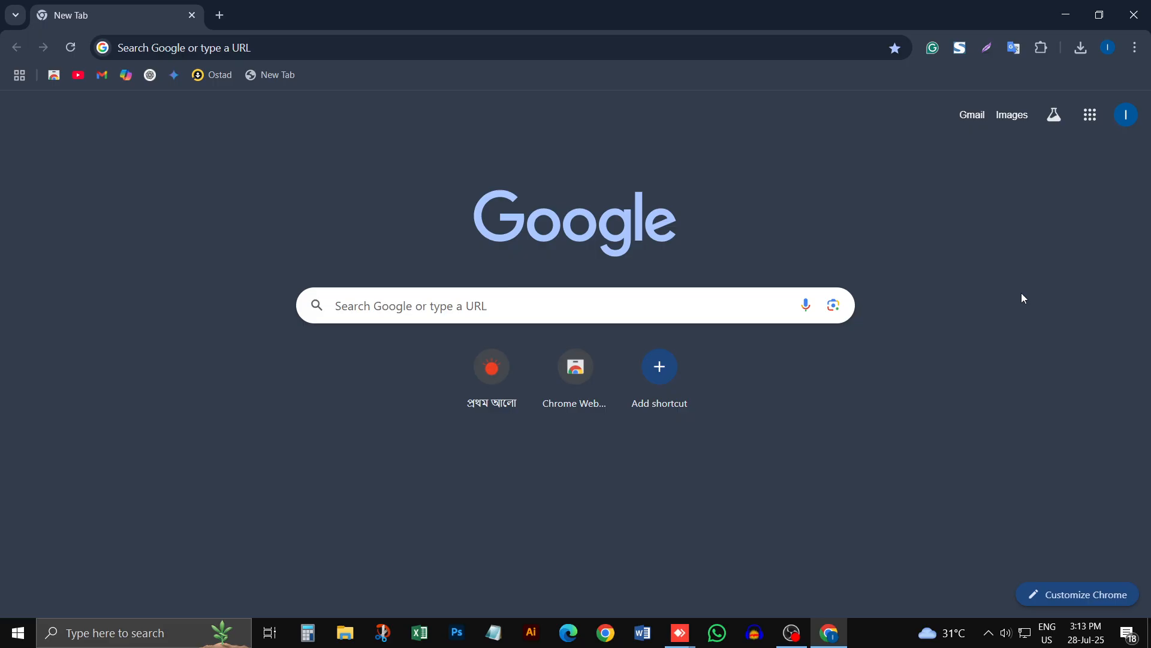
Step: Launch Photoshop and open the downloaded 2149383501.jpg in a maximized photo viewer
{"action": "left_click", "coordinate": [460, 629]}
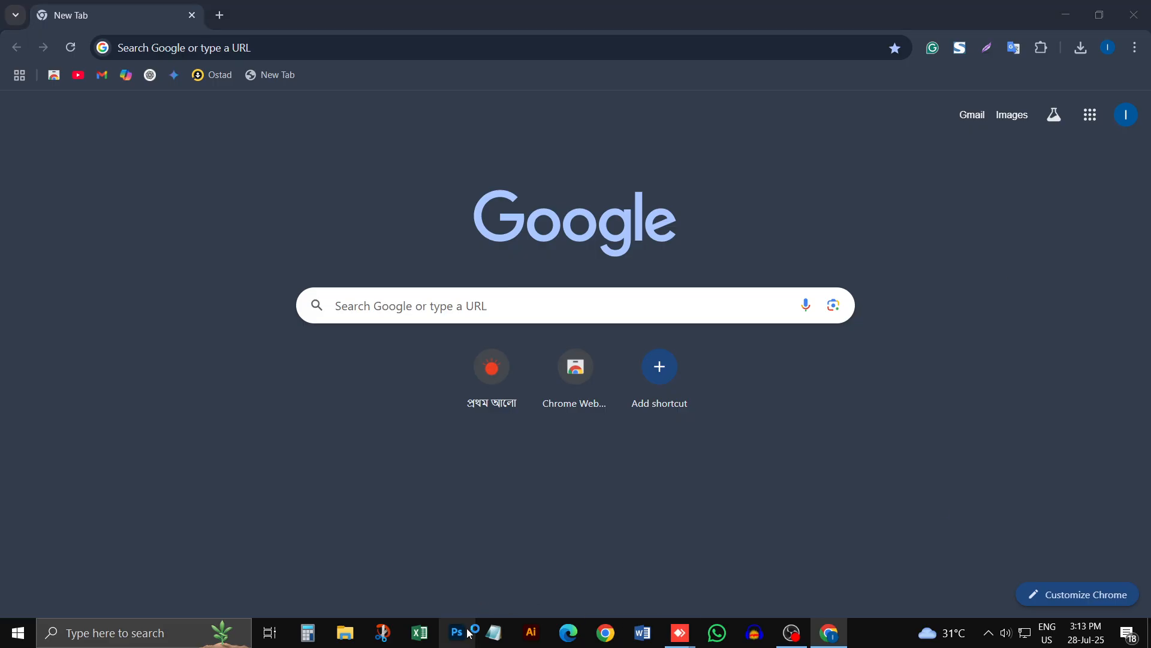
{"action": "left_click", "coordinate": [1081, 48]}
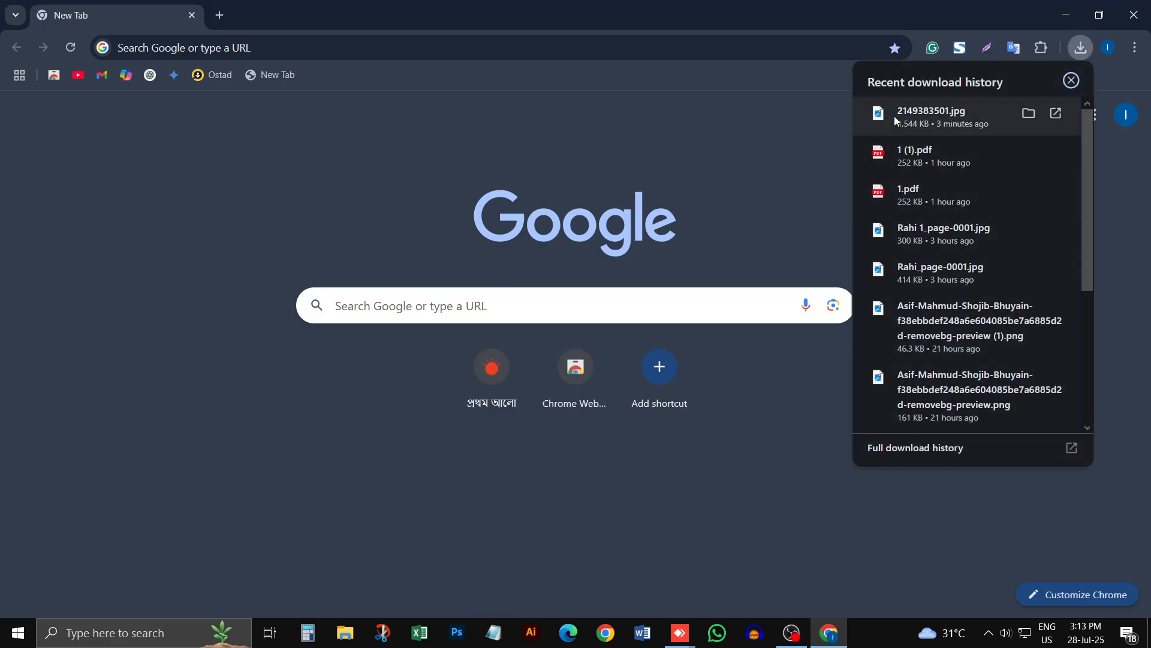
{"action": "left_click", "coordinate": [952, 116]}
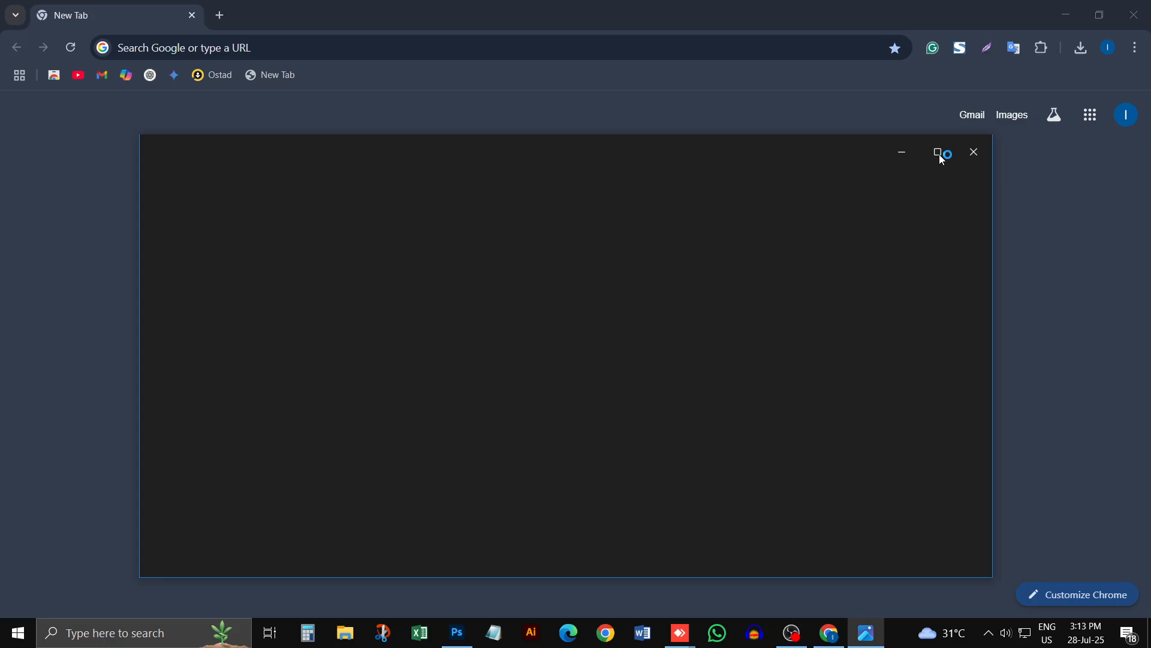
{"action": "left_click", "coordinate": [942, 153]}
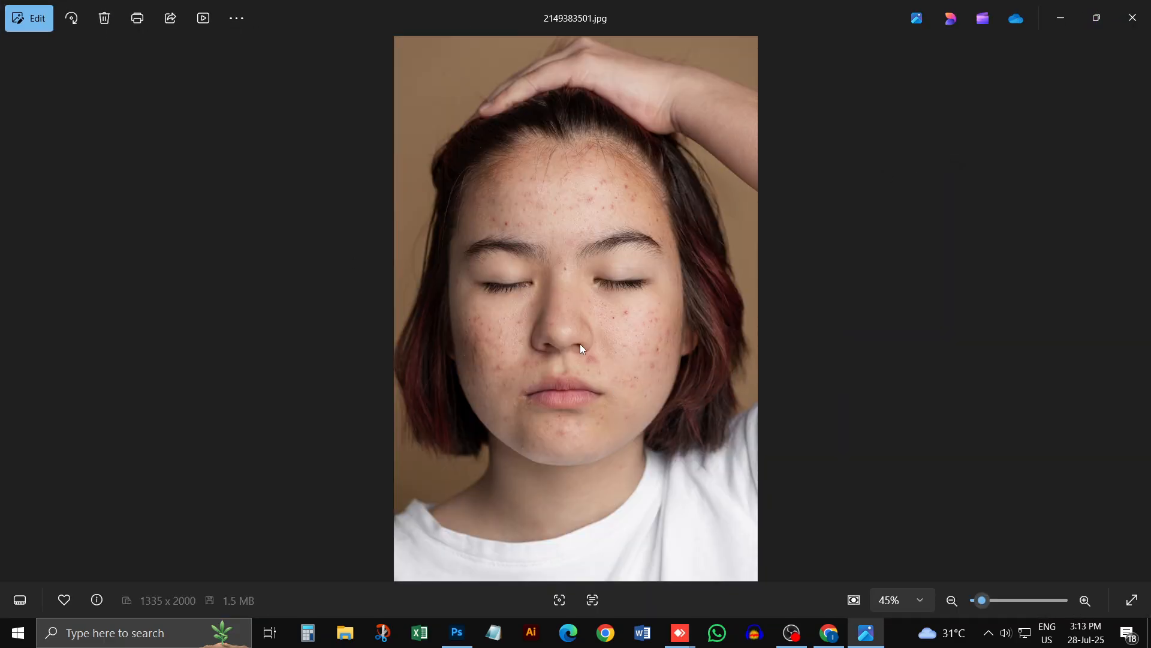
Step: Examine the blemishes on the portrait's face at several magnifications and close the photo viewer
{"action": "scroll", "coordinate": [573, 226], "scroll_direction": "up", "scroll_amount": 1}
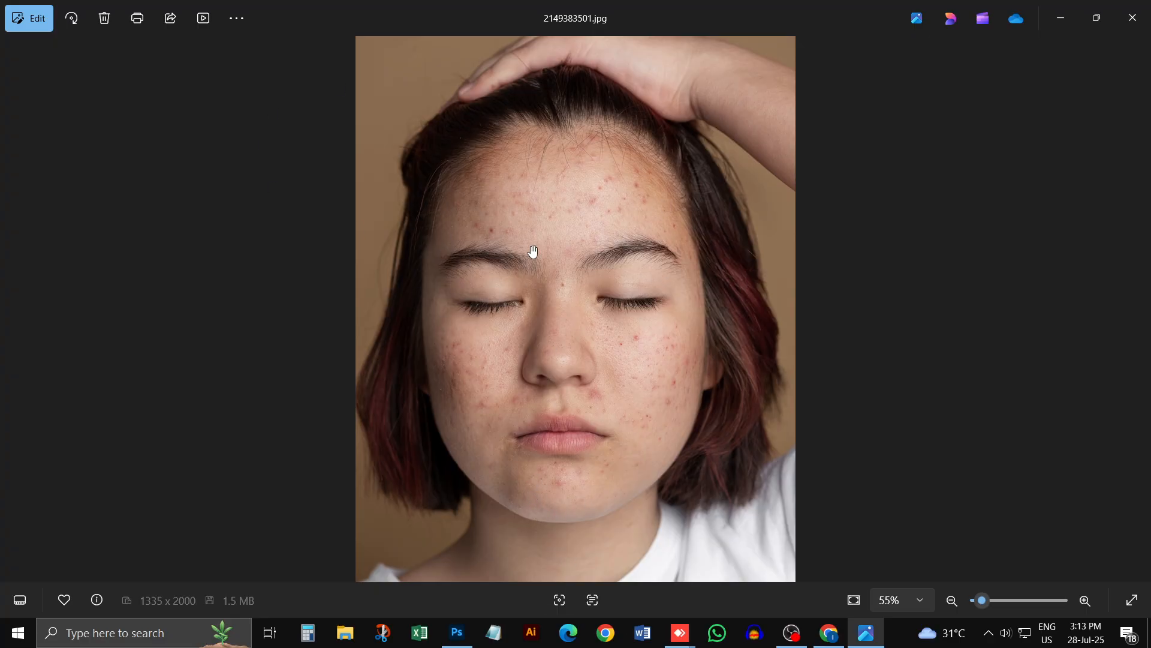
{"action": "scroll", "coordinate": [784, 221], "scroll_direction": "down", "scroll_amount": 2}
{"action": "scroll", "coordinate": [785, 220], "scroll_direction": "down", "scroll_amount": 2}
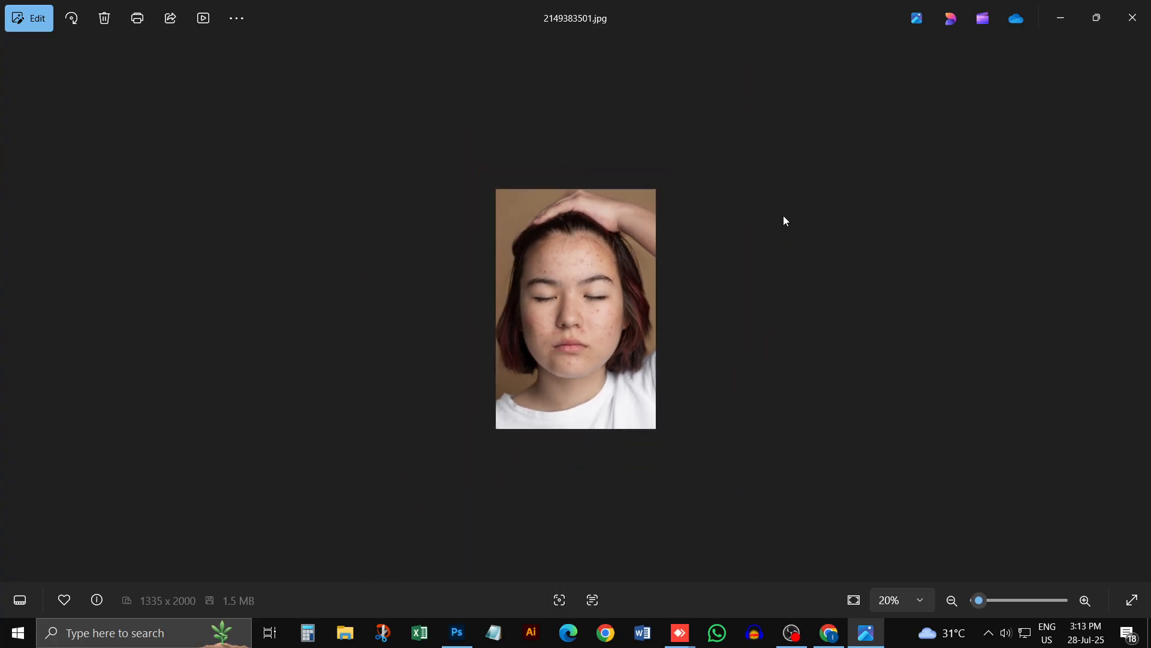
{"action": "scroll", "coordinate": [786, 220], "scroll_direction": "up", "scroll_amount": 1}
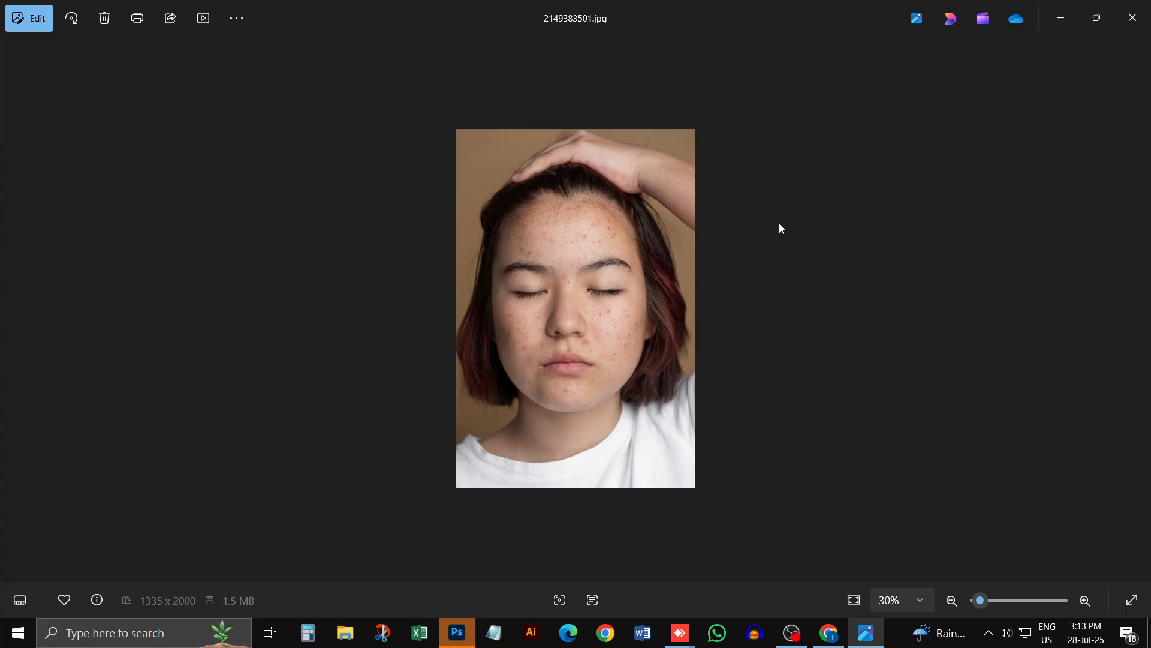
{"action": "scroll", "coordinate": [587, 261], "scroll_direction": "up", "scroll_amount": 3}
{"action": "scroll", "coordinate": [585, 264], "scroll_direction": "down", "scroll_amount": 1}
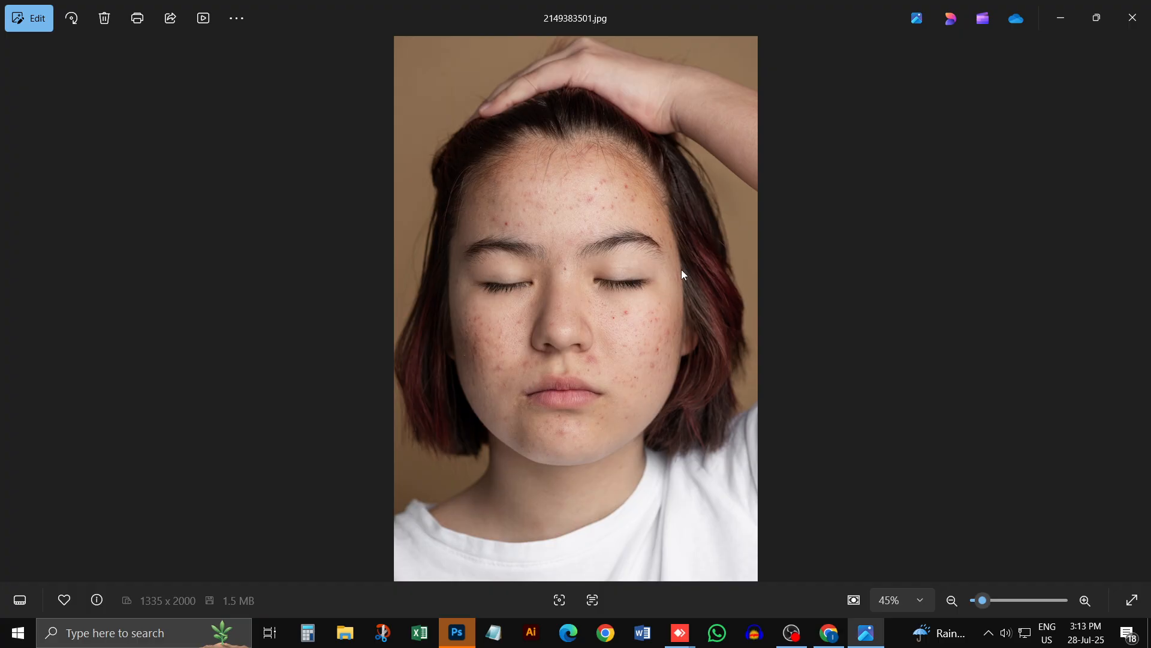
{"action": "scroll", "coordinate": [681, 270], "scroll_direction": "down", "scroll_amount": 2}
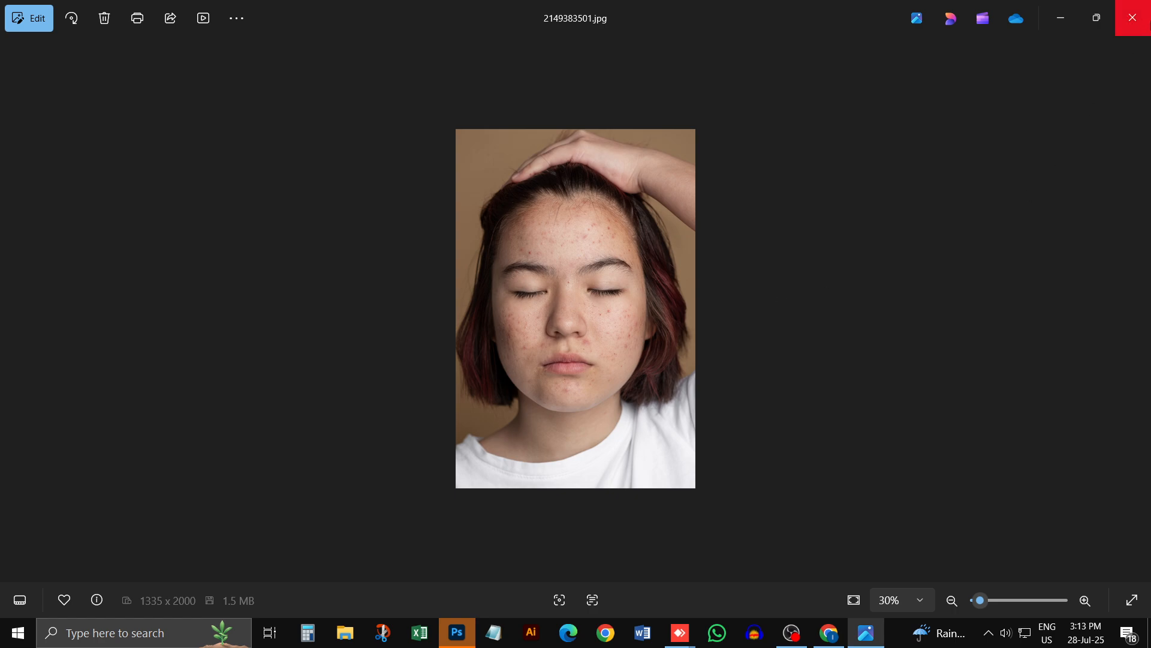
{"action": "left_click", "coordinate": [1133, 17]}
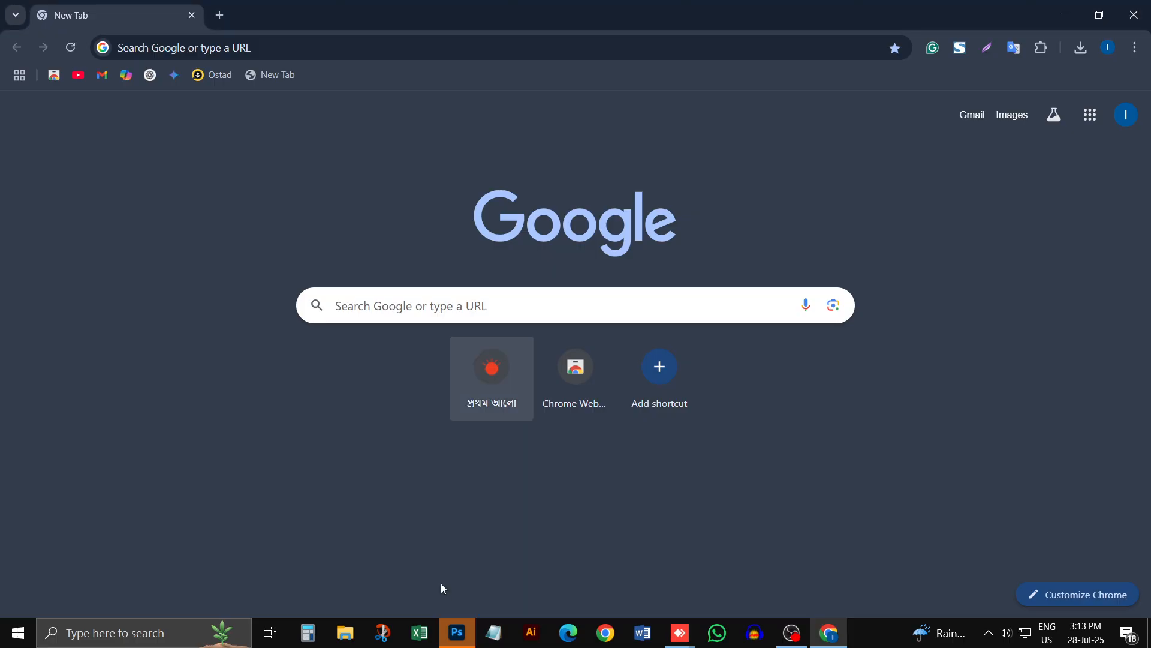
Step: Switch to Photoshop and load the downloaded 2149383501.jpg into it from the browser's recent downloads
{"action": "left_click", "coordinate": [456, 632]}
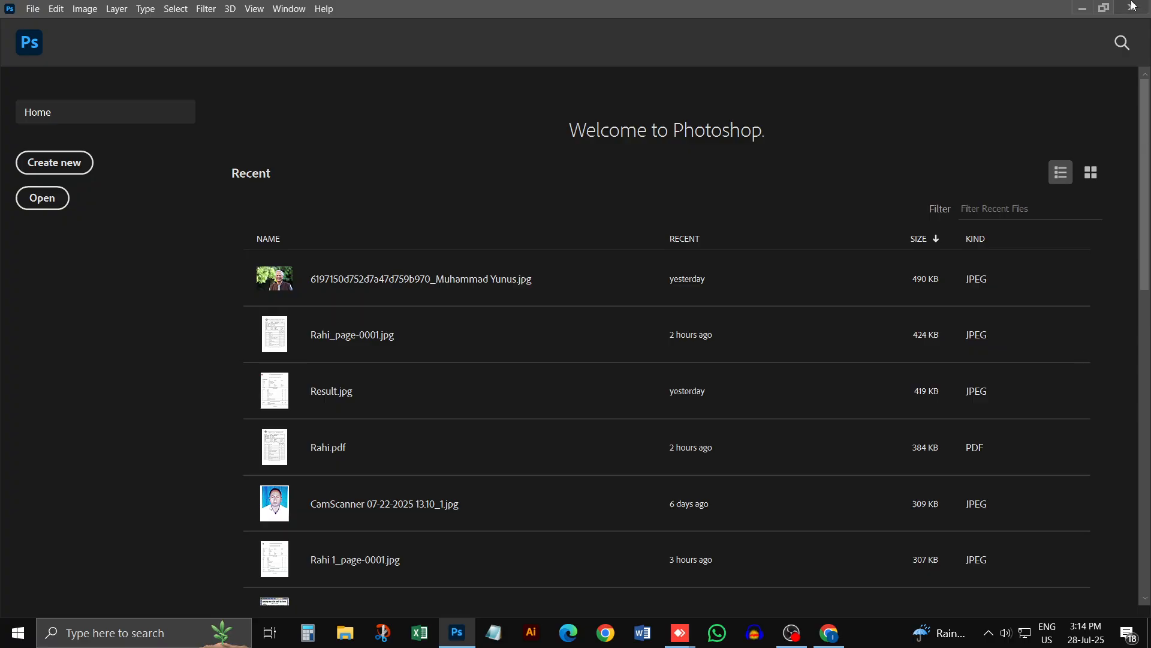
{"action": "left_click", "coordinate": [1083, 7]}
{"action": "left_click", "coordinate": [1080, 48]}
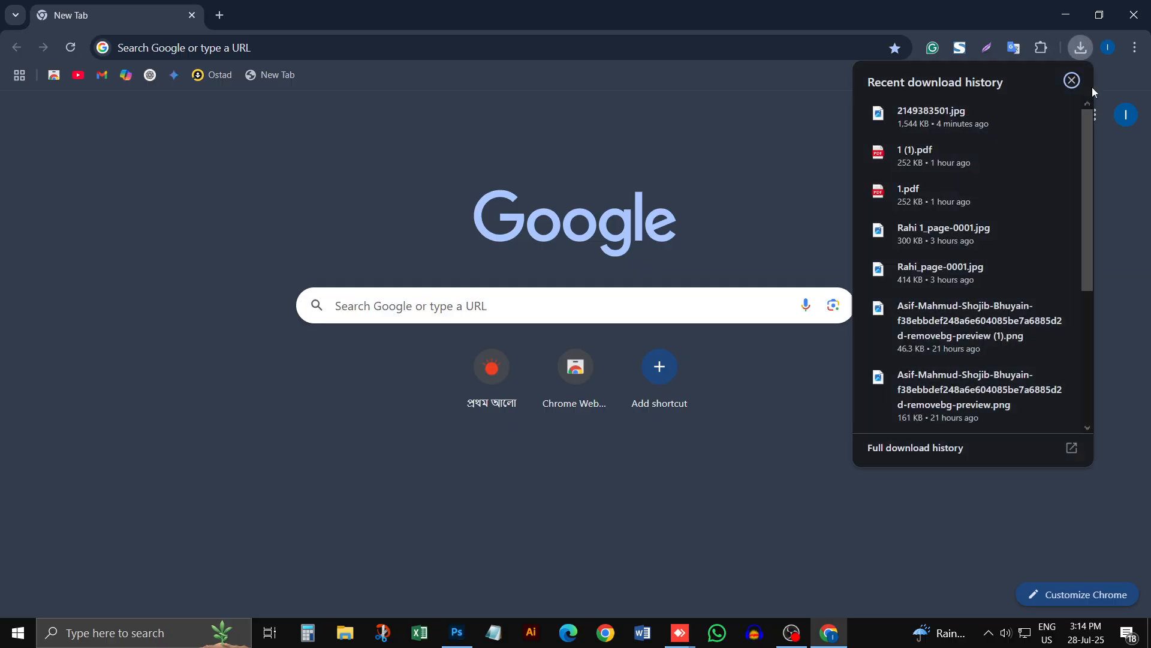
{"action": "left_click_drag", "start_coordinate": [942, 113], "coordinate": [471, 236]}
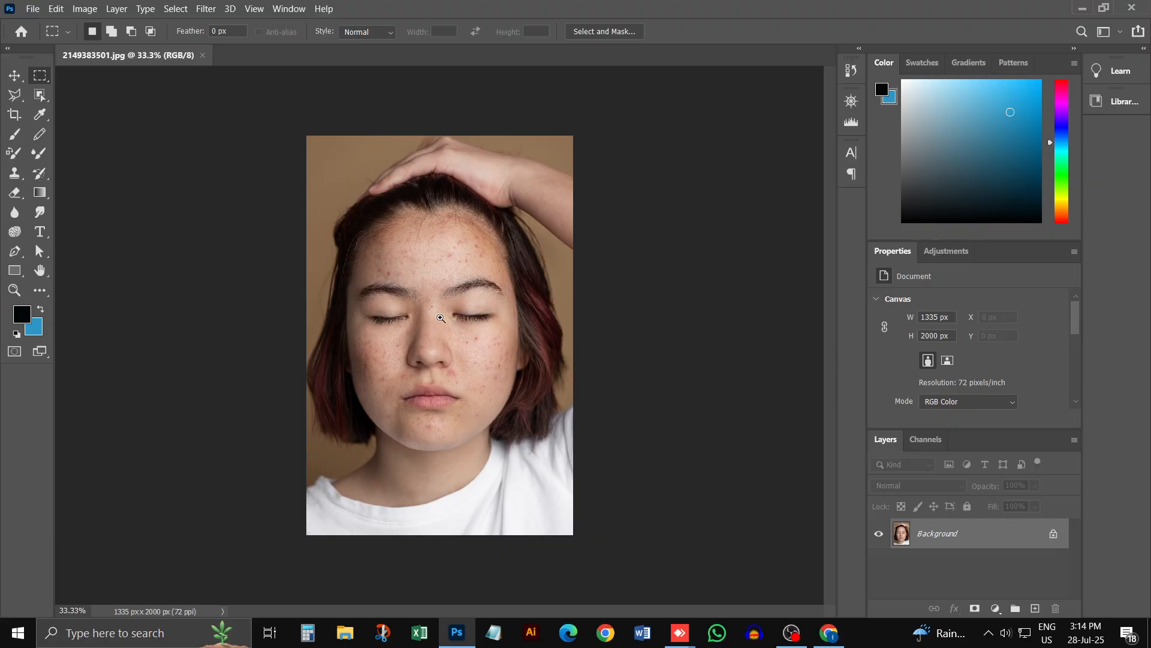
Step: Examine the acne spots on the portrait's forehead up close at 200% magnification
{"action": "left_click", "coordinate": [441, 316], "text": "ctrl"}
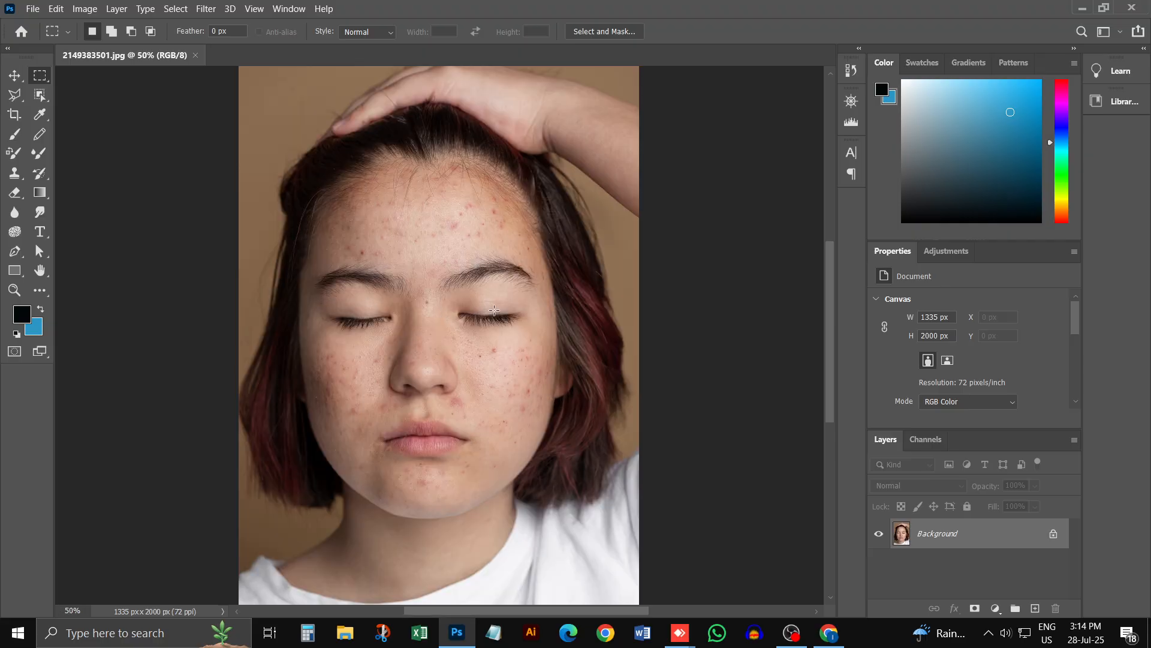
{"action": "scroll", "coordinate": [494, 310], "scroll_direction": "down", "scroll_amount": 2}
{"action": "scroll", "coordinate": [494, 310], "scroll_direction": "up", "scroll_amount": 3}
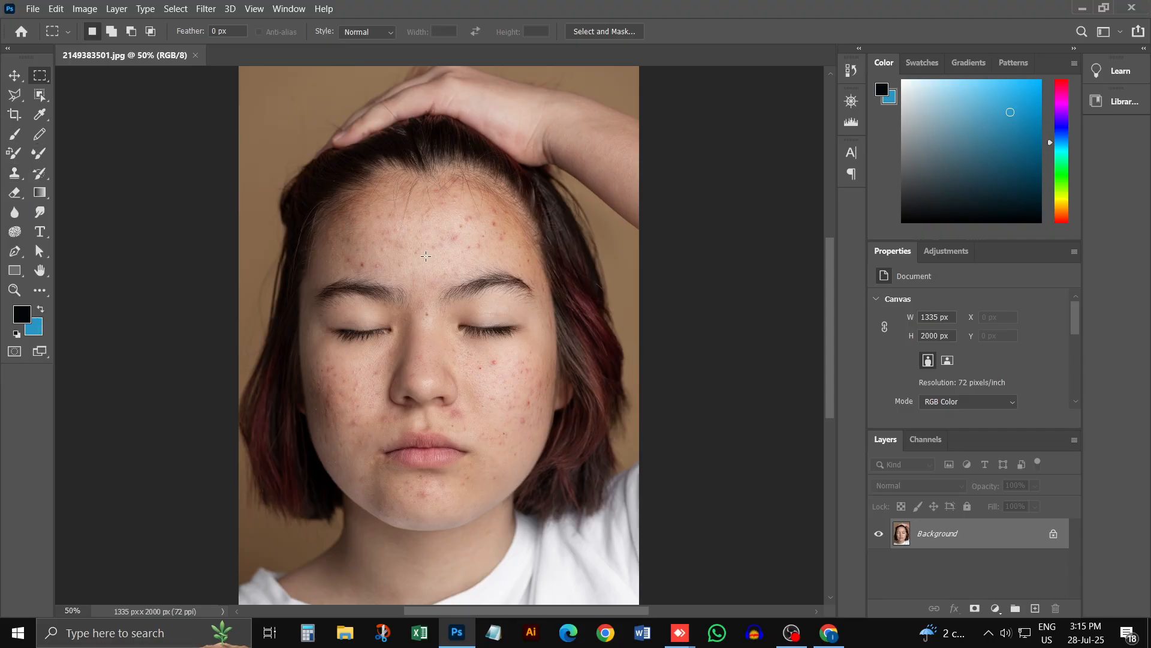
{"action": "left_click", "coordinate": [429, 288], "text": "ctrl"}
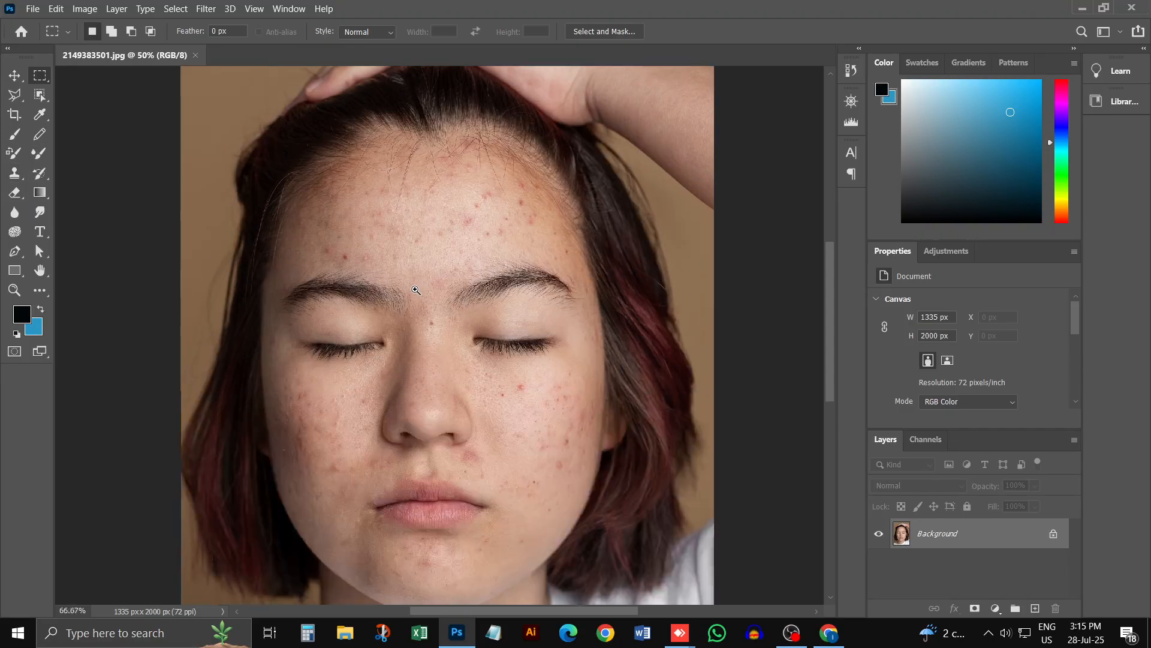
{"action": "left_click", "coordinate": [450, 226], "text": "ctrl"}
{"action": "left_click", "coordinate": [474, 231], "text": "ctrl"}
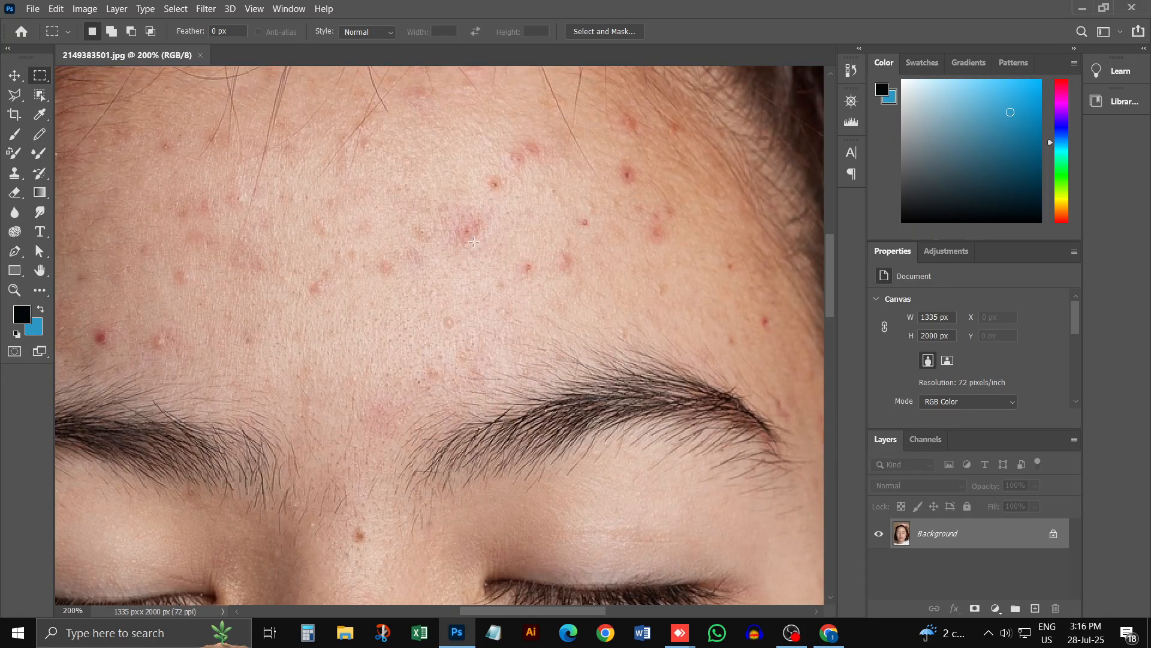
{"action": "scroll", "coordinate": [474, 243], "scroll_direction": "up", "scroll_amount": 1}
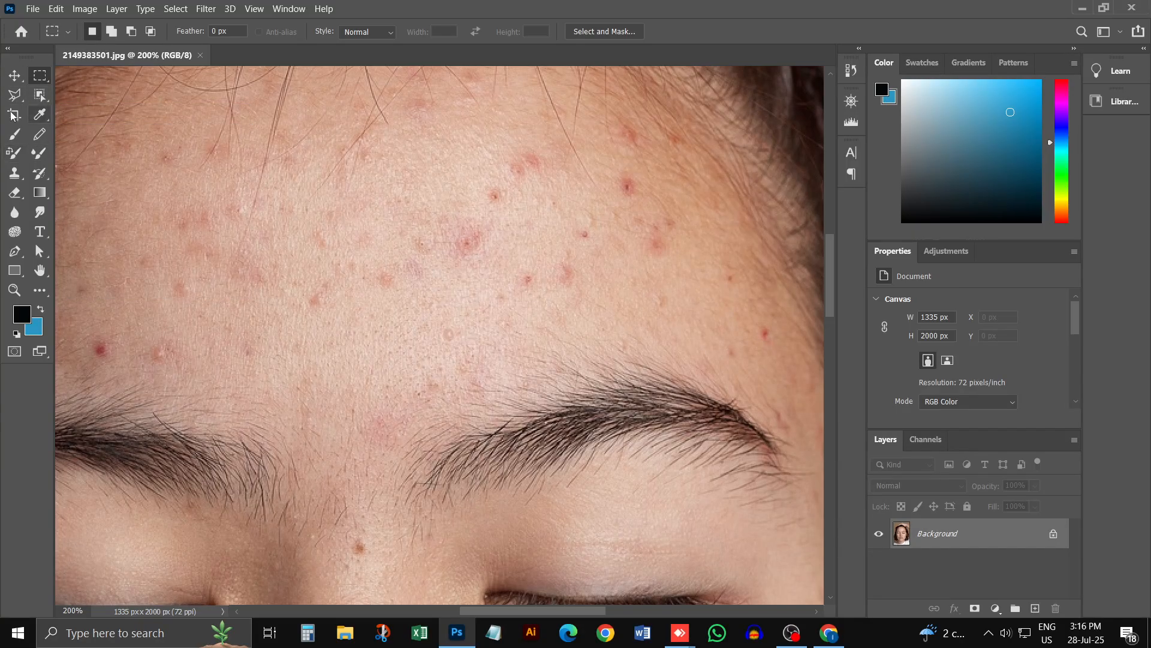
Step: Try a black Brush tool dab on the forehead, undo it, and check the foreground colour
{"action": "left_click", "coordinate": [15, 142]}
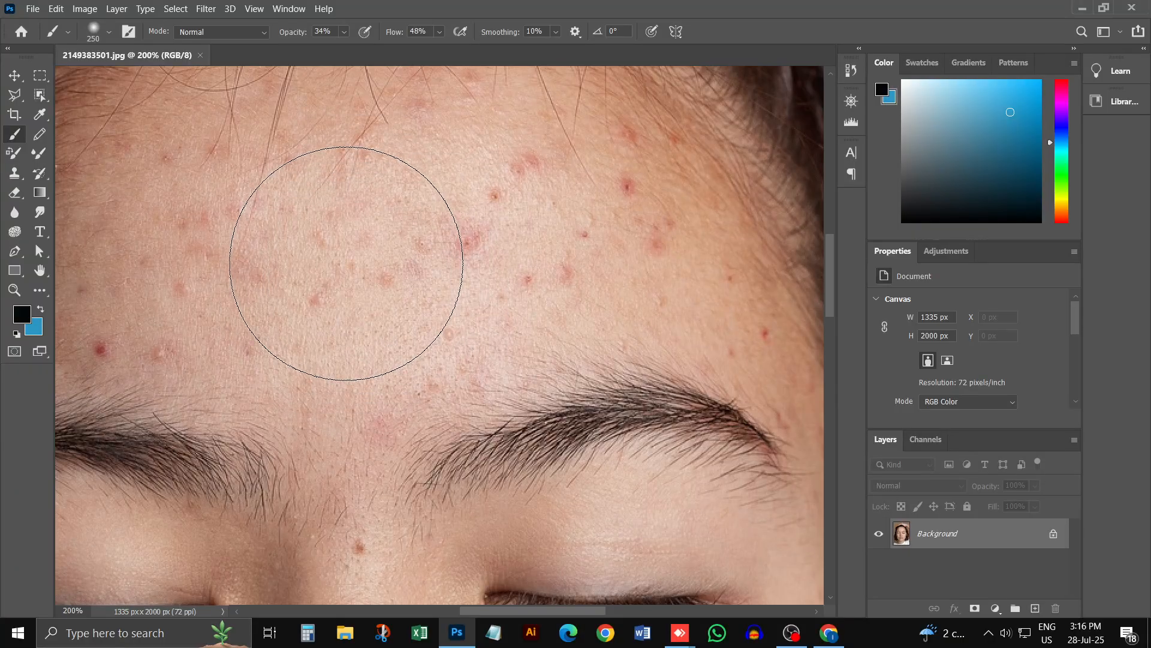
{"action": "left_click", "coordinate": [373, 232]}
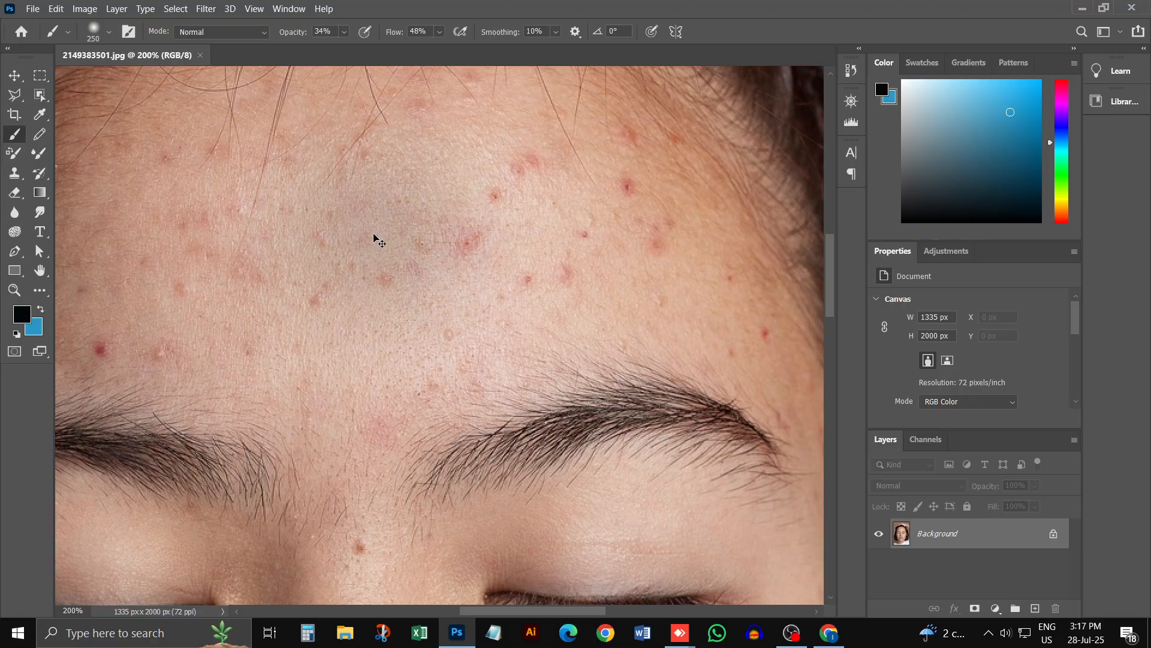
{"action": "key", "text": "ctrl+z"}
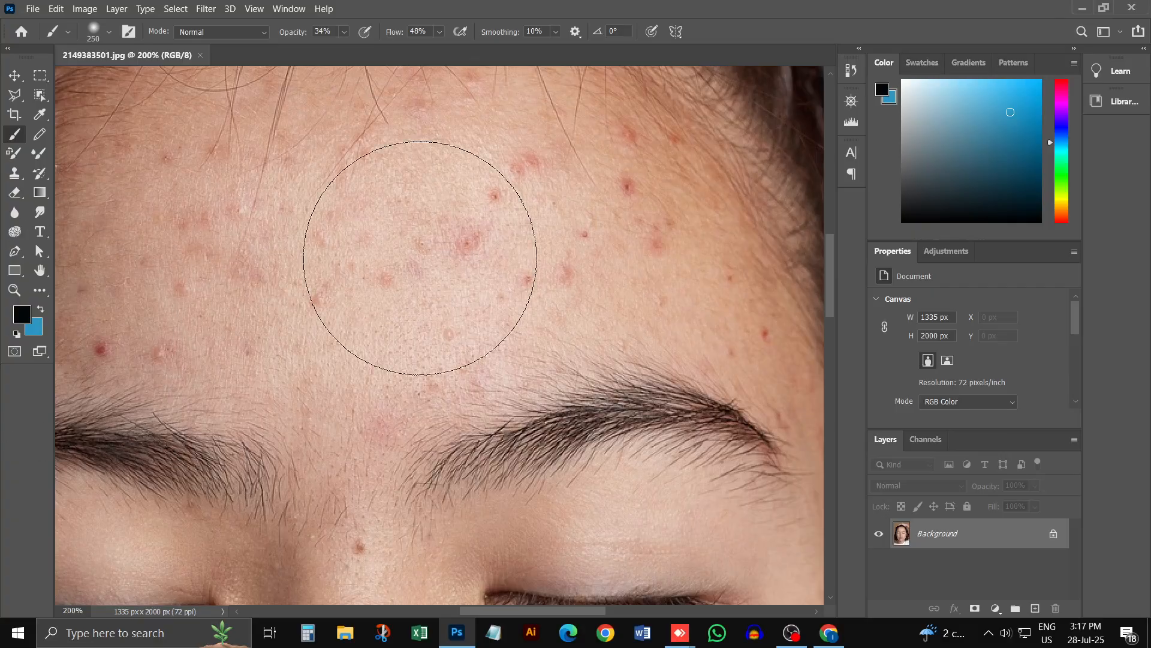
{"action": "left_click", "coordinate": [20, 315]}
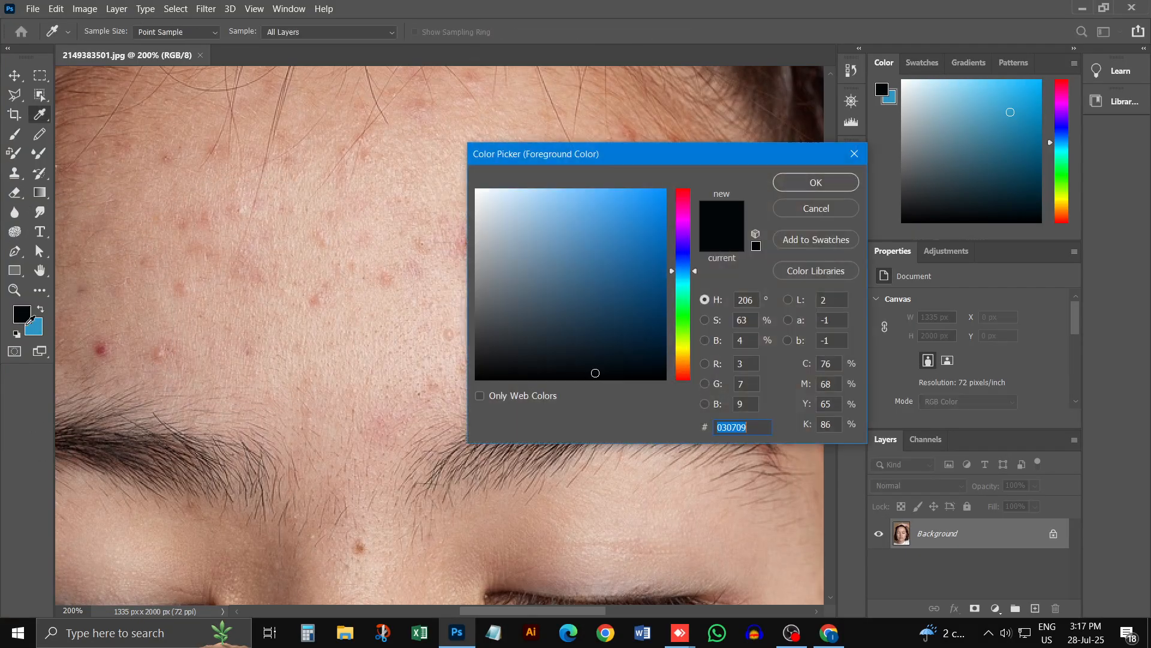
{"action": "left_click", "coordinate": [811, 183]}
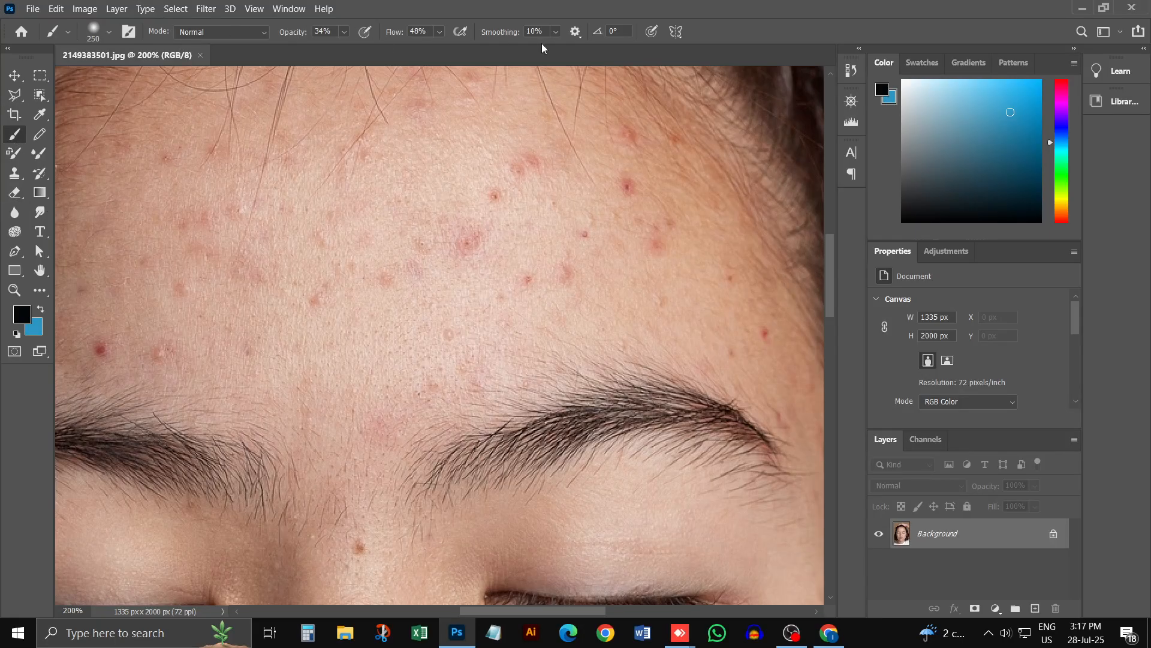
{"action": "left_click", "coordinate": [14, 75]}
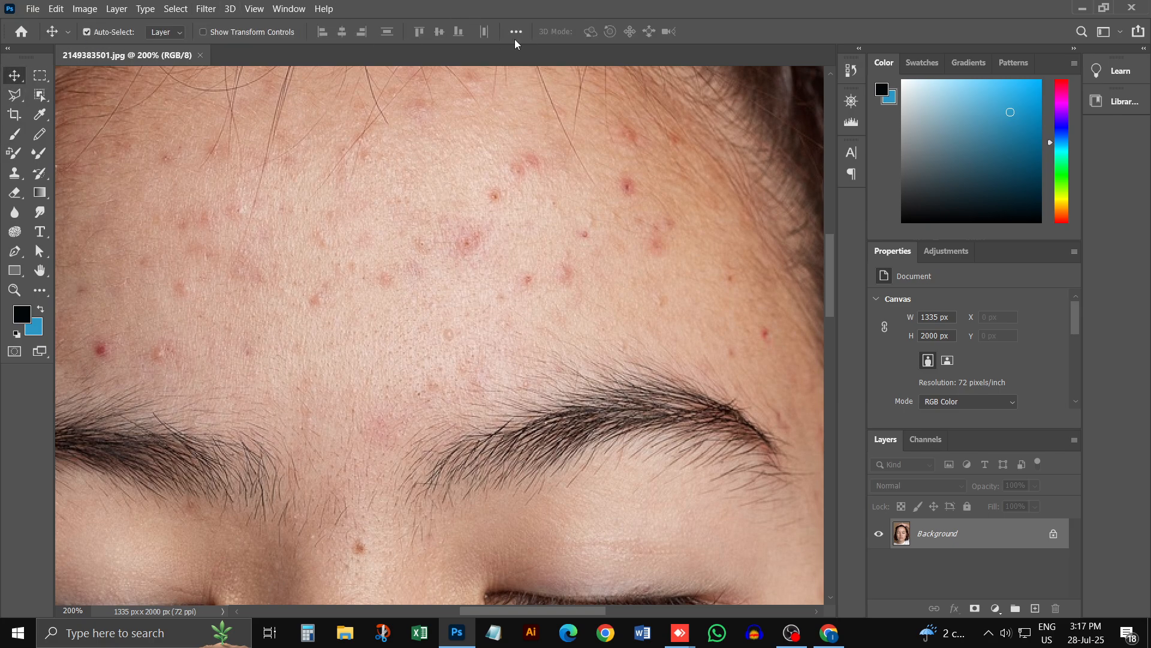
{"action": "left_click", "coordinate": [43, 80]}
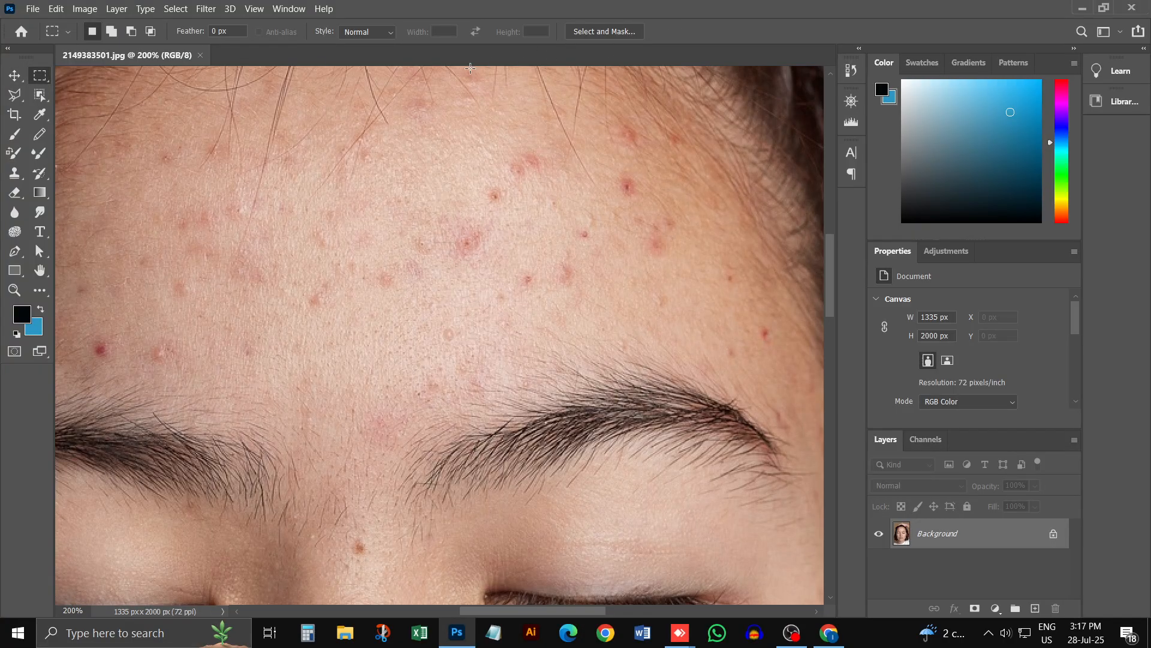
Step: Set the Brush tool's opacity to 100% and test it with black dabs on the forehead, undoing each one
{"action": "left_click", "coordinate": [14, 136]}
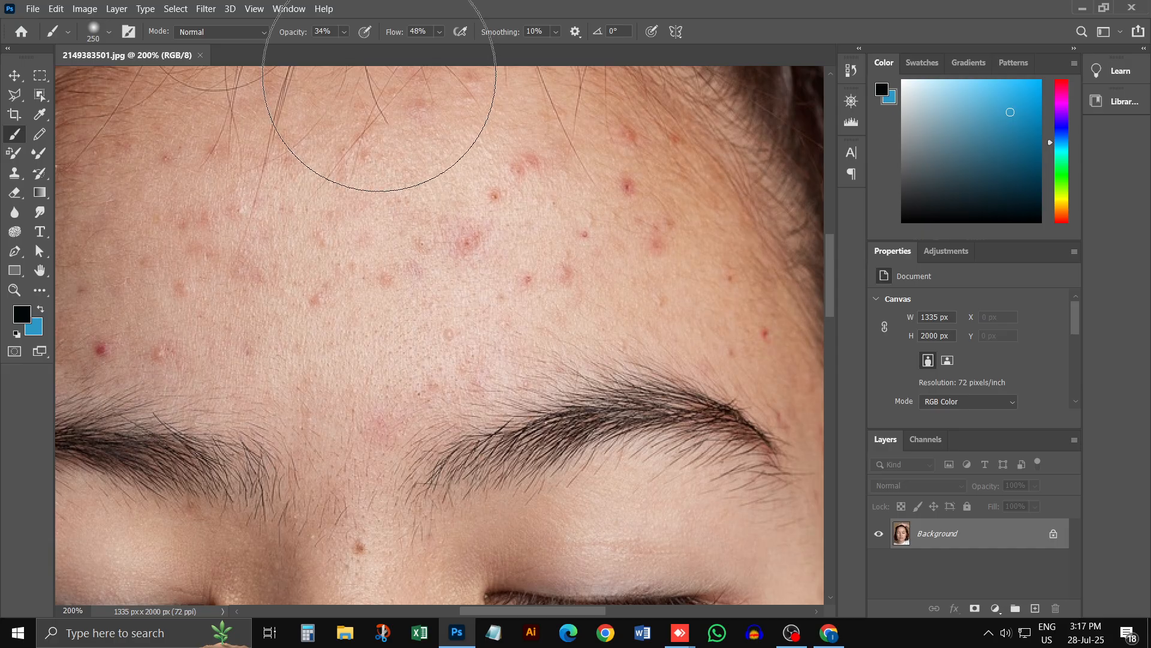
{"action": "left_click", "coordinate": [344, 31]}
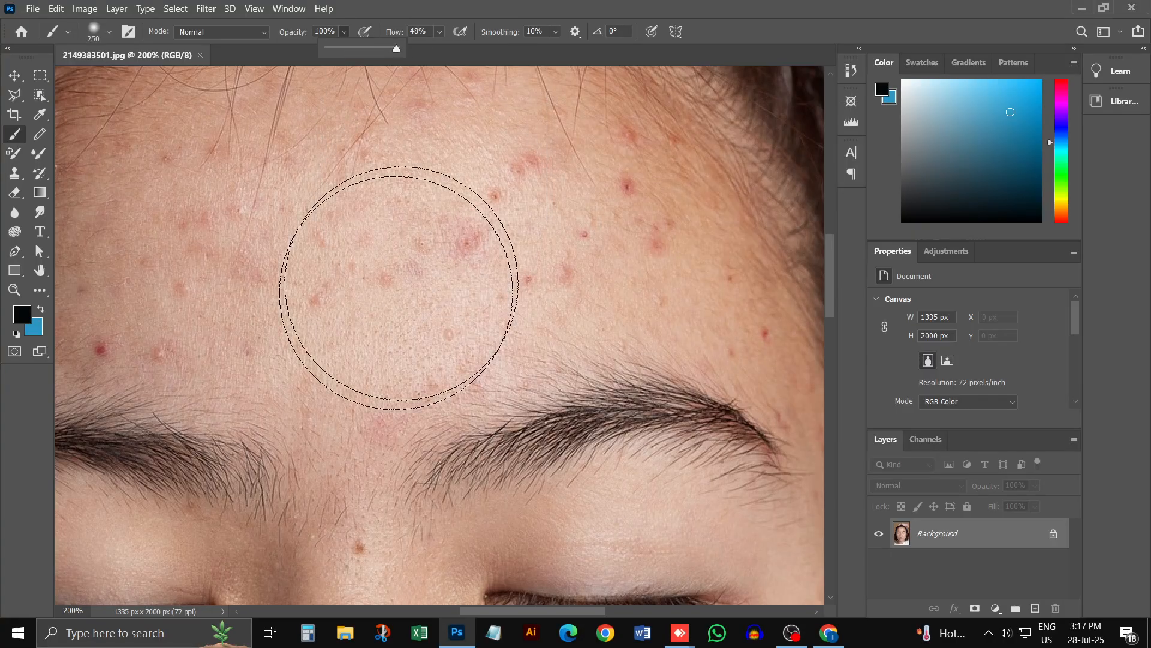
{"action": "left_click", "coordinate": [376, 272]}
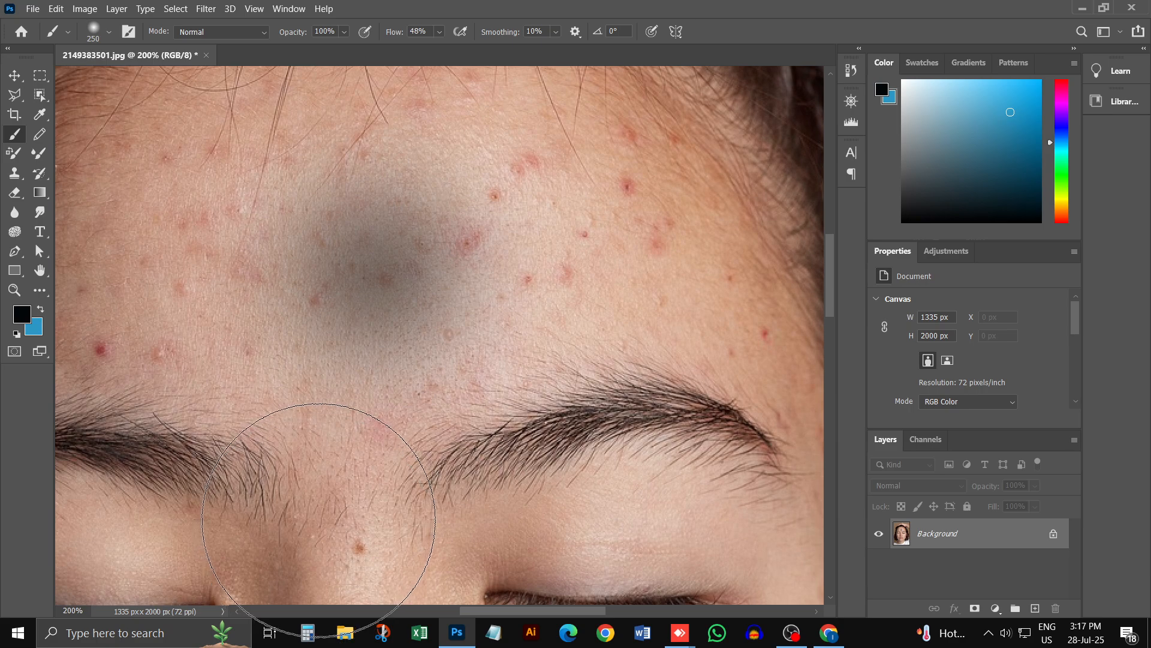
{"action": "key", "text": "ctrl+z"}
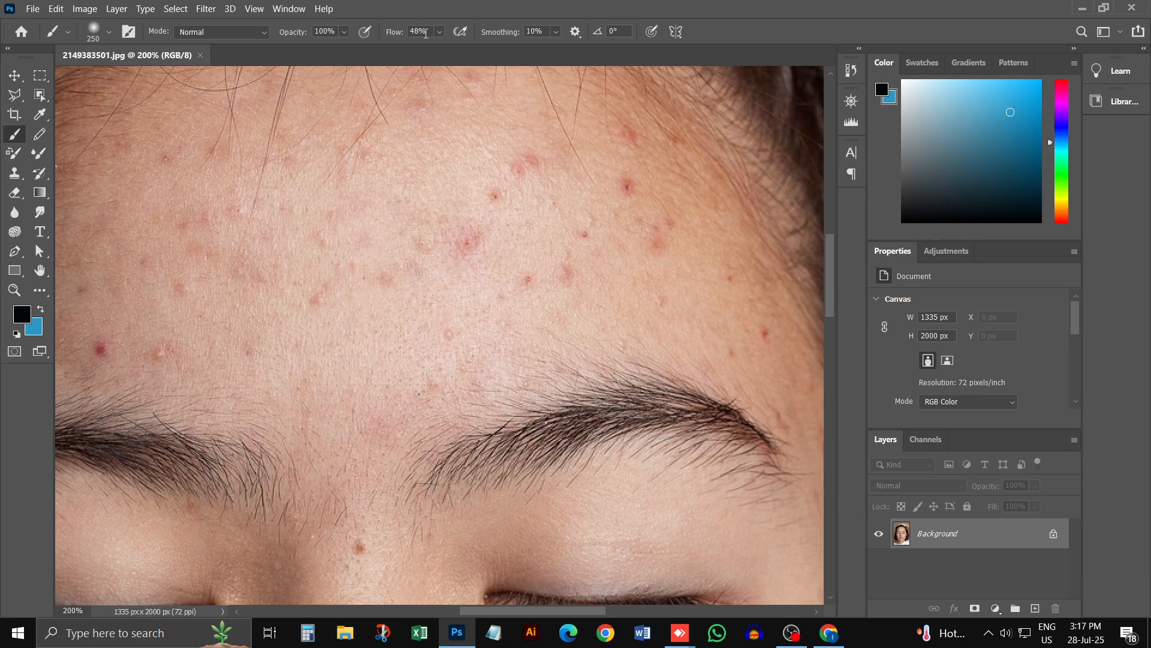
{"action": "left_click", "coordinate": [380, 277]}
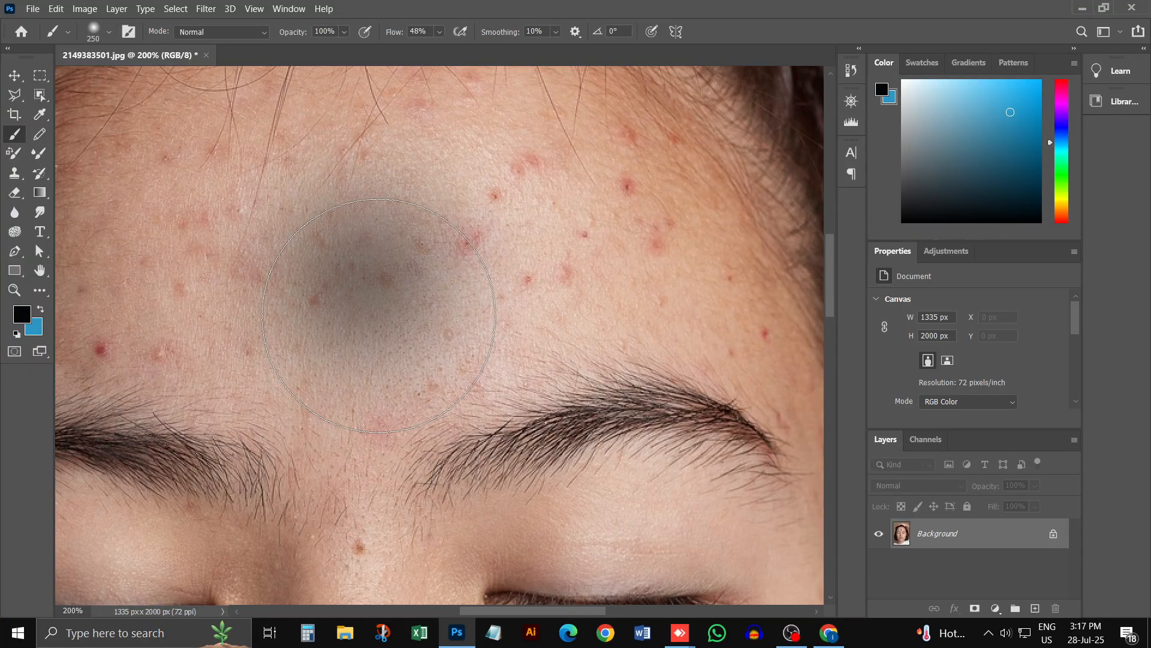
{"action": "key", "text": "ctrl+z"}
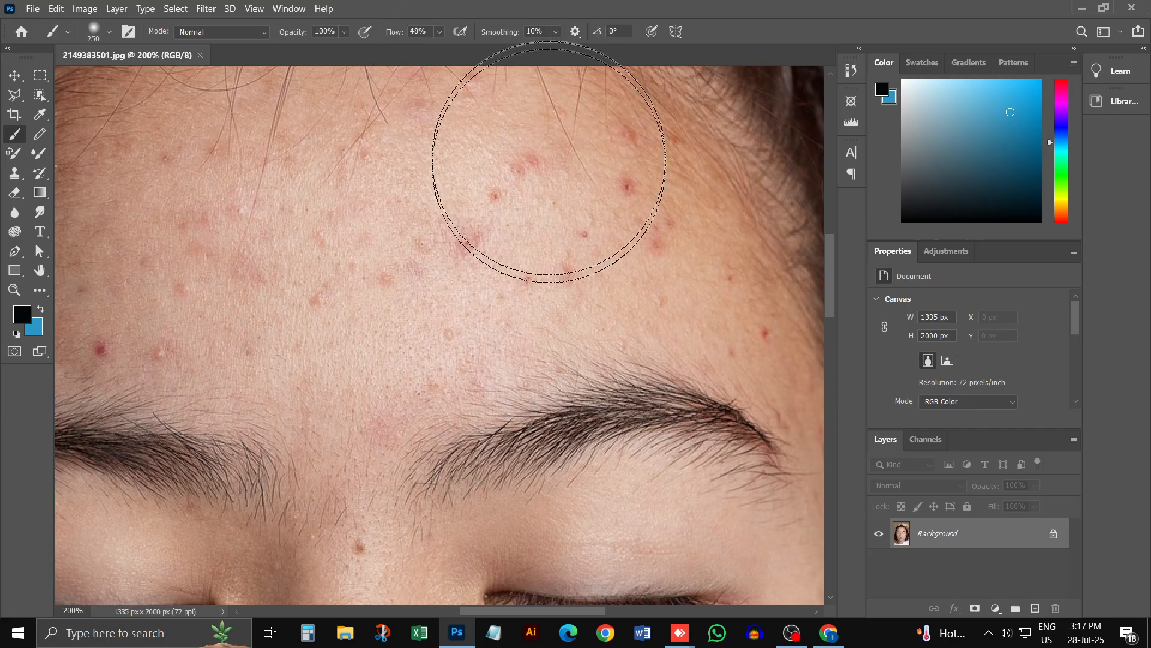
Step: Set the brush flow to 100%, test it with one black dab on the forehead, and undo the dab
{"action": "left_click", "coordinate": [439, 32]}
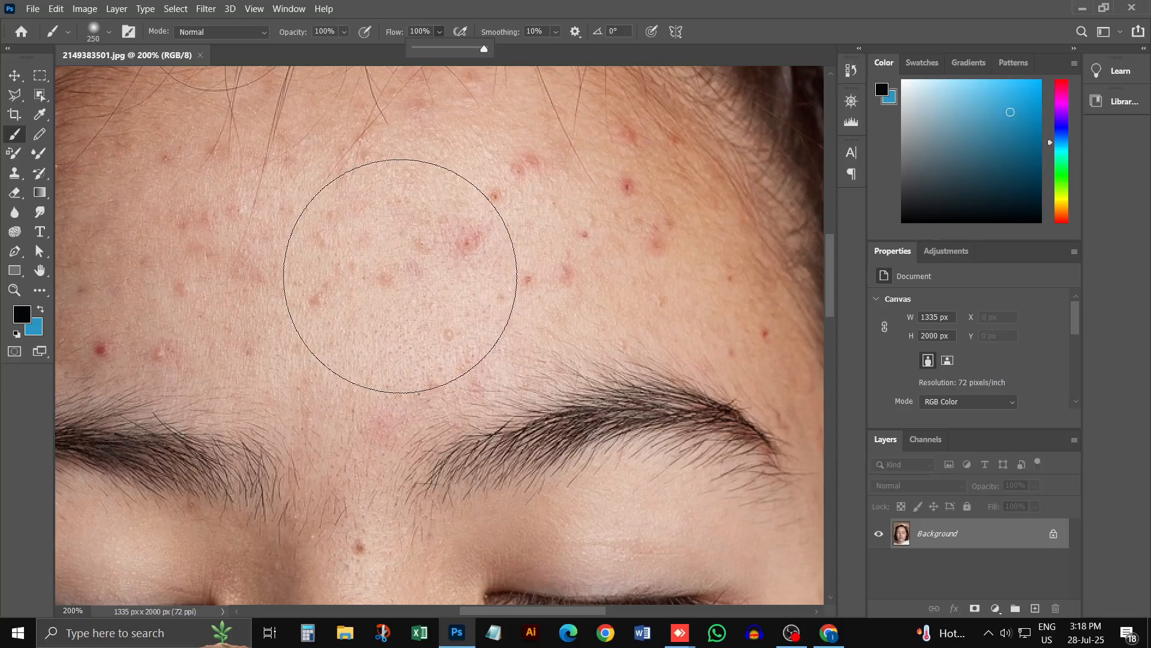
{"action": "left_click", "coordinate": [398, 276]}
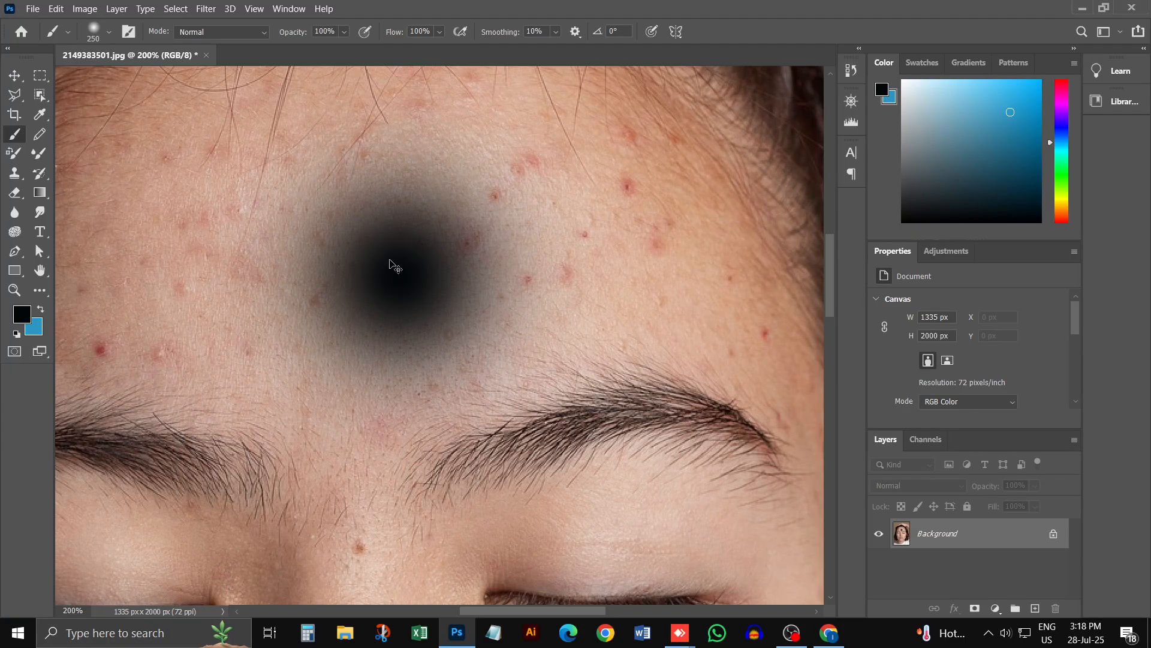
{"action": "key", "text": "ctrl+z"}
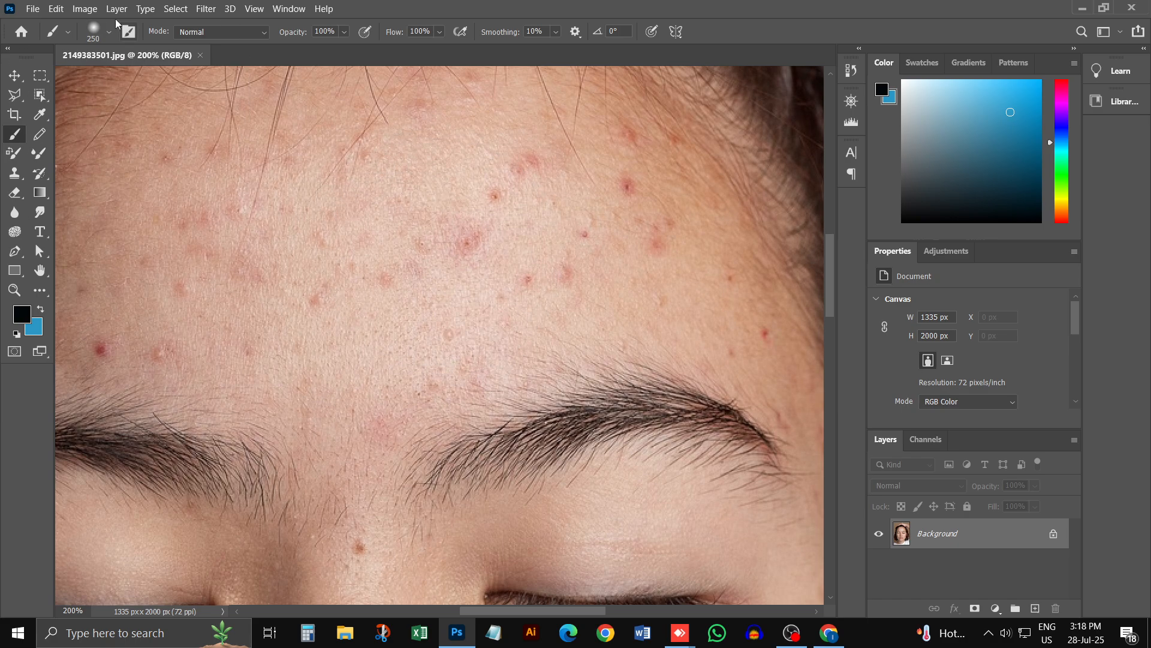
Step: Choose the hard round 175 px eraser preset with 100% hardness, test it with one dab on the forehead, and undo the dab
{"action": "left_click", "coordinate": [69, 34]}
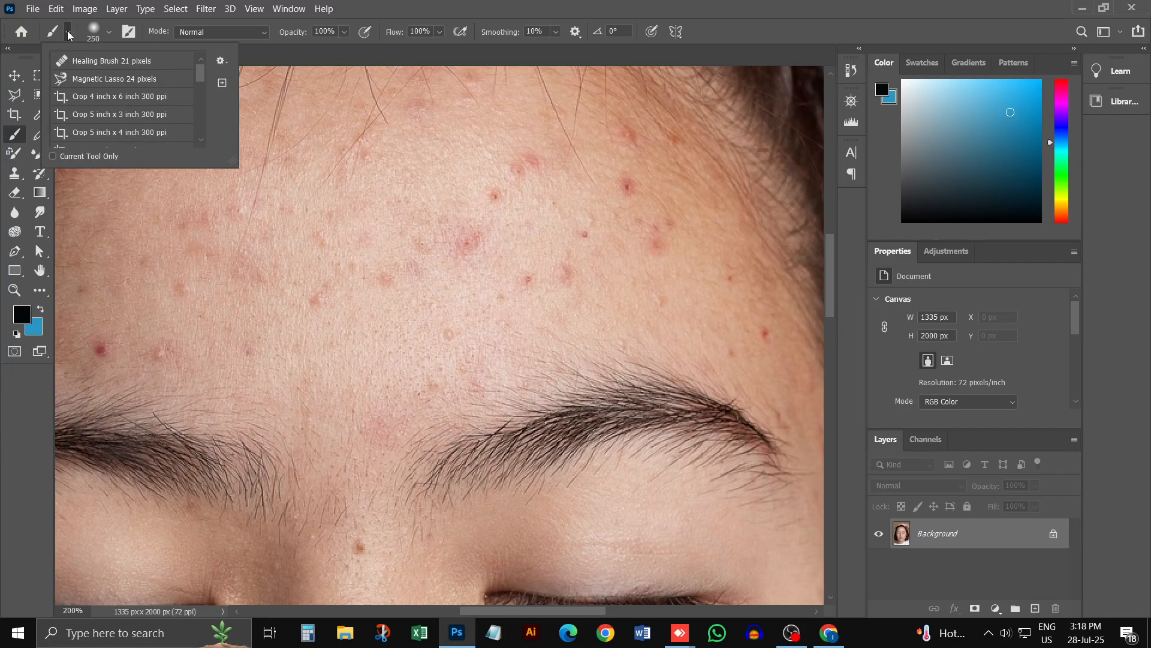
{"action": "mouse_move", "coordinate": [202, 77]}
{"action": "left_mouse_down"}
{"action": "mouse_move", "coordinate": [200, 139]}
{"action": "mouse_move", "coordinate": [144, 42]}
{"action": "left_mouse_up"}
{"action": "left_click", "coordinate": [110, 33]}
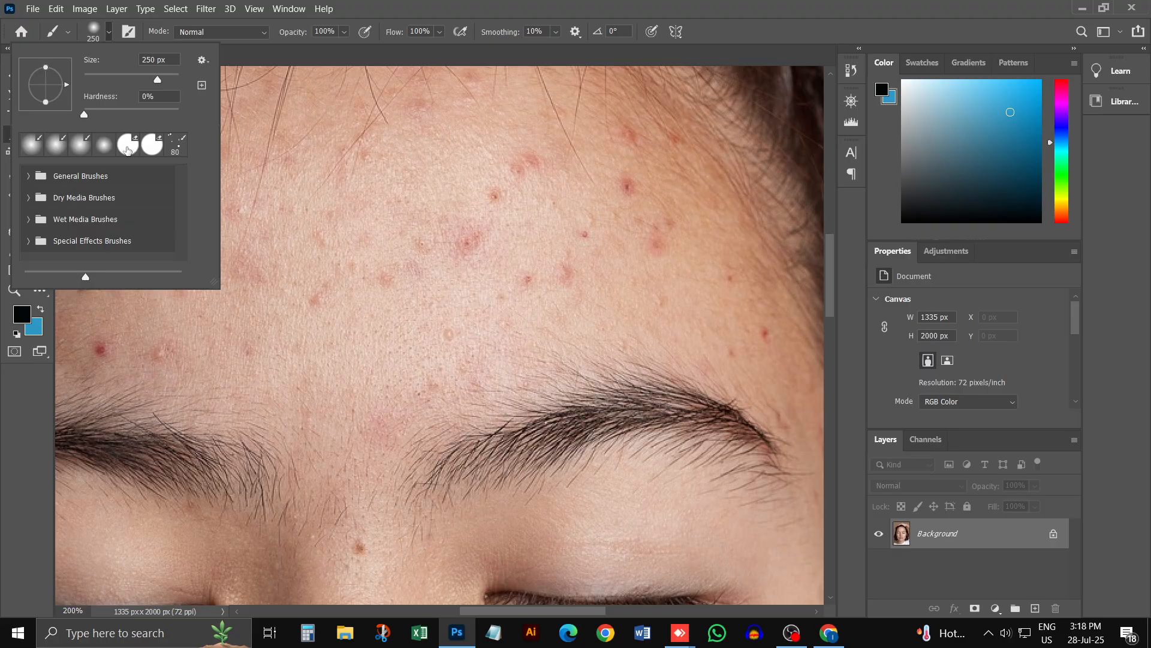
{"action": "left_click", "coordinate": [128, 149]}
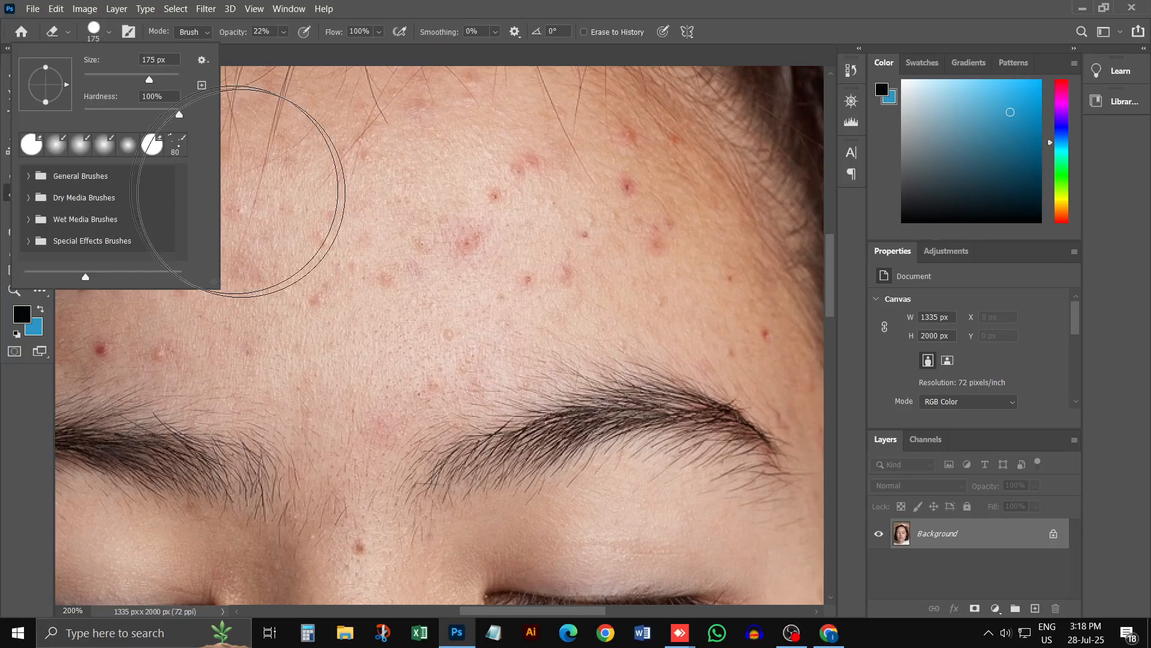
{"action": "left_click", "coordinate": [442, 255]}
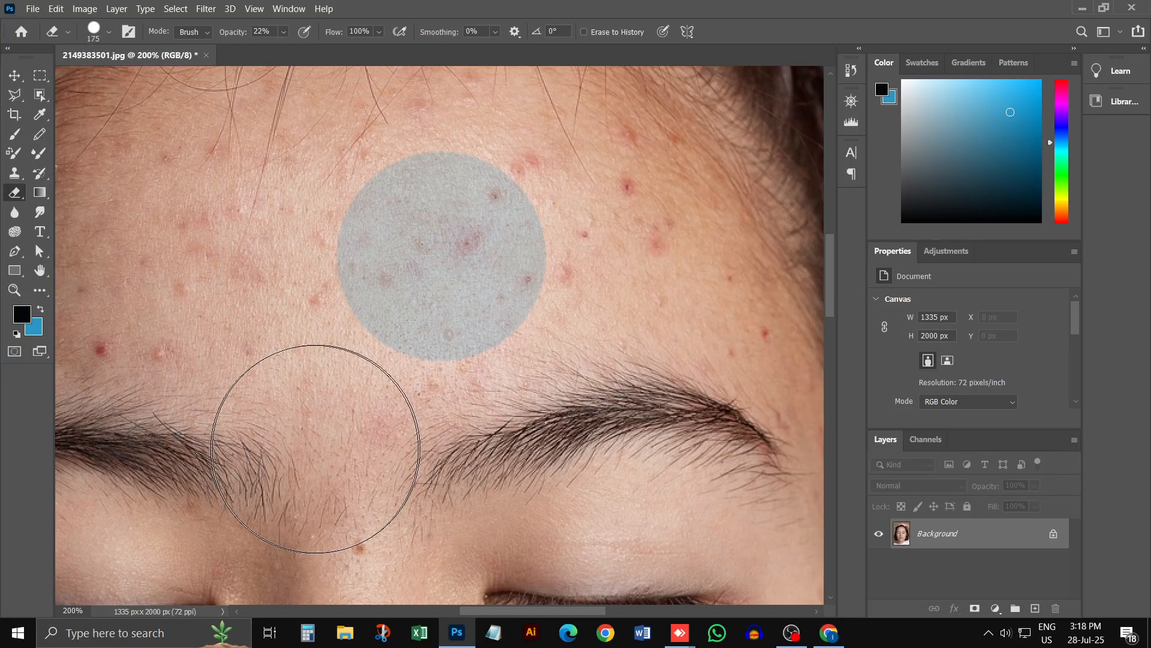
{"action": "key", "text": "ctrl+z"}
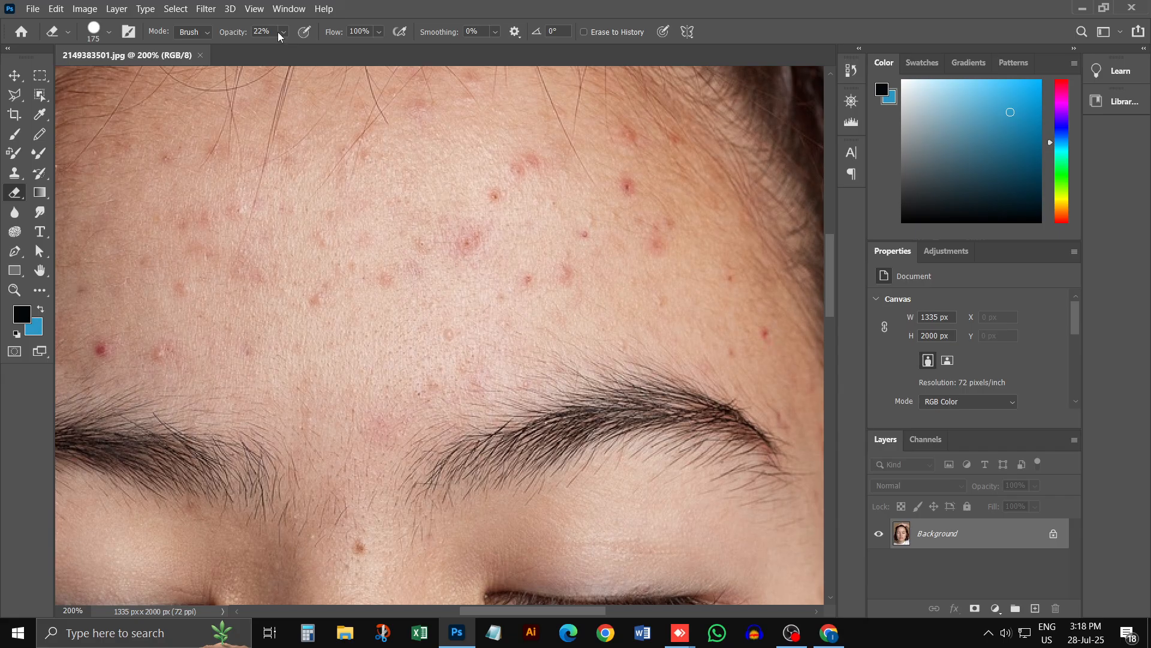
Step: Set the Eraser tool's opacity to 100%, test it with one dab on the forehead, and undo the dab
{"action": "left_click_drag", "start_coordinate": [283, 32], "coordinate": [348, 46]}
{"action": "left_click", "coordinate": [392, 304]}
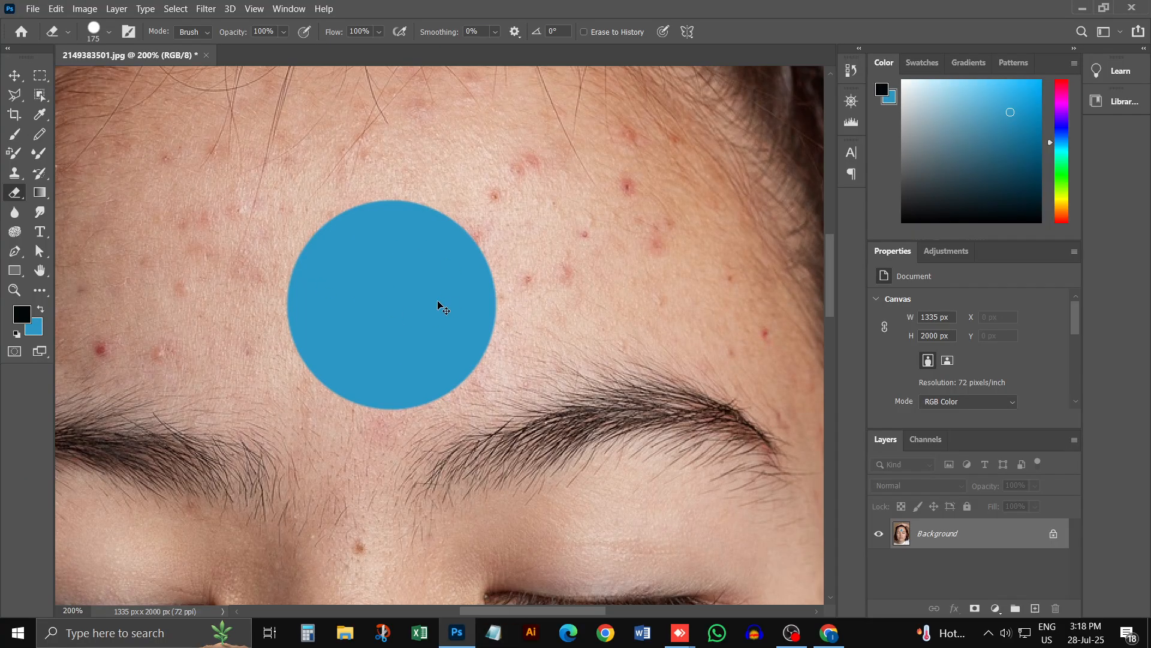
{"action": "key", "text": "ctrl+z"}
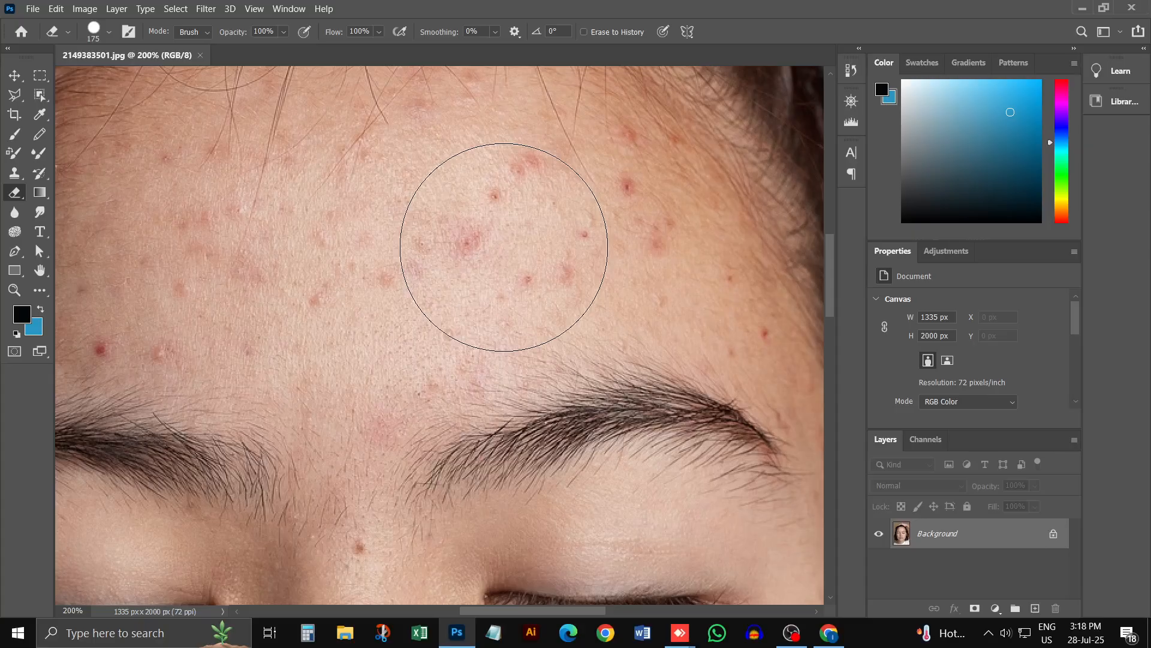
Step: Choose the soft round 175 px eraser preset with 0% hardness, try one dab on the forehead, and undo it
{"action": "left_click", "coordinate": [109, 32]}
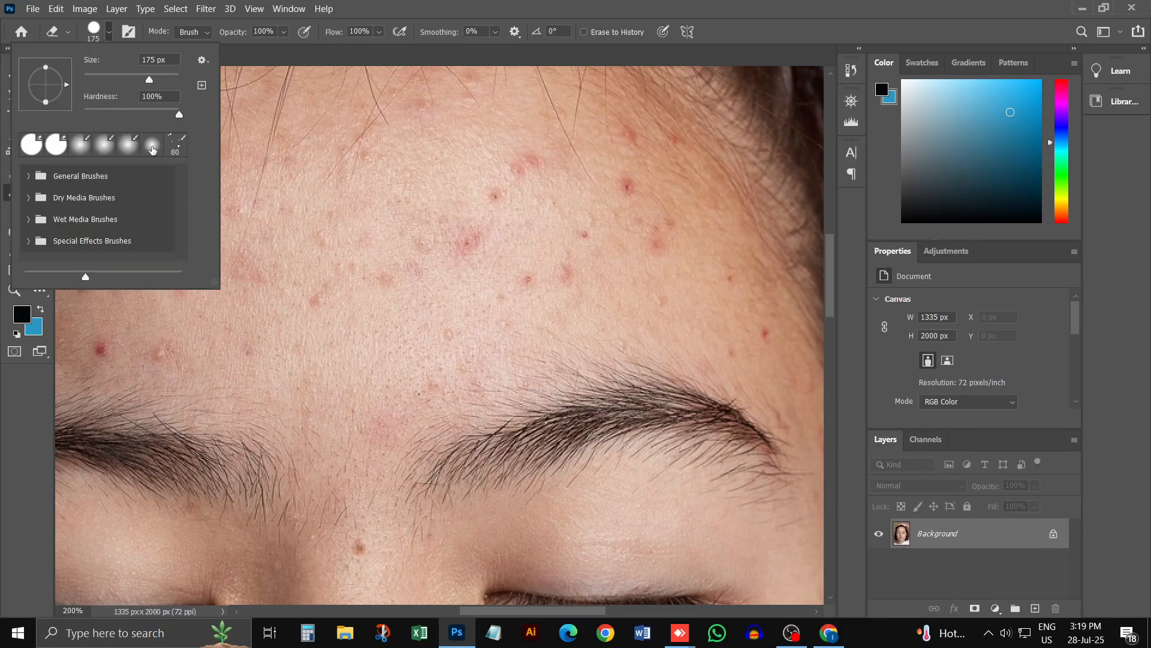
{"action": "left_click", "coordinate": [152, 150]}
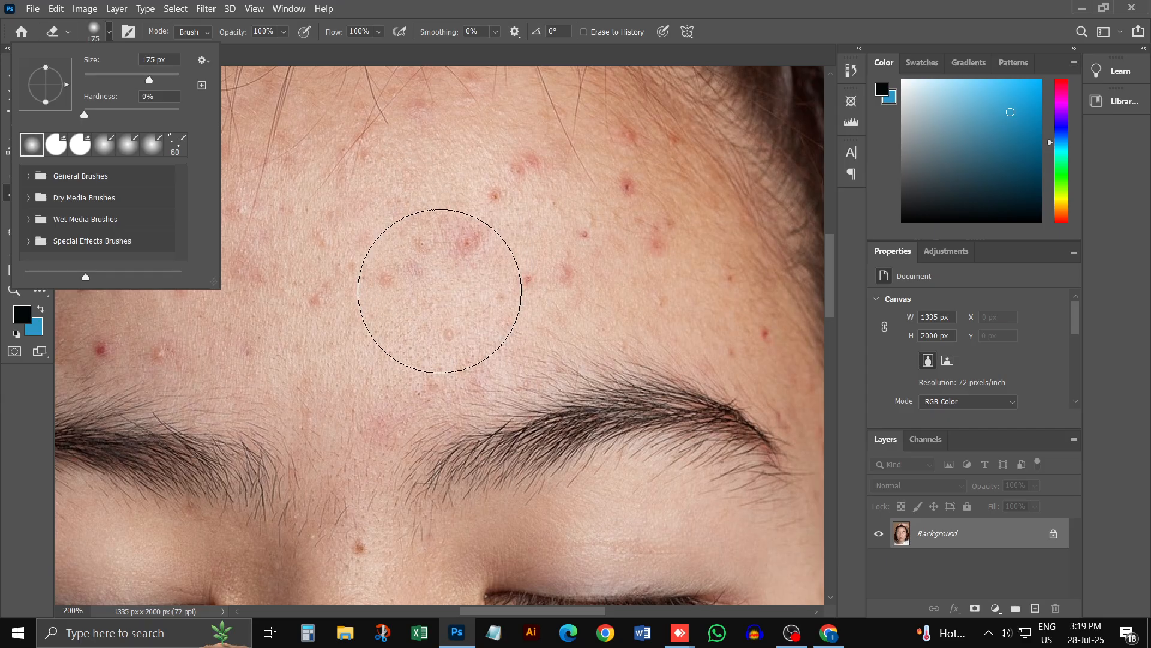
{"action": "left_click", "coordinate": [441, 294]}
{"action": "key", "text": "ctrl+z"}
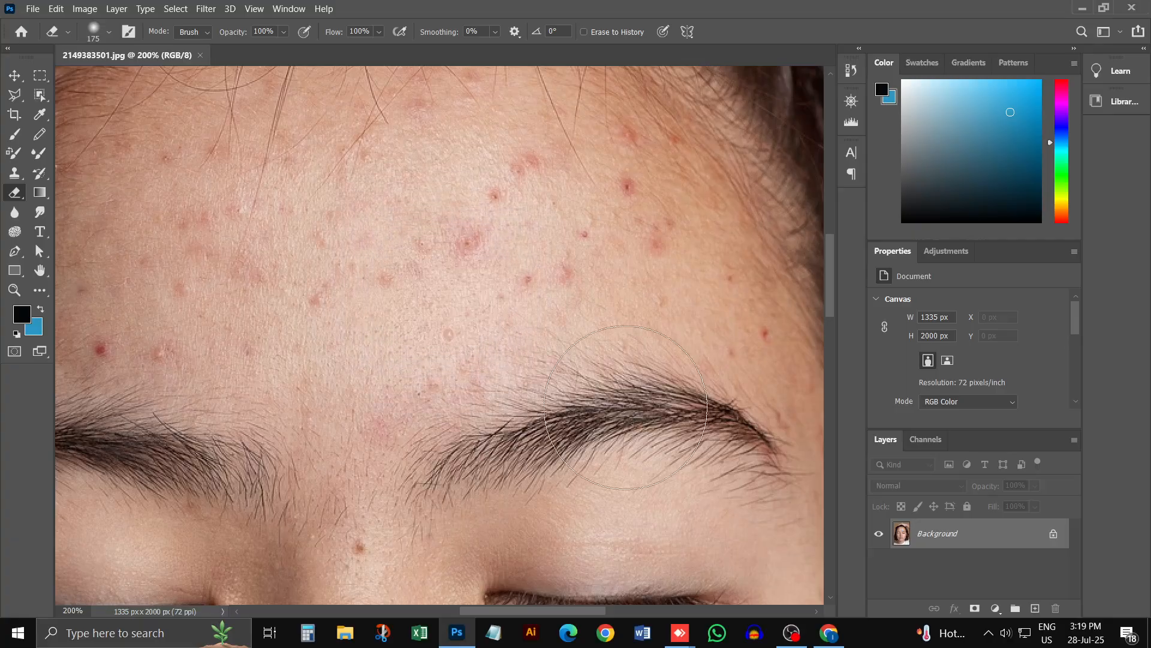
Step: Choose the soft round 250 px brush preset with 0% hardness, try it on the forehead, and undo the dab
{"action": "left_click", "coordinate": [108, 33]}
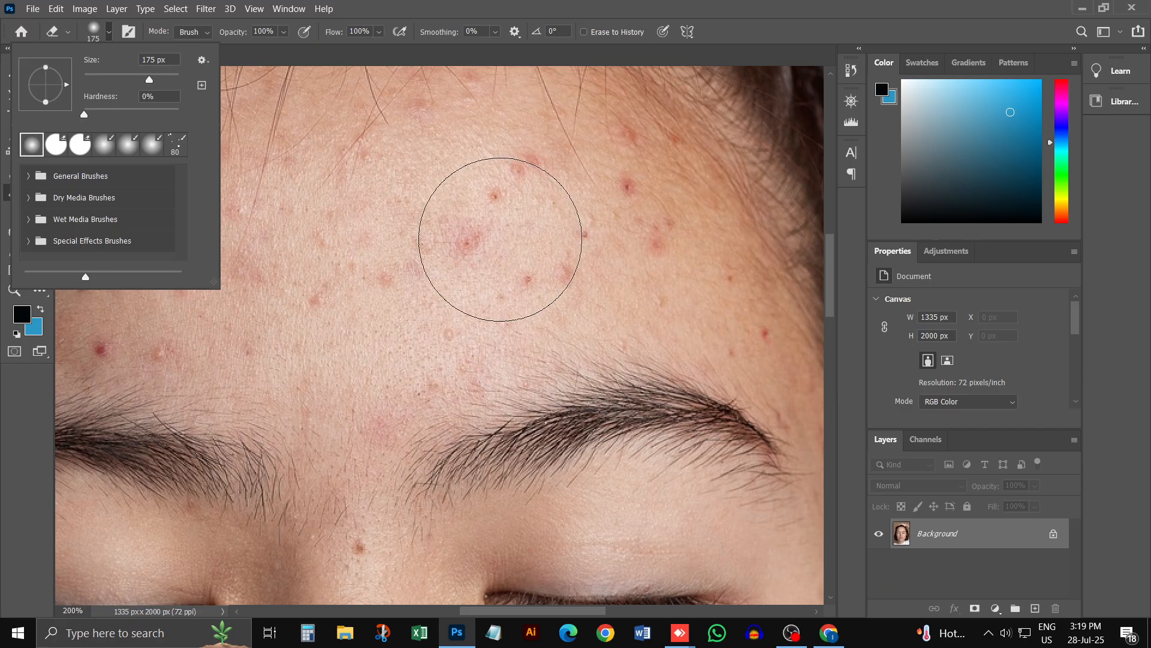
{"action": "left_click", "coordinate": [157, 144]}
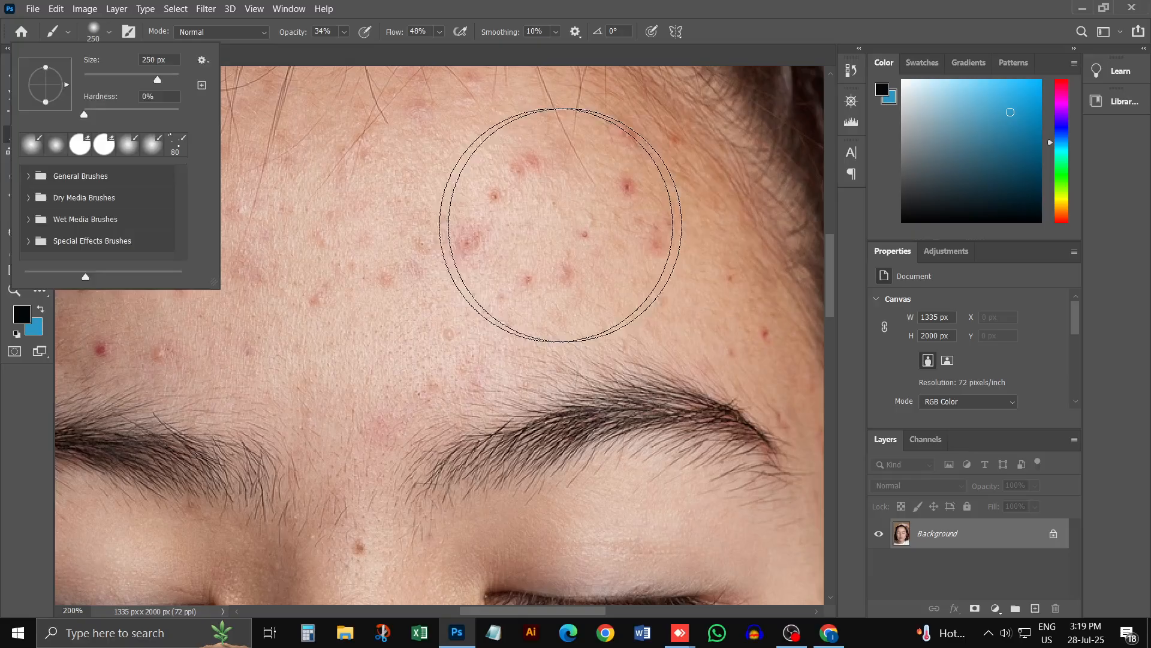
{"action": "left_click", "coordinate": [582, 235]}
{"action": "left_click", "coordinate": [430, 278]}
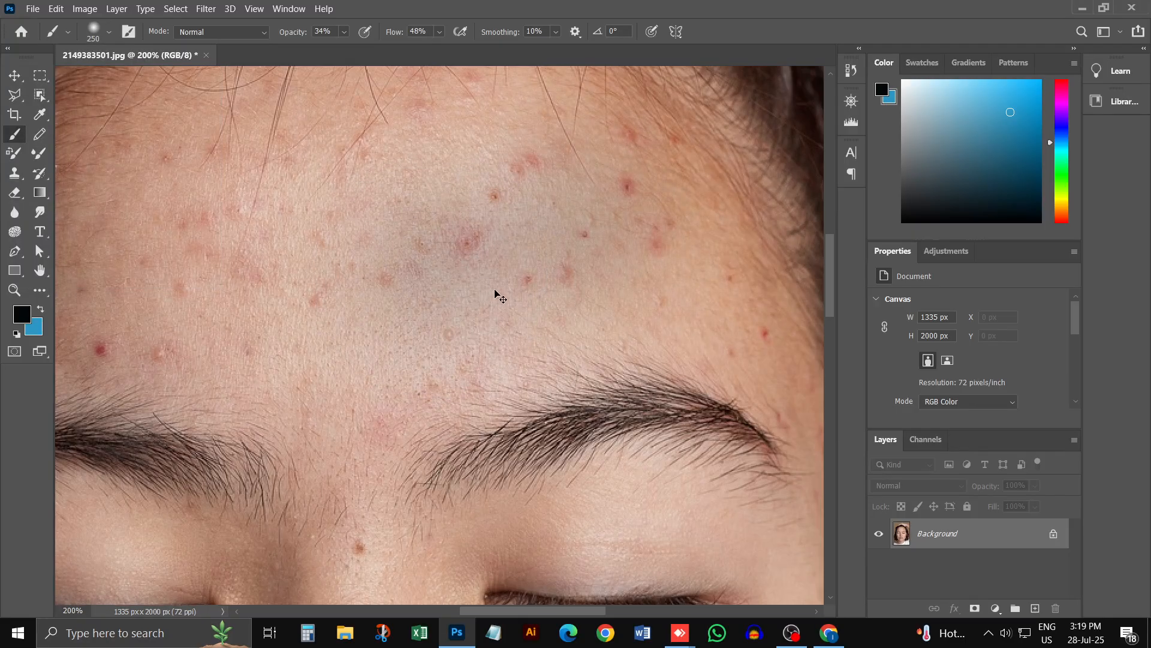
{"action": "key", "text": "ctrl+z"}
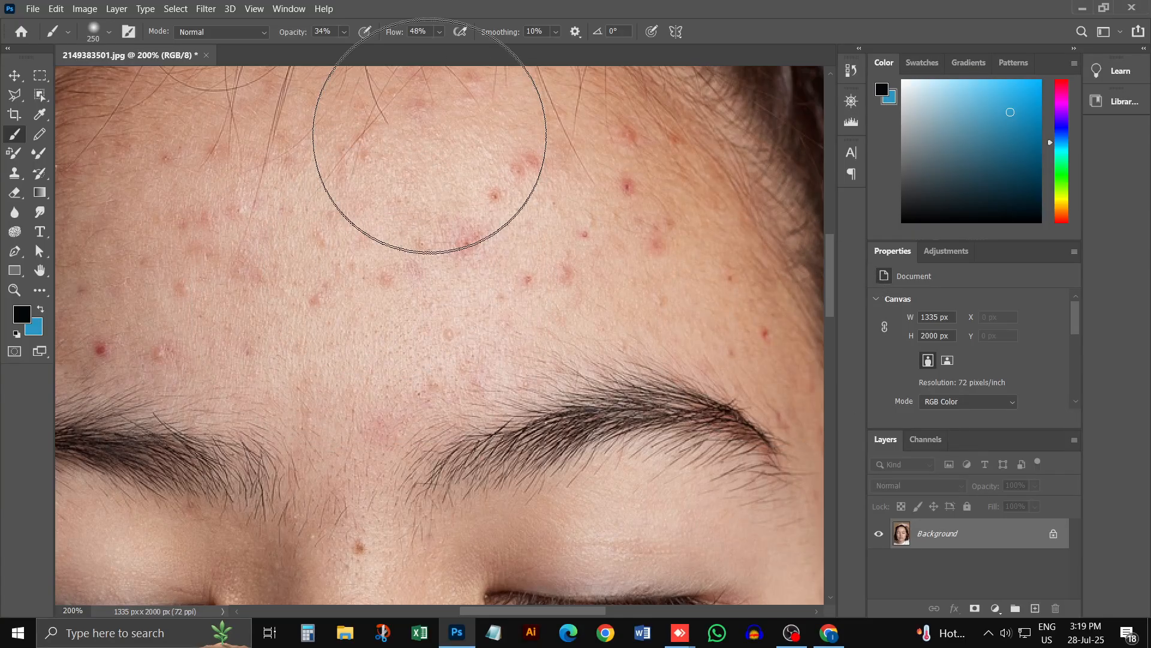
Step: Set the Brush tool's flow and opacity both to 100%
{"action": "left_click_drag", "start_coordinate": [440, 31], "coordinate": [556, 65]}
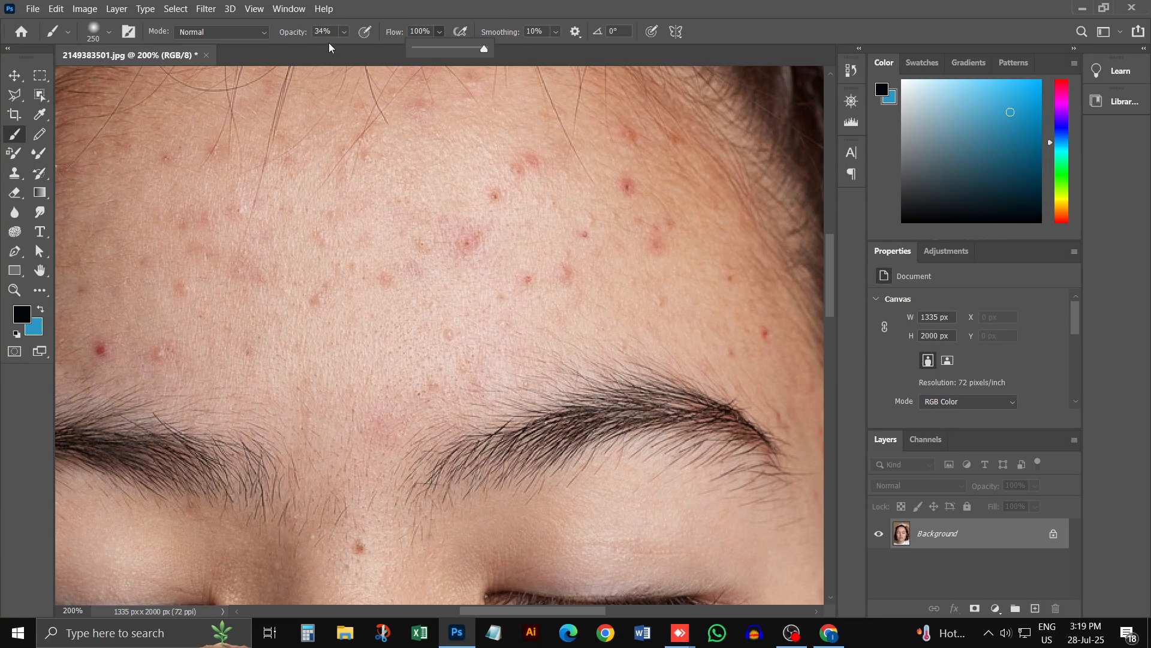
{"action": "left_click", "coordinate": [344, 32]}
{"action": "left_click_drag", "start_coordinate": [348, 48], "coordinate": [473, 62]}
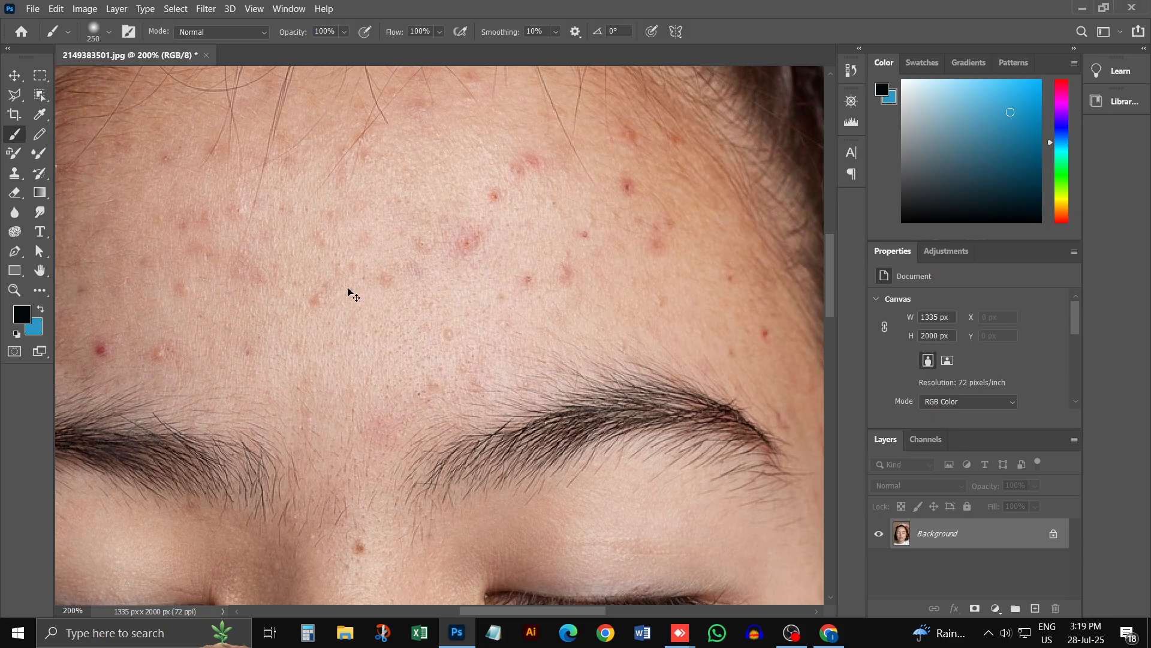
Step: Test the full-strength soft brush with one black dab on the middle of the forehead and undo the dab
{"action": "key", "text": "ctrl+minus"}
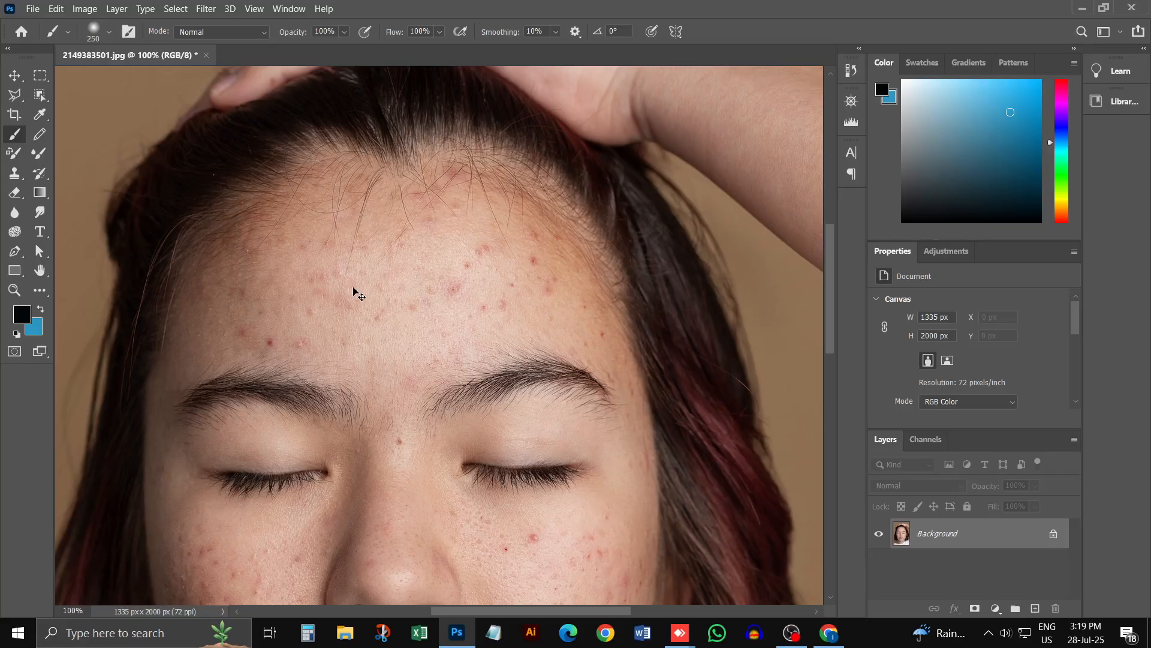
{"action": "key", "text": "ctrl+plus"}
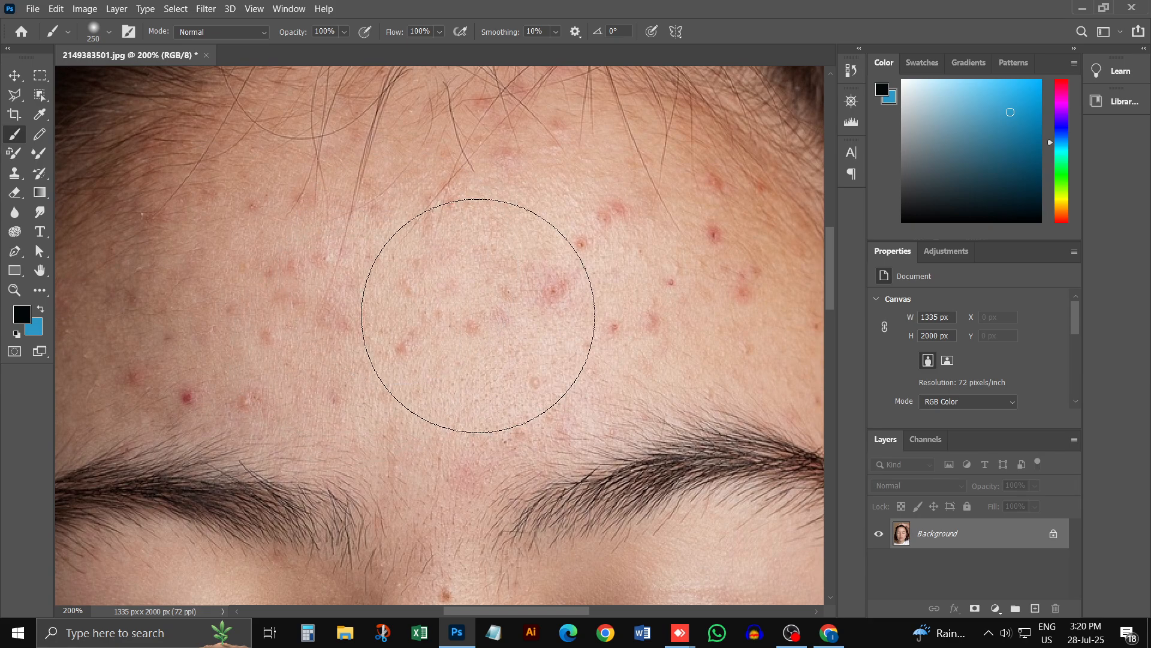
{"action": "left_click", "coordinate": [446, 281]}
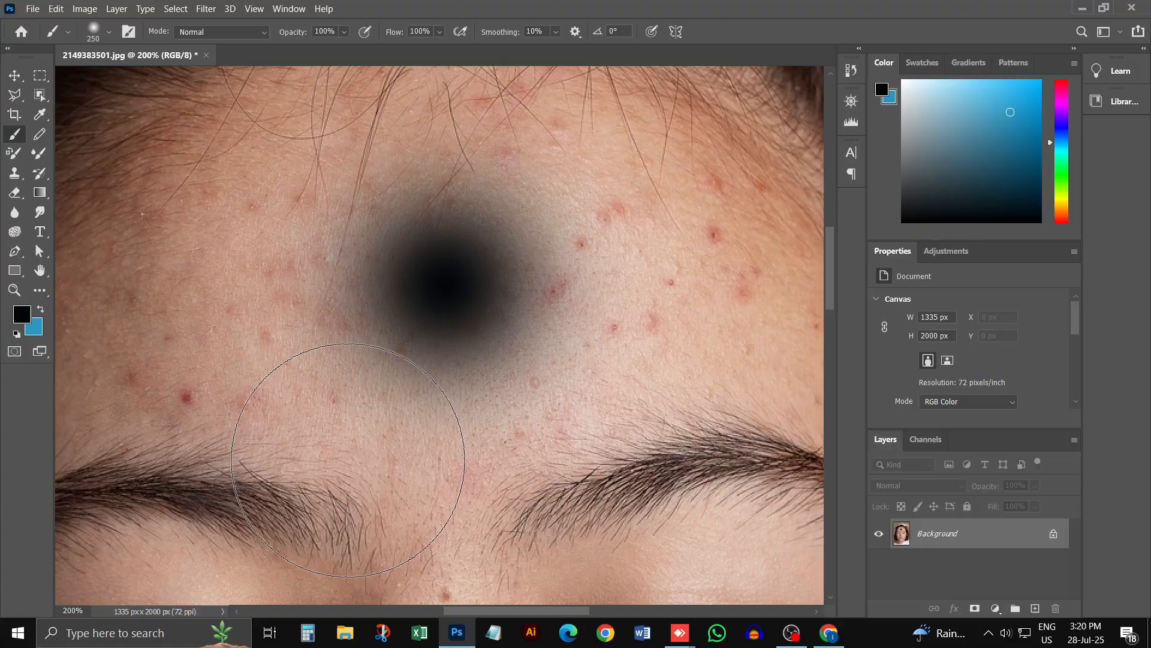
{"action": "key", "text": "ctrl+z"}
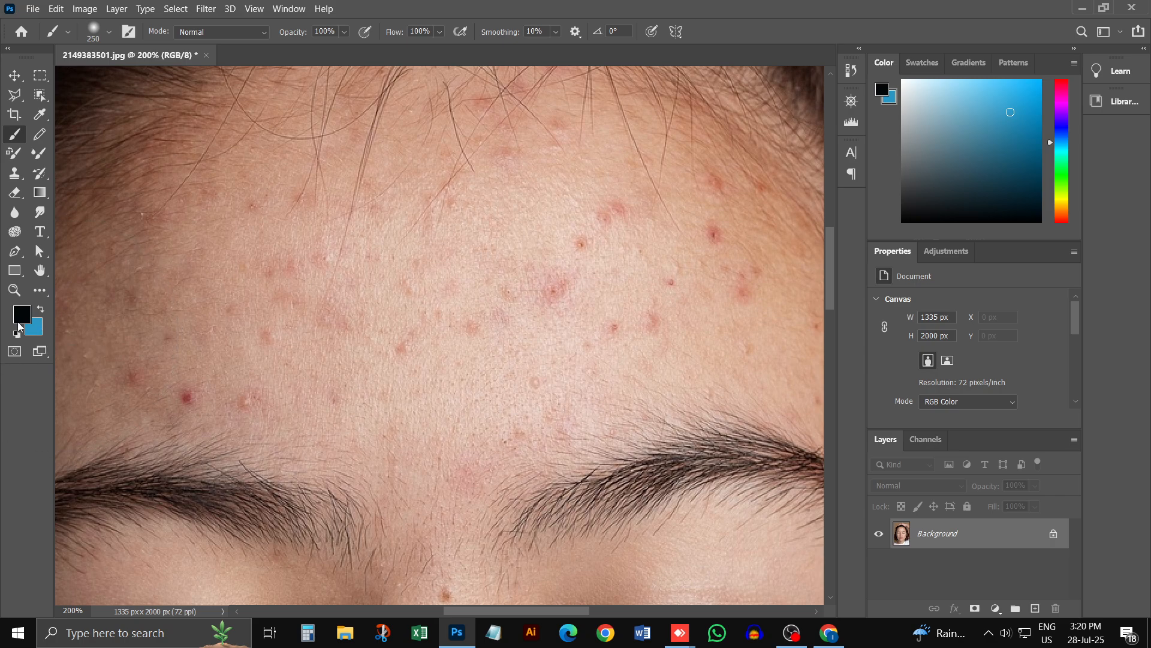
Step: Set the foreground colour to the skin tone e2beb0 sampled from the forehead
{"action": "left_click", "coordinate": [23, 320]}
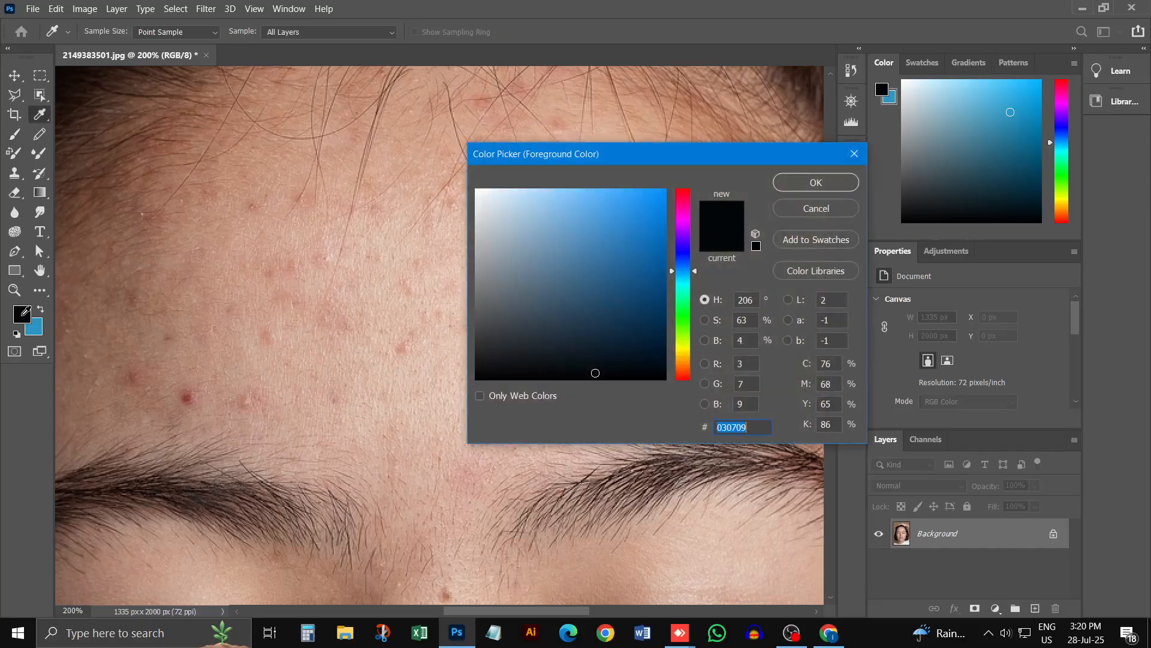
{"action": "left_click", "coordinate": [385, 268]}
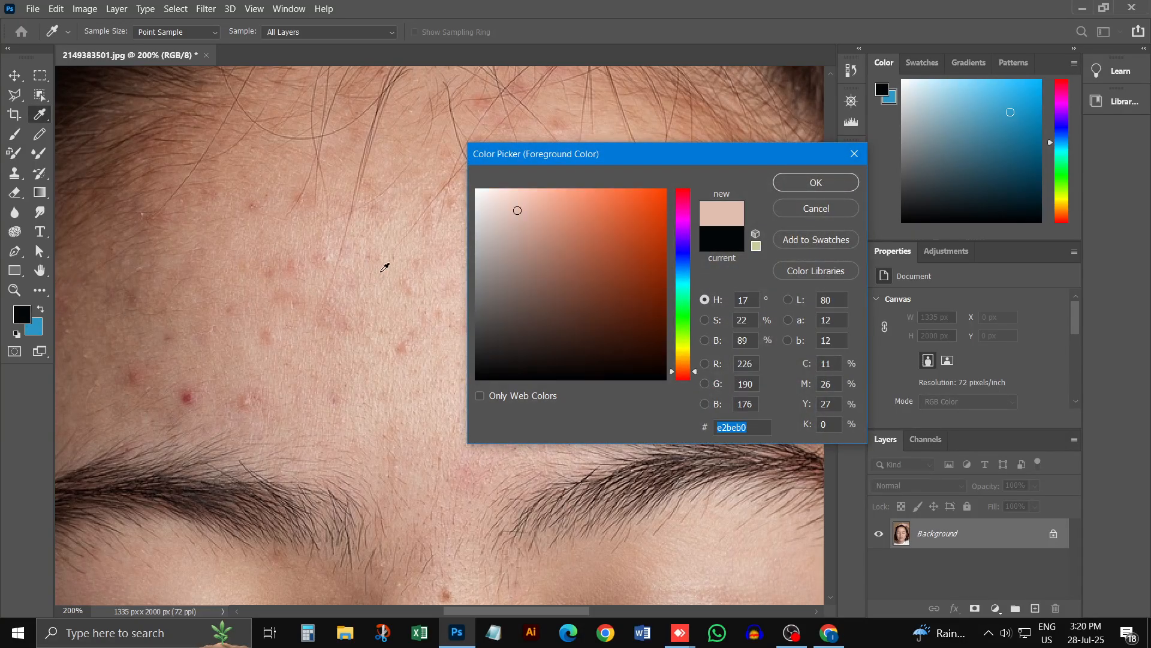
{"action": "left_click", "coordinate": [815, 184]}
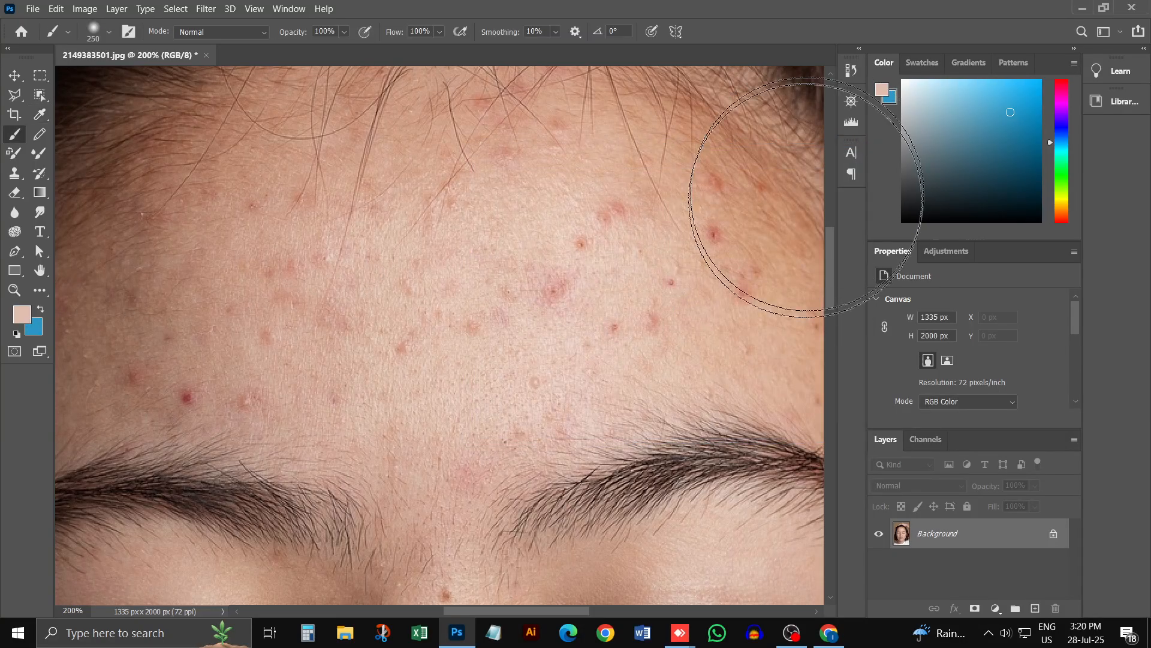
Step: Try covering the forehead acne with full-strength skin-tone strokes, check the whole portrait, and undo the strokes
{"action": "mouse_move", "coordinate": [397, 321]}
{"action": "left_mouse_down"}
{"action": "mouse_move", "coordinate": [513, 316]}
{"action": "mouse_move", "coordinate": [551, 290]}
{"action": "mouse_move", "coordinate": [559, 249]}
{"action": "mouse_move", "coordinate": [551, 236]}
{"action": "mouse_move", "coordinate": [436, 233]}
{"action": "mouse_move", "coordinate": [316, 288]}
{"action": "left_mouse_up"}
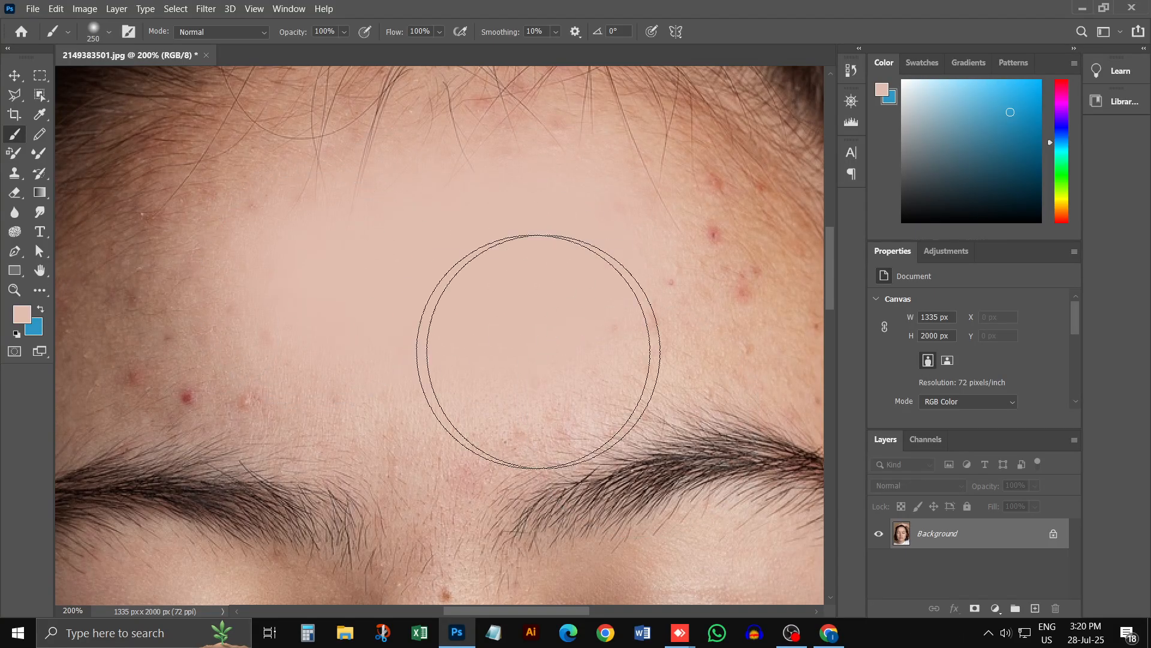
{"action": "key", "text": "ctrl+minus"}
{"action": "key", "text": "ctrl+minus"}
{"action": "key", "text": "ctrl+minus"}
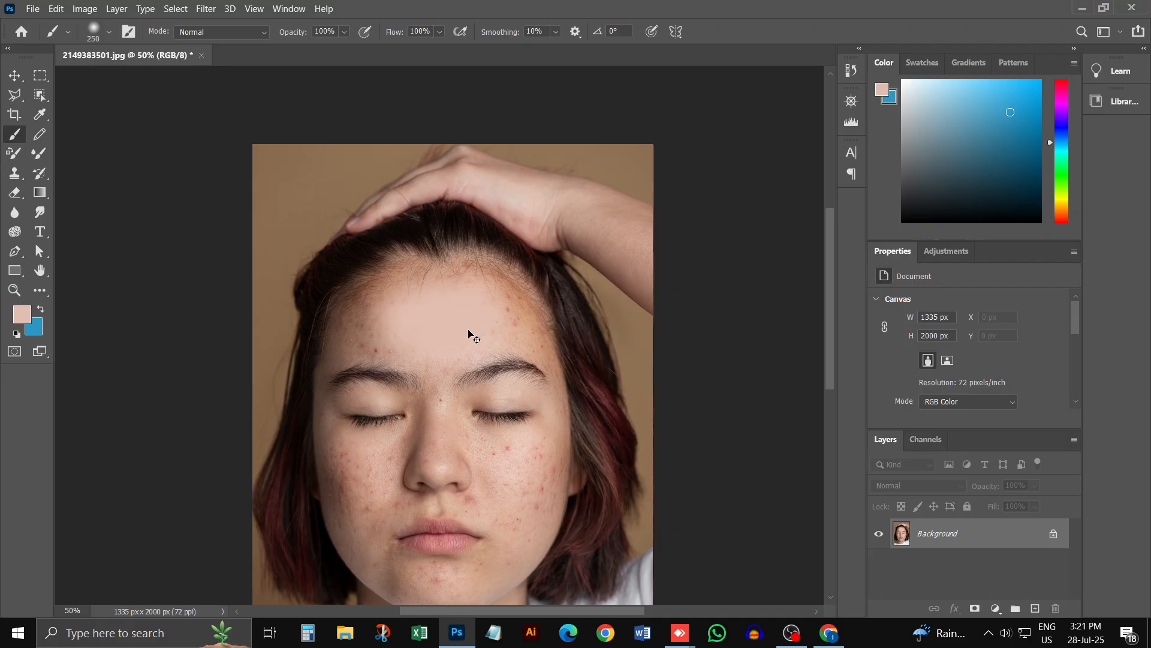
{"action": "key", "text": "ctrl+z"}
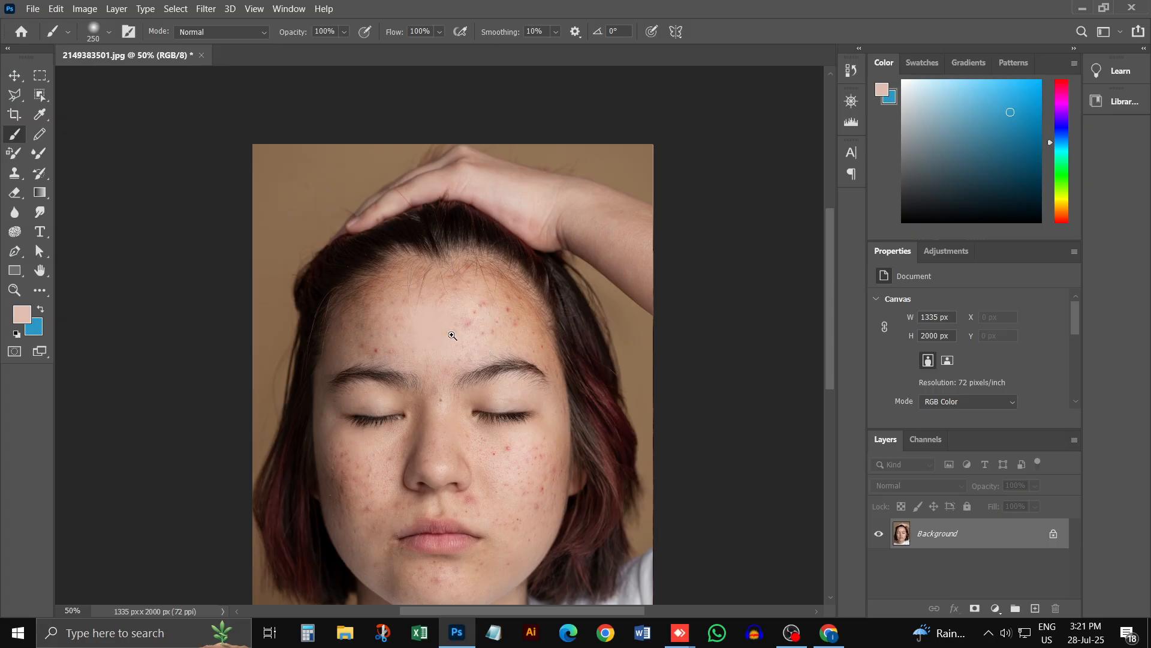
{"action": "key", "text": "ctrl+plus"}
{"action": "key", "text": "ctrl+plus"}
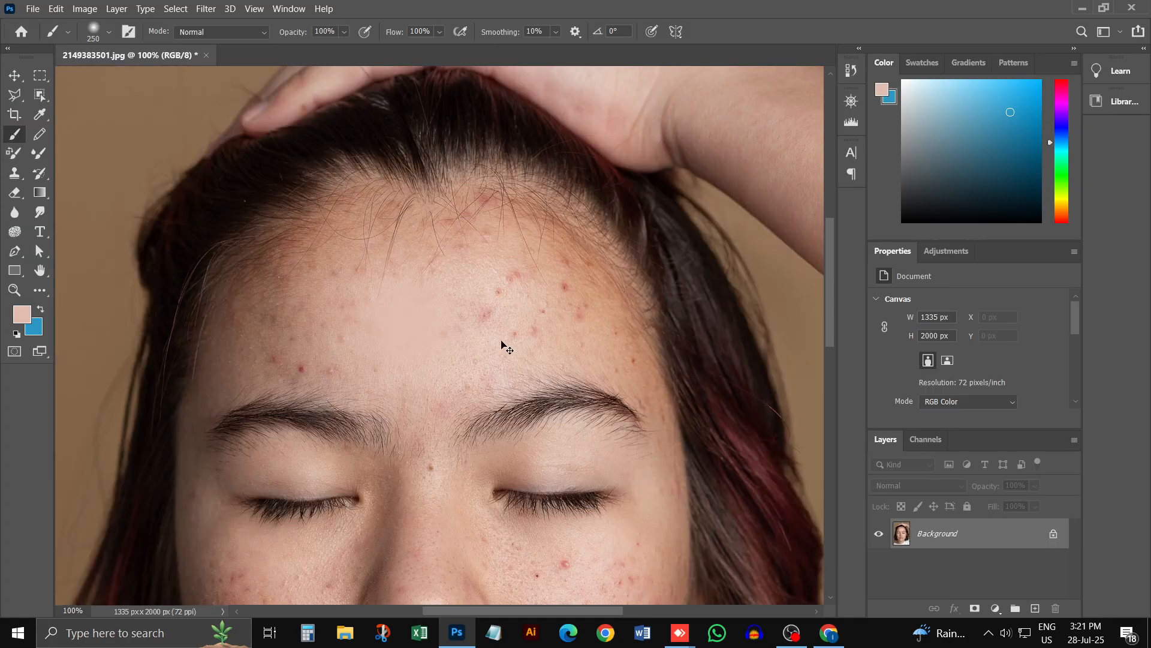
{"action": "key", "text": "ctrl+z"}
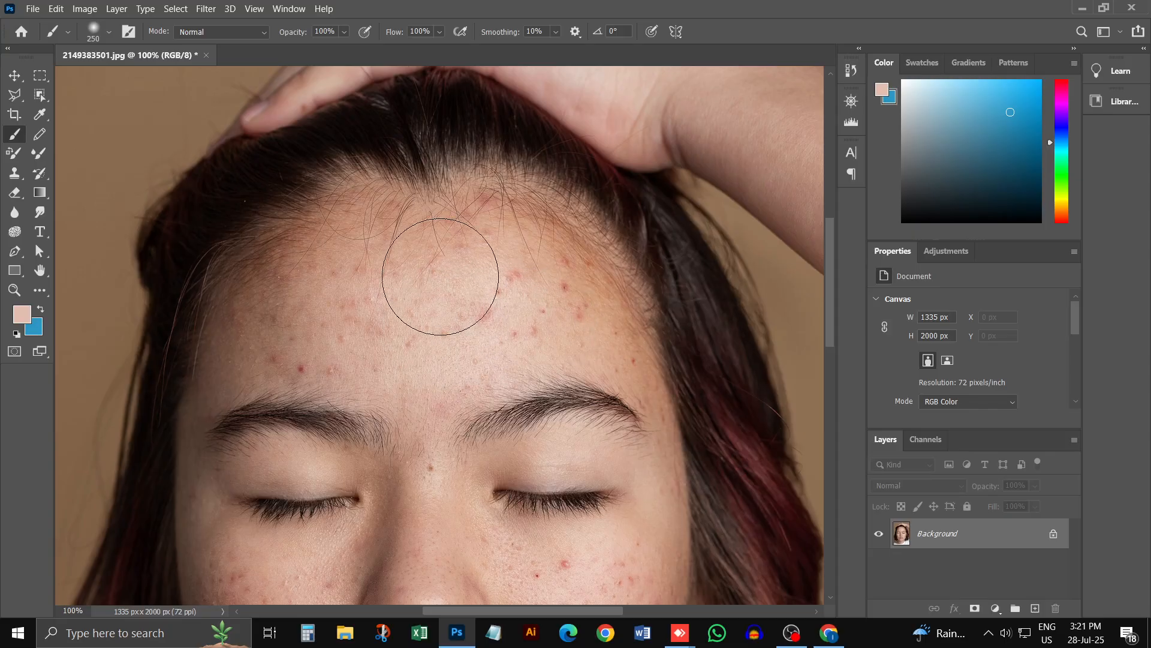
Step: Lower the Brush tool's opacity to 33% and its flow to 40%
{"action": "left_click", "coordinate": [344, 33]}
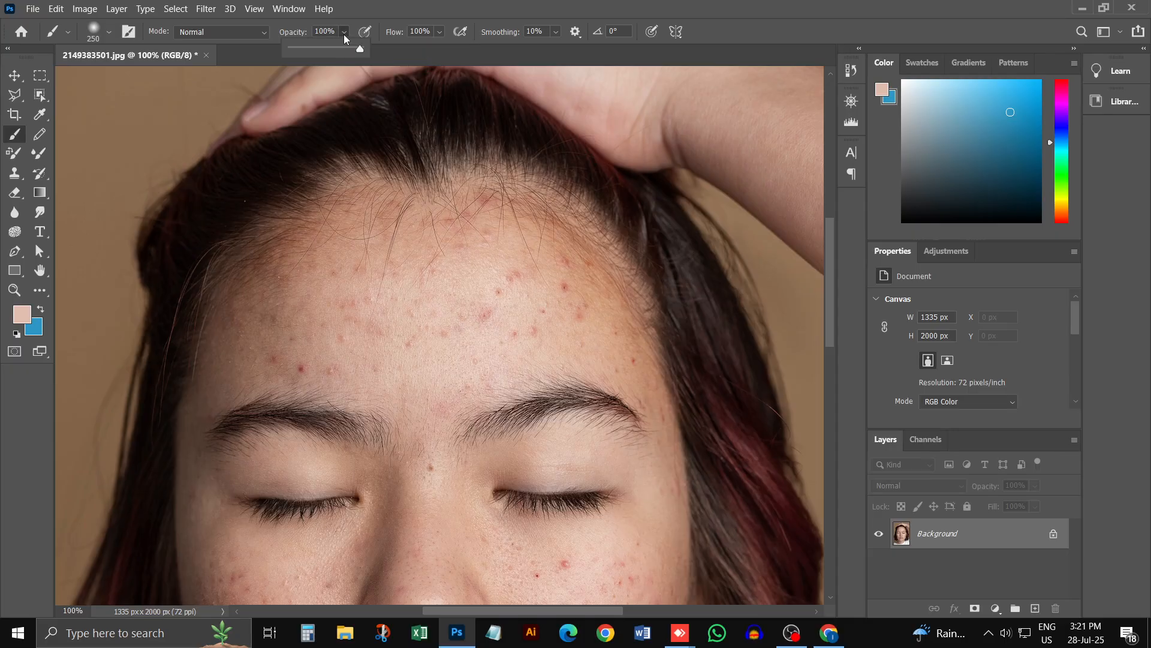
{"action": "left_click_drag", "start_coordinate": [329, 46], "coordinate": [314, 47]}
{"action": "left_click", "coordinate": [440, 33]}
{"action": "left_click_drag", "start_coordinate": [422, 52], "coordinate": [416, 52]}
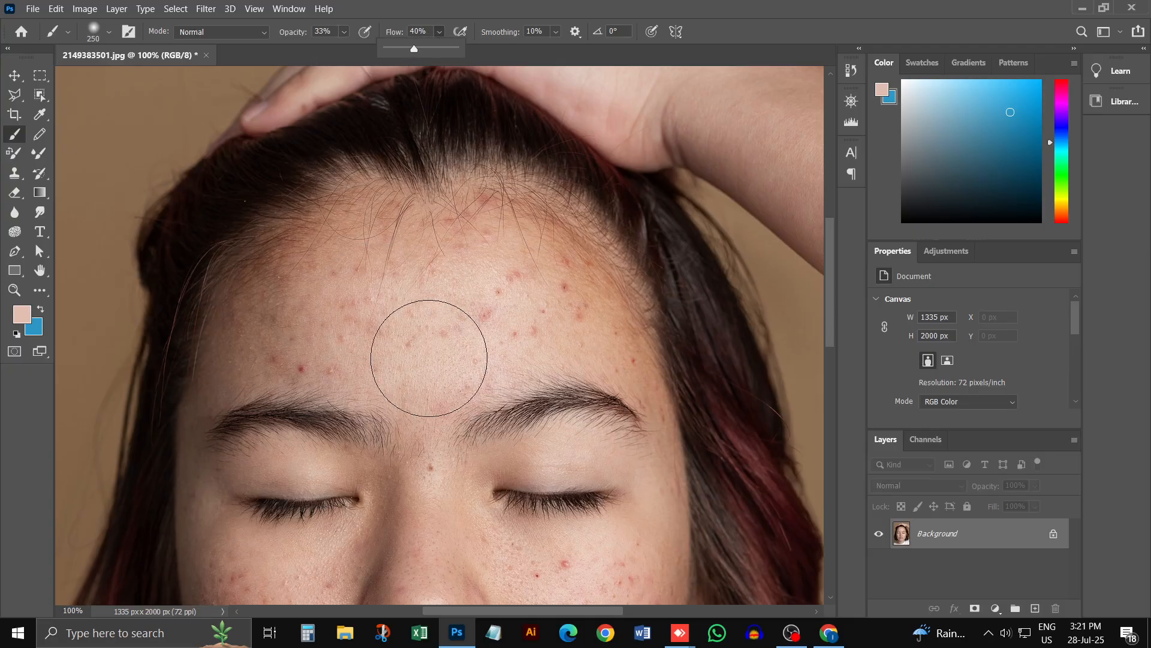
Step: Paint the sampled skin tone softly over the acne across the forehead and try the same brush on the cheek
{"action": "mouse_move", "coordinate": [438, 300]}
{"action": "left_mouse_down"}
{"action": "mouse_move", "coordinate": [401, 339]}
{"action": "mouse_move", "coordinate": [476, 269]}
{"action": "mouse_move", "coordinate": [318, 329]}
{"action": "mouse_move", "coordinate": [353, 288]}
{"action": "mouse_move", "coordinate": [221, 369]}
{"action": "mouse_move", "coordinate": [252, 338]}
{"action": "mouse_move", "coordinate": [293, 337]}
{"action": "mouse_move", "coordinate": [376, 289]}
{"action": "mouse_move", "coordinate": [532, 265]}
{"action": "mouse_move", "coordinate": [484, 320]}
{"action": "mouse_move", "coordinate": [493, 287]}
{"action": "mouse_move", "coordinate": [436, 357]}
{"action": "mouse_move", "coordinate": [484, 297]}
{"action": "mouse_move", "coordinate": [482, 347]}
{"action": "mouse_move", "coordinate": [509, 341]}
{"action": "mouse_move", "coordinate": [517, 315]}
{"action": "mouse_move", "coordinate": [529, 329]}
{"action": "mouse_move", "coordinate": [499, 344]}
{"action": "mouse_move", "coordinate": [562, 273]}
{"action": "mouse_move", "coordinate": [470, 303]}
{"action": "mouse_move", "coordinate": [364, 314]}
{"action": "mouse_move", "coordinate": [309, 341]}
{"action": "mouse_move", "coordinate": [275, 338]}
{"action": "mouse_move", "coordinate": [329, 300]}
{"action": "mouse_move", "coordinate": [352, 302]}
{"action": "mouse_move", "coordinate": [266, 348]}
{"action": "mouse_move", "coordinate": [323, 362]}
{"action": "left_mouse_up"}
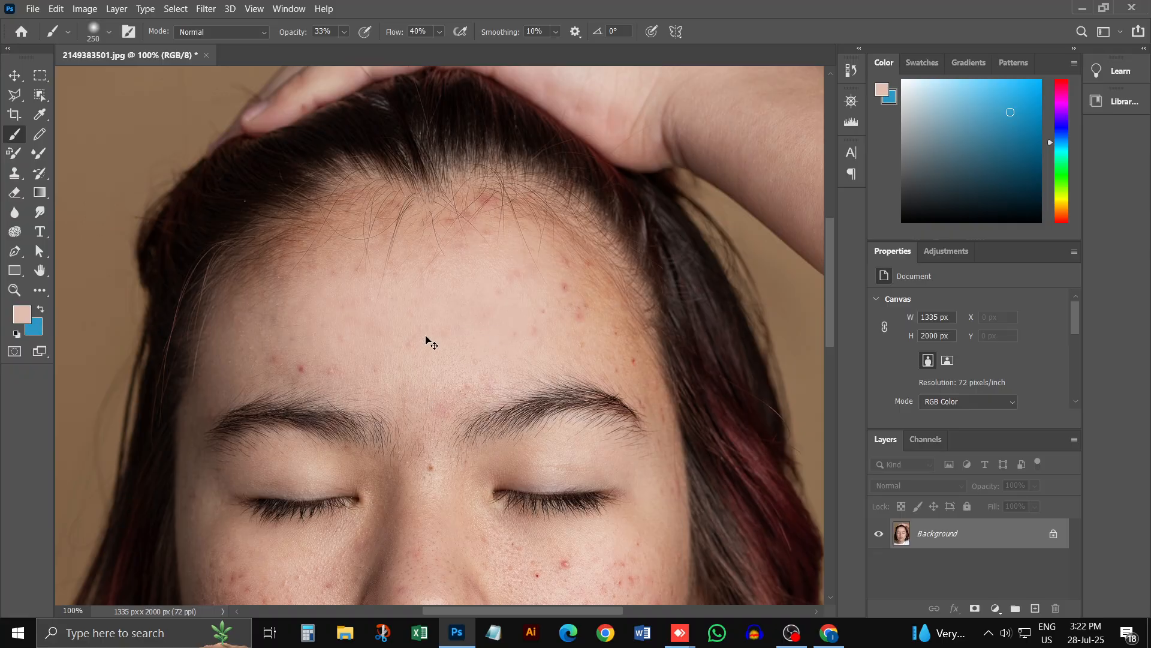
{"action": "scroll", "coordinate": [426, 339], "scroll_direction": "up", "scroll_amount": 1}
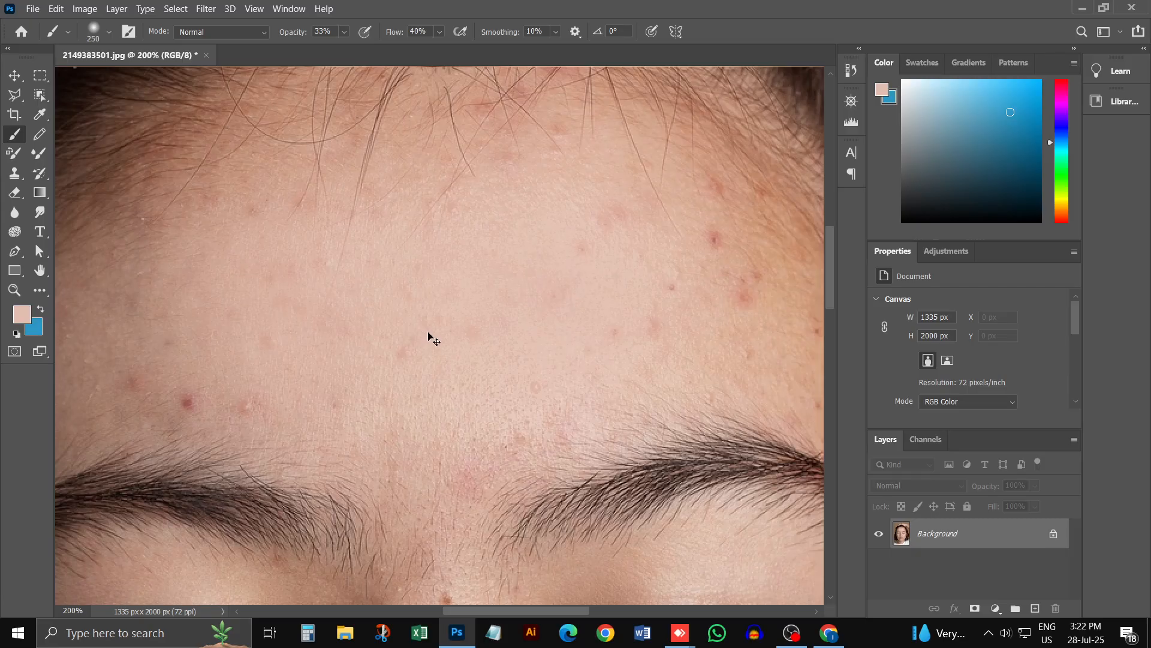
{"action": "scroll", "coordinate": [481, 306], "scroll_direction": "down", "scroll_amount": 3}
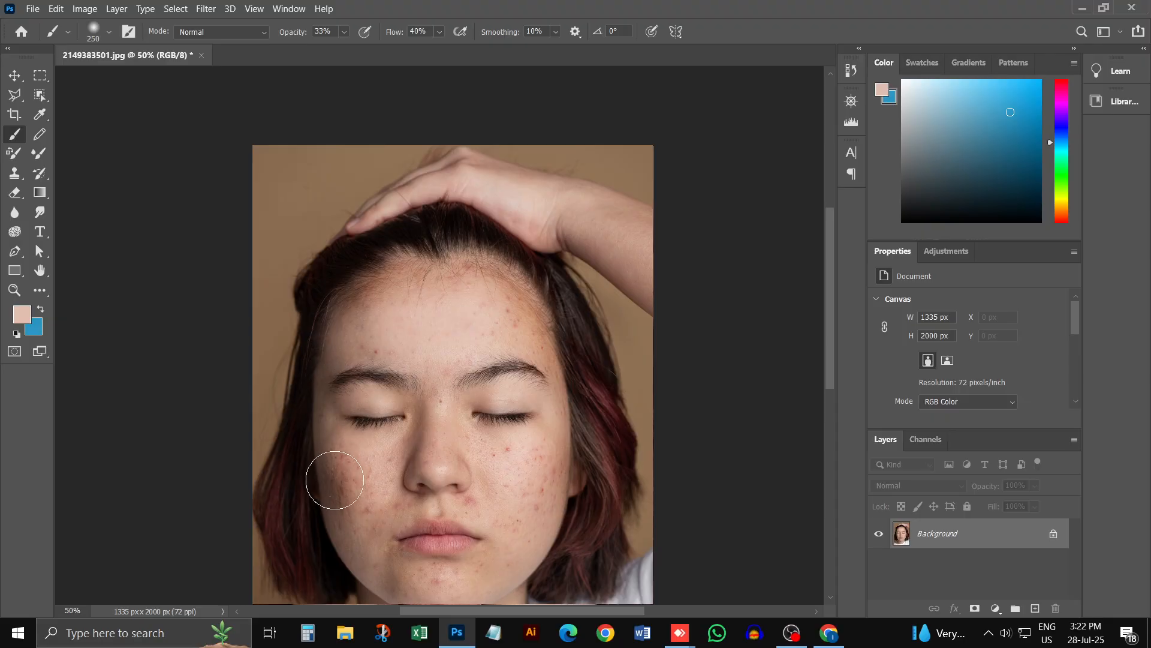
{"action": "mouse_move", "coordinate": [336, 480]}
{"action": "left_mouse_down"}
{"action": "mouse_move", "coordinate": [384, 283]}
{"action": "mouse_move", "coordinate": [330, 362]}
{"action": "mouse_move", "coordinate": [337, 497]}
{"action": "left_mouse_up"}
{"action": "left_click", "coordinate": [413, 359], "text": "ctrl"}
{"action": "left_click", "coordinate": [450, 347], "text": "ctrl"}
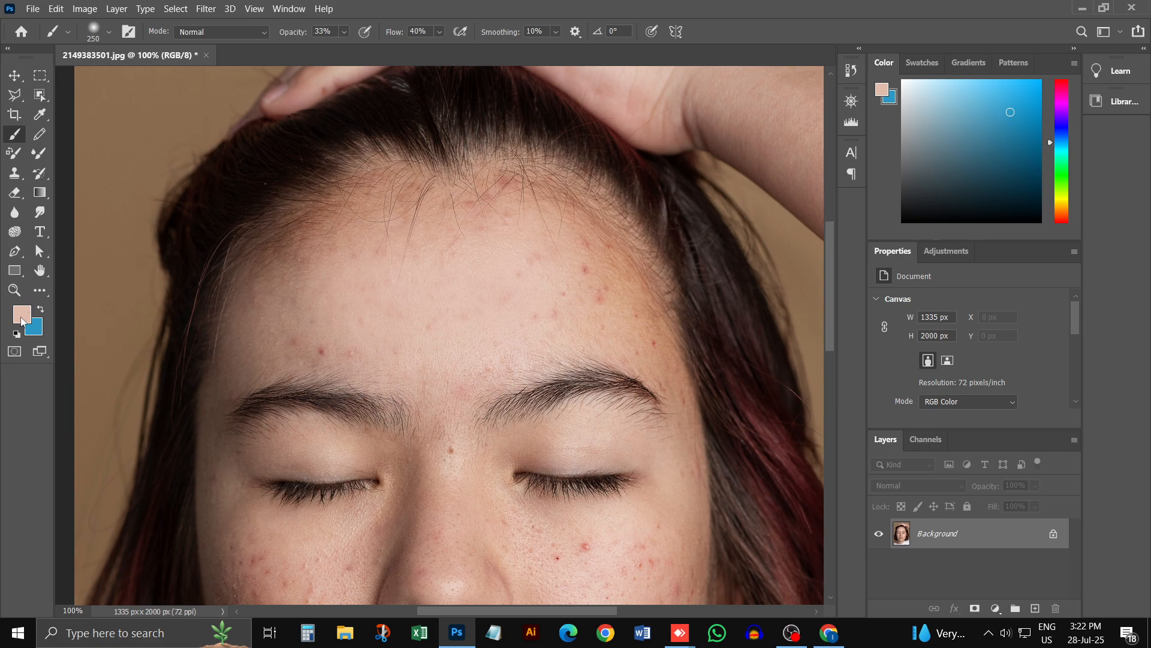
Step: Sample several areas of the portrait and set the foreground colour to the reddish tone of the acne spot above the eyebrow
{"action": "left_click", "coordinate": [203, 234], "text": "alt"}
{"action": "left_click", "coordinate": [150, 103], "text": "alt"}
{"action": "left_click", "coordinate": [242, 416], "text": "alt"}
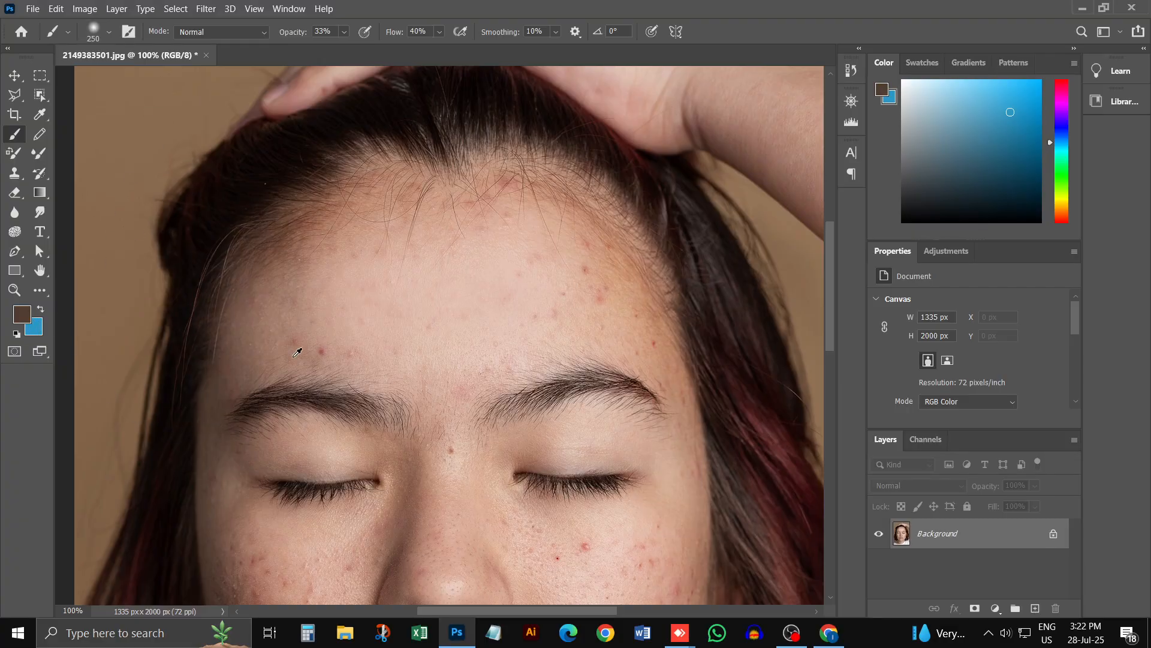
{"action": "left_click", "coordinate": [324, 349], "text": "alt"}
{"action": "scroll", "coordinate": [442, 307], "scroll_direction": "up", "scroll_amount": 1}
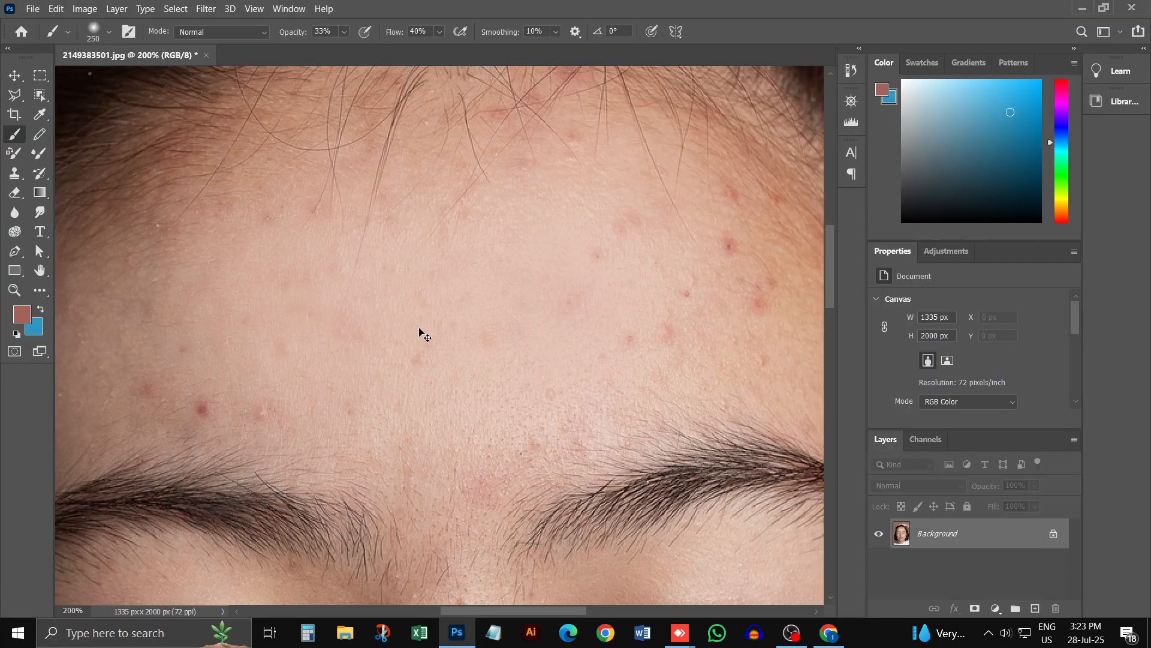
Step: Examine the portrait as a whole and the acne across the forehead up close
{"action": "scroll", "coordinate": [419, 328], "scroll_direction": "down", "scroll_amount": 1}
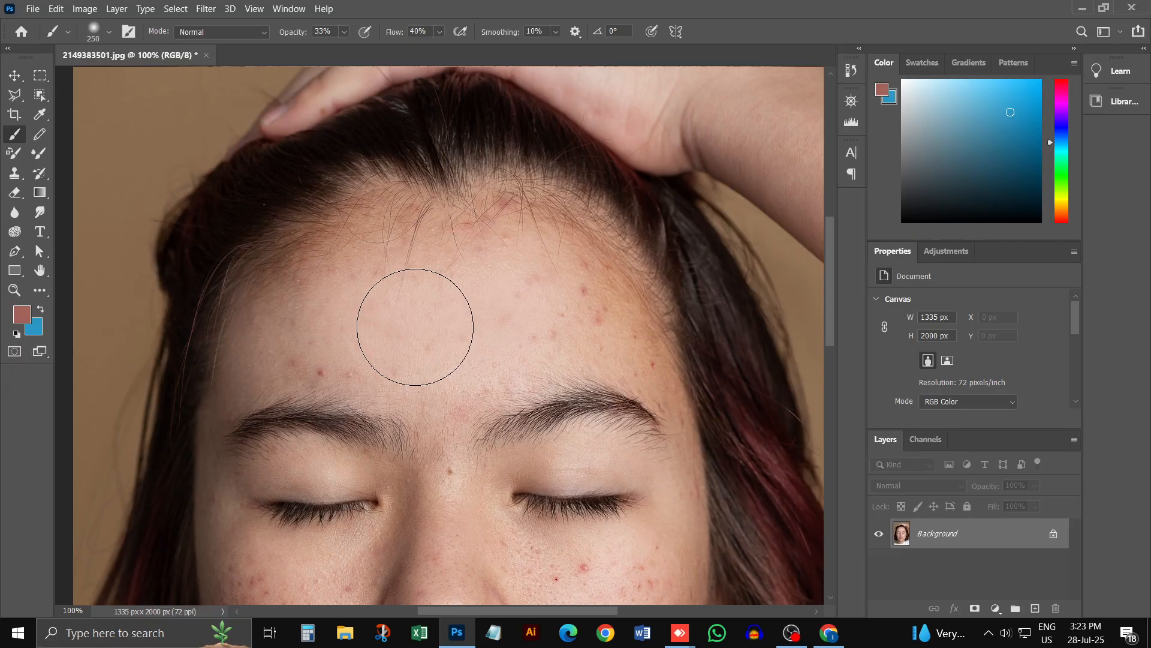
{"action": "scroll", "coordinate": [444, 331], "scroll_direction": "up", "scroll_amount": 1}
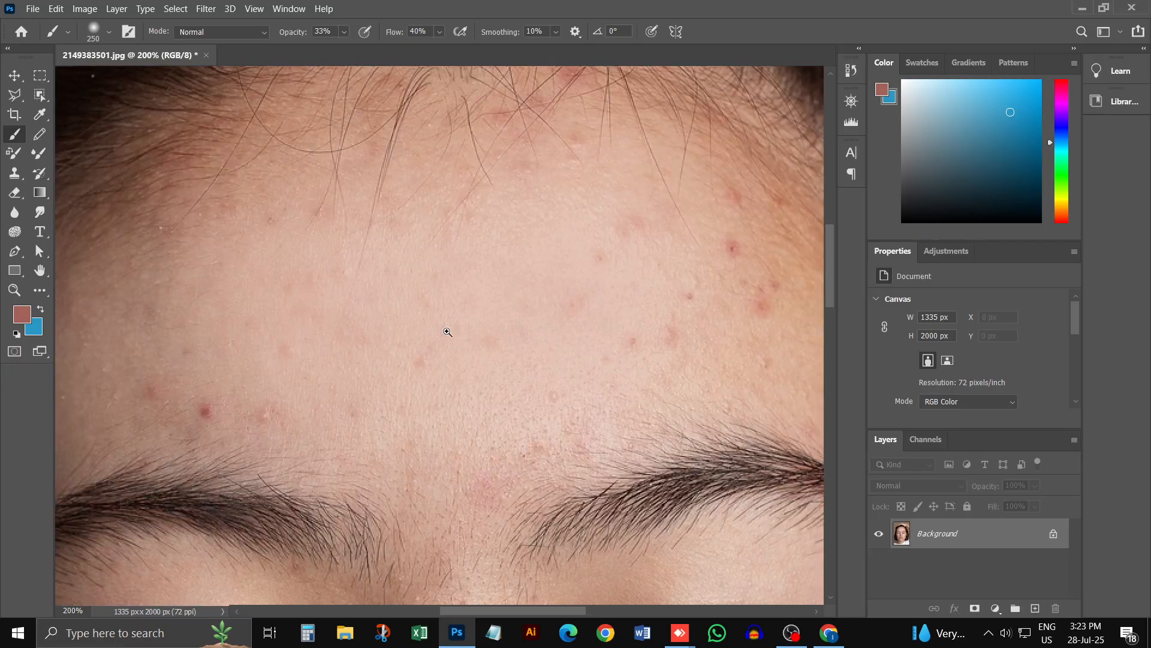
{"action": "scroll", "coordinate": [457, 334], "scroll_direction": "down", "scroll_amount": 4}
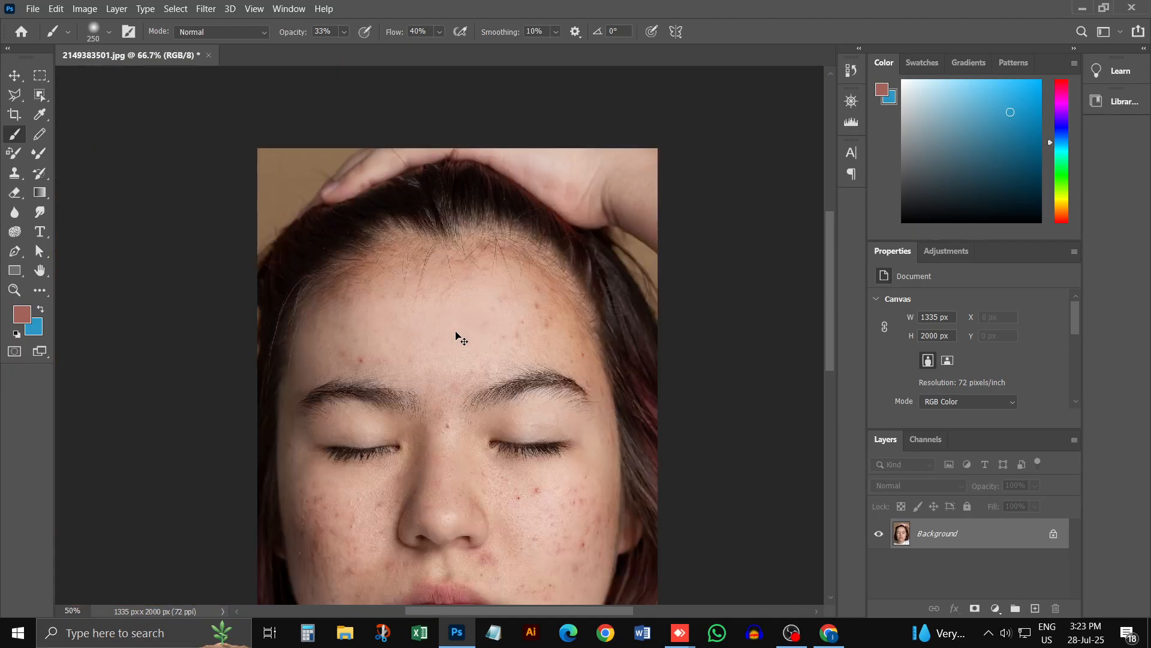
{"action": "scroll", "coordinate": [457, 334], "scroll_direction": "down", "scroll_amount": 1}
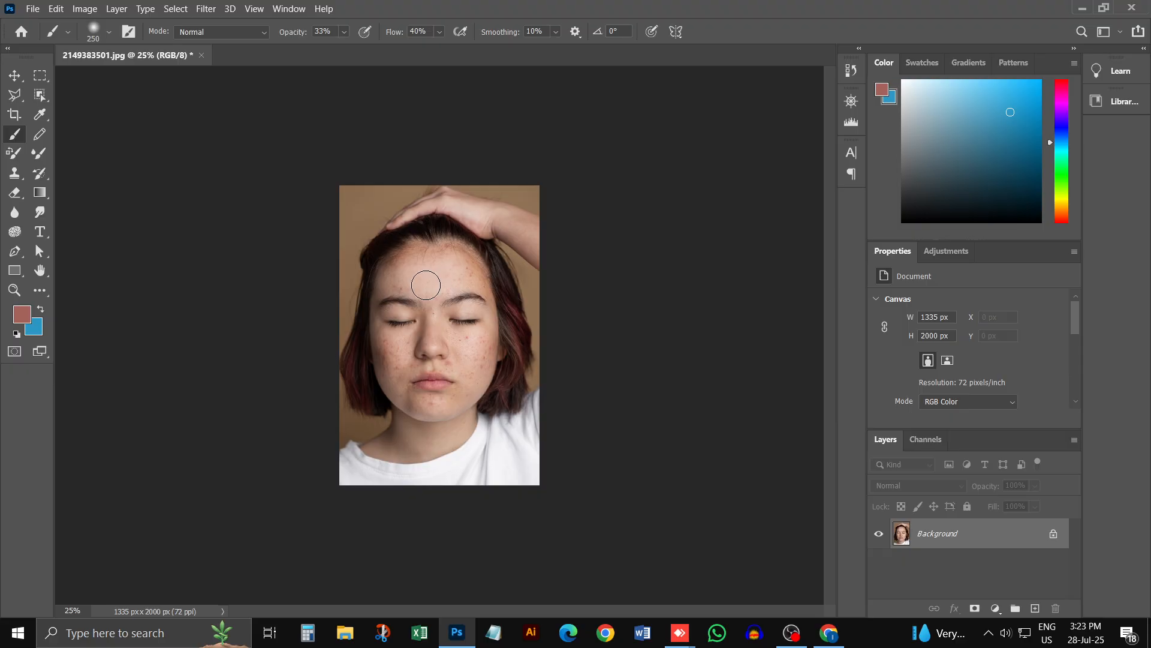
{"action": "key", "text": "ctrl+space"}
{"action": "left_click", "coordinate": [434, 280], "text": "ctrl"}
{"action": "left_click", "coordinate": [436, 281], "text": "ctrl"}
{"action": "left_click", "coordinate": [423, 248], "text": "ctrl"}
{"action": "left_click", "coordinate": [429, 243], "text": "ctrl"}
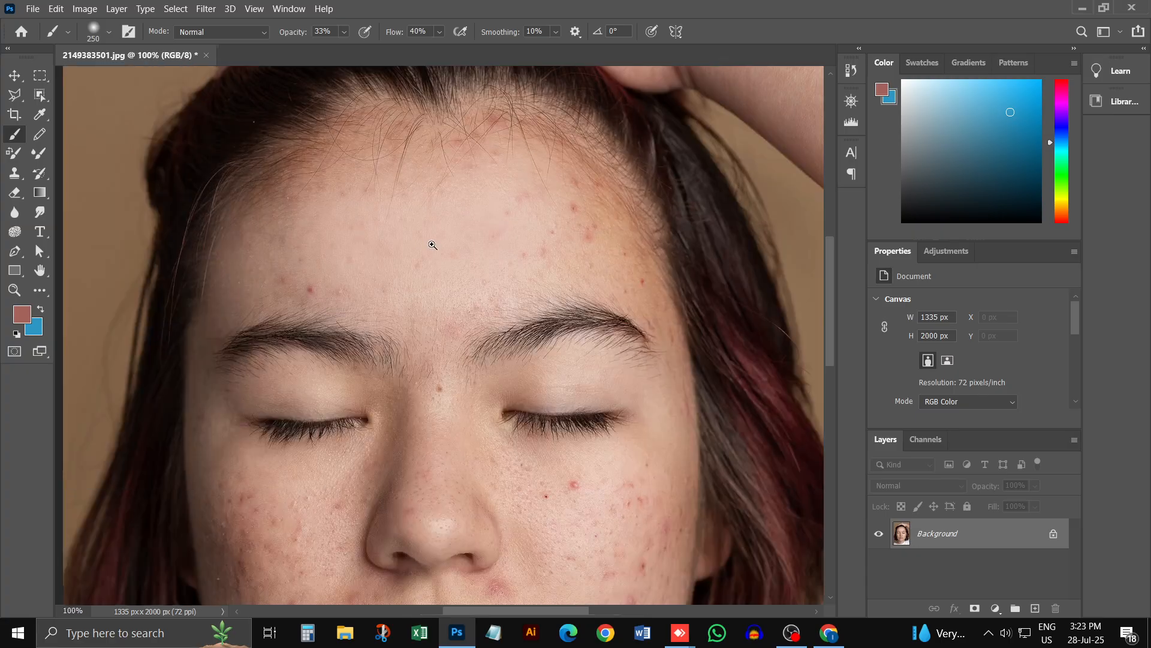
{"action": "left_click", "coordinate": [430, 242], "text": "ctrl"}
{"action": "scroll", "coordinate": [452, 240], "scroll_direction": "up", "scroll_amount": 2}
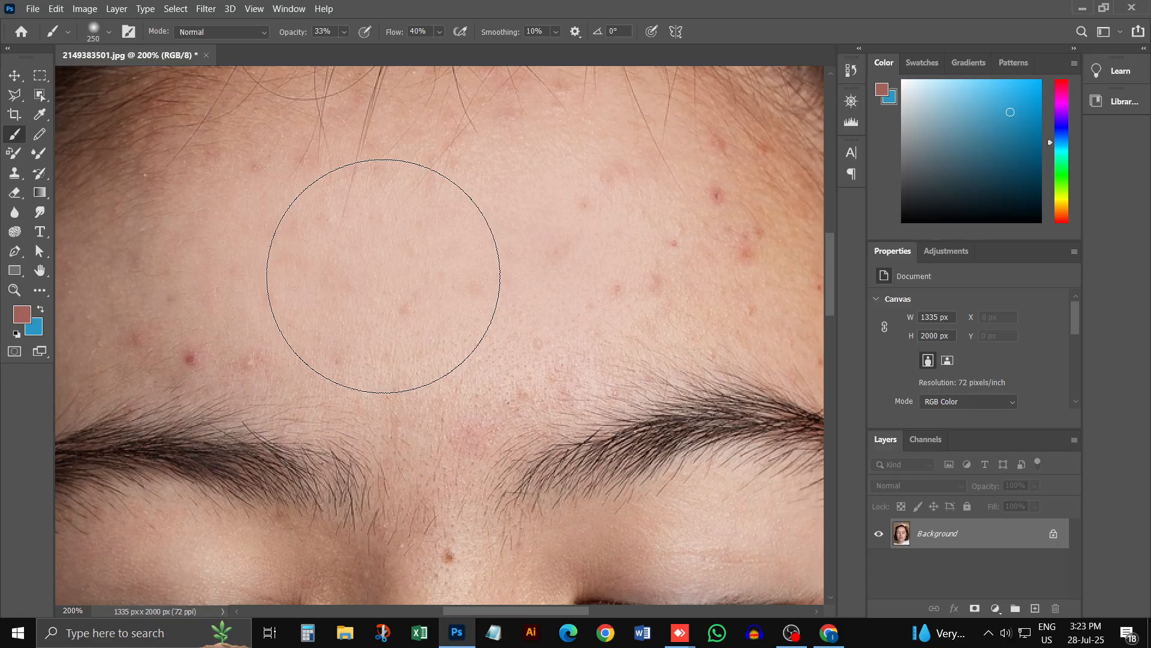
{"action": "scroll", "coordinate": [436, 282], "scroll_direction": "up", "scroll_amount": 2}
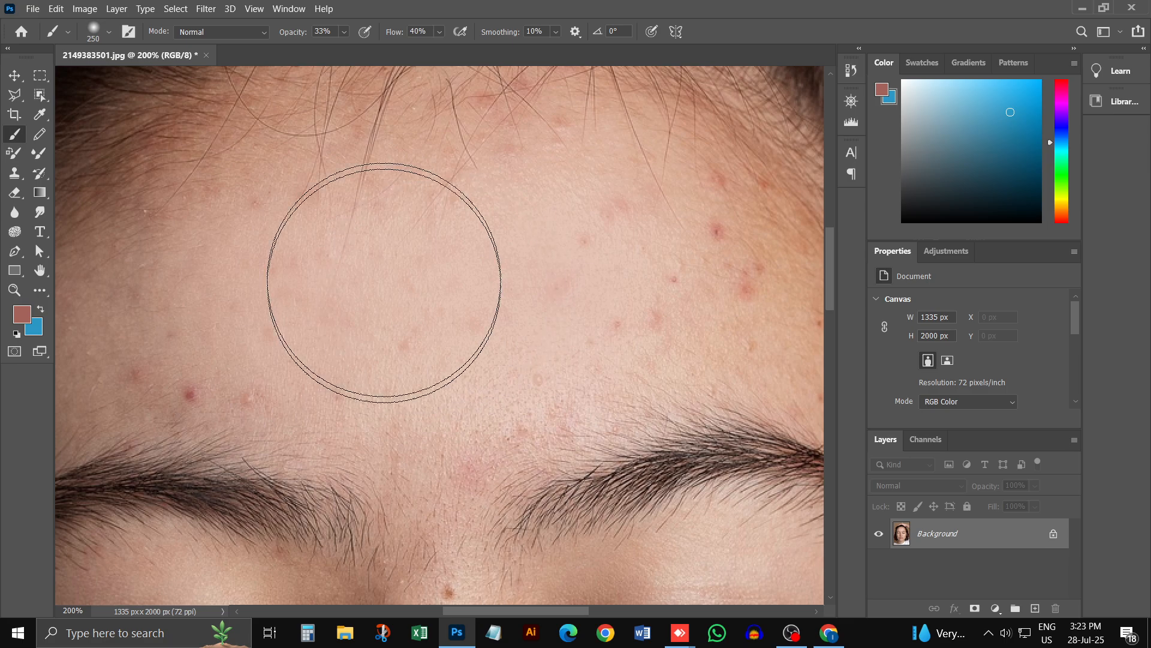
{"action": "scroll", "coordinate": [413, 210], "scroll_direction": "up", "scroll_amount": 1}
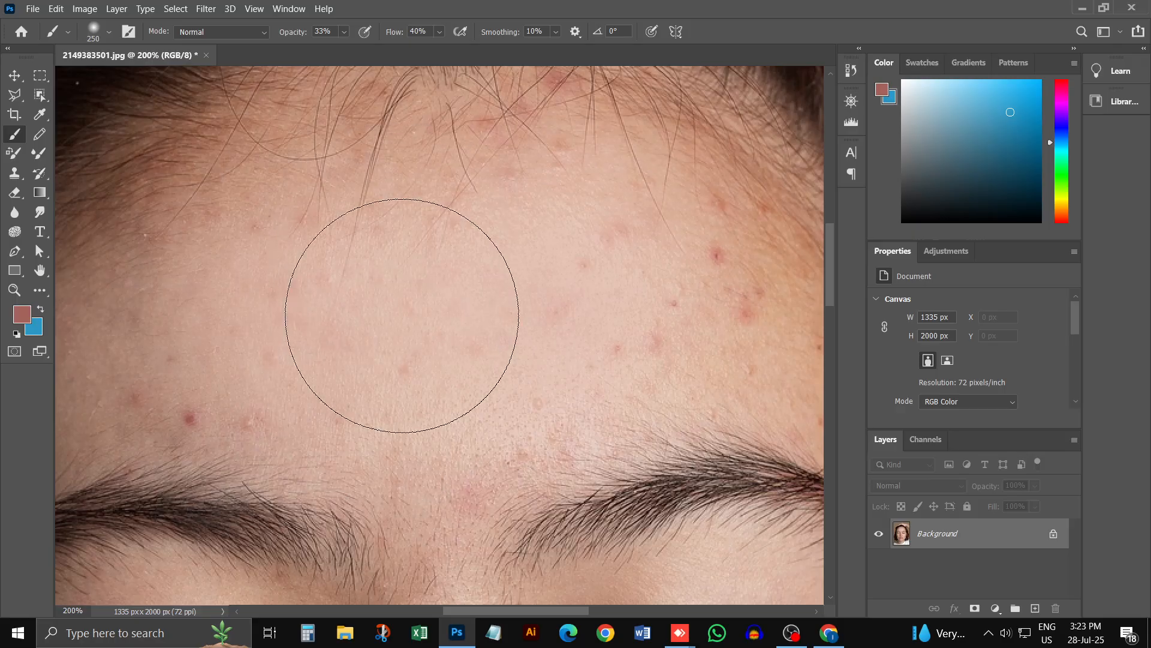
Step: Sample the light skin tone from the middle of the forehead as the foreground colour
{"action": "key", "text": "alt"}
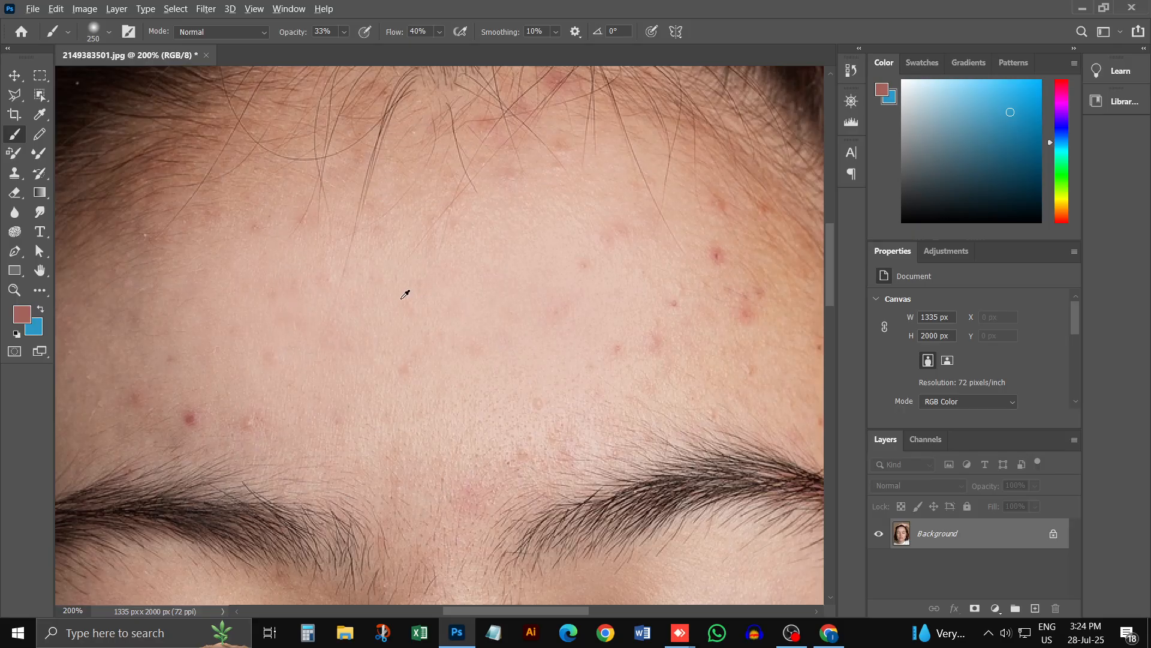
{"action": "left_click", "coordinate": [405, 294], "text": "alt"}
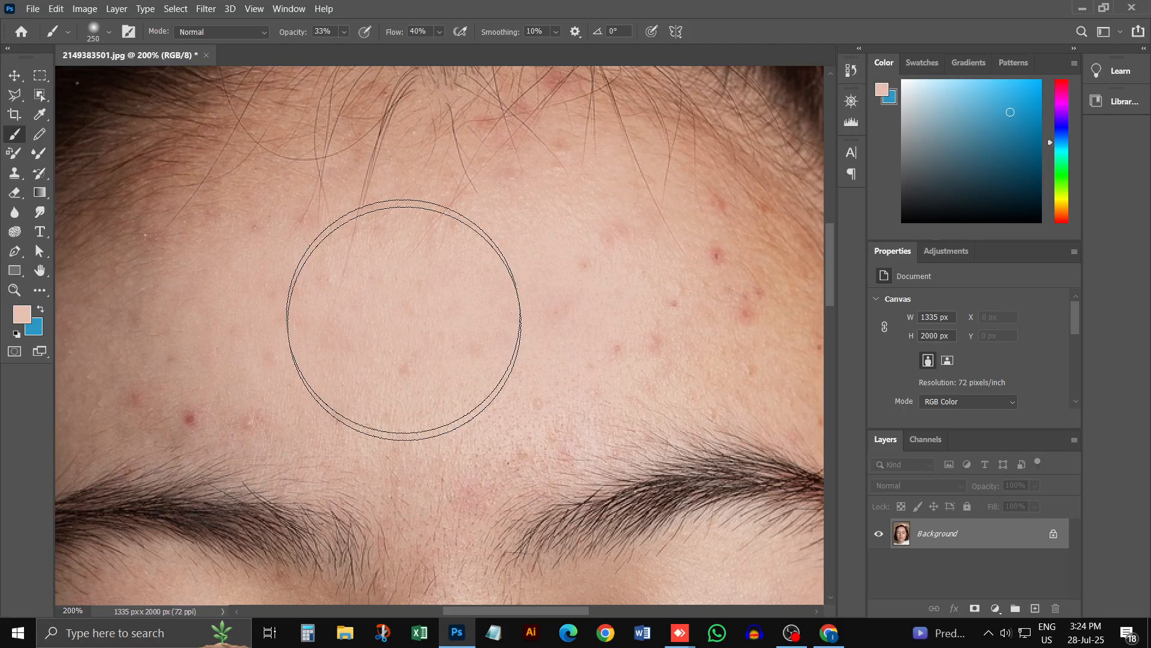
{"action": "key", "text": "alt"}
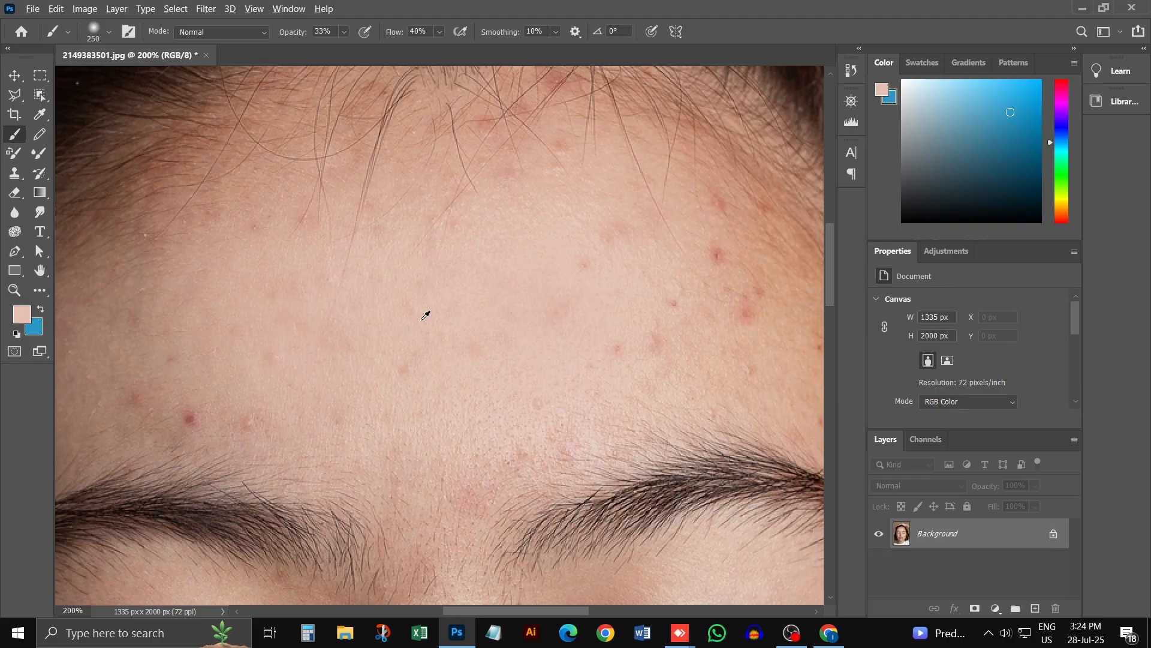
{"action": "left_click", "coordinate": [401, 323], "text": "alt"}
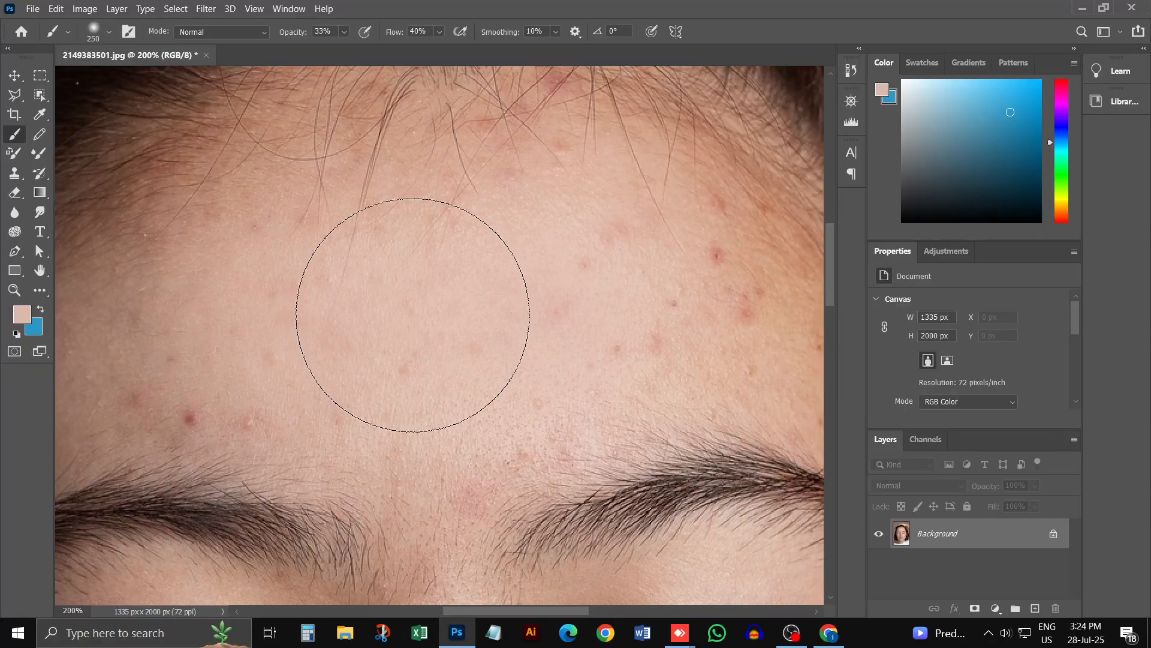
Step: Try brush sizes between 150 and 250 px over the forehead
{"action": "key", "text": "bracketleft"}
{"action": "key", "text": "bracketleft"}
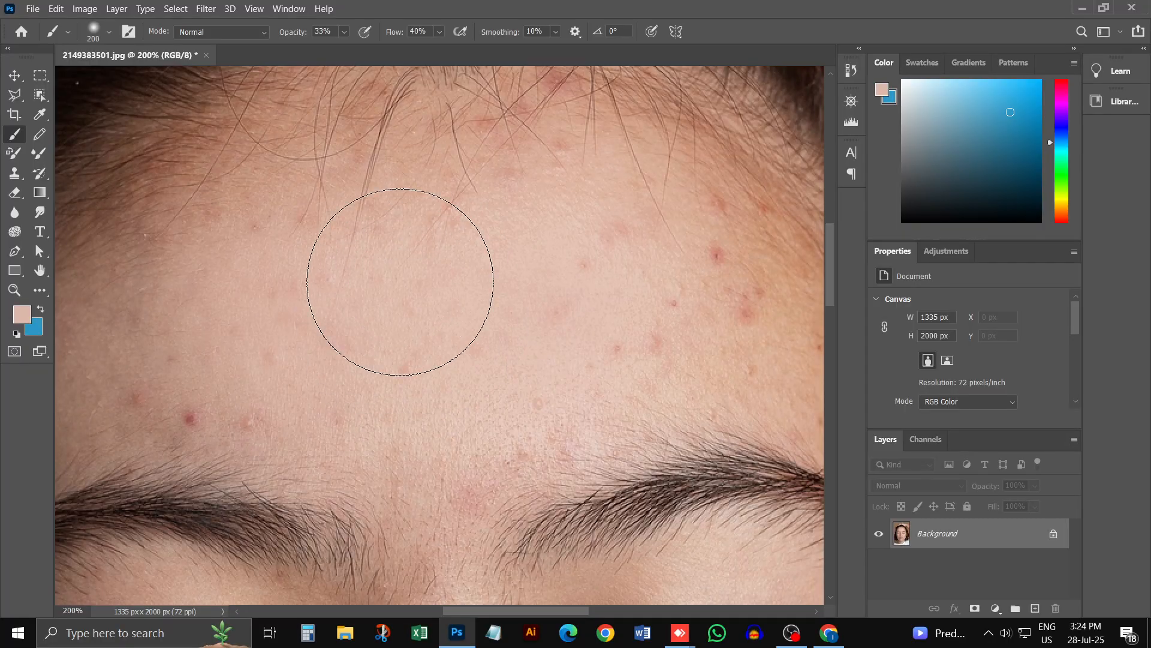
{"action": "key", "text": "bracketleft"}
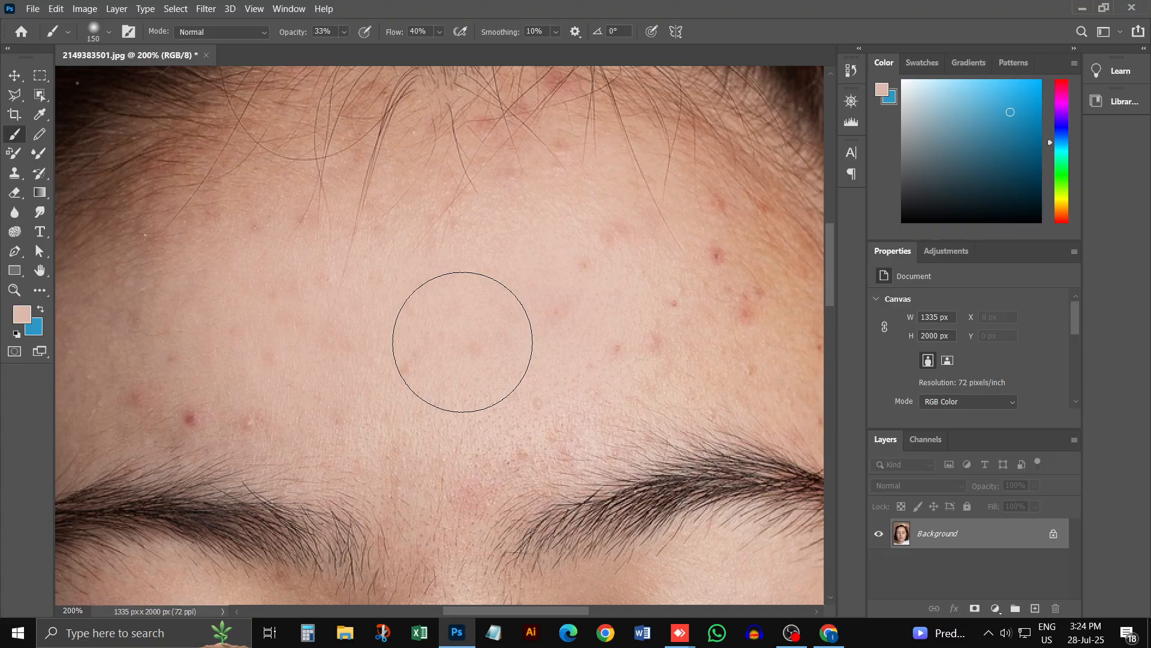
{"action": "key", "text": "bracketright"}
{"action": "key", "text": "bracketright"}
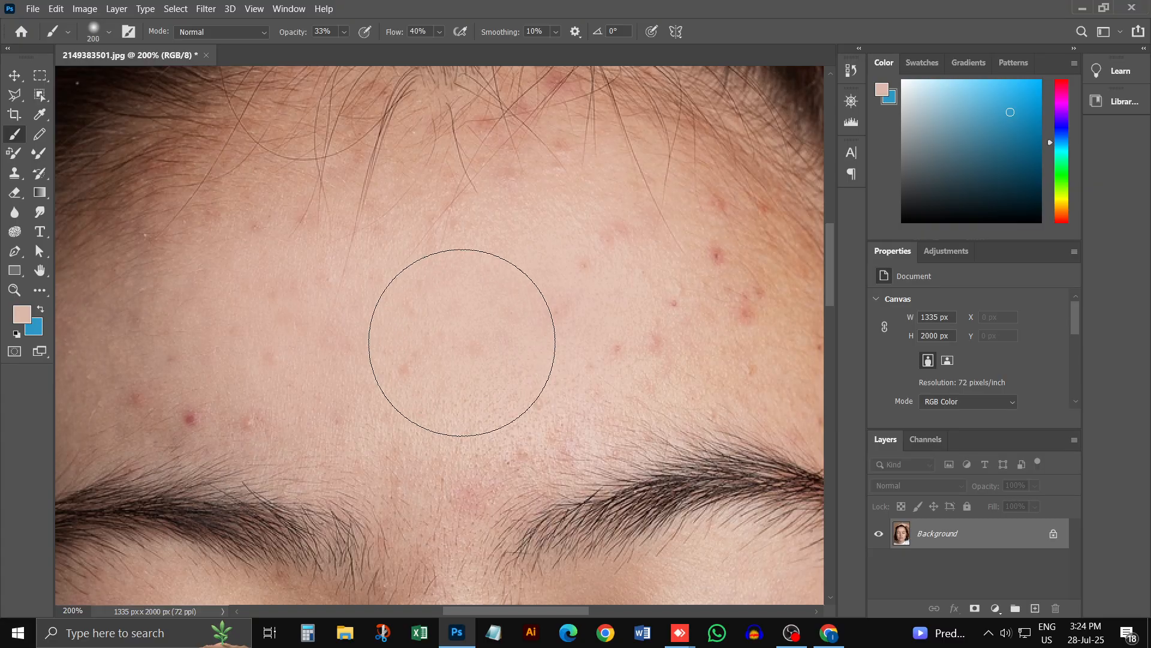
{"action": "key", "text": "bracketleft"}
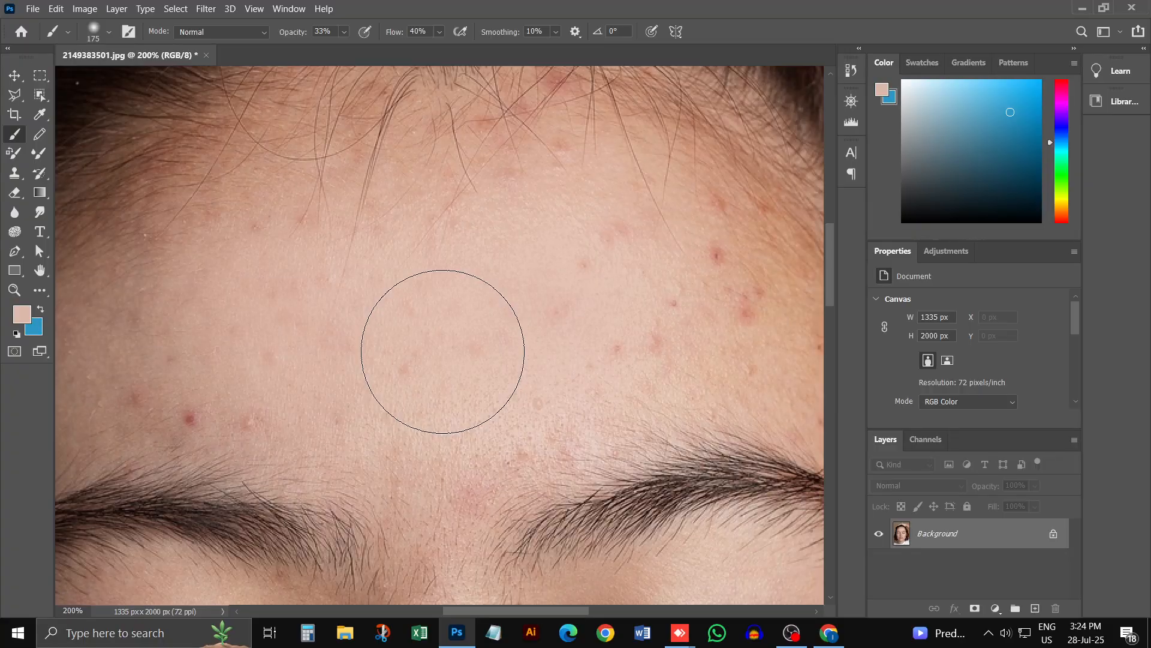
{"action": "key", "text": "bracketleft"}
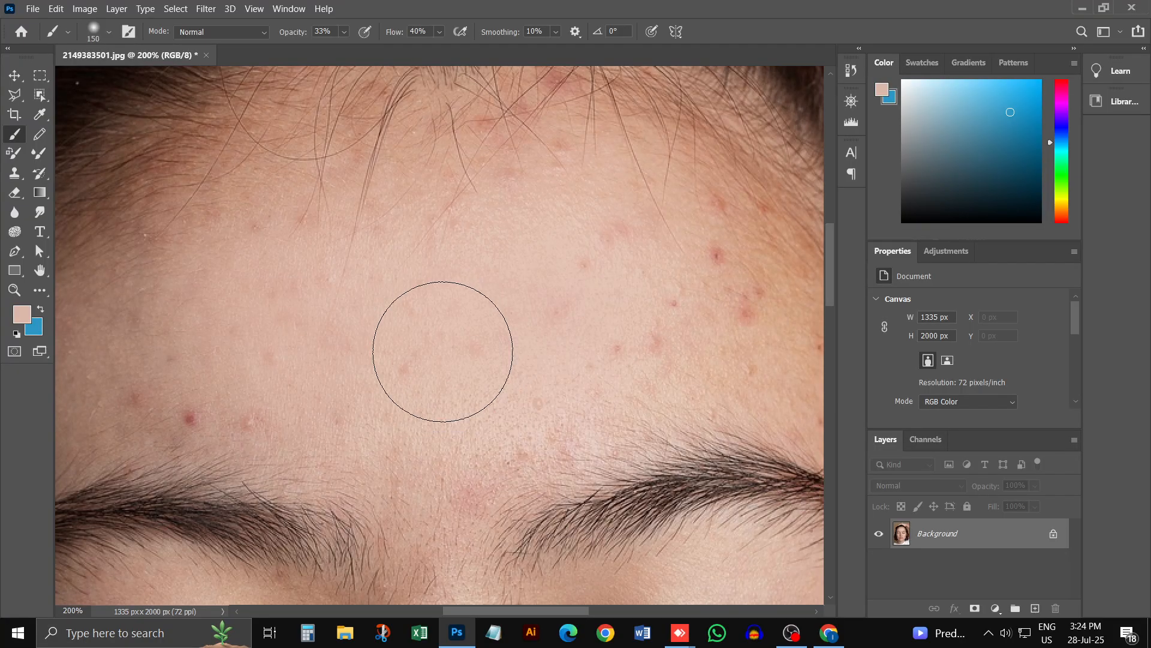
{"action": "key", "text": "Return"}
{"action": "key", "text": "bracketright"}
{"action": "key", "text": "bracketright"}
{"action": "key", "text": "bracketright"}
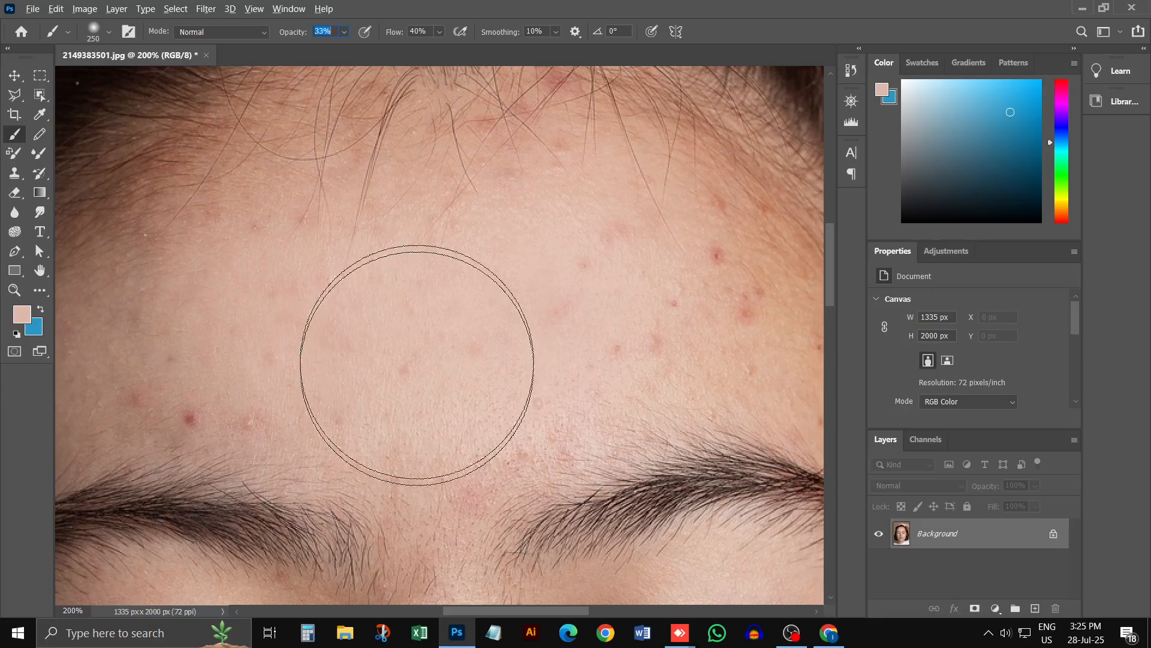
Step: Reduce the brush size to 90 px to suit the forehead acne
{"action": "key", "text": "bracketleft"}
{"action": "key", "text": "bracketleft"}
{"action": "key", "text": "bracketleft"}
{"action": "key", "text": "bracketleft"}
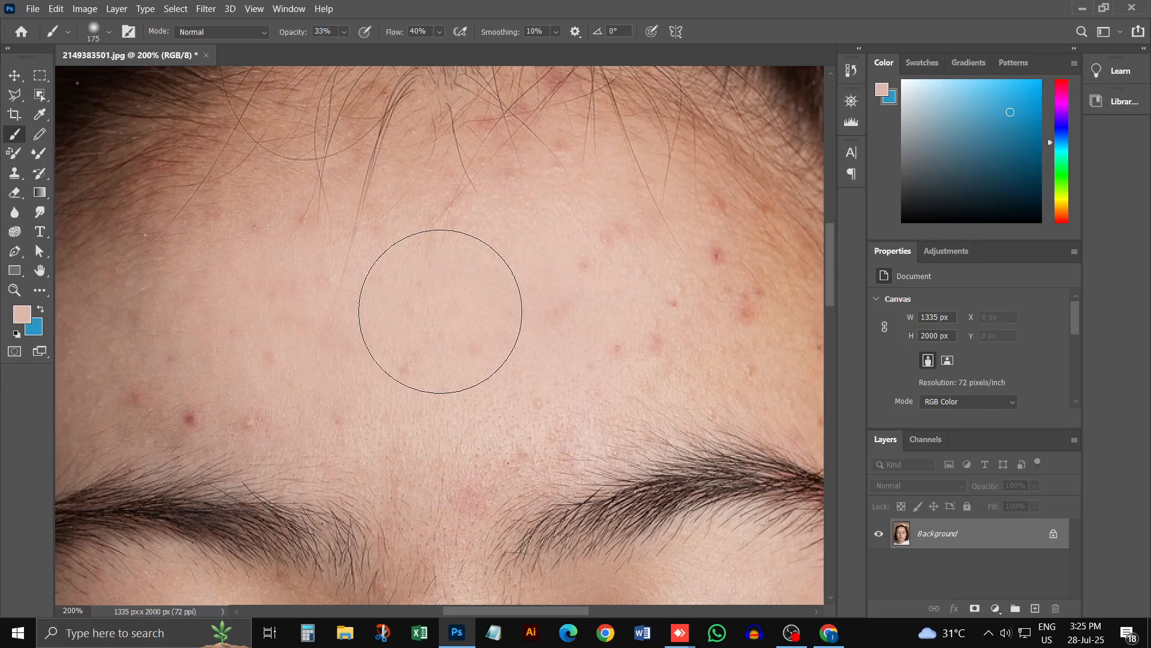
{"action": "key", "text": "bracketleft"}
{"action": "key", "text": "bracketleft"}
{"action": "key", "text": "bracketleft"}
{"action": "key", "text": "bracketleft"}
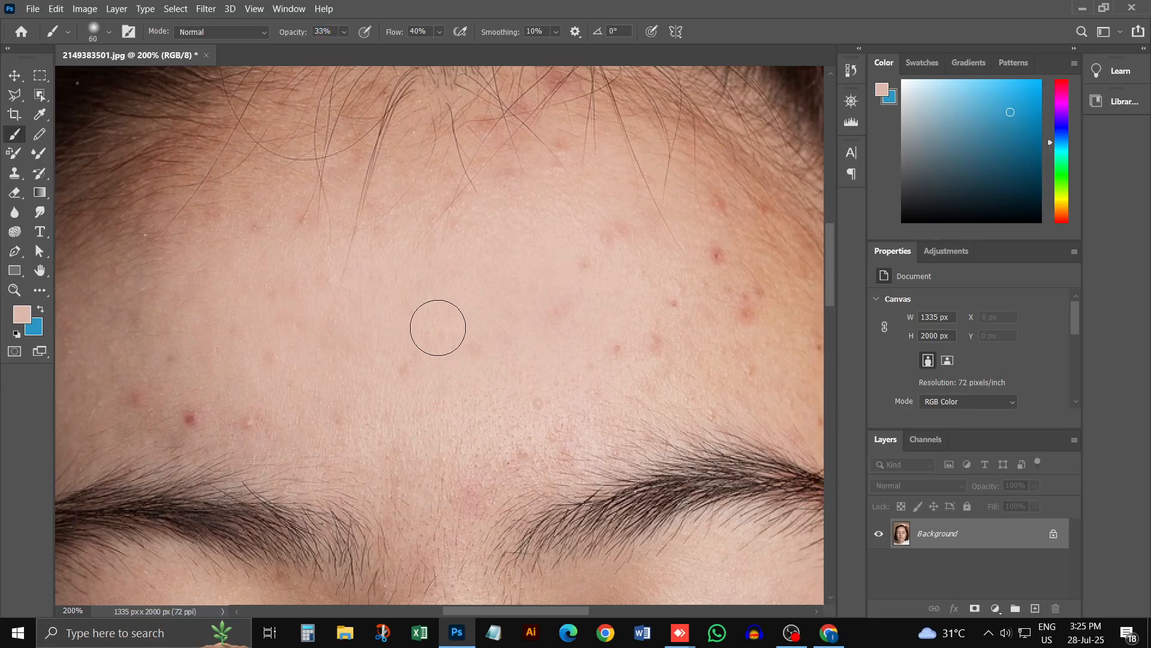
{"action": "key", "text": "bracketright"}
{"action": "key", "text": "bracketright"}
{"action": "key", "text": "bracketright"}
{"action": "key", "text": "bracketleft"}
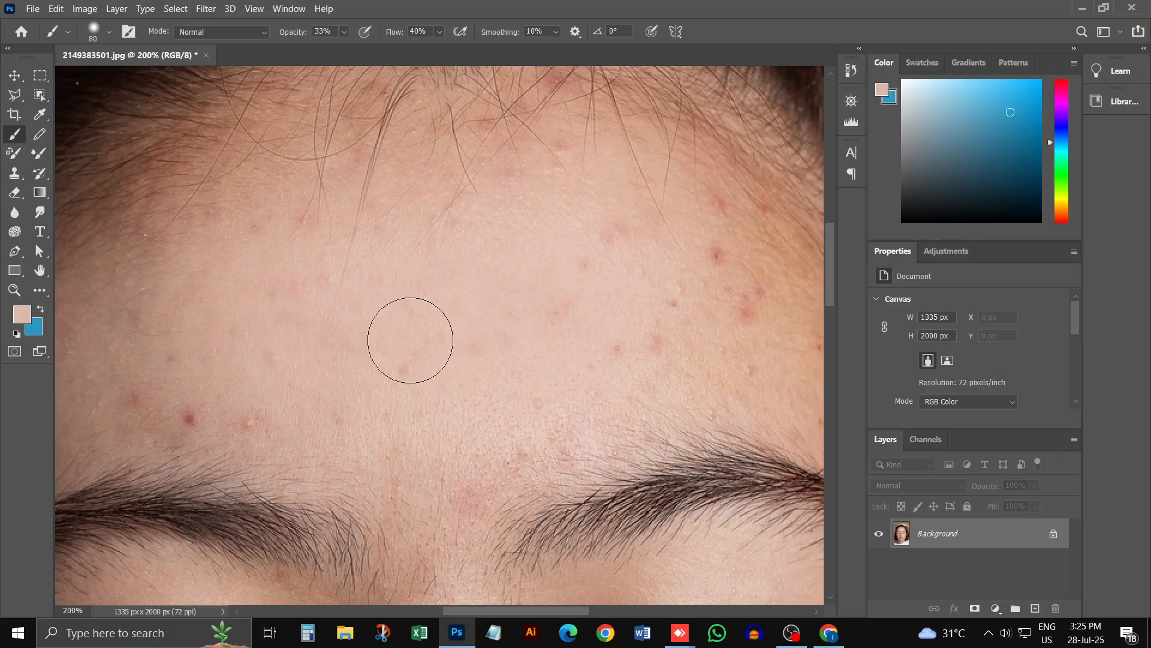
{"action": "key", "text": "bracketright"}
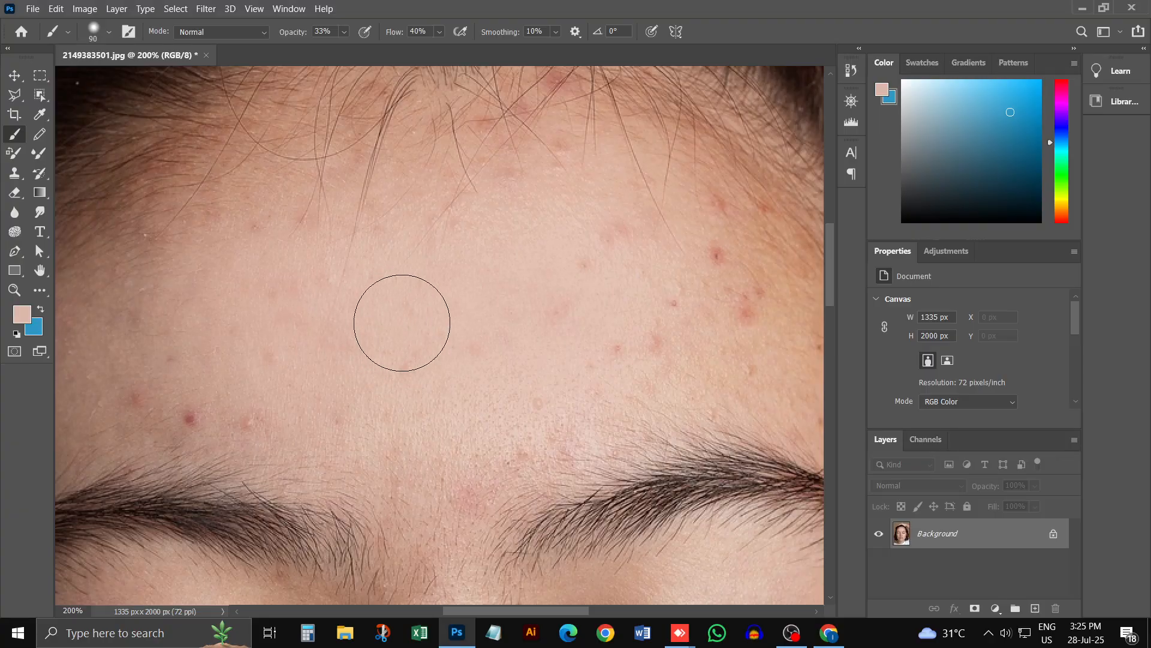
Step: Paint sampled skin tones softly over the acne in the middle of the forehead and up to the hairline
{"action": "mouse_move", "coordinate": [393, 372]}
{"action": "left_mouse_down"}
{"action": "mouse_move", "coordinate": [427, 330]}
{"action": "mouse_move", "coordinate": [414, 365]}
{"action": "mouse_move", "coordinate": [518, 311]}
{"action": "mouse_move", "coordinate": [555, 276]}
{"action": "mouse_move", "coordinate": [538, 323]}
{"action": "mouse_move", "coordinate": [621, 257]}
{"action": "mouse_move", "coordinate": [611, 345]}
{"action": "mouse_move", "coordinate": [690, 335]}
{"action": "mouse_move", "coordinate": [554, 421]}
{"action": "mouse_move", "coordinate": [573, 391]}
{"action": "mouse_move", "coordinate": [492, 477]}
{"action": "mouse_move", "coordinate": [469, 464]}
{"action": "mouse_move", "coordinate": [457, 503]}
{"action": "mouse_move", "coordinate": [423, 498]}
{"action": "mouse_move", "coordinate": [419, 509]}
{"action": "mouse_move", "coordinate": [346, 416]}
{"action": "mouse_move", "coordinate": [279, 366]}
{"action": "mouse_move", "coordinate": [307, 359]}
{"action": "mouse_move", "coordinate": [267, 401]}
{"action": "mouse_move", "coordinate": [302, 299]}
{"action": "mouse_move", "coordinate": [293, 246]}
{"action": "mouse_move", "coordinate": [263, 233]}
{"action": "mouse_move", "coordinate": [301, 155]}
{"action": "mouse_move", "coordinate": [285, 195]}
{"action": "mouse_move", "coordinate": [324, 266]}
{"action": "mouse_move", "coordinate": [268, 295]}
{"action": "mouse_move", "coordinate": [345, 254]}
{"action": "mouse_move", "coordinate": [372, 255]}
{"action": "mouse_move", "coordinate": [439, 207]}
{"action": "mouse_move", "coordinate": [282, 377]}
{"action": "mouse_move", "coordinate": [487, 156]}
{"action": "mouse_move", "coordinate": [423, 138]}
{"action": "mouse_move", "coordinate": [390, 82]}
{"action": "mouse_move", "coordinate": [390, 115]}
{"action": "mouse_move", "coordinate": [465, 132]}
{"action": "mouse_move", "coordinate": [436, 150]}
{"action": "mouse_move", "coordinate": [485, 144]}
{"action": "mouse_move", "coordinate": [409, 124]}
{"action": "mouse_move", "coordinate": [411, 149]}
{"action": "mouse_move", "coordinate": [488, 129]}
{"action": "left_mouse_up"}
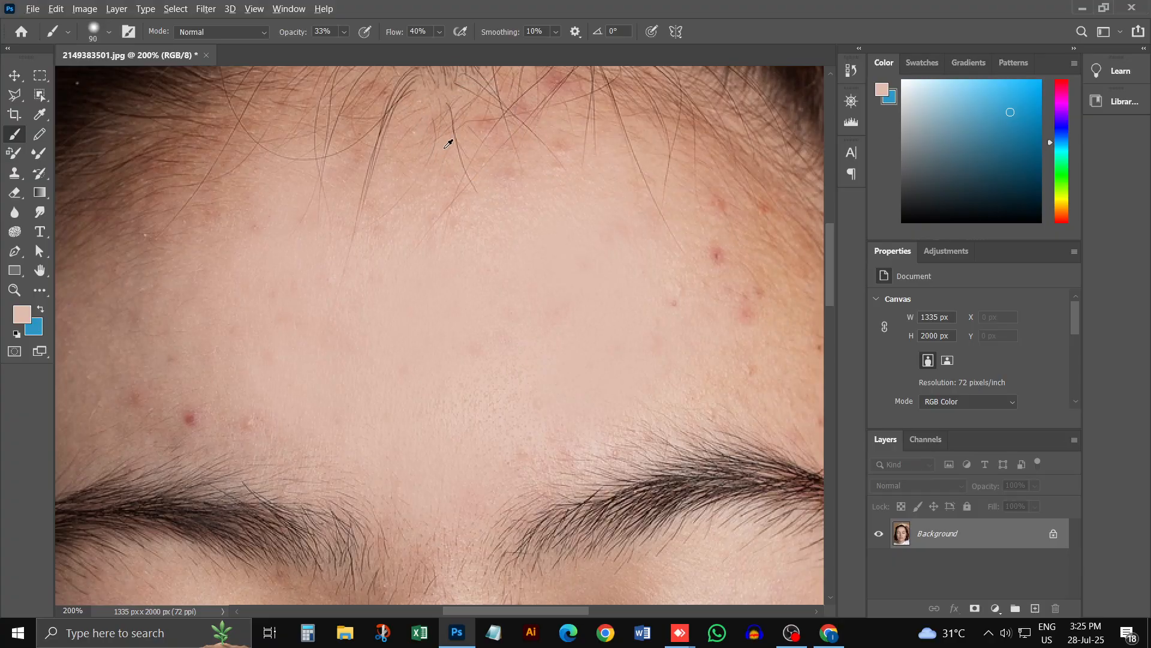
{"action": "mouse_move", "coordinate": [442, 148]}
{"action": "left_mouse_down"}
{"action": "mouse_move", "coordinate": [412, 171]}
{"action": "mouse_move", "coordinate": [520, 142]}
{"action": "mouse_move", "coordinate": [459, 174]}
{"action": "left_mouse_up"}
{"action": "mouse_move", "coordinate": [321, 187]}
{"action": "left_mouse_down"}
{"action": "mouse_move", "coordinate": [336, 156]}
{"action": "mouse_move", "coordinate": [294, 198]}
{"action": "mouse_move", "coordinate": [371, 181]}
{"action": "mouse_move", "coordinate": [338, 190]}
{"action": "mouse_move", "coordinate": [388, 191]}
{"action": "mouse_move", "coordinate": [488, 155]}
{"action": "mouse_move", "coordinate": [455, 198]}
{"action": "mouse_move", "coordinate": [252, 250]}
{"action": "mouse_move", "coordinate": [263, 264]}
{"action": "mouse_move", "coordinate": [440, 181]}
{"action": "mouse_move", "coordinate": [437, 171]}
{"action": "mouse_move", "coordinate": [484, 144]}
{"action": "left_mouse_up"}
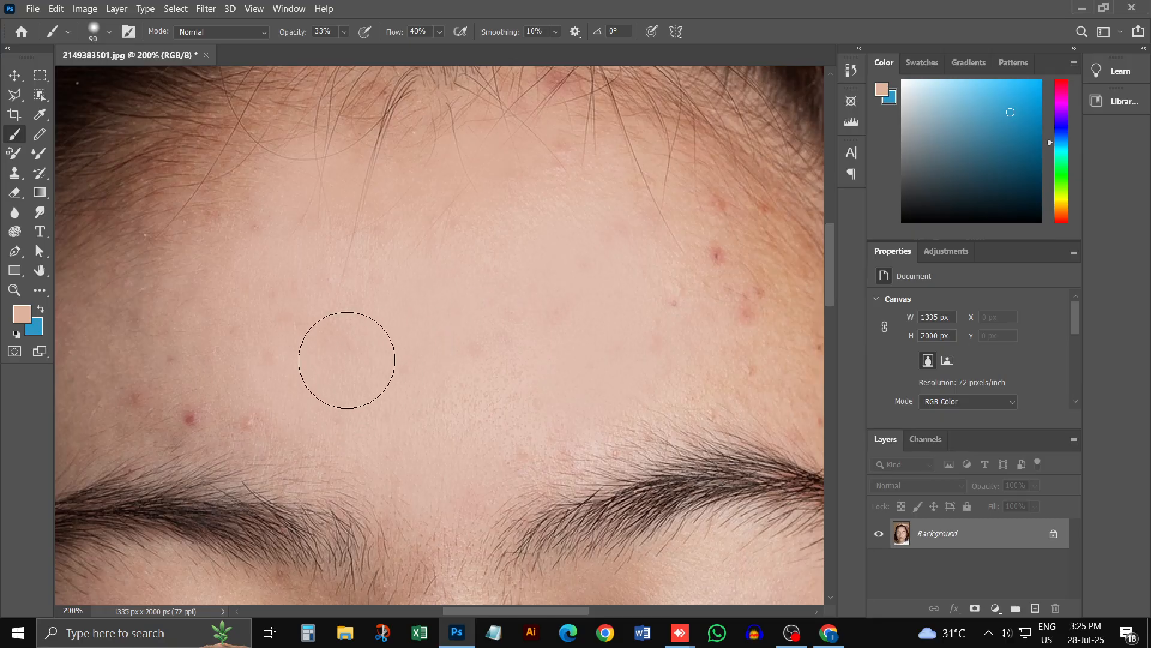
Step: Paint matching skin tones over the cluster of red spots on the orange-toned side of the forehead
{"action": "key", "text": "ctrl+minus"}
{"action": "left_click", "coordinate": [283, 350]}
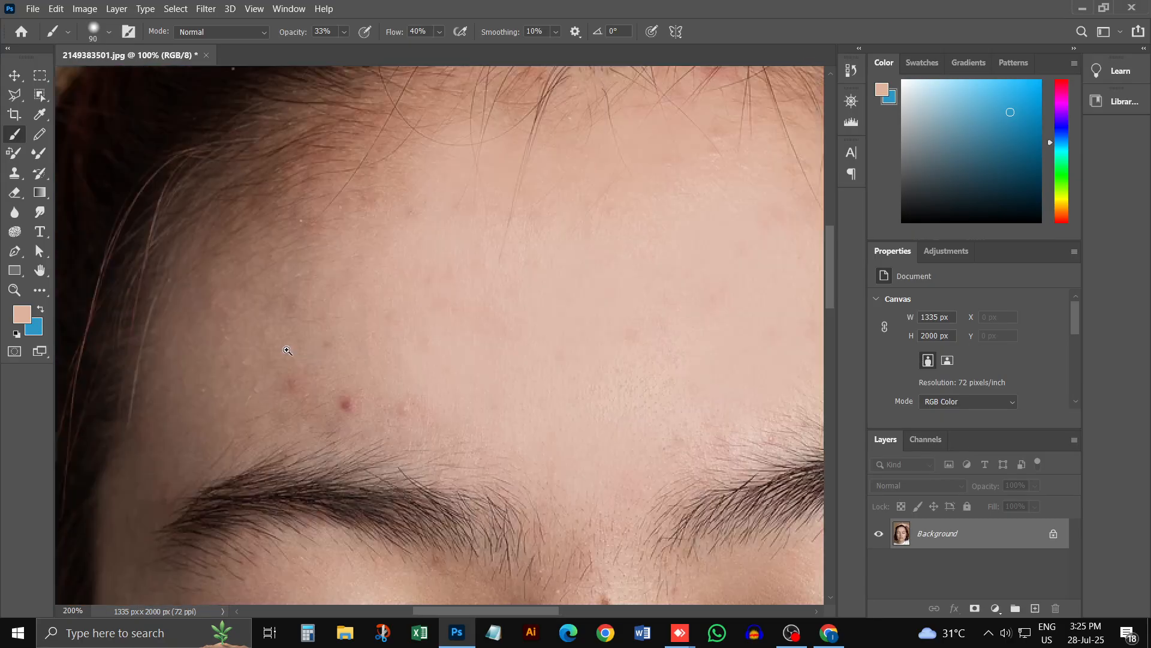
{"action": "left_click_drag", "start_coordinate": [689, 310], "coordinate": [493, 265]}
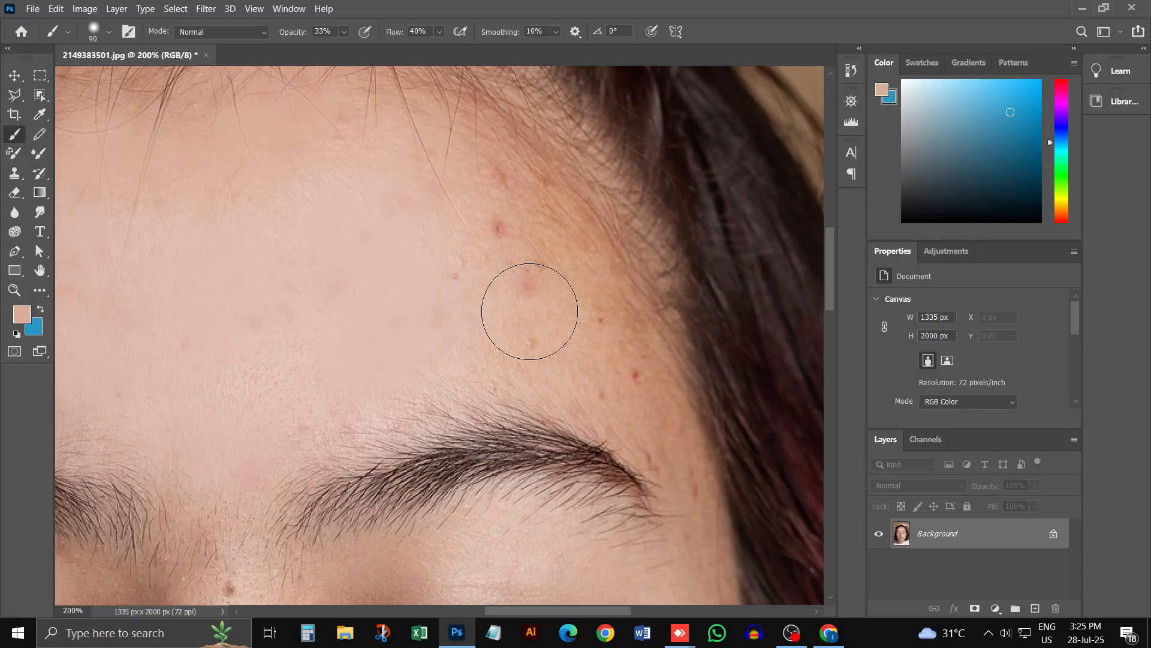
{"action": "mouse_move", "coordinate": [488, 226]}
{"action": "left_mouse_down"}
{"action": "mouse_move", "coordinate": [510, 204]}
{"action": "mouse_move", "coordinate": [547, 377]}
{"action": "left_mouse_up"}
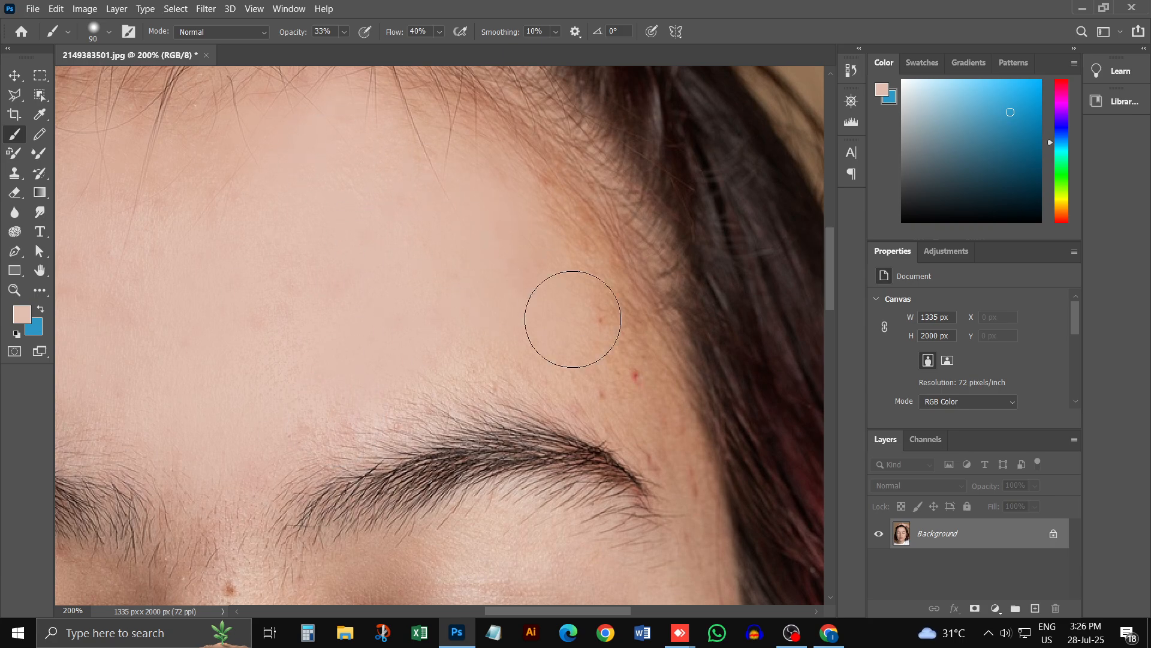
Step: Sample the darker skin tone at the temple, reduce the brush to 50 px, and cover the small spots beside the eyebrow's outer end
{"action": "left_click", "coordinate": [603, 364], "text": "alt"}
{"action": "key", "text": "bracketleft"}
{"action": "key", "text": "bracketleft"}
{"action": "key", "text": "bracketleft"}
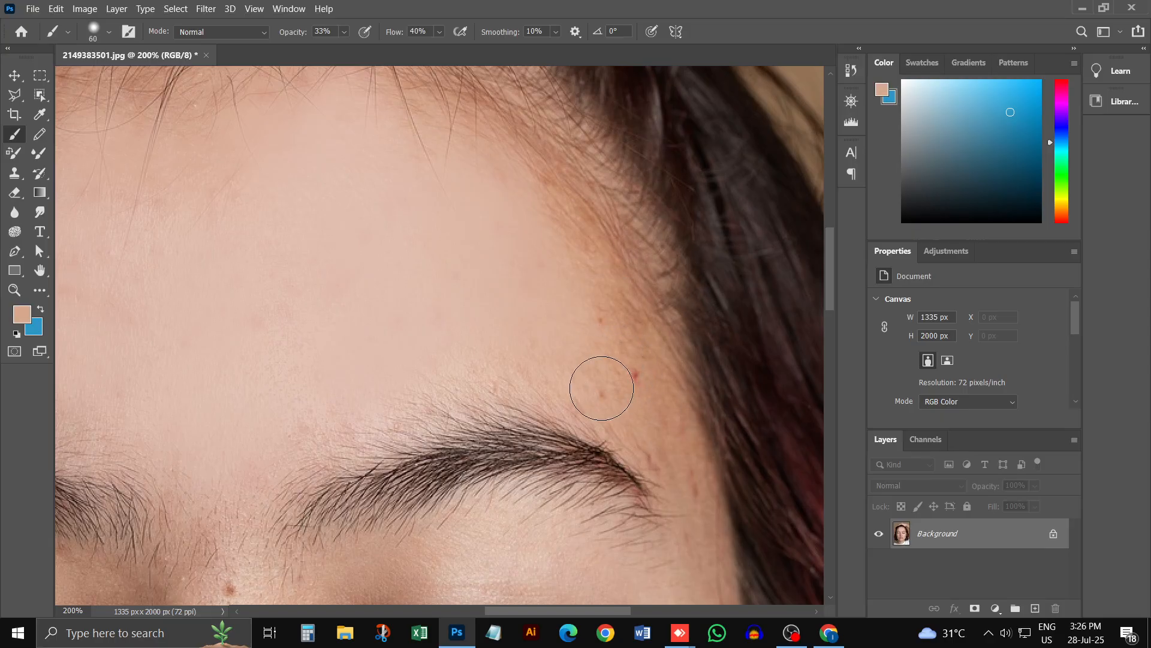
{"action": "key", "text": "bracketleft"}
{"action": "left_click_drag", "start_coordinate": [641, 376], "coordinate": [674, 444]}
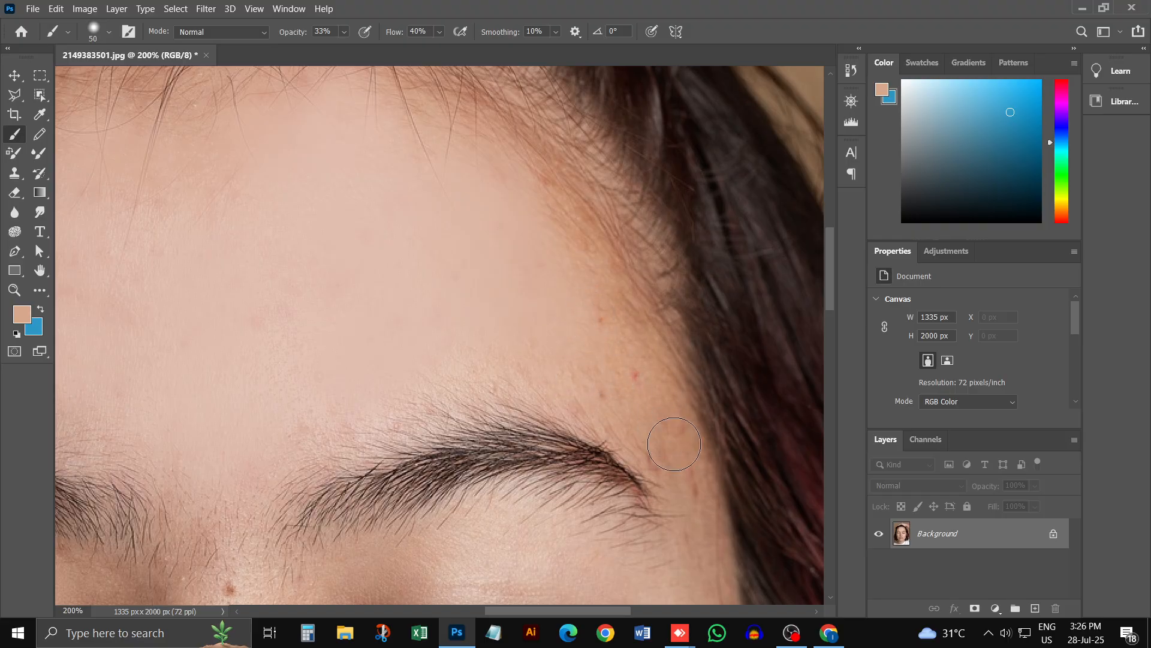
{"action": "mouse_move", "coordinate": [592, 311]}
{"action": "left_mouse_down"}
{"action": "mouse_move", "coordinate": [642, 372]}
{"action": "mouse_move", "coordinate": [608, 295]}
{"action": "mouse_move", "coordinate": [585, 317]}
{"action": "mouse_move", "coordinate": [595, 346]}
{"action": "left_mouse_up"}
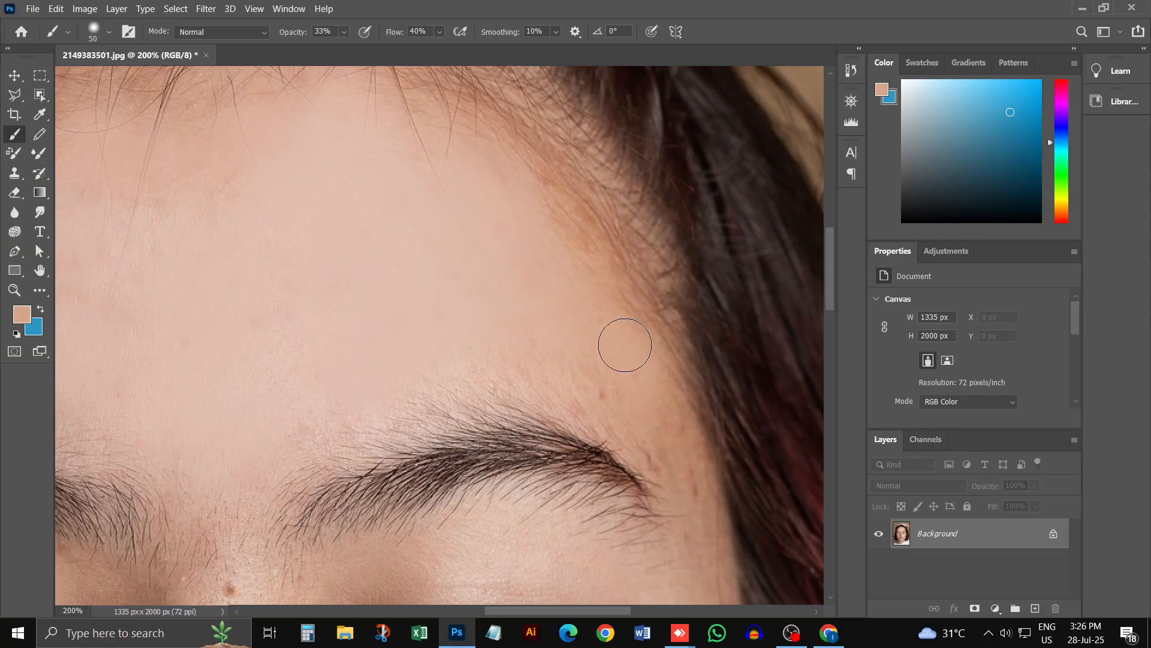
{"action": "left_click", "coordinate": [579, 362], "text": "alt"}
{"action": "mouse_move", "coordinate": [645, 408]}
{"action": "left_mouse_down"}
{"action": "mouse_move", "coordinate": [612, 444]}
{"action": "mouse_move", "coordinate": [667, 434]}
{"action": "mouse_move", "coordinate": [693, 469]}
{"action": "mouse_move", "coordinate": [643, 427]}
{"action": "left_mouse_up"}
{"action": "left_click", "coordinate": [628, 374], "text": "alt"}
{"action": "left_click", "coordinate": [671, 428], "text": "alt"}
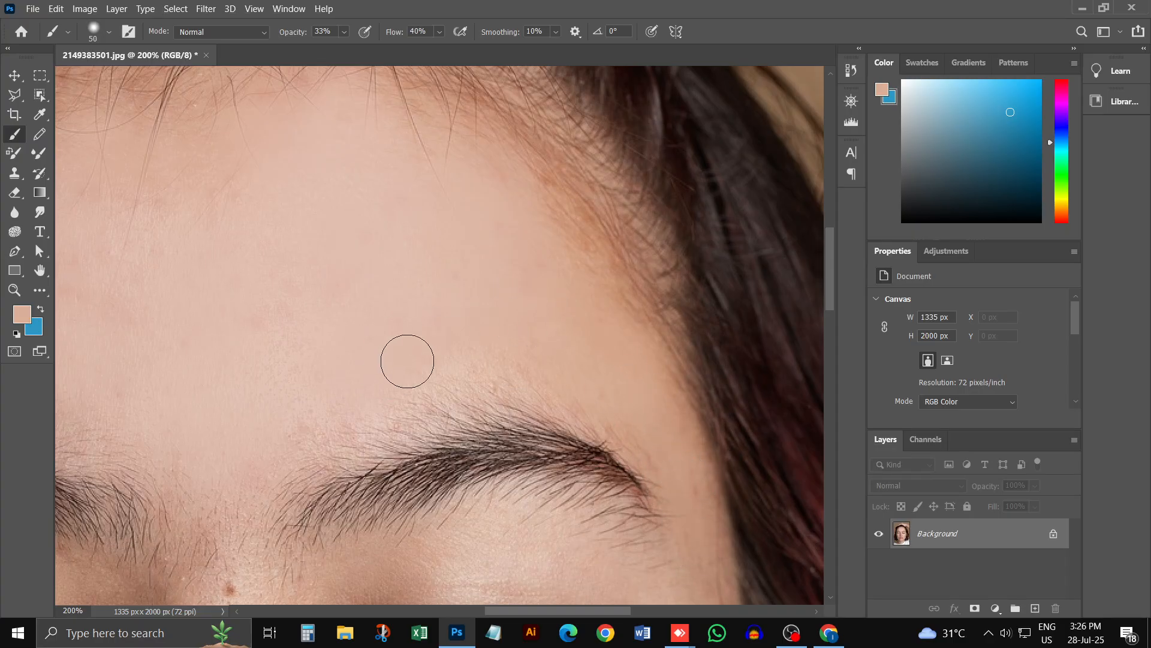
Step: Sample the light forehead tone, enlarge the brush to 150 px, and blend the remaining marks across the middle of the forehead
{"action": "left_click", "coordinate": [329, 353], "text": "alt"}
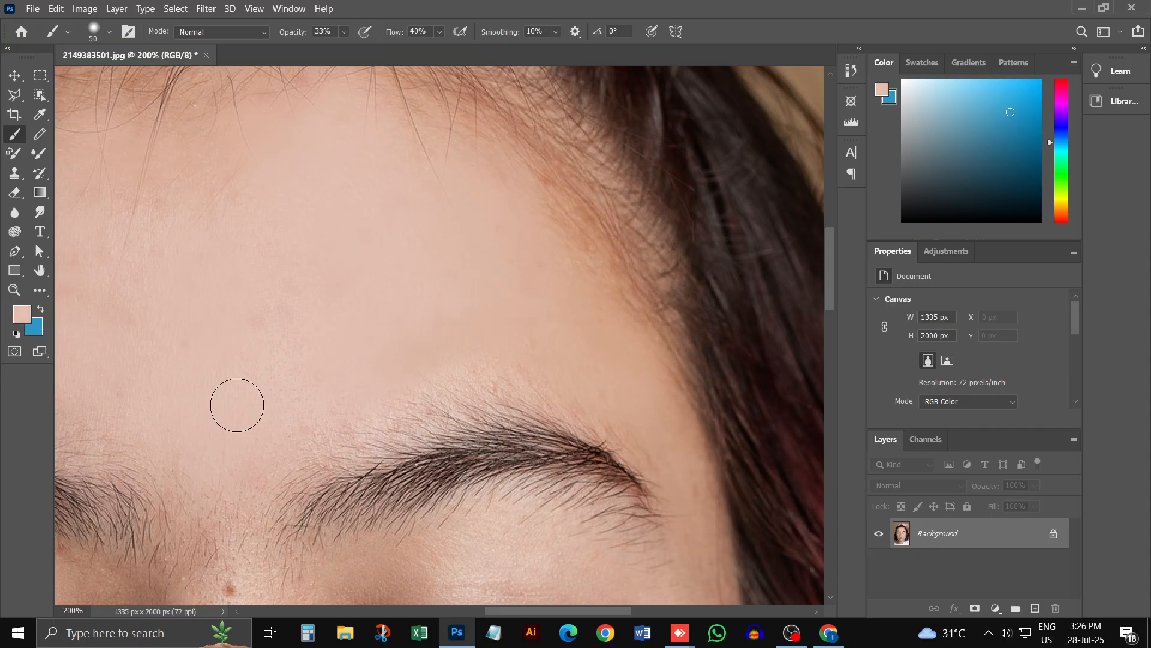
{"action": "key", "text": "bracketright"}
{"action": "key", "text": "bracketright"}
{"action": "key", "text": "bracketright"}
{"action": "key", "text": "bracketright"}
{"action": "key", "text": "bracketright"}
{"action": "key", "text": "bracketright"}
{"action": "key", "text": "bracketright"}
{"action": "key", "text": "bracketright"}
{"action": "left_click", "coordinate": [367, 275], "text": "alt"}
{"action": "mouse_move", "coordinate": [370, 235]}
{"action": "left_mouse_down"}
{"action": "mouse_move", "coordinate": [318, 289]}
{"action": "mouse_move", "coordinate": [182, 234]}
{"action": "mouse_move", "coordinate": [131, 259]}
{"action": "left_mouse_up"}
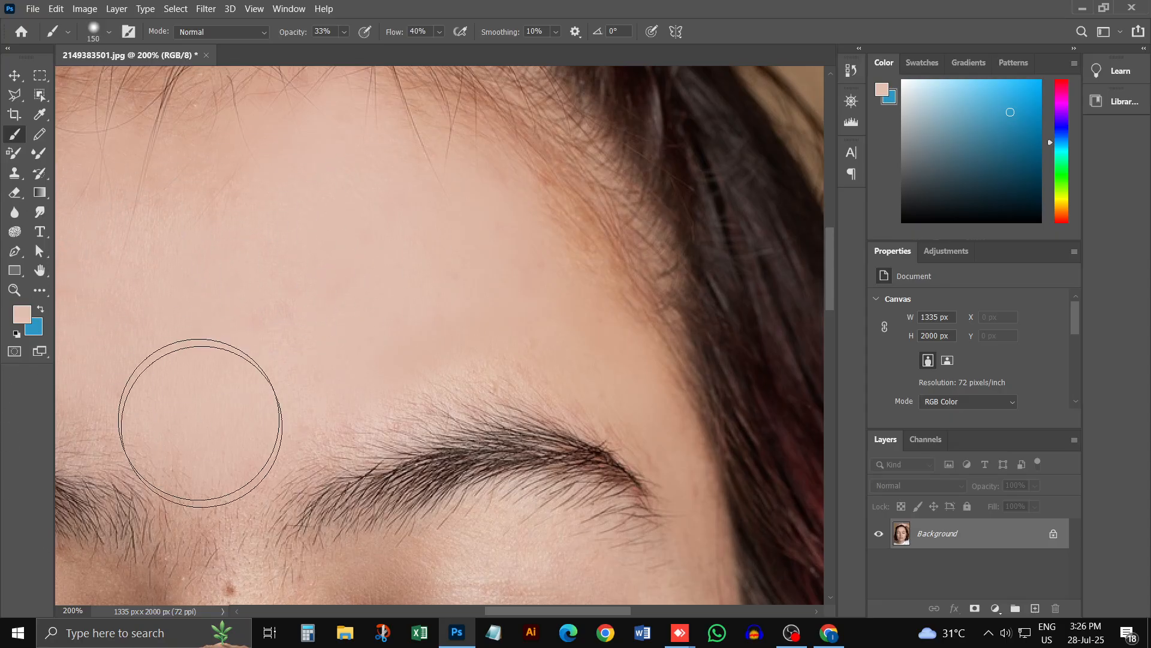
{"action": "key", "text": "ctrl+minus"}
{"action": "key", "text": "ctrl+minus"}
{"action": "key", "text": "ctrl+minus"}
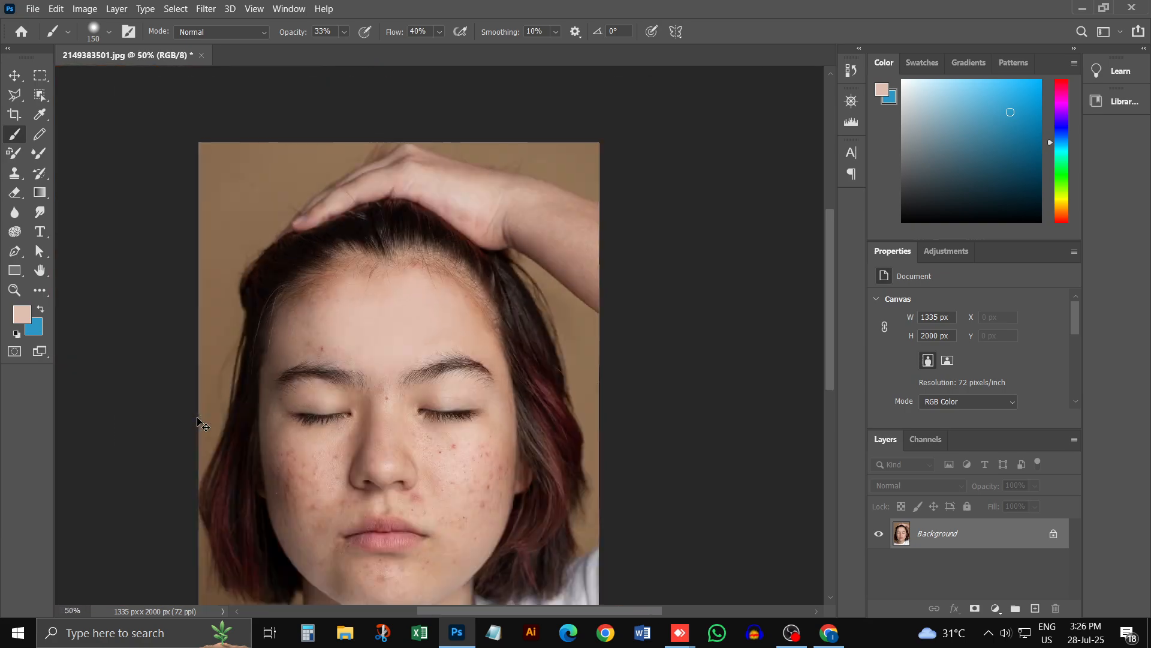
{"action": "left_click", "coordinate": [360, 401]}
{"action": "left_click_drag", "start_coordinate": [341, 442], "coordinate": [360, 387]}
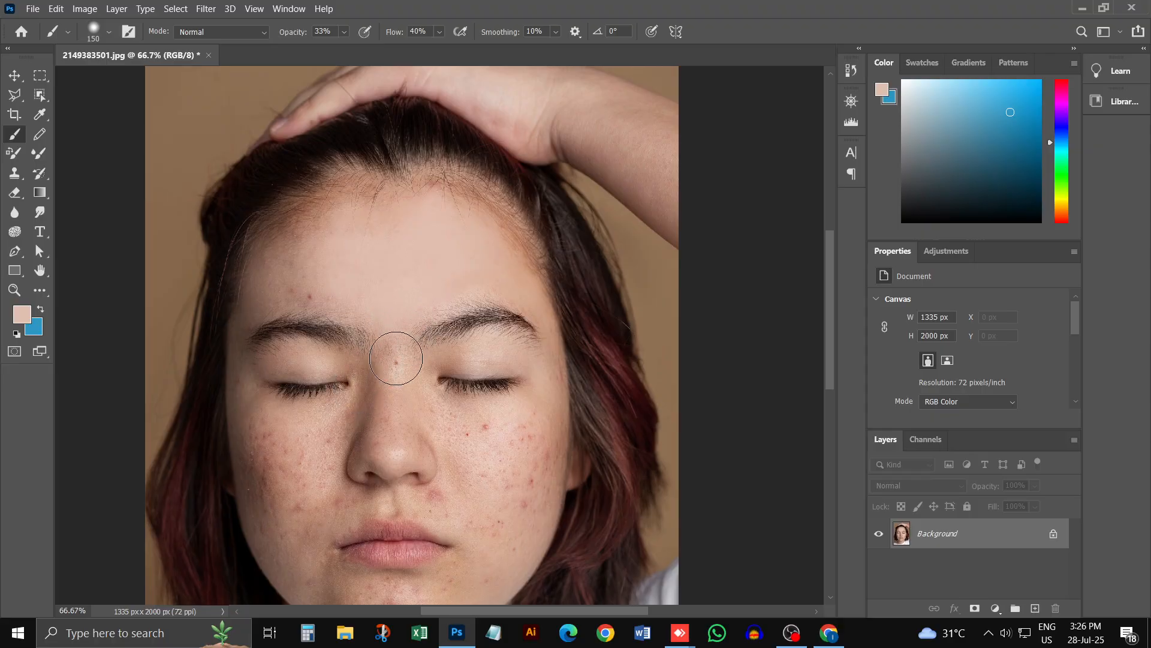
Step: Sample the skin tone above the eyebrow on the shaded side of the forehead and reduce the brush to 80 px
{"action": "left_click", "coordinate": [244, 318]}
{"action": "left_click", "coordinate": [237, 309]}
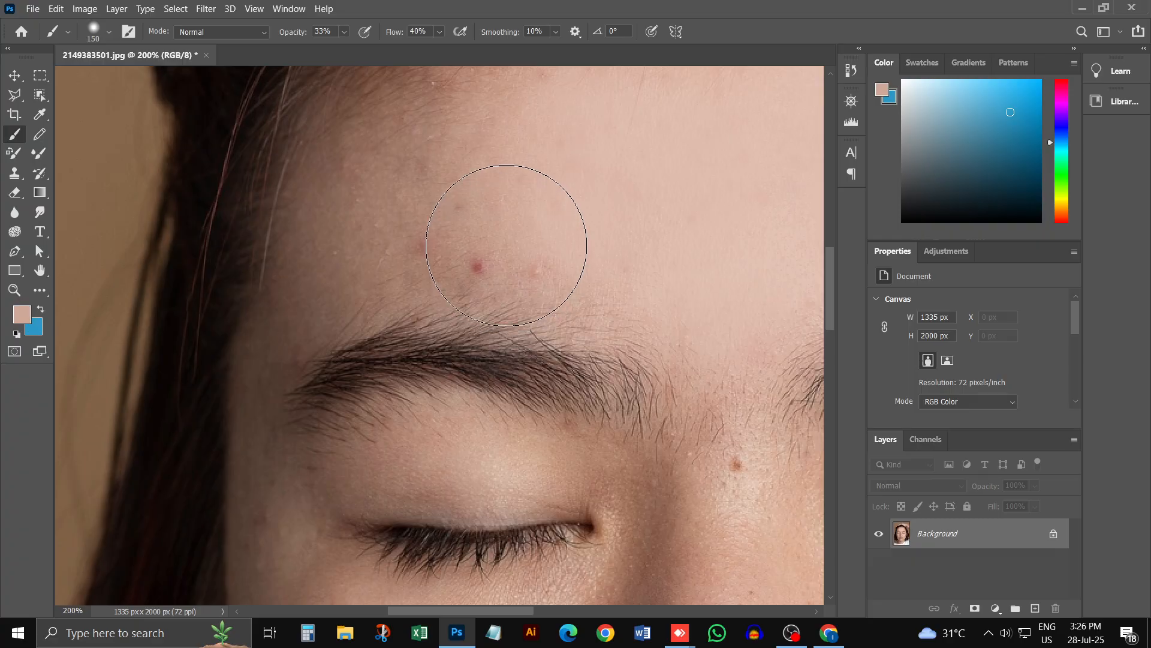
{"action": "key", "text": "bracketleft"}
{"action": "key", "text": "bracketleft"}
{"action": "key", "text": "bracketleft"}
{"action": "key", "text": "bracketleft"}
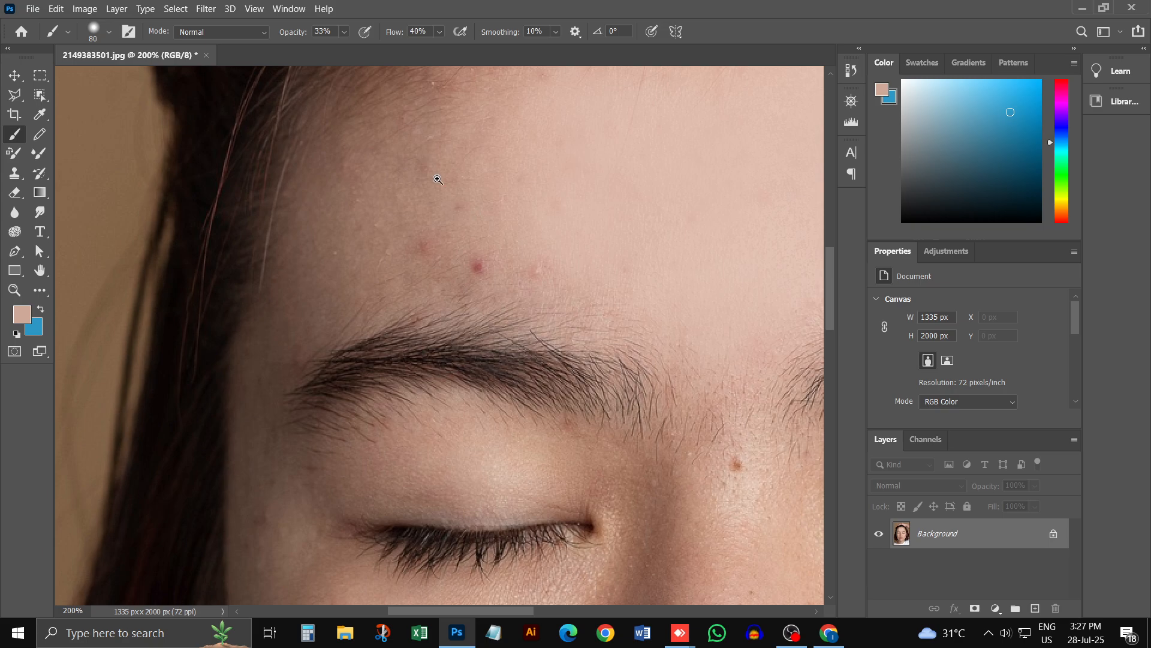
Step: Examine the red spots above the eyebrow close up and compare them with the whole face
{"action": "left_click", "coordinate": [446, 265], "text": "ctrl"}
{"action": "left_click", "coordinate": [446, 265], "text": "ctrl"}
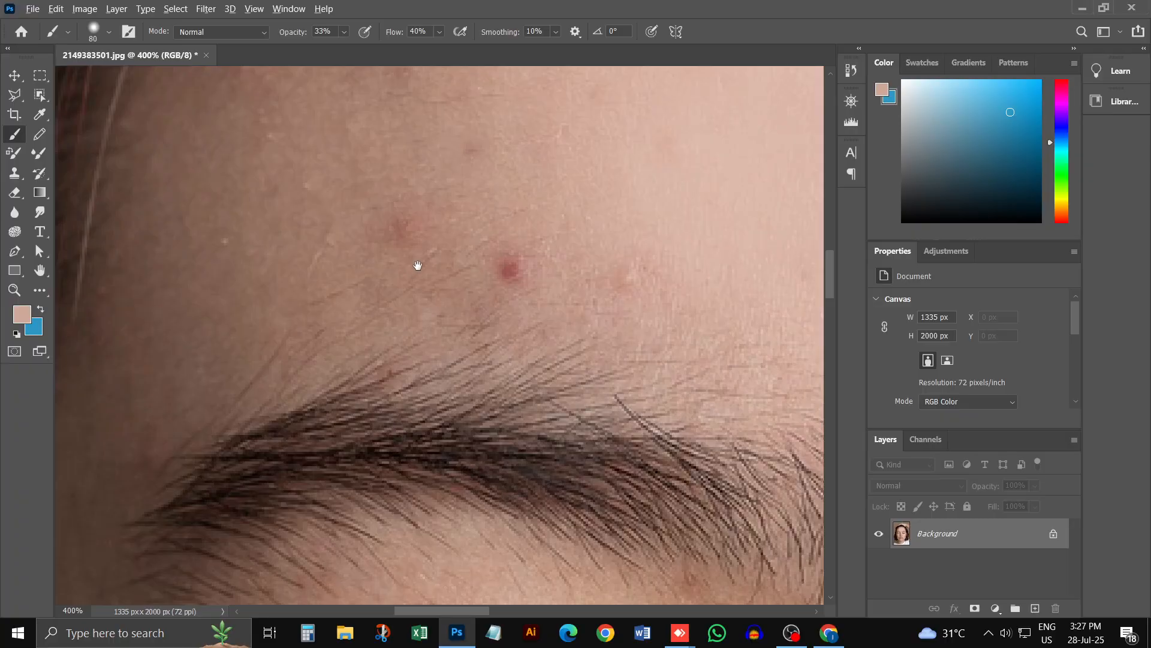
{"action": "left_click", "coordinate": [443, 241], "text": "alt"}
{"action": "left_click", "coordinate": [442, 241], "text": "alt"}
{"action": "left_click", "coordinate": [442, 241], "text": "alt"}
{"action": "left_click", "coordinate": [442, 241], "text": "alt"}
{"action": "left_click", "coordinate": [443, 241], "text": "alt"}
{"action": "left_click", "coordinate": [447, 242], "text": "alt"}
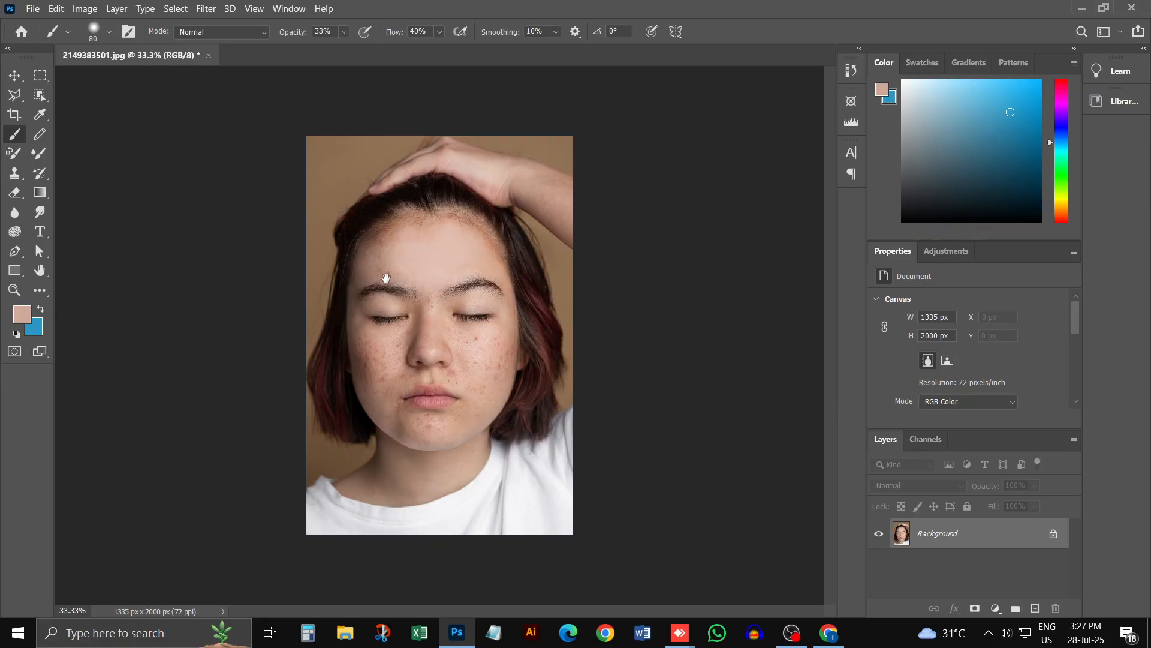
{"action": "left_click", "coordinate": [357, 290]}
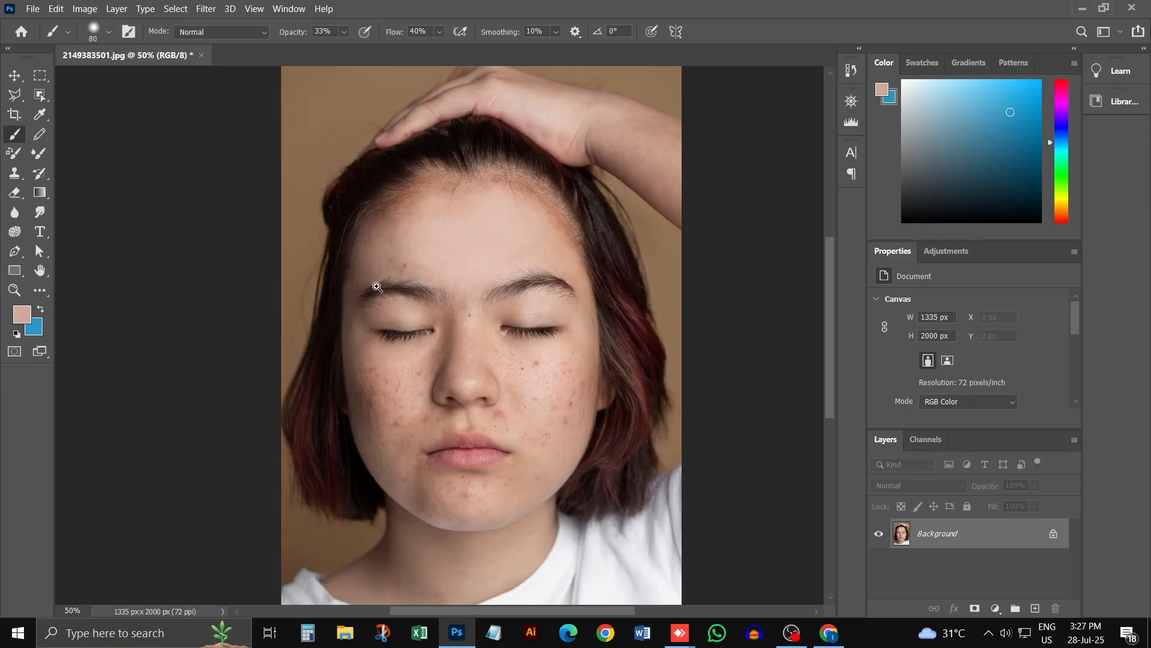
{"action": "left_click", "coordinate": [376, 285]}
{"action": "left_click", "coordinate": [393, 261]}
{"action": "left_click", "coordinate": [414, 237]}
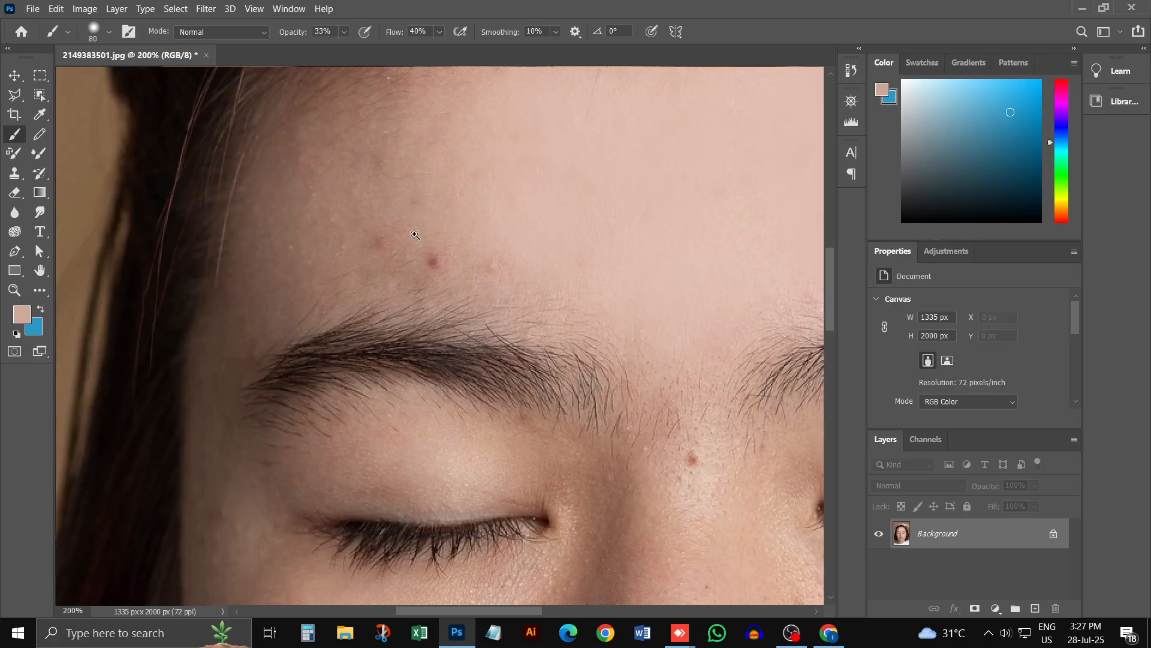
{"action": "left_click", "coordinate": [433, 259]}
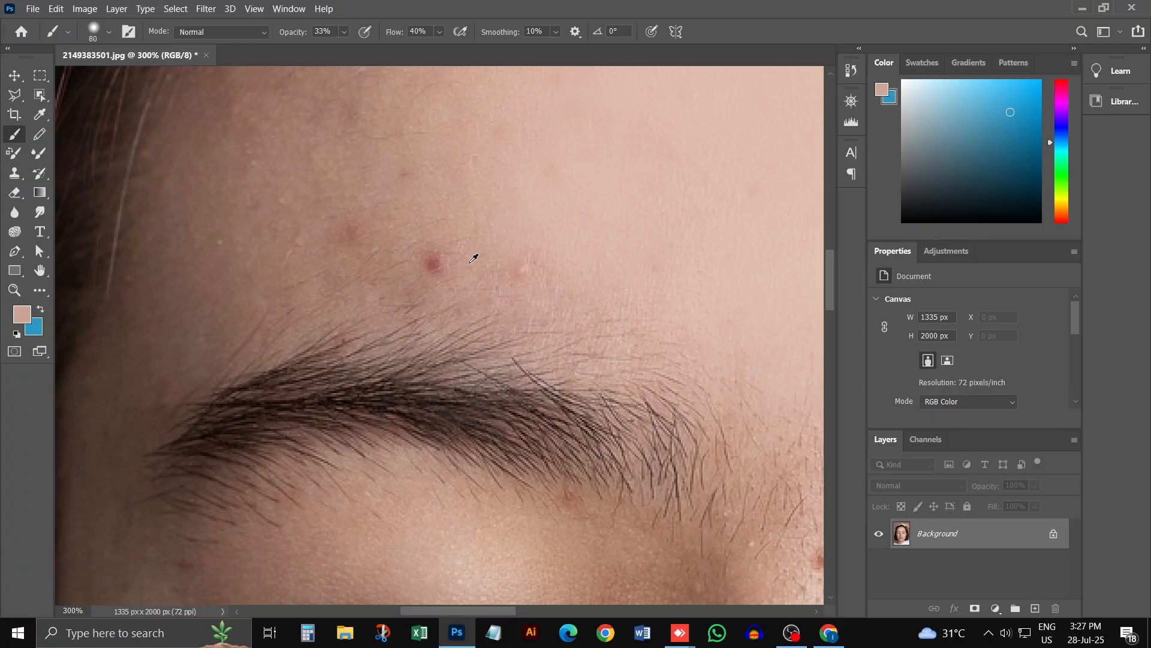
Step: Reduce the brush to 40 px and paint the matching skin tone over the red spots just above the eyebrow
{"action": "key", "text": "bracketleft"}
{"action": "key", "text": "bracketleft"}
{"action": "key", "text": "bracketleft"}
{"action": "key", "text": "bracketleft"}
{"action": "mouse_move", "coordinate": [449, 255]}
{"action": "left_mouse_down"}
{"action": "mouse_move", "coordinate": [442, 282]}
{"action": "mouse_move", "coordinate": [427, 238]}
{"action": "left_mouse_up"}
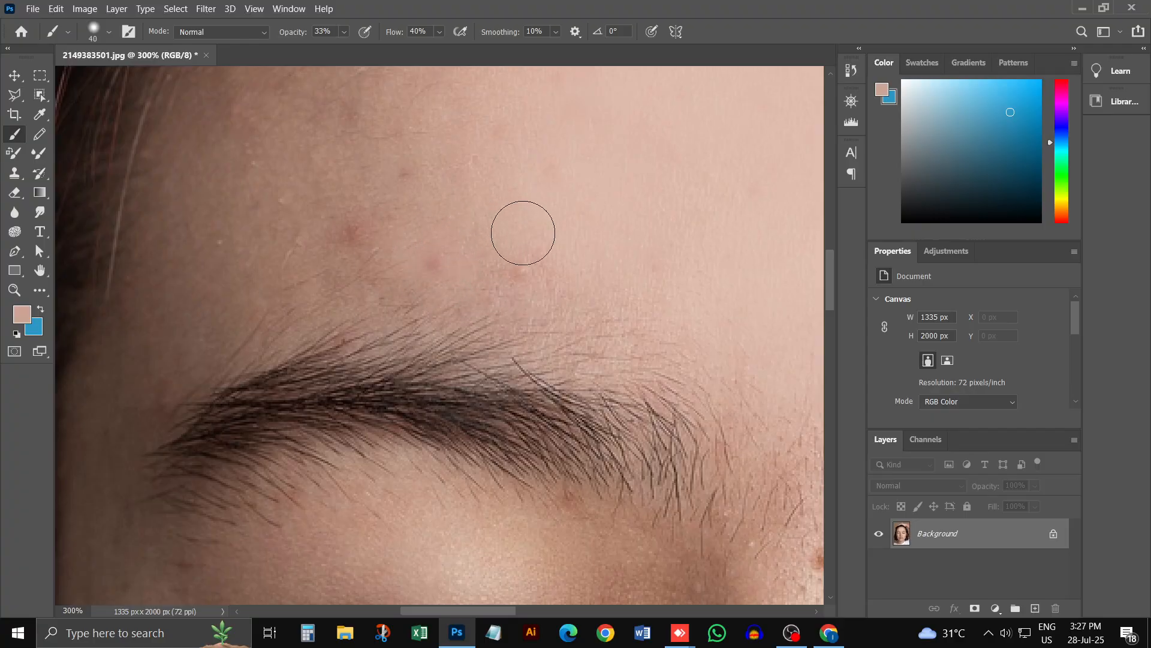
{"action": "mouse_move", "coordinate": [490, 274]}
{"action": "left_mouse_down"}
{"action": "mouse_move", "coordinate": [476, 290]}
{"action": "mouse_move", "coordinate": [428, 280]}
{"action": "mouse_move", "coordinate": [338, 226]}
{"action": "mouse_move", "coordinate": [352, 227]}
{"action": "left_mouse_up"}
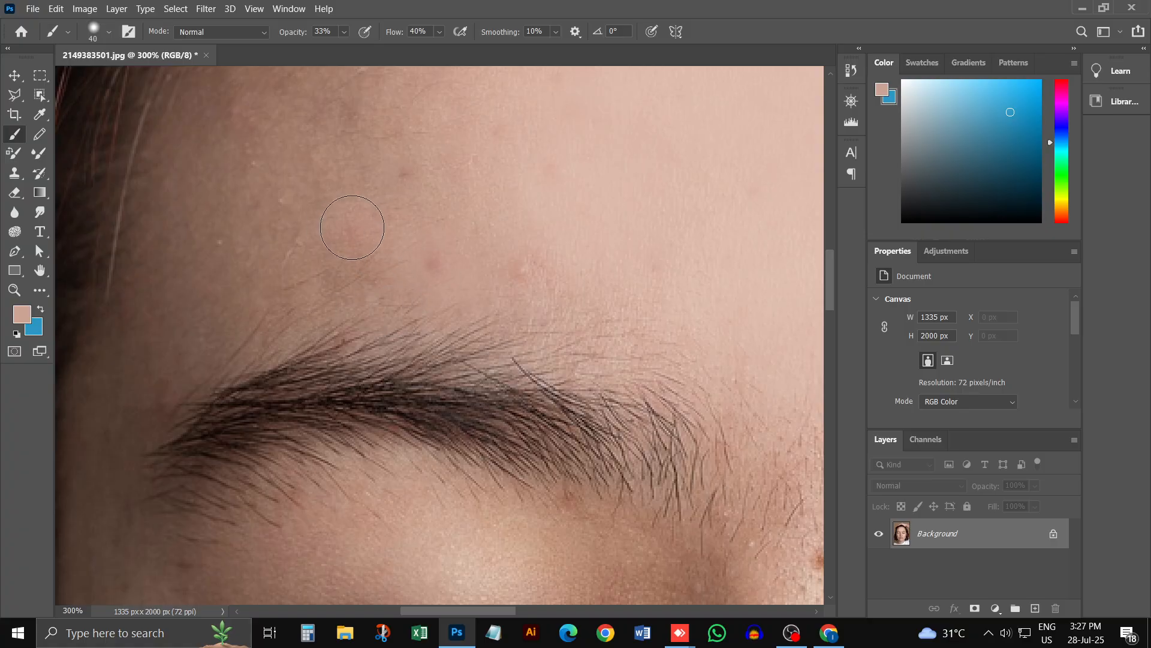
Step: Sample the darker skin tone higher on the forehead's shaded side, enlarge the brush to 60 px, and paint over the marks there
{"action": "scroll", "coordinate": [369, 231], "scroll_direction": "up", "scroll_amount": 2}
{"action": "left_click", "coordinate": [338, 206], "text": "alt"}
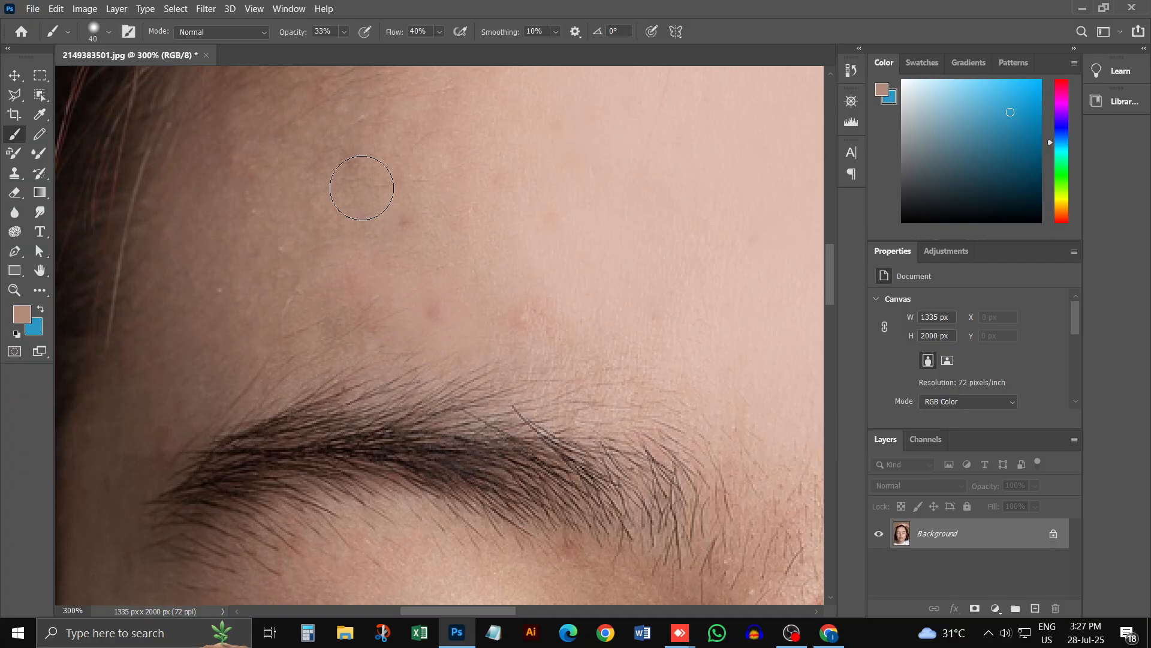
{"action": "key", "text": "]"}
{"action": "key", "text": "]"}
{"action": "mouse_move", "coordinate": [412, 148]}
{"action": "left_mouse_down"}
{"action": "mouse_move", "coordinate": [346, 301]}
{"action": "mouse_move", "coordinate": [405, 259]}
{"action": "mouse_move", "coordinate": [361, 282]}
{"action": "mouse_move", "coordinate": [375, 113]}
{"action": "mouse_move", "coordinate": [331, 112]}
{"action": "mouse_move", "coordinate": [266, 207]}
{"action": "mouse_move", "coordinate": [331, 185]}
{"action": "mouse_move", "coordinate": [275, 302]}
{"action": "left_mouse_up"}
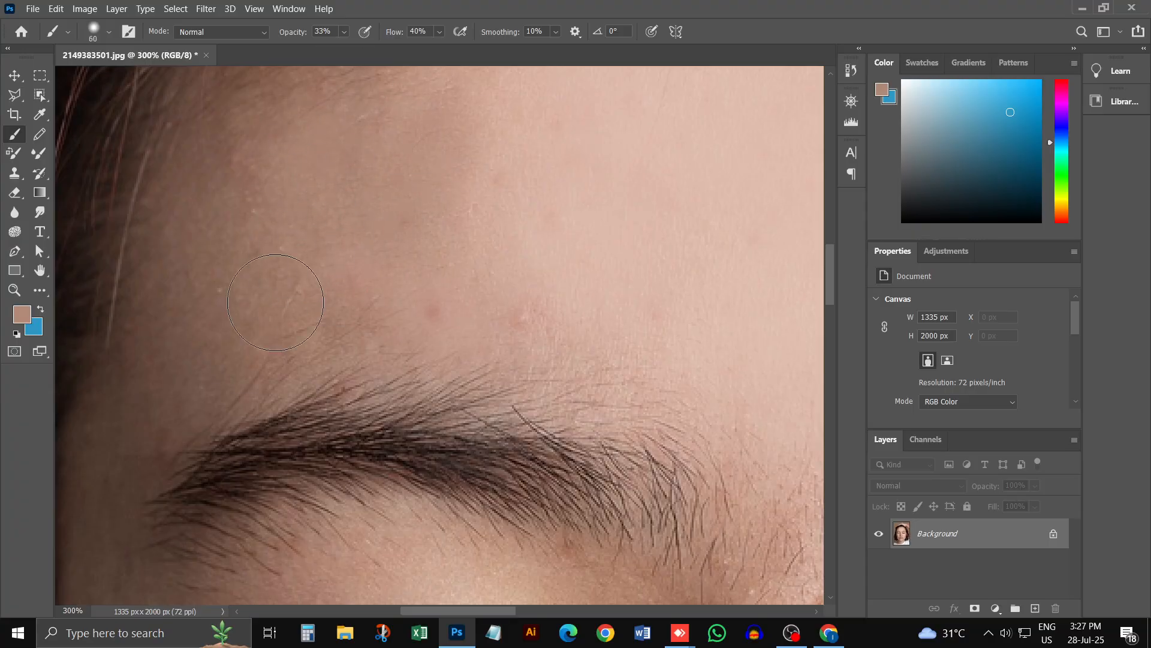
Step: Enlarge the brush to 80 px and soften the painted patch below the hairline with a sampled skin tone
{"action": "key", "text": "ctrl+minus"}
{"action": "scroll", "coordinate": [384, 252], "scroll_direction": "up", "scroll_amount": 2}
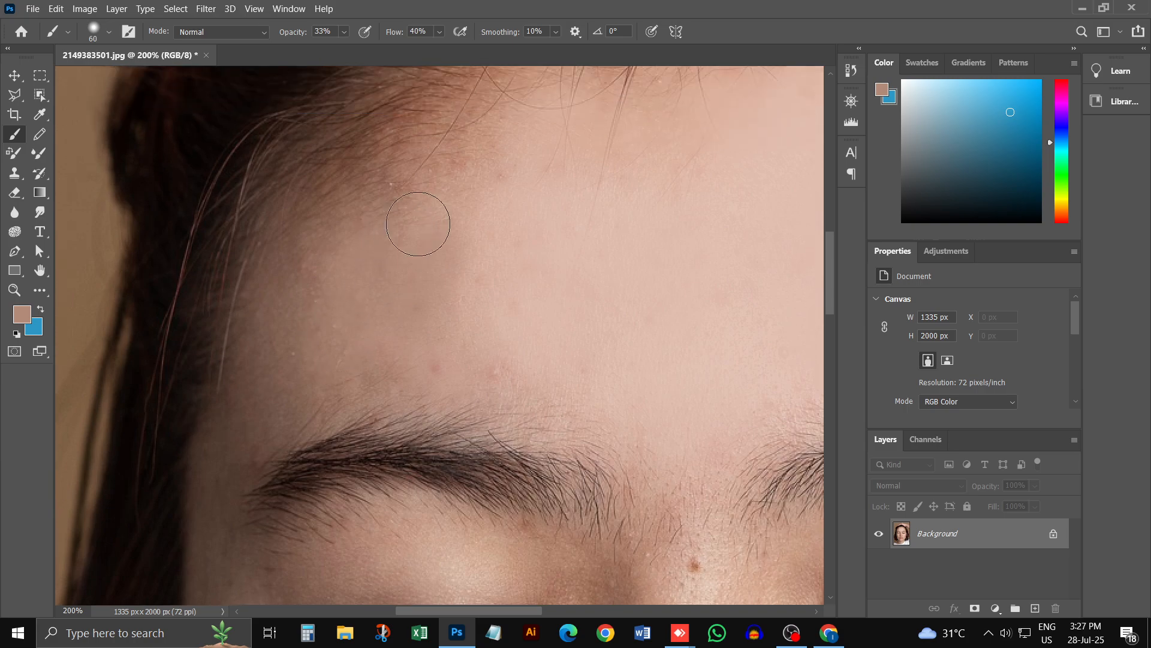
{"action": "key", "text": "bracketright"}
{"action": "key", "text": "bracketright"}
{"action": "left_click", "coordinate": [487, 195], "text": "alt"}
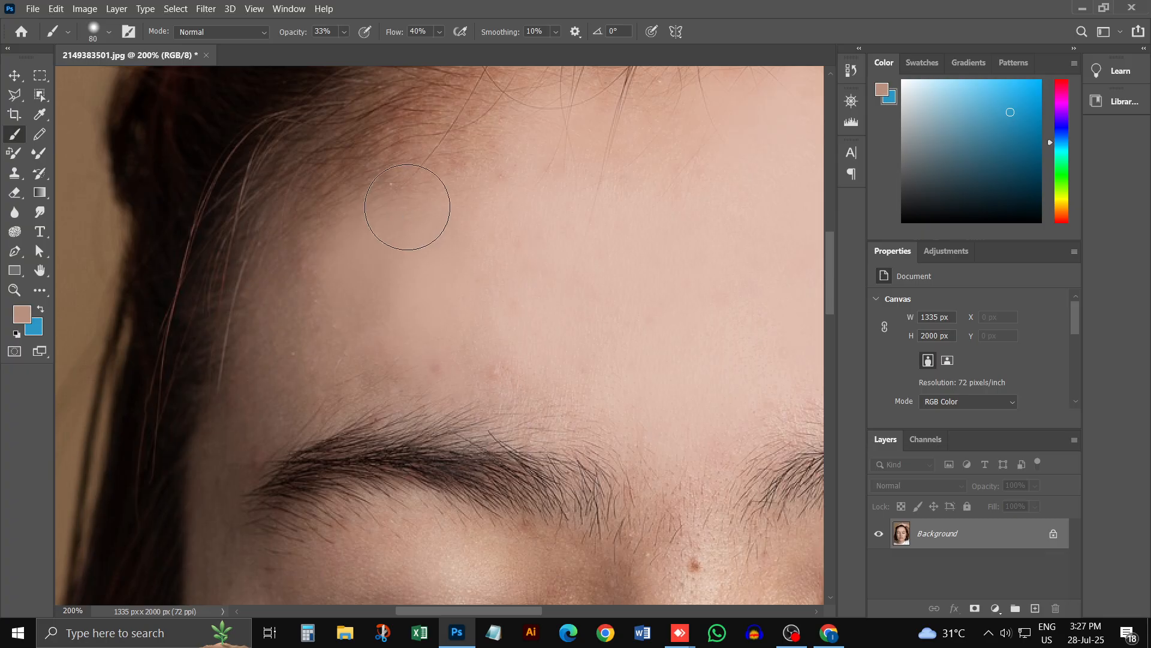
Step: Blend sampled lighter skin tones from the upper forehead down over the remaining spots above the eyebrow
{"action": "left_click", "coordinate": [576, 185], "text": "alt"}
{"action": "mouse_move", "coordinate": [561, 166]}
{"action": "left_mouse_down"}
{"action": "mouse_move", "coordinate": [386, 243]}
{"action": "mouse_move", "coordinate": [367, 319]}
{"action": "left_mouse_up"}
{"action": "left_click", "coordinate": [502, 294], "text": "alt"}
{"action": "mouse_move", "coordinate": [469, 372]}
{"action": "left_mouse_down"}
{"action": "mouse_move", "coordinate": [428, 361]}
{"action": "mouse_move", "coordinate": [385, 387]}
{"action": "mouse_move", "coordinate": [517, 341]}
{"action": "left_mouse_up"}
{"action": "left_click_drag", "start_coordinate": [302, 357], "coordinate": [349, 365]}
{"action": "left_click", "coordinate": [335, 321], "text": "alt"}
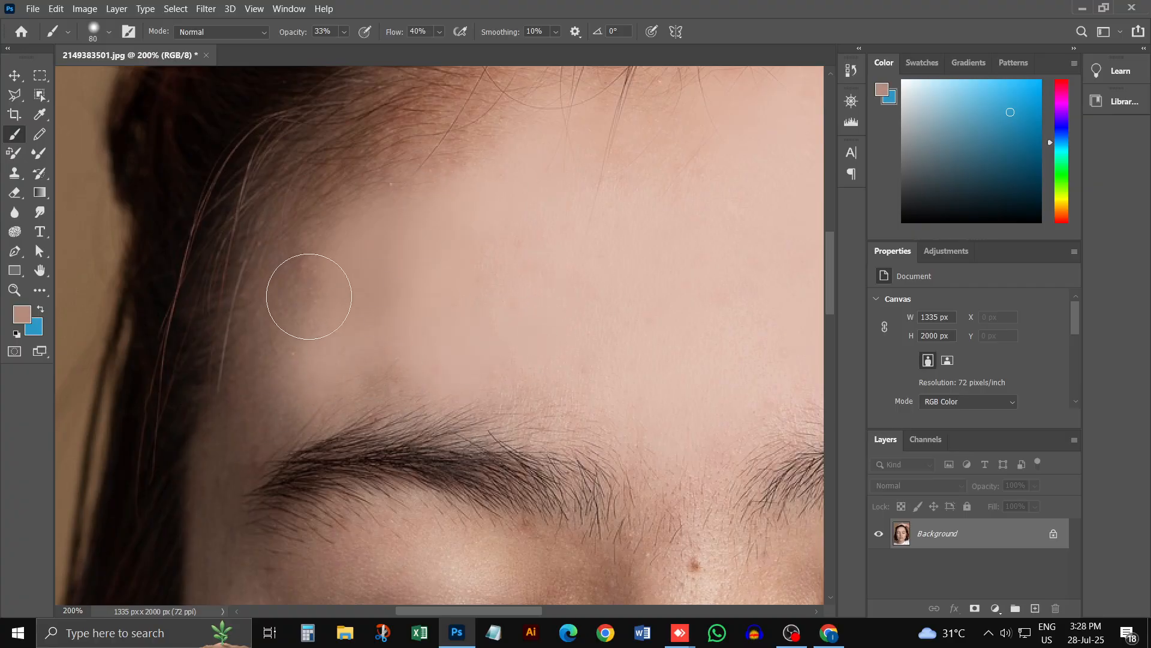
Step: Sample the darker temple tone, set the brush to 50 px and 15% opacity, and blend the forehead's shaded edge toward the temple
{"action": "left_click", "coordinate": [300, 287], "text": "alt"}
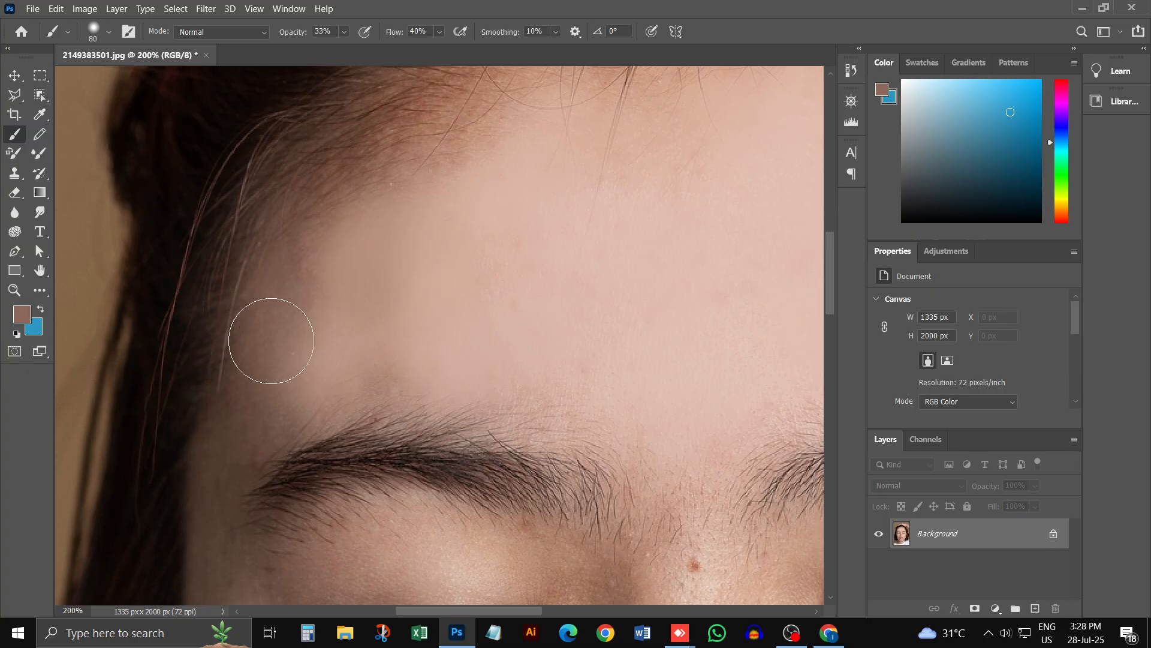
{"action": "mouse_move", "coordinate": [275, 396]}
{"action": "left_mouse_down"}
{"action": "mouse_move", "coordinate": [265, 357]}
{"action": "mouse_move", "coordinate": [281, 280]}
{"action": "mouse_move", "coordinate": [254, 310]}
{"action": "left_mouse_up"}
{"action": "key", "text": "bracketleft"}
{"action": "key", "text": "bracketleft"}
{"action": "key", "text": "bracketleft"}
{"action": "left_click", "coordinate": [338, 46]}
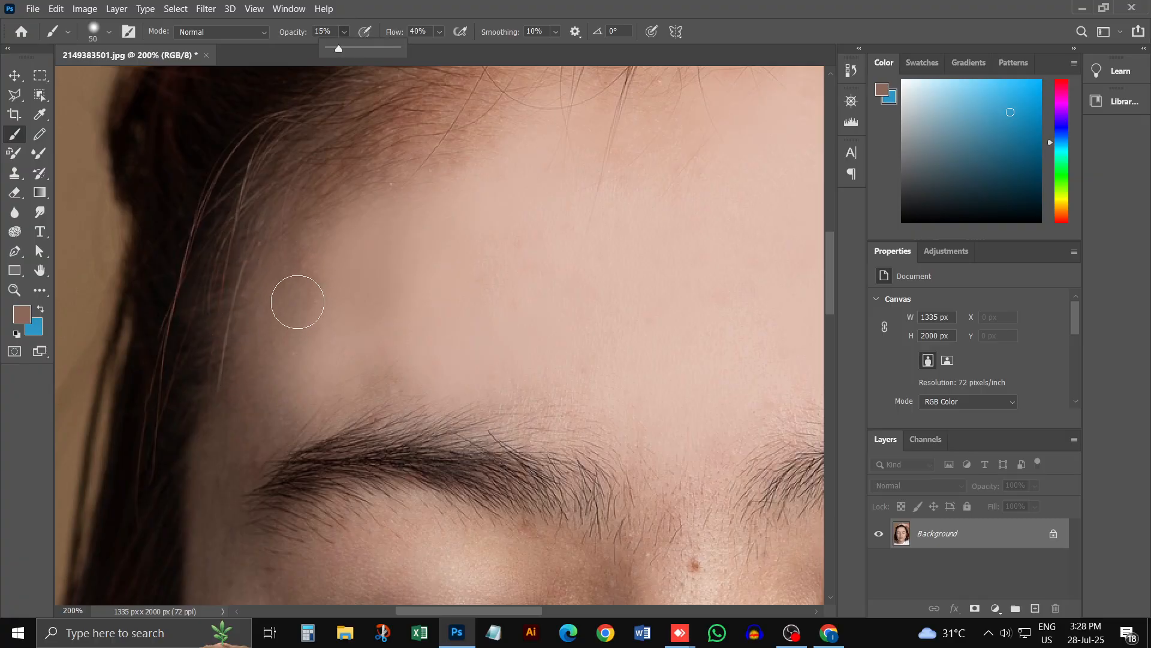
{"action": "left_click", "coordinate": [290, 323], "text": "alt"}
{"action": "mouse_move", "coordinate": [328, 271]}
{"action": "left_mouse_down"}
{"action": "mouse_move", "coordinate": [329, 257]}
{"action": "mouse_move", "coordinate": [271, 377]}
{"action": "left_mouse_up"}
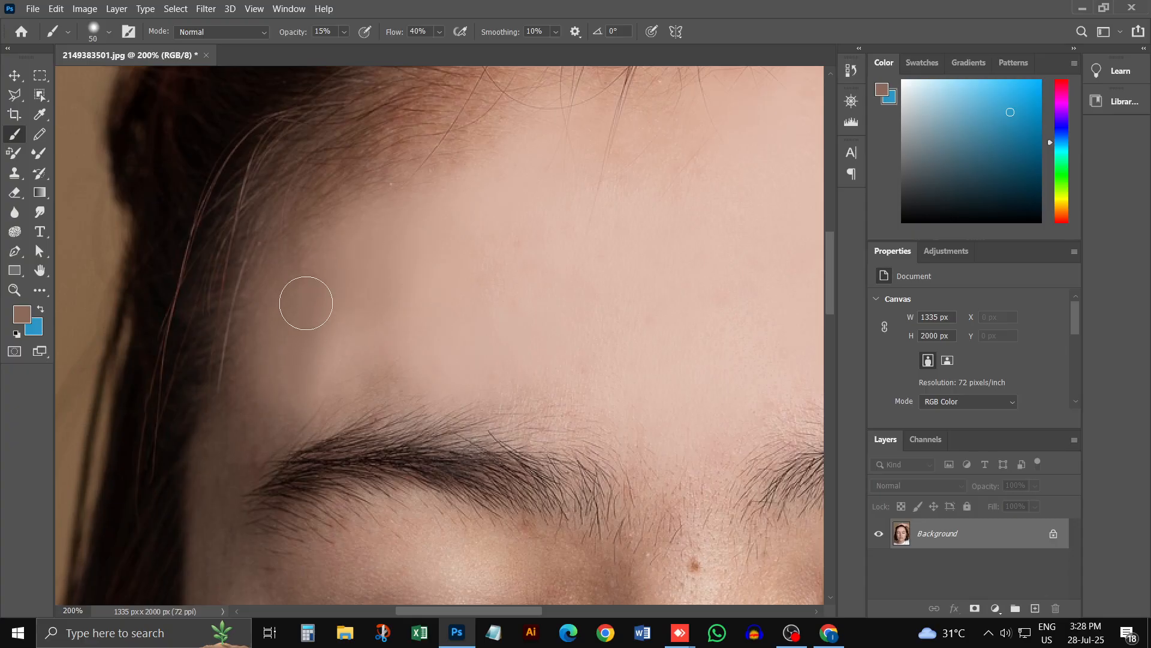
{"action": "scroll", "coordinate": [264, 354], "scroll_direction": "down", "scroll_amount": 3}
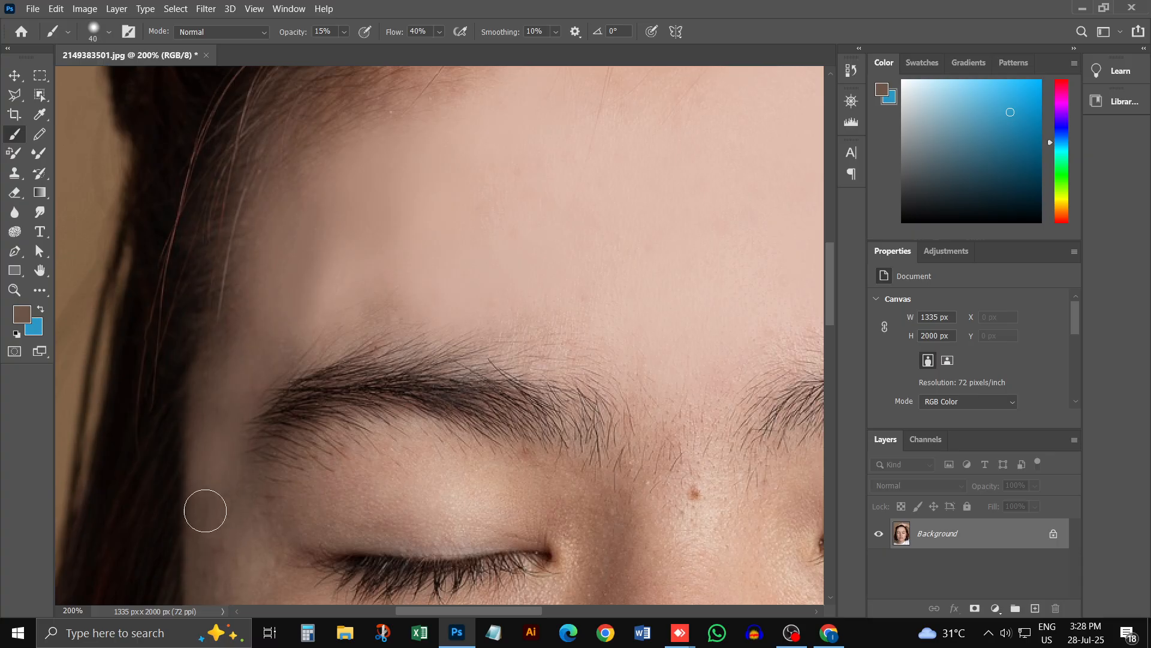
Step: Review the retouched forehead on the whole face and examine the acne on the cheeks
{"action": "key", "text": "ctrl+minus"}
{"action": "key", "text": "ctrl+minus"}
{"action": "key", "text": "ctrl+minus"}
{"action": "key", "text": "ctrl+minus"}
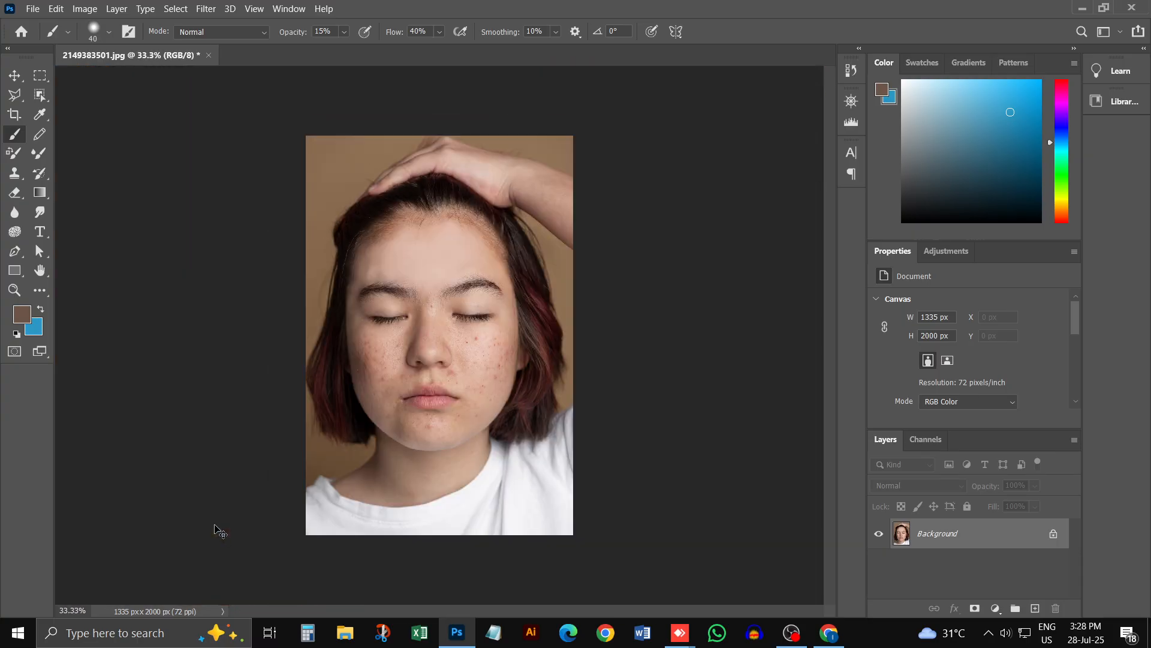
{"action": "left_click", "coordinate": [500, 235]}
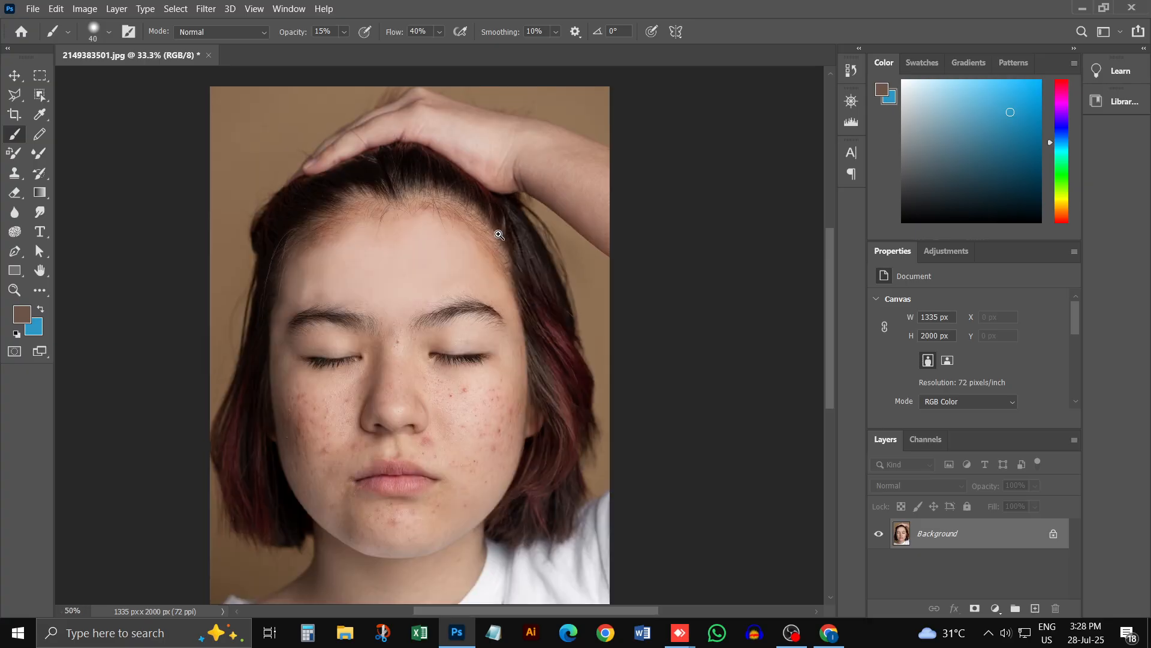
{"action": "left_click", "coordinate": [456, 306]}
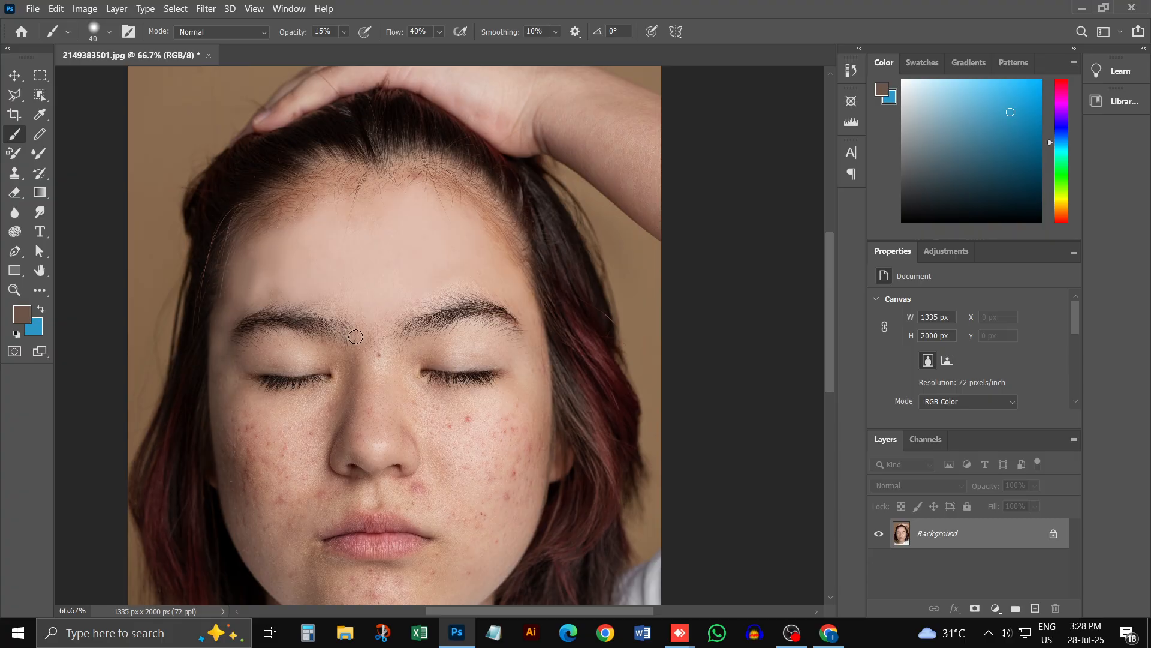
{"action": "scroll", "coordinate": [513, 408], "scroll_direction": "down", "scroll_amount": 2}
{"action": "left_click", "coordinate": [527, 376]}
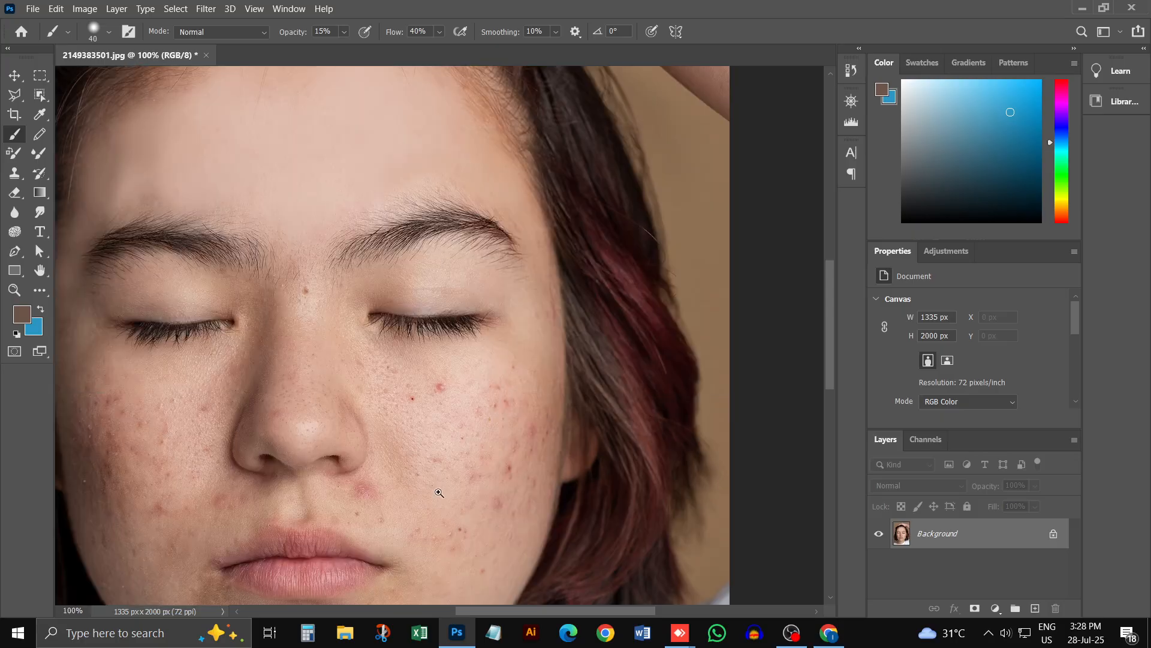
{"action": "scroll", "coordinate": [474, 444], "scroll_direction": "down", "scroll_amount": 1}
{"action": "scroll", "coordinate": [318, 384], "scroll_direction": "up", "scroll_amount": 2}
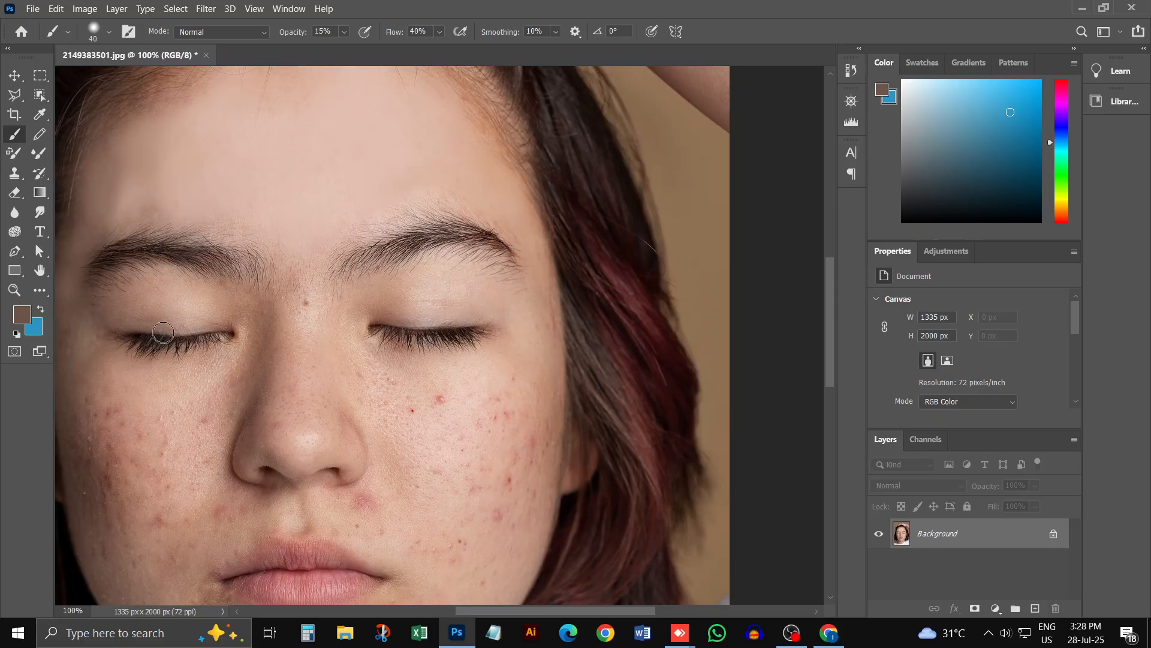
{"action": "scroll", "coordinate": [486, 462], "scroll_direction": "down", "scroll_amount": 5}
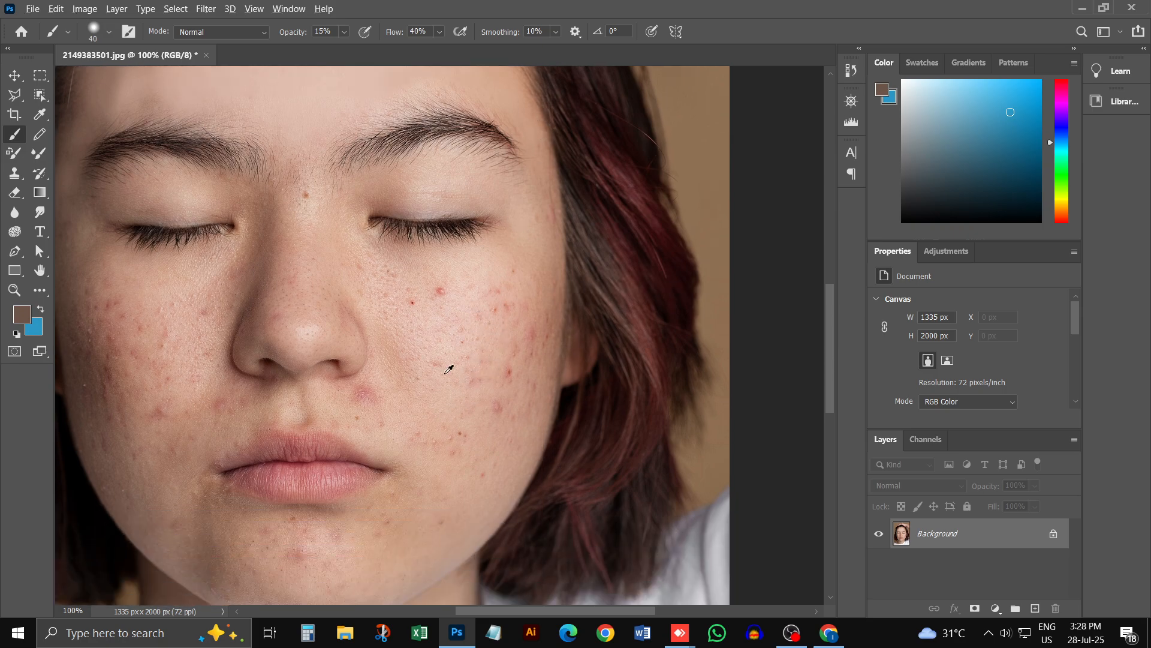
Step: Sample the skin tone near the outer corner of the eye and paint over the marks beside the hair edge
{"action": "left_click", "coordinate": [489, 268], "text": "alt"}
{"action": "left_click", "coordinate": [508, 266]}
{"action": "scroll", "coordinate": [403, 264], "scroll_direction": "down", "scroll_amount": 2}
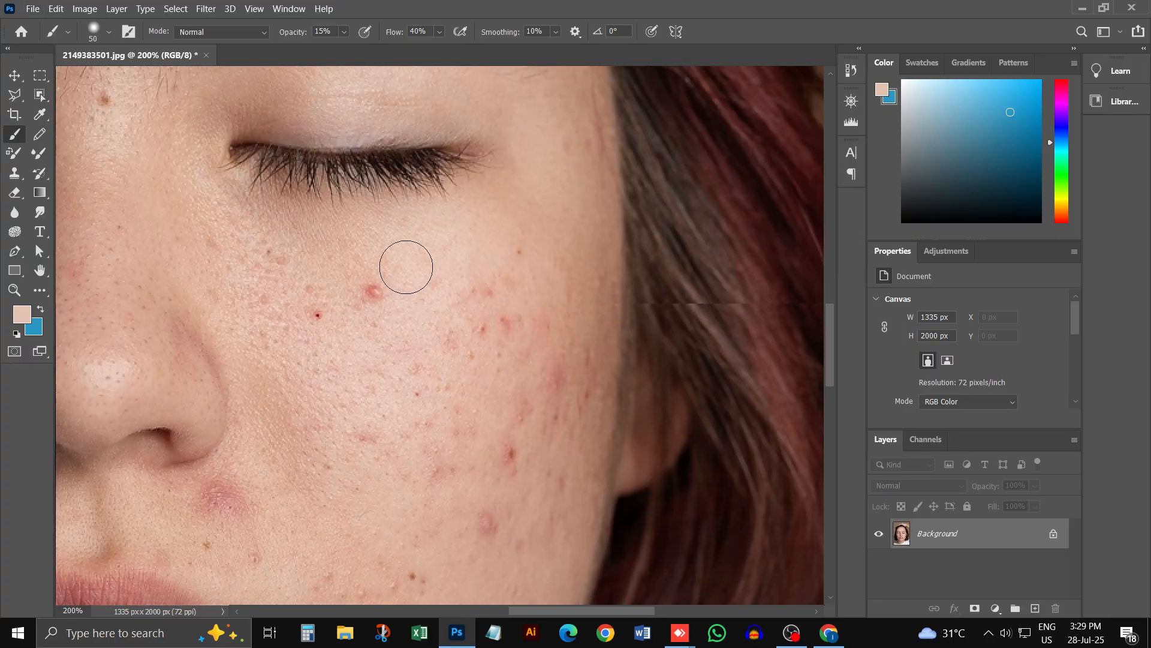
{"action": "left_click", "coordinate": [525, 213], "text": "alt"}
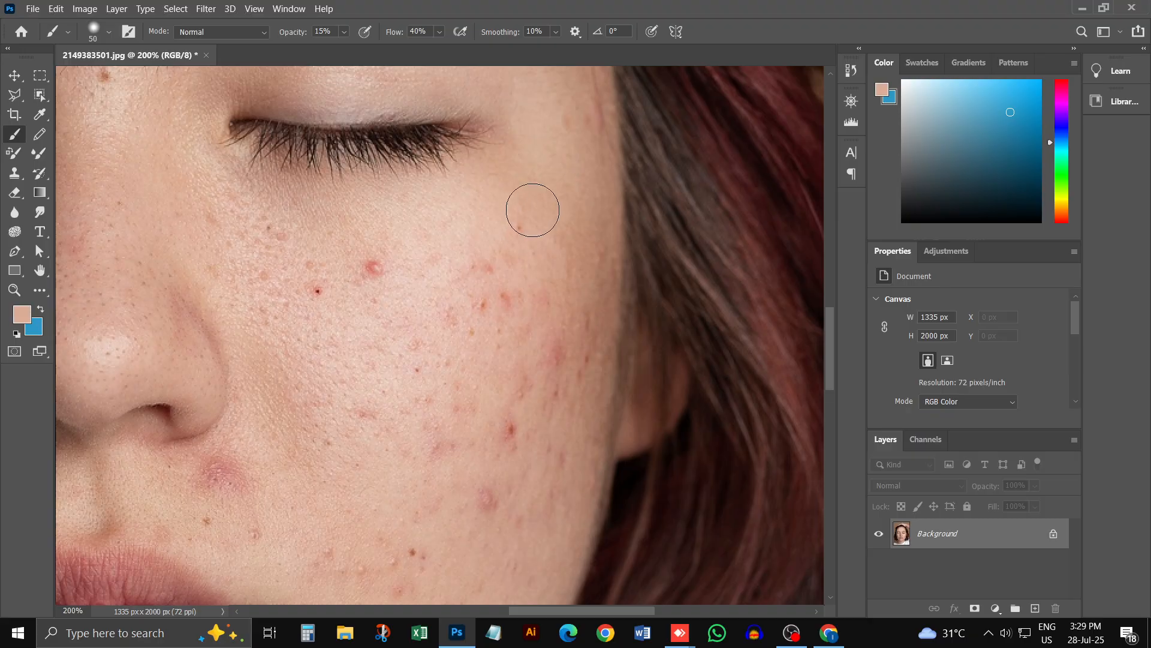
{"action": "scroll", "coordinate": [577, 135], "scroll_direction": "up", "scroll_amount": 3}
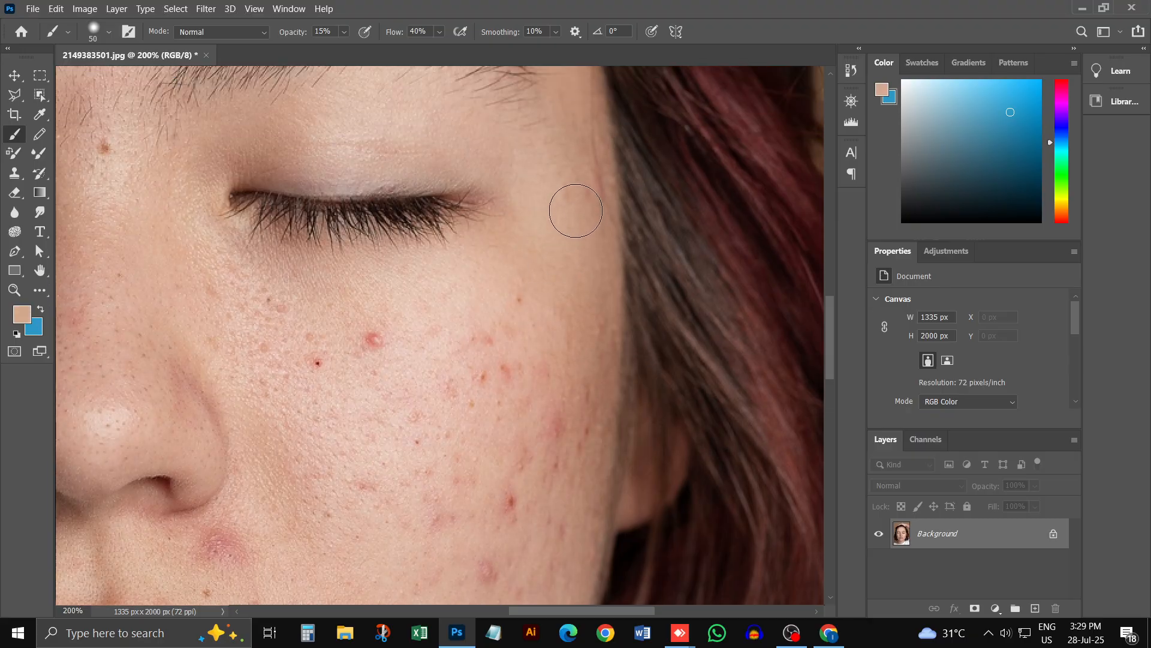
{"action": "left_click", "coordinate": [576, 150], "text": "alt"}
{"action": "mouse_move", "coordinate": [585, 142]}
{"action": "left_mouse_down"}
{"action": "mouse_move", "coordinate": [590, 205]}
{"action": "mouse_move", "coordinate": [582, 189]}
{"action": "mouse_move", "coordinate": [581, 163]}
{"action": "mouse_move", "coordinate": [599, 216]}
{"action": "mouse_move", "coordinate": [614, 167]}
{"action": "mouse_move", "coordinate": [600, 145]}
{"action": "left_mouse_up"}
Step: Reduce the brush to 35 px, undo the last stroke, and repaint the marks between the eye's outer corner and the hair
{"action": "key", "text": "bracketleft"}
{"action": "key", "text": "bracketleft"}
{"action": "key", "text": "bracketleft"}
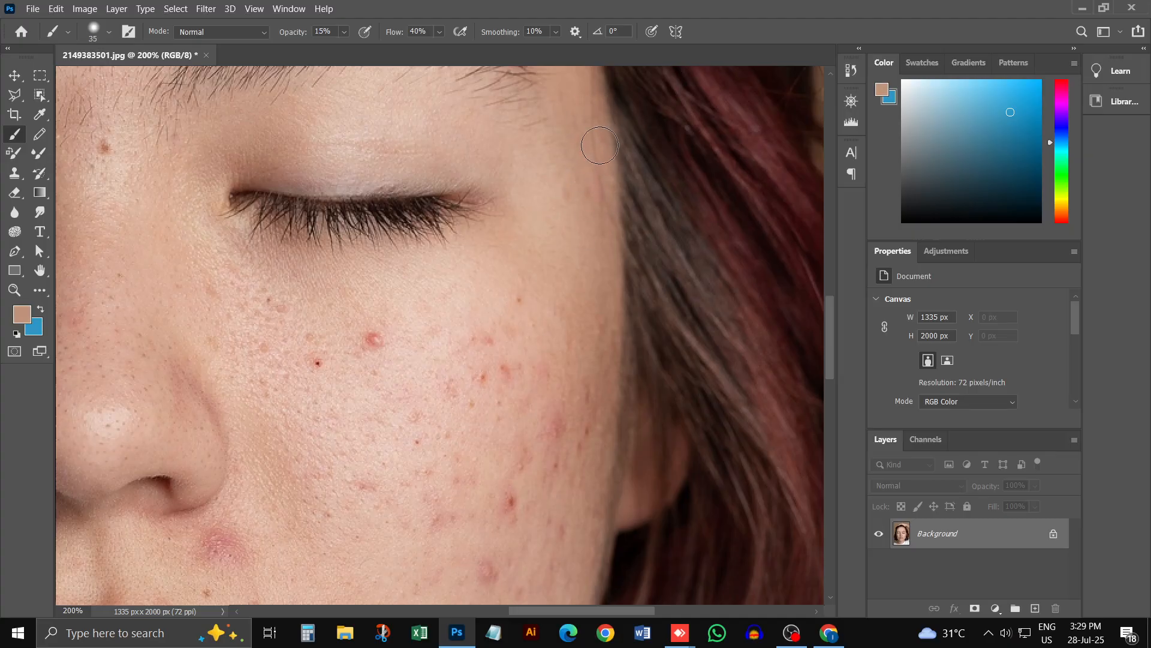
{"action": "key", "text": "ctrl+z"}
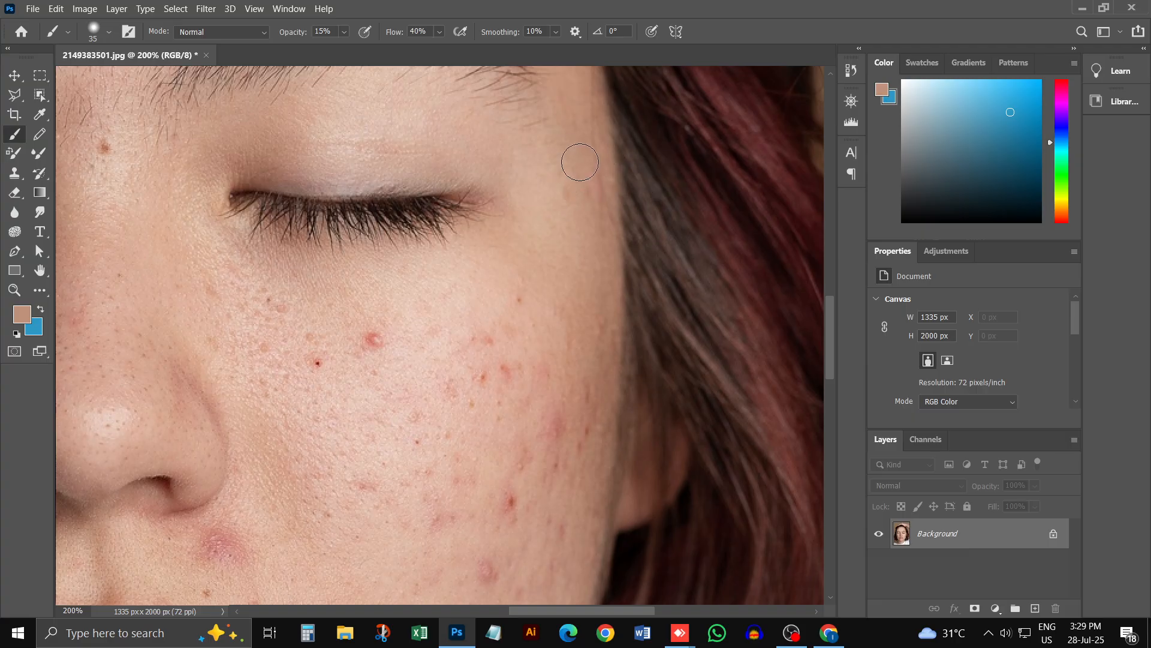
{"action": "left_click_drag", "start_coordinate": [591, 226], "coordinate": [594, 172]}
{"action": "left_click", "coordinate": [567, 218], "text": "alt"}
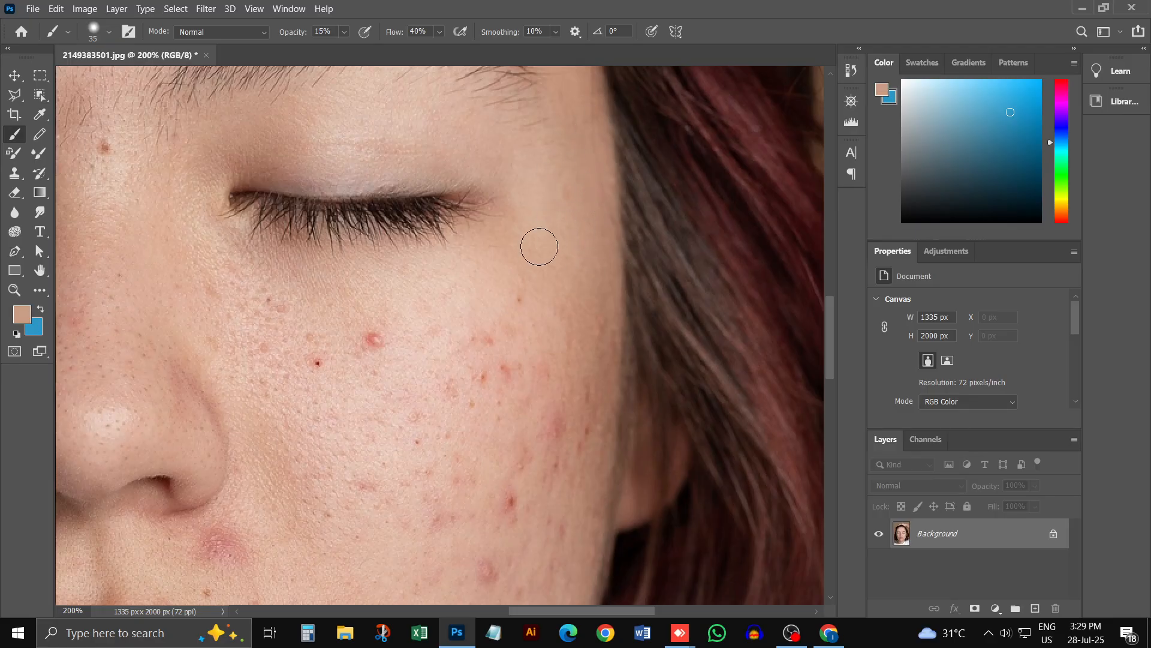
Step: Sample the skin tone beside the eye, set the brush to 27% opacity and 60 px, and paint over the acne along the outer cheek
{"action": "left_click", "coordinate": [551, 207], "text": "alt"}
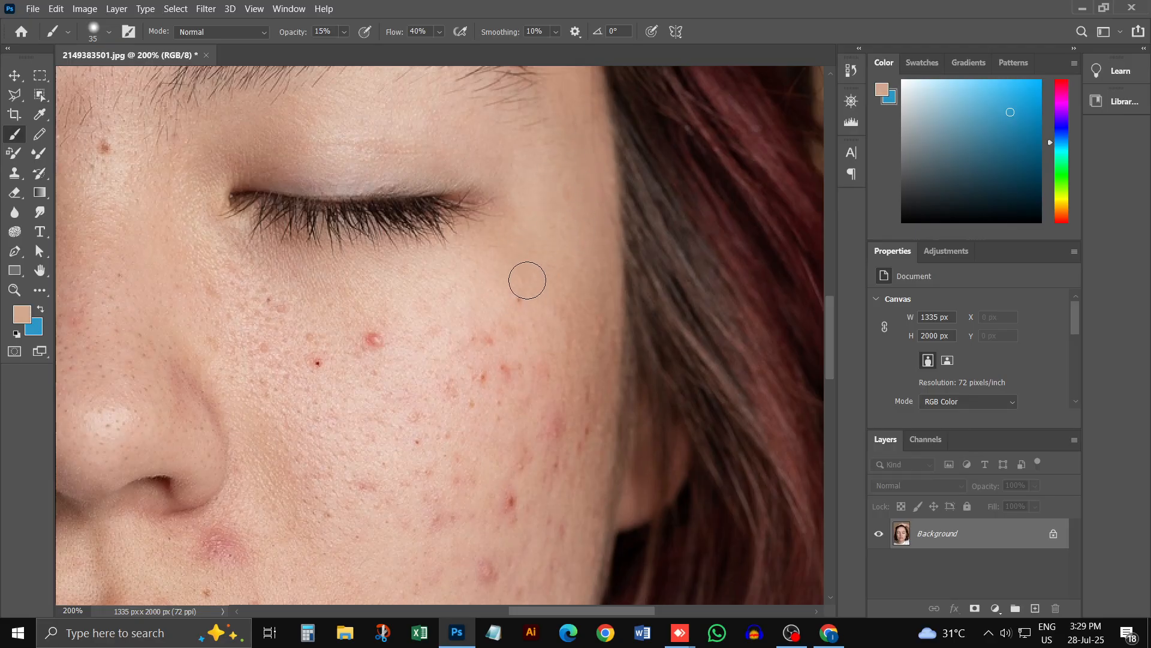
{"action": "left_click", "coordinate": [344, 32]}
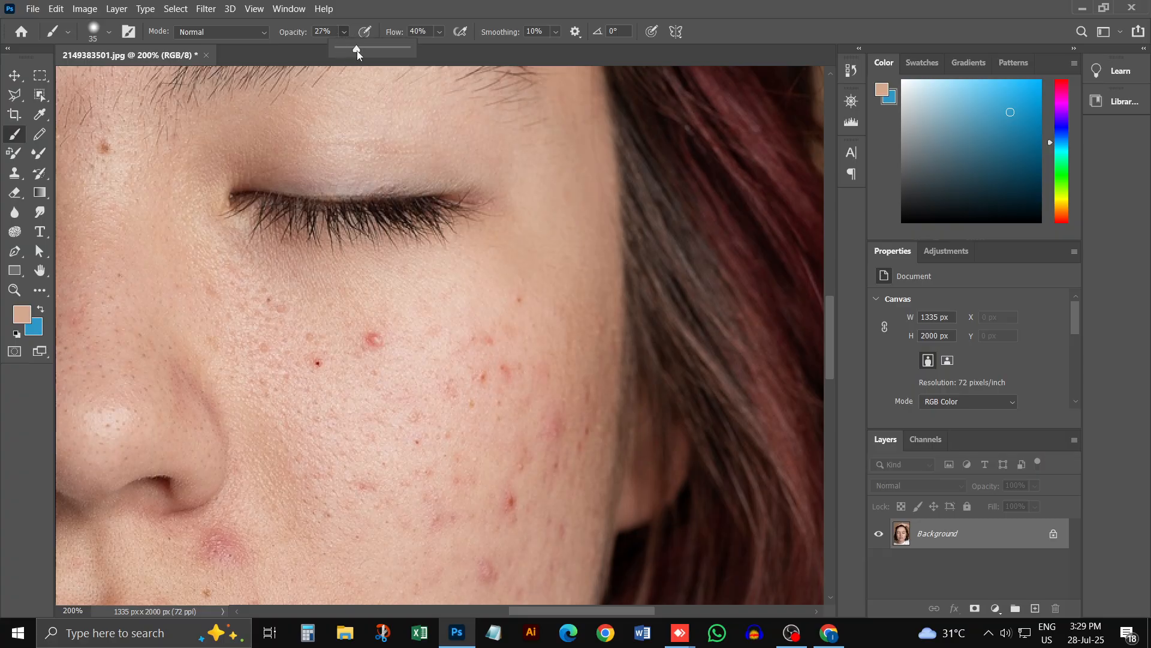
{"action": "left_click", "coordinate": [525, 263]}
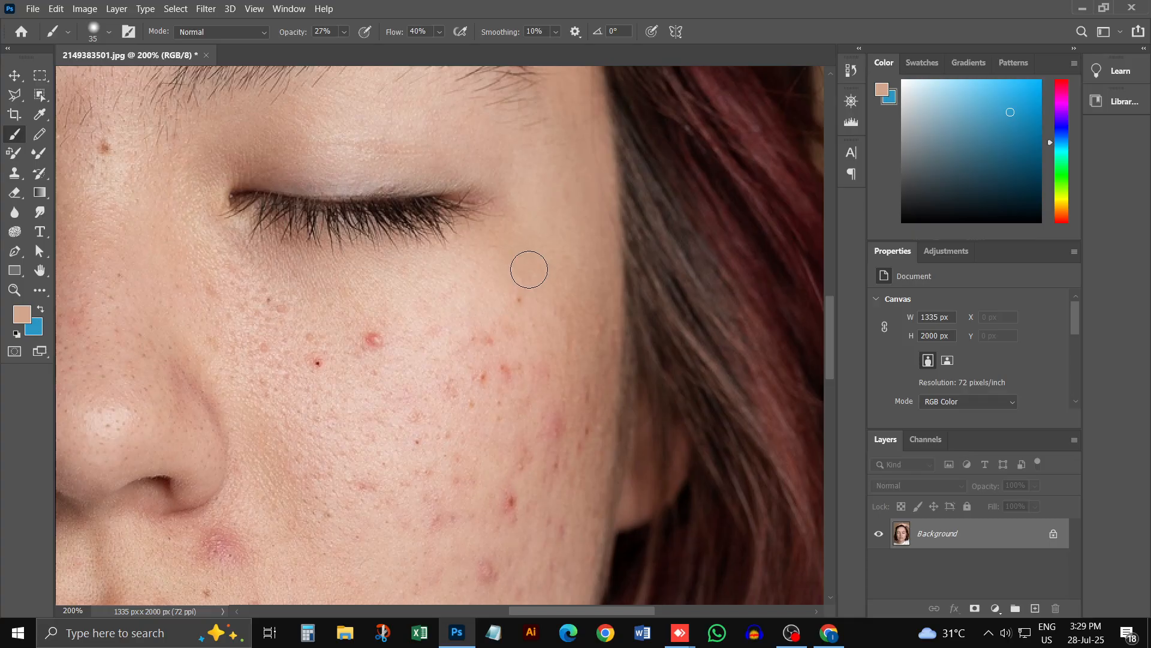
{"action": "key", "text": "bracketright"}
{"action": "key", "text": "bracketright"}
{"action": "key", "text": "bracketright"}
{"action": "key", "text": "bracketright"}
{"action": "left_click", "coordinate": [526, 261], "text": "alt"}
{"action": "mouse_move", "coordinate": [533, 262]}
{"action": "left_mouse_down"}
{"action": "mouse_move", "coordinate": [510, 356]}
{"action": "mouse_move", "coordinate": [518, 273]}
{"action": "mouse_move", "coordinate": [444, 392]}
{"action": "mouse_move", "coordinate": [498, 310]}
{"action": "mouse_move", "coordinate": [498, 432]}
{"action": "mouse_move", "coordinate": [570, 386]}
{"action": "left_mouse_up"}
{"action": "mouse_move", "coordinate": [573, 259]}
{"action": "left_mouse_down"}
{"action": "mouse_move", "coordinate": [574, 436]}
{"action": "mouse_move", "coordinate": [546, 464]}
{"action": "mouse_move", "coordinate": [527, 570]}
{"action": "mouse_move", "coordinate": [569, 326]}
{"action": "mouse_move", "coordinate": [563, 515]}
{"action": "mouse_move", "coordinate": [579, 412]}
{"action": "mouse_move", "coordinate": [536, 467]}
{"action": "mouse_move", "coordinate": [506, 557]}
{"action": "mouse_move", "coordinate": [493, 510]}
{"action": "left_mouse_up"}
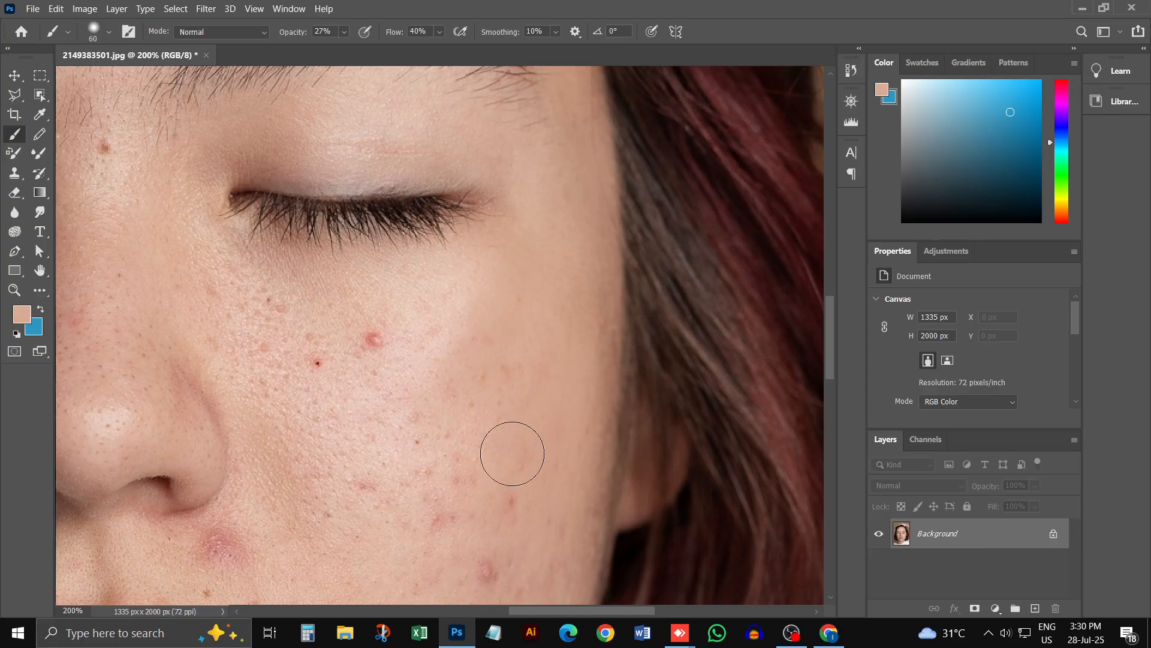
Step: Extend the skin-tone strokes inward and down over the remaining red spots on the outer half of the cheek
{"action": "mouse_move", "coordinate": [512, 454]}
{"action": "left_mouse_down"}
{"action": "mouse_move", "coordinate": [532, 337]}
{"action": "mouse_move", "coordinate": [504, 355]}
{"action": "mouse_move", "coordinate": [436, 592]}
{"action": "left_mouse_up"}
{"action": "left_click", "coordinate": [499, 357], "text": "alt"}
{"action": "mouse_move", "coordinate": [506, 297]}
{"action": "left_mouse_down"}
{"action": "mouse_move", "coordinate": [490, 309]}
{"action": "mouse_move", "coordinate": [432, 487]}
{"action": "mouse_move", "coordinate": [432, 537]}
{"action": "left_mouse_up"}
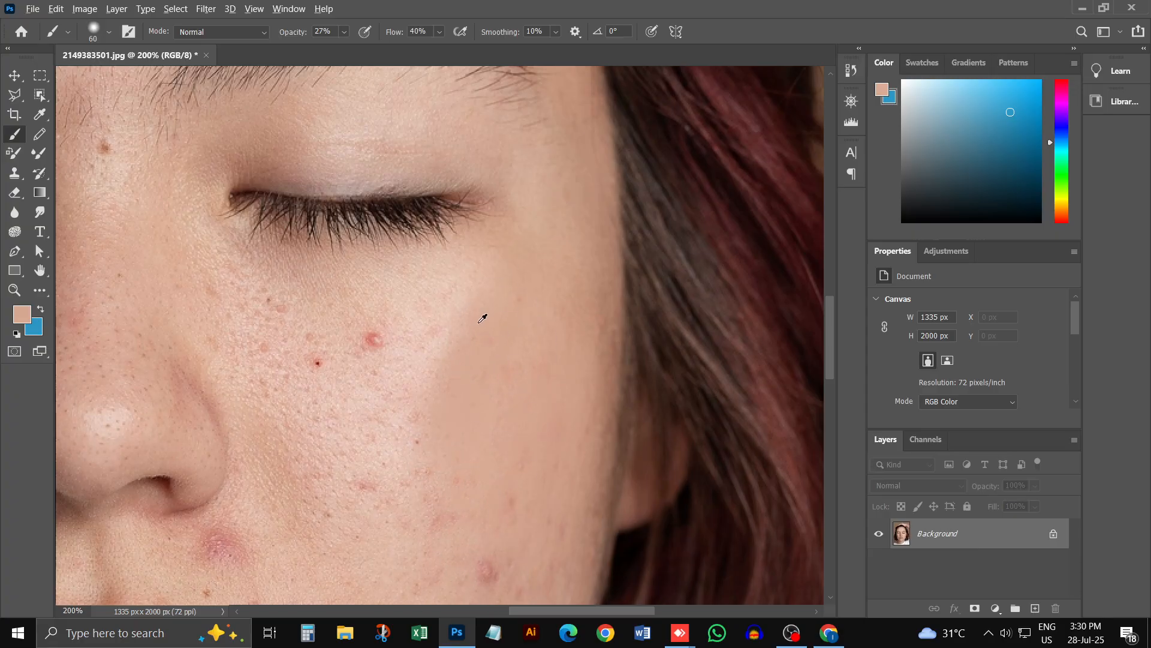
Step: Set the brush to 90 px, sample the pale cheek tone, and paint over the red spots from below the eye toward the nose
{"action": "key", "text": "bracketright"}
{"action": "key", "text": "bracketright"}
{"action": "key", "text": "bracketright"}
{"action": "left_click", "coordinate": [455, 325], "text": "alt"}
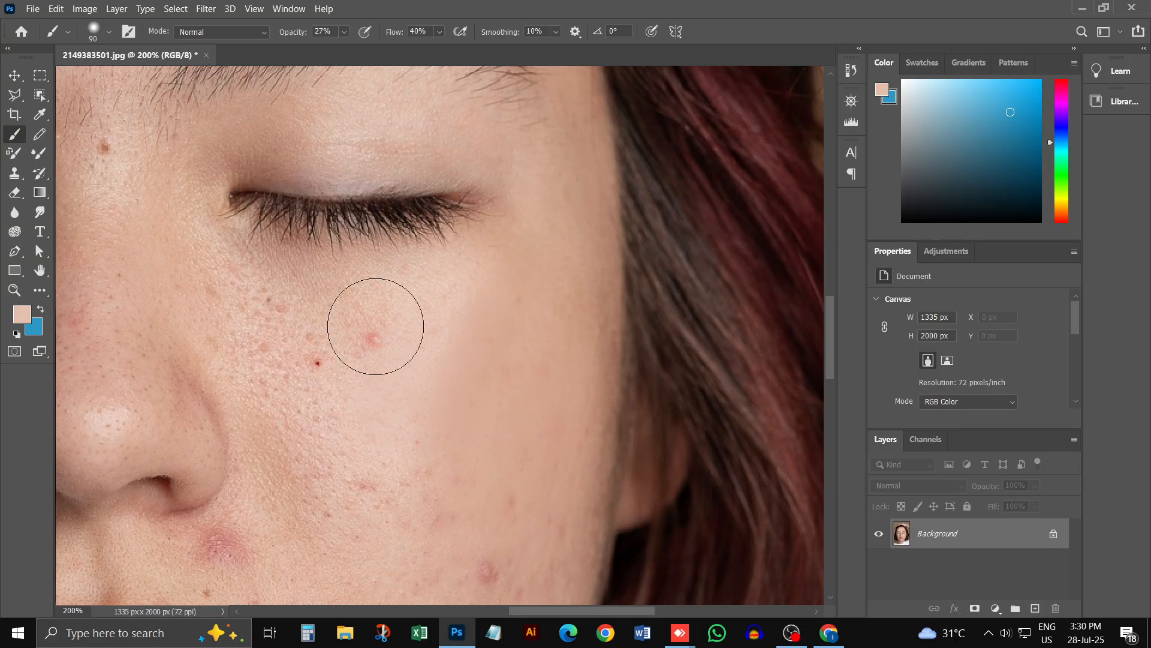
{"action": "mouse_move", "coordinate": [375, 327]}
{"action": "left_mouse_down"}
{"action": "mouse_move", "coordinate": [364, 380]}
{"action": "mouse_move", "coordinate": [352, 351]}
{"action": "mouse_move", "coordinate": [354, 480]}
{"action": "mouse_move", "coordinate": [385, 452]}
{"action": "mouse_move", "coordinate": [410, 543]}
{"action": "left_mouse_up"}
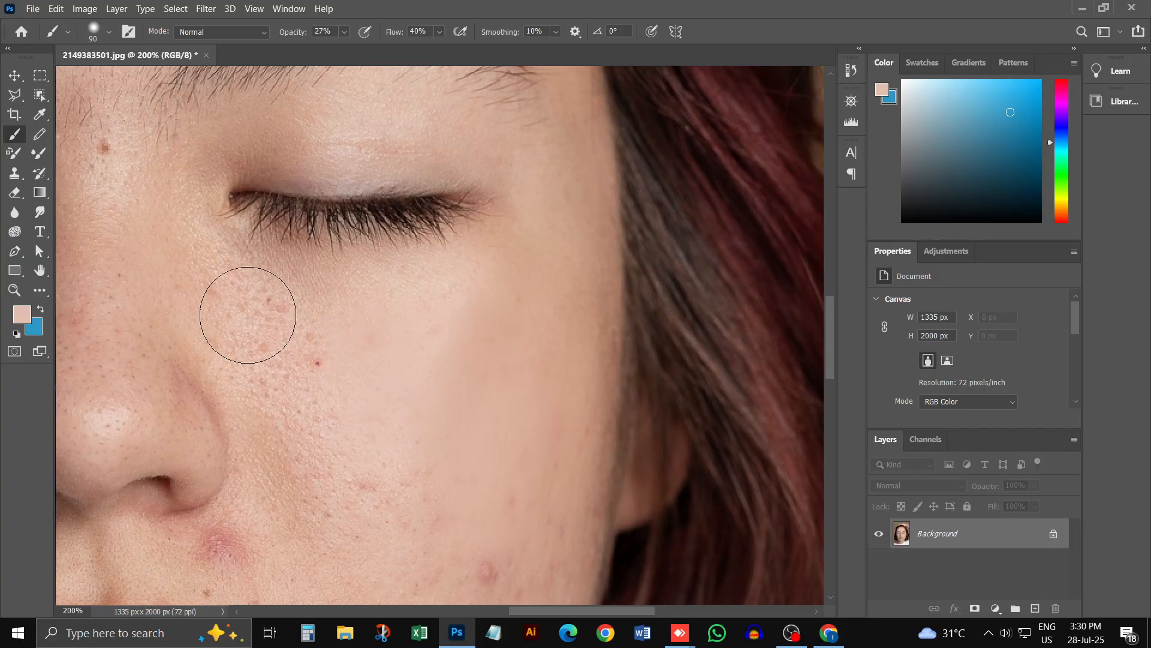
{"action": "mouse_move", "coordinate": [248, 315]}
{"action": "left_mouse_down"}
{"action": "mouse_move", "coordinate": [265, 382]}
{"action": "mouse_move", "coordinate": [288, 403]}
{"action": "mouse_move", "coordinate": [234, 342]}
{"action": "mouse_move", "coordinate": [301, 360]}
{"action": "mouse_move", "coordinate": [302, 399]}
{"action": "mouse_move", "coordinate": [286, 379]}
{"action": "mouse_move", "coordinate": [323, 429]}
{"action": "left_mouse_up"}
Step: Set the brush to 80 px and paint sampled skin tones under the eye and down the inner cheek beside the nose
{"action": "key", "text": "bracketleft"}
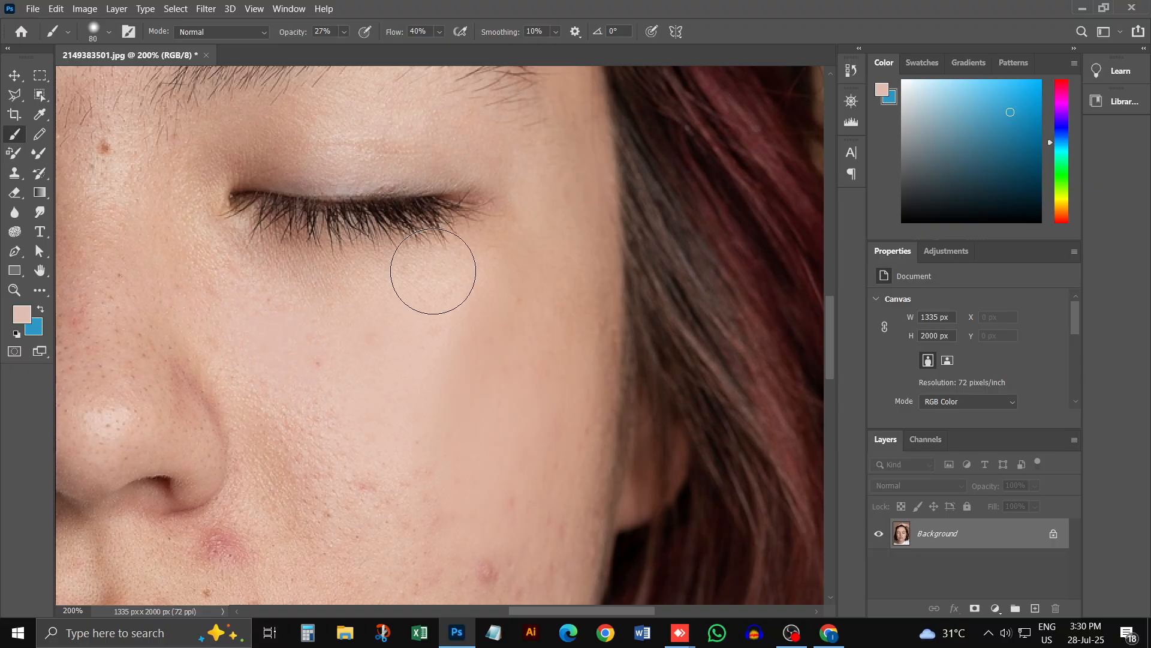
{"action": "mouse_move", "coordinate": [433, 271]}
{"action": "left_mouse_down"}
{"action": "mouse_move", "coordinate": [236, 265]}
{"action": "mouse_move", "coordinate": [424, 260]}
{"action": "mouse_move", "coordinate": [239, 246]}
{"action": "mouse_move", "coordinate": [425, 288]}
{"action": "left_mouse_up"}
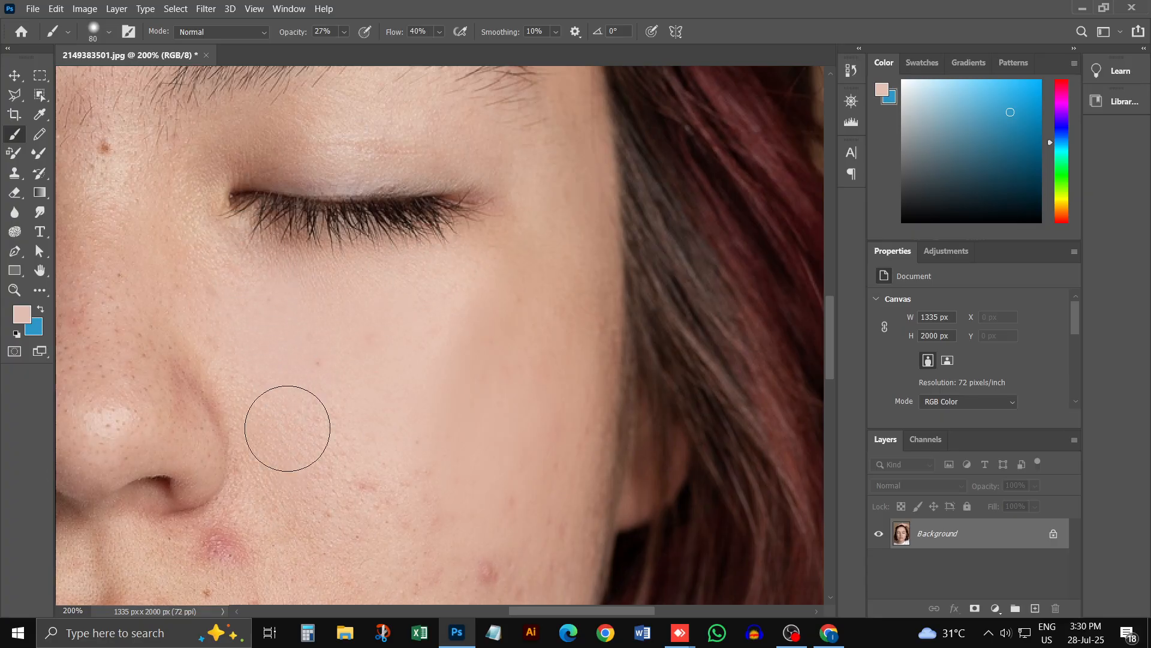
{"action": "left_click", "coordinate": [285, 383], "text": "alt"}
{"action": "mouse_move", "coordinate": [285, 383]}
{"action": "left_mouse_down"}
{"action": "mouse_move", "coordinate": [317, 537]}
{"action": "mouse_move", "coordinate": [309, 526]}
{"action": "mouse_move", "coordinate": [396, 502]}
{"action": "mouse_move", "coordinate": [447, 622]}
{"action": "left_mouse_up"}
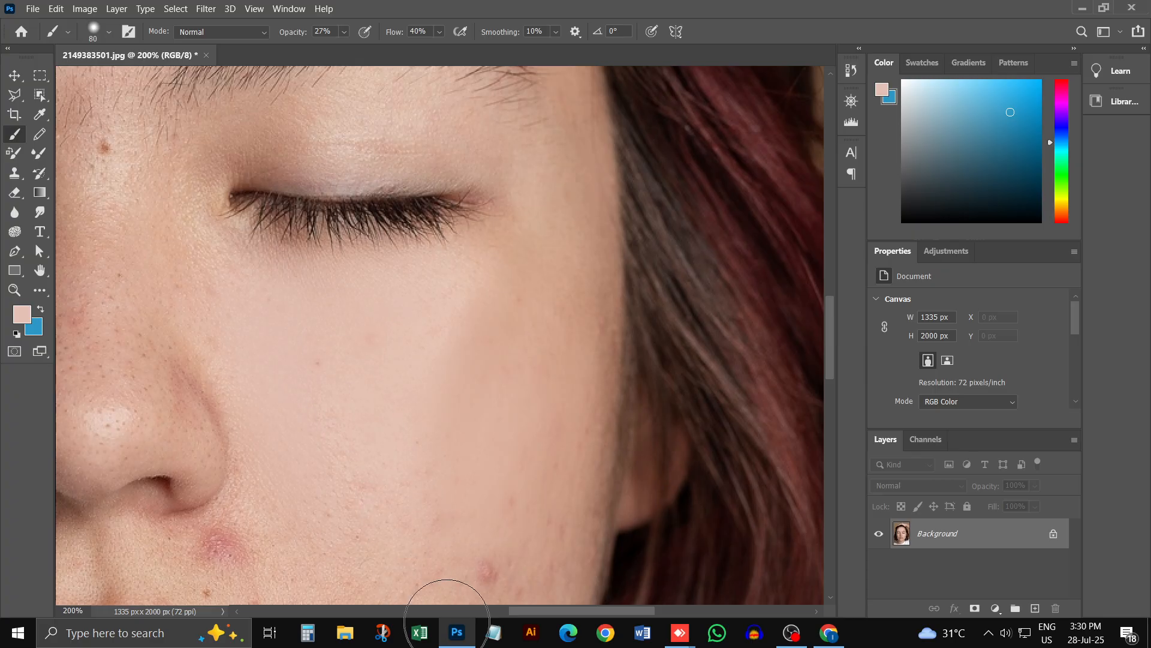
{"action": "left_click", "coordinate": [431, 397], "text": "alt"}
{"action": "mouse_move", "coordinate": [503, 297]}
{"action": "left_mouse_down"}
{"action": "mouse_move", "coordinate": [383, 475]}
{"action": "mouse_move", "coordinate": [432, 344]}
{"action": "mouse_move", "coordinate": [352, 484]}
{"action": "mouse_move", "coordinate": [480, 260]}
{"action": "mouse_move", "coordinate": [387, 281]}
{"action": "mouse_move", "coordinate": [368, 366]}
{"action": "mouse_move", "coordinate": [390, 483]}
{"action": "mouse_move", "coordinate": [453, 373]}
{"action": "mouse_move", "coordinate": [441, 382]}
{"action": "mouse_move", "coordinate": [509, 409]}
{"action": "left_mouse_up"}
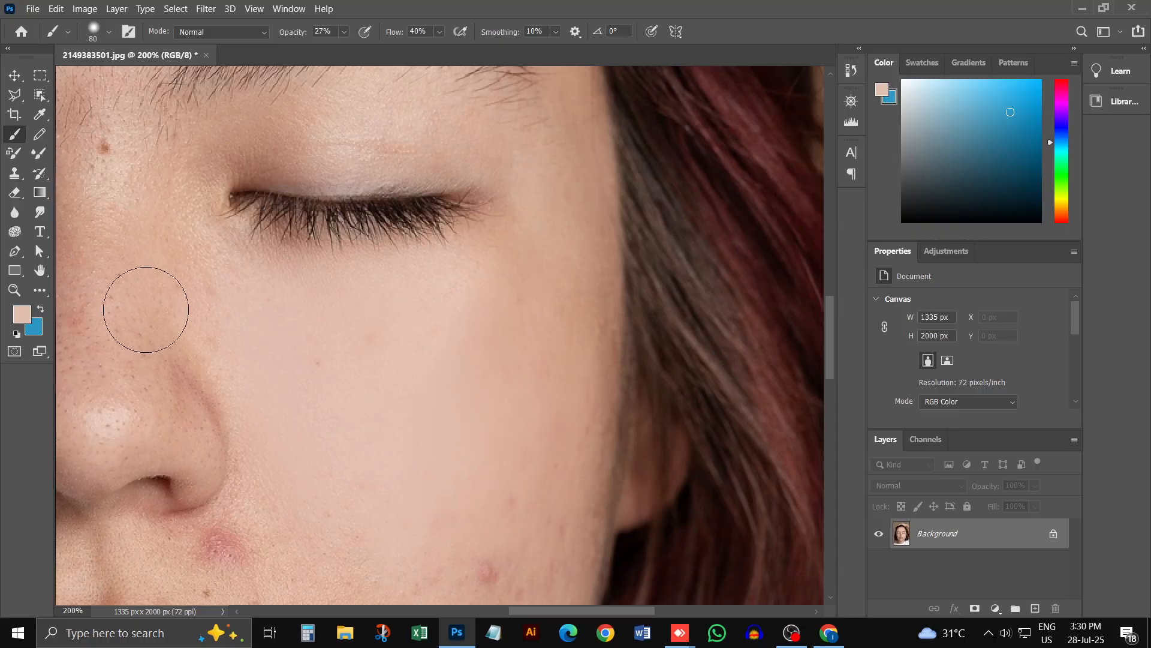
Step: Change the foreground colour to #efc2ad
{"action": "left_click", "coordinate": [21, 314]}
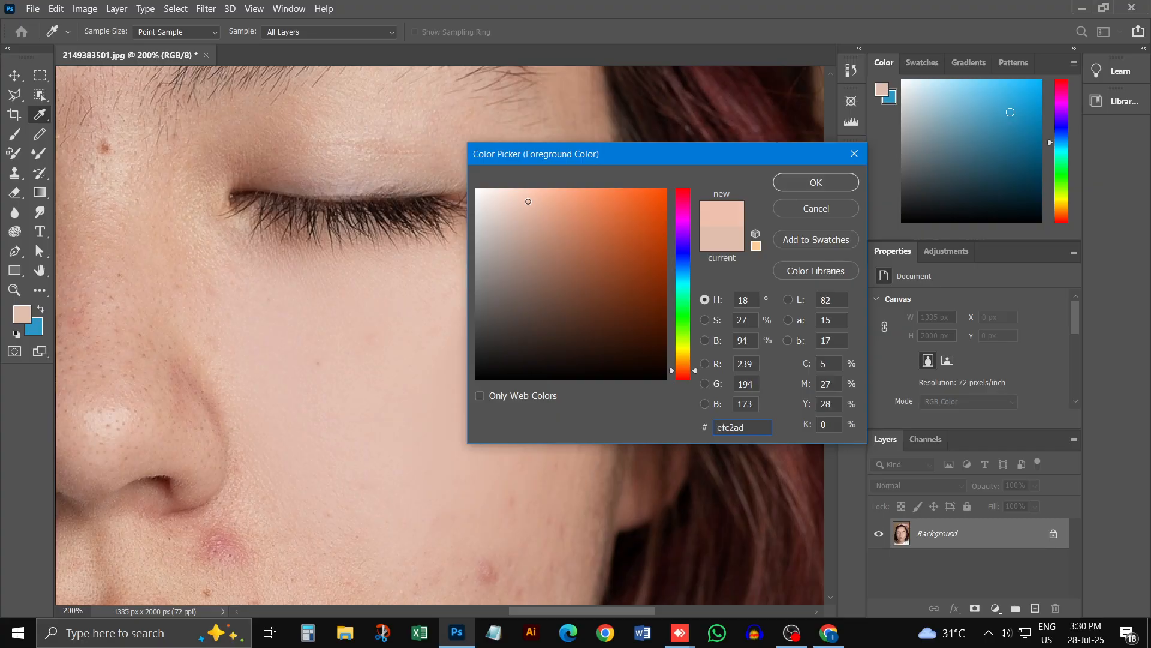
{"action": "left_click", "coordinate": [854, 186]}
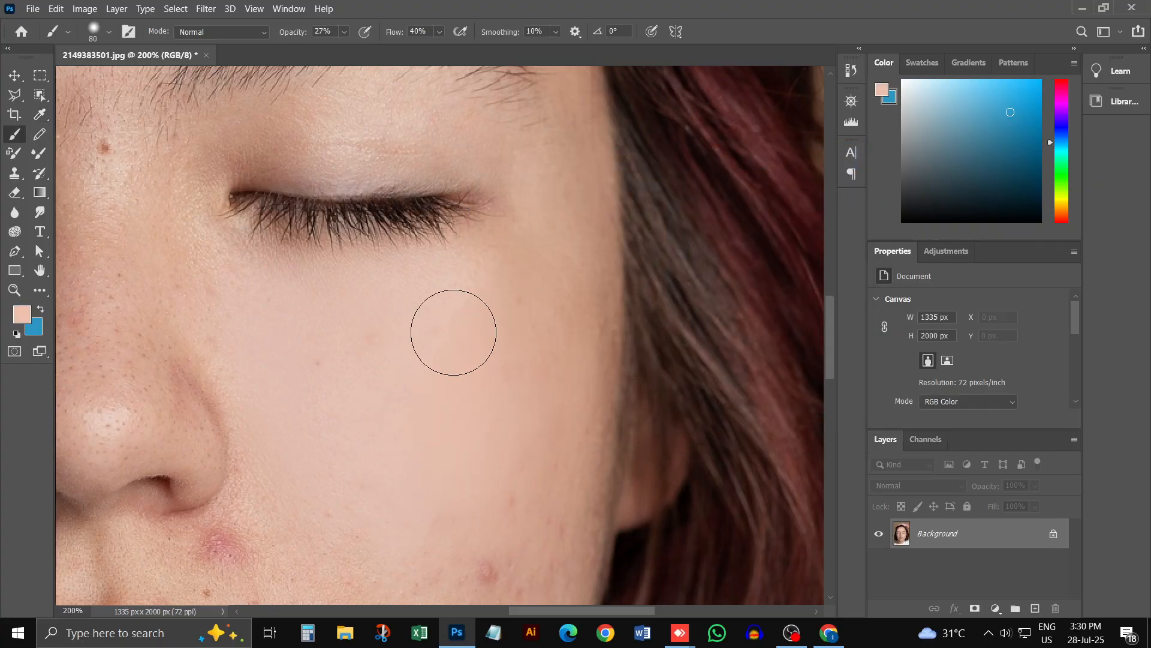
Step: Sample skin tones on the lower outer cheek and paint over the spots toward the jaw, undoing the unwanted stroke
{"action": "key", "text": "ctrl+minus"}
{"action": "key", "text": "ctrl+minus"}
{"action": "key", "text": "ctrl+minus"}
{"action": "key", "text": "ctrl+minus"}
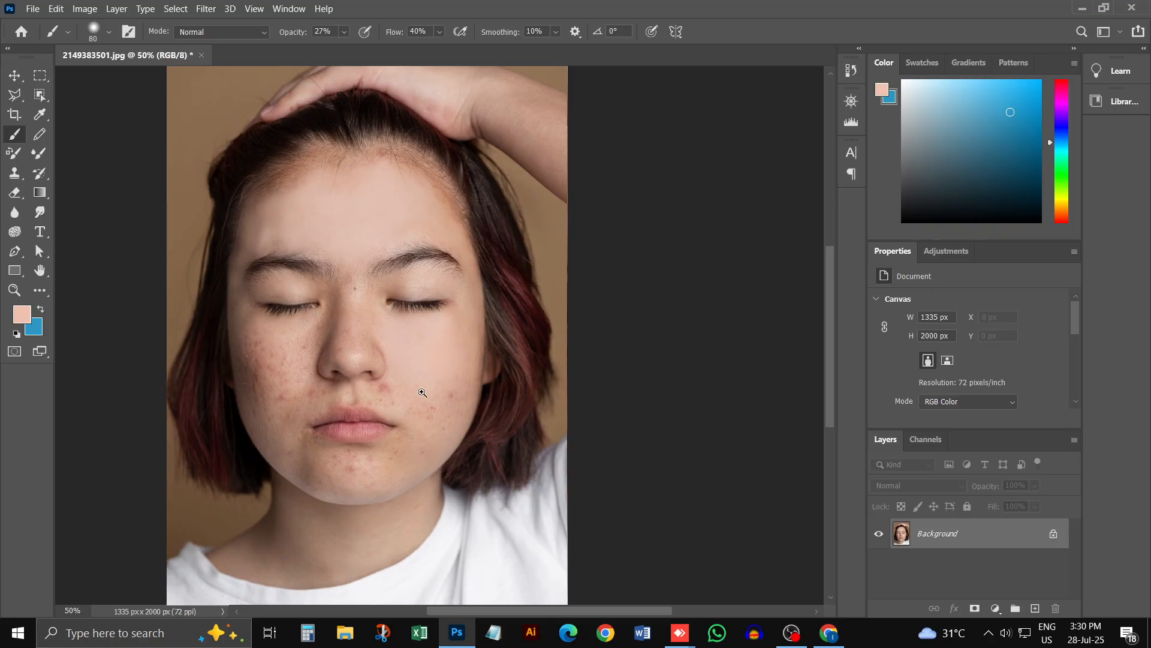
{"action": "left_click", "coordinate": [406, 410], "text": "ctrl"}
{"action": "left_click", "coordinate": [409, 413], "text": "ctrl"}
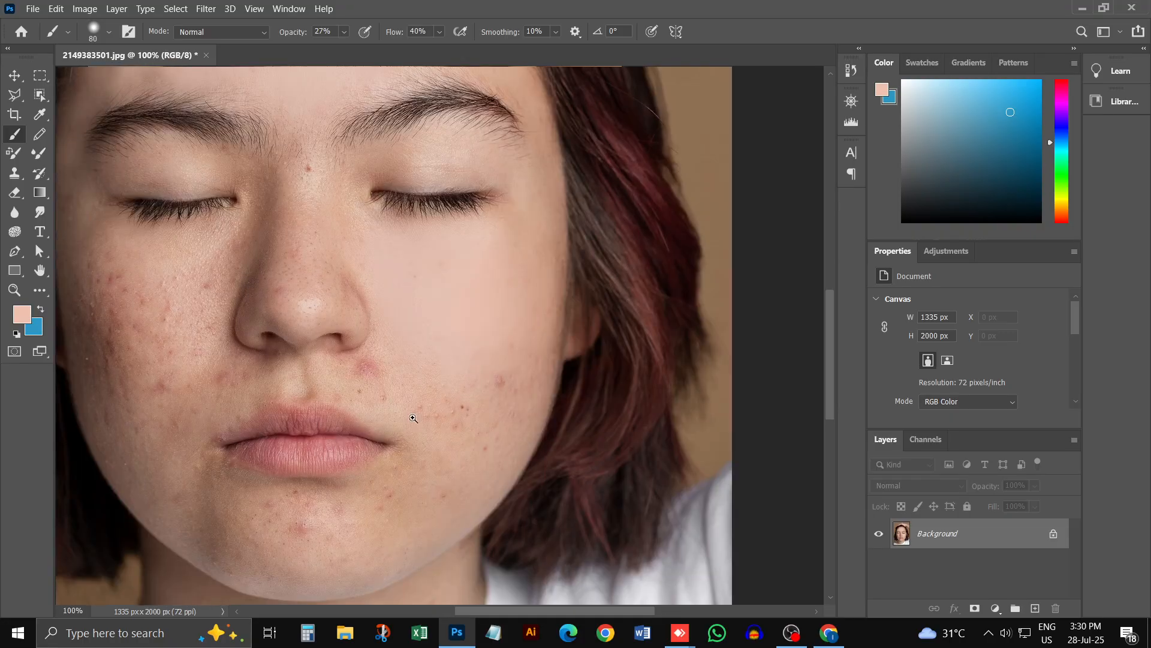
{"action": "left_click", "coordinate": [411, 414], "text": "ctrl"}
{"action": "left_click", "coordinate": [570, 267], "text": "alt"}
{"action": "mouse_move", "coordinate": [594, 357]}
{"action": "left_mouse_down"}
{"action": "mouse_move", "coordinate": [578, 418]}
{"action": "mouse_move", "coordinate": [569, 405]}
{"action": "mouse_move", "coordinate": [624, 334]}
{"action": "left_mouse_up"}
{"action": "key", "text": "ctrl+z"}
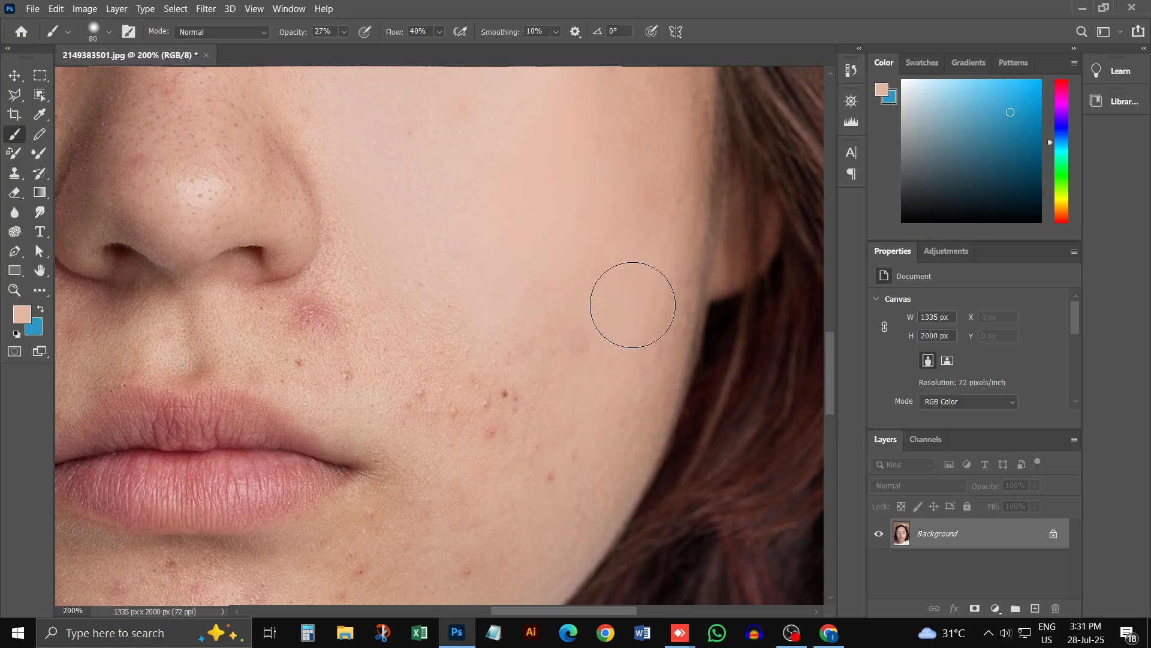
{"action": "left_click", "coordinate": [558, 308], "text": "alt"}
{"action": "mouse_move", "coordinate": [483, 518]}
{"action": "left_mouse_down"}
{"action": "mouse_move", "coordinate": [498, 492]}
{"action": "mouse_move", "coordinate": [485, 418]}
{"action": "mouse_move", "coordinate": [506, 292]}
{"action": "mouse_move", "coordinate": [531, 457]}
{"action": "left_mouse_up"}
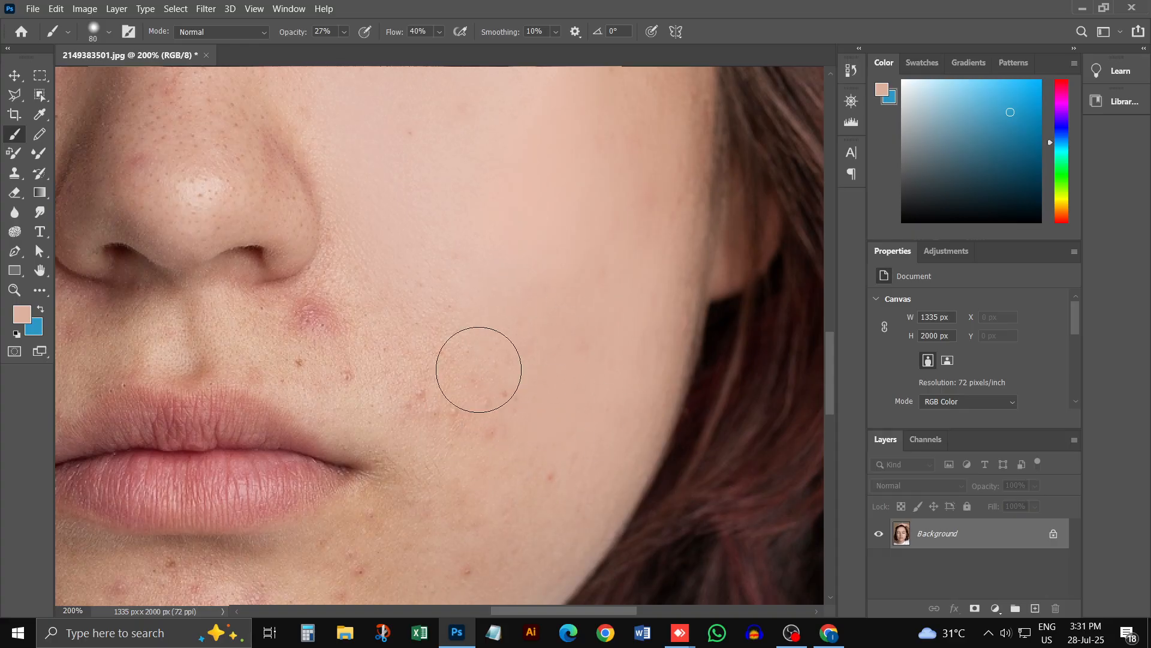
Step: Sample the neighbouring cheek tones and paint over the acne cluster between the lower cheek and the mouth corner
{"action": "left_click", "coordinate": [524, 352], "text": "alt"}
{"action": "mouse_move", "coordinate": [437, 452]}
{"action": "left_mouse_down"}
{"action": "mouse_move", "coordinate": [480, 350]}
{"action": "mouse_move", "coordinate": [445, 413]}
{"action": "mouse_move", "coordinate": [450, 337]}
{"action": "mouse_move", "coordinate": [419, 390]}
{"action": "mouse_move", "coordinate": [455, 314]}
{"action": "mouse_move", "coordinate": [476, 401]}
{"action": "mouse_move", "coordinate": [483, 252]}
{"action": "mouse_move", "coordinate": [442, 288]}
{"action": "mouse_move", "coordinate": [448, 315]}
{"action": "left_mouse_up"}
{"action": "left_click", "coordinate": [569, 361], "text": "alt"}
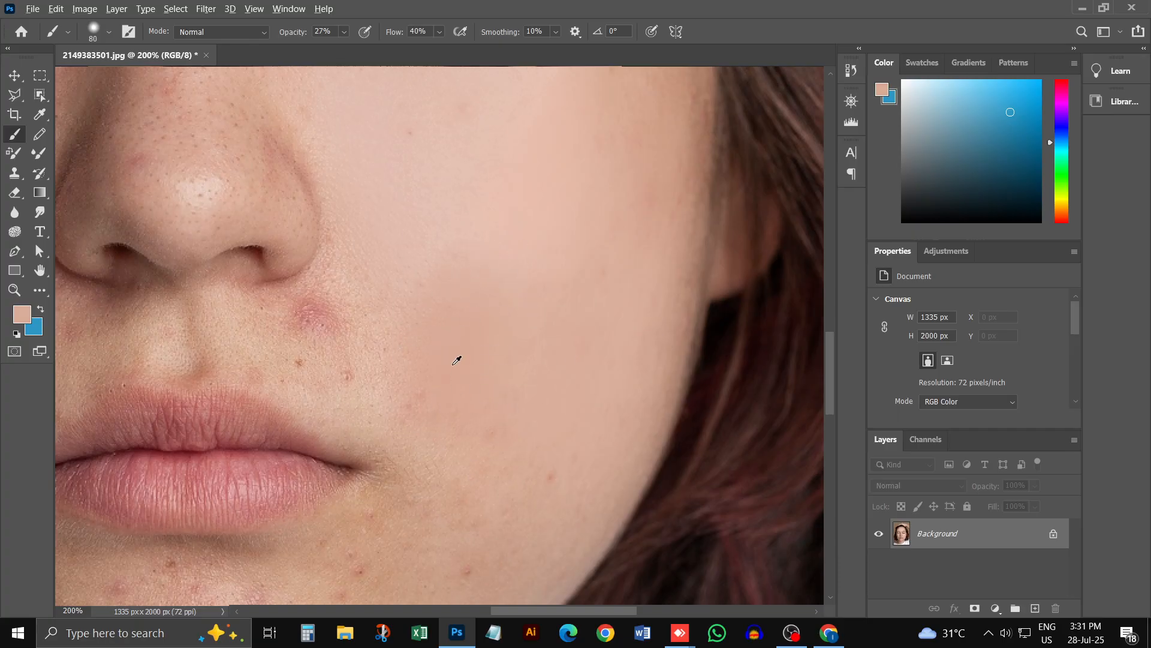
{"action": "mouse_move", "coordinate": [504, 251]}
{"action": "left_mouse_down"}
{"action": "mouse_move", "coordinate": [458, 419]}
{"action": "mouse_move", "coordinate": [376, 363]}
{"action": "mouse_move", "coordinate": [413, 357]}
{"action": "mouse_move", "coordinate": [435, 391]}
{"action": "mouse_move", "coordinate": [583, 423]}
{"action": "mouse_move", "coordinate": [543, 368]}
{"action": "mouse_move", "coordinate": [411, 380]}
{"action": "left_mouse_up"}
Step: Set the brush to 70 px and paint sampled skin tones over the red blemishes between the nostril and the mouth corner
{"action": "left_click", "coordinate": [365, 279], "text": "alt"}
{"action": "key", "text": "["}
{"action": "mouse_move", "coordinate": [365, 279]}
{"action": "left_mouse_down"}
{"action": "mouse_move", "coordinate": [321, 362]}
{"action": "mouse_move", "coordinate": [307, 354]}
{"action": "mouse_move", "coordinate": [355, 284]}
{"action": "mouse_move", "coordinate": [302, 332]}
{"action": "mouse_move", "coordinate": [348, 288]}
{"action": "left_mouse_up"}
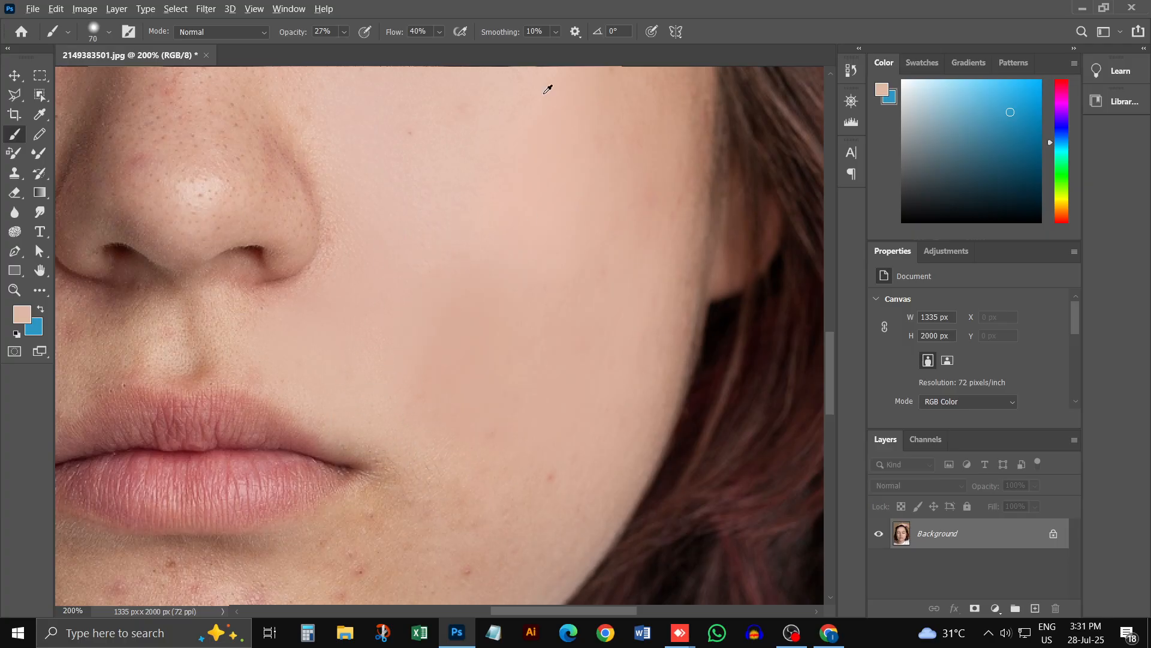
{"action": "left_click", "coordinate": [390, 196], "text": "alt"}
{"action": "scroll", "coordinate": [588, 319], "scroll_direction": "down", "scroll_amount": 4}
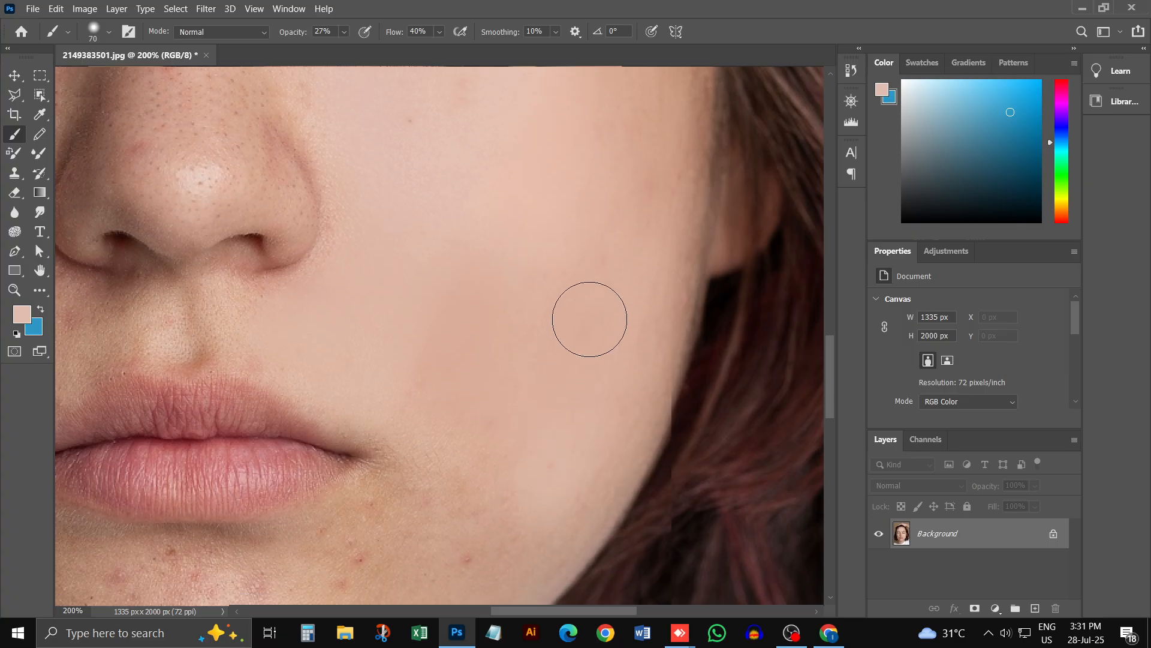
Step: Sample the skin tone below the mouth corner, lower the brush opacity to 23%, and paint over the chin spots
{"action": "scroll", "coordinate": [552, 386], "scroll_direction": "down", "scroll_amount": 2}
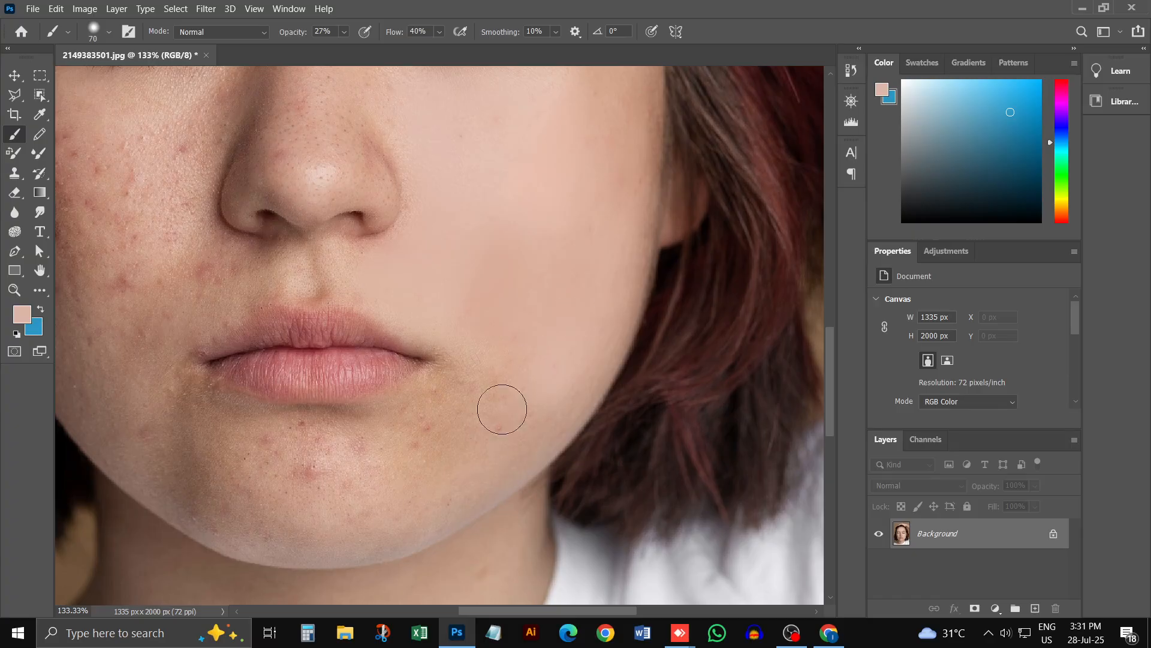
{"action": "left_click", "coordinate": [452, 453], "text": "alt"}
{"action": "left_click", "coordinate": [442, 416], "text": "alt"}
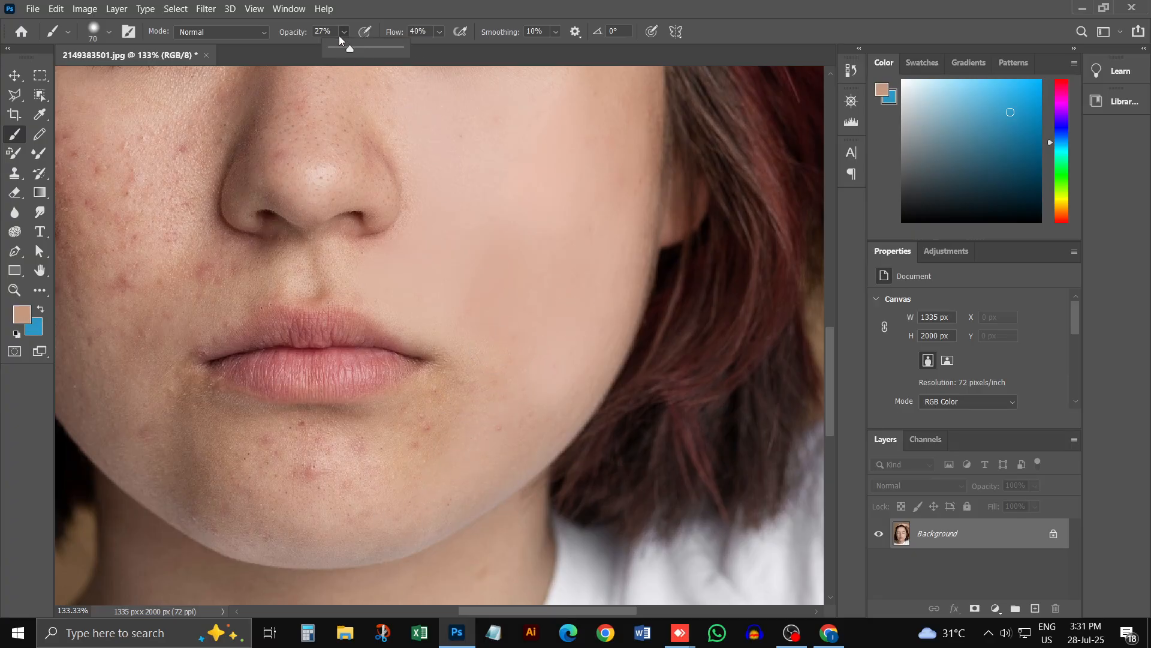
{"action": "left_click_drag", "start_coordinate": [347, 49], "coordinate": [351, 49]}
{"action": "left_click", "coordinate": [467, 400], "text": "alt"}
{"action": "mouse_move", "coordinate": [531, 344]}
{"action": "left_mouse_down"}
{"action": "mouse_move", "coordinate": [456, 429]}
{"action": "mouse_move", "coordinate": [413, 435]}
{"action": "mouse_move", "coordinate": [452, 392]}
{"action": "mouse_move", "coordinate": [400, 444]}
{"action": "mouse_move", "coordinate": [443, 431]}
{"action": "mouse_move", "coordinate": [462, 383]}
{"action": "mouse_move", "coordinate": [360, 488]}
{"action": "mouse_move", "coordinate": [467, 403]}
{"action": "mouse_move", "coordinate": [394, 469]}
{"action": "mouse_move", "coordinate": [480, 432]}
{"action": "mouse_move", "coordinate": [537, 426]}
{"action": "mouse_move", "coordinate": [388, 516]}
{"action": "mouse_move", "coordinate": [463, 502]}
{"action": "mouse_move", "coordinate": [408, 538]}
{"action": "mouse_move", "coordinate": [406, 522]}
{"action": "mouse_move", "coordinate": [377, 527]}
{"action": "mouse_move", "coordinate": [460, 411]}
{"action": "mouse_move", "coordinate": [346, 475]}
{"action": "mouse_move", "coordinate": [453, 403]}
{"action": "mouse_move", "coordinate": [424, 445]}
{"action": "mouse_move", "coordinate": [371, 459]}
{"action": "mouse_move", "coordinate": [449, 428]}
{"action": "mouse_move", "coordinate": [346, 479]}
{"action": "mouse_move", "coordinate": [378, 456]}
{"action": "mouse_move", "coordinate": [270, 473]}
{"action": "mouse_move", "coordinate": [354, 438]}
{"action": "mouse_move", "coordinate": [265, 494]}
{"action": "mouse_move", "coordinate": [452, 418]}
{"action": "mouse_move", "coordinate": [192, 469]}
{"action": "mouse_move", "coordinate": [325, 448]}
{"action": "left_mouse_up"}
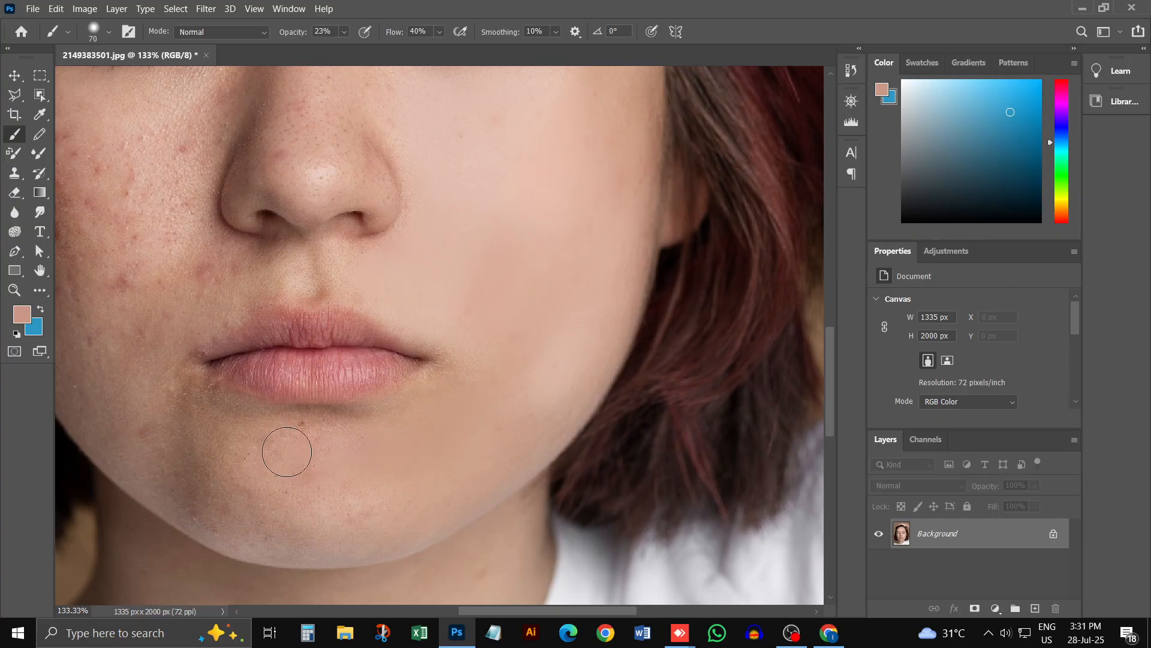
Step: Resample skin tones on the chin and paint over the remaining chin spots and the uneven skin beside the mouth corner
{"action": "left_click", "coordinate": [311, 490], "text": "alt"}
{"action": "left_click", "coordinate": [343, 486], "text": "alt"}
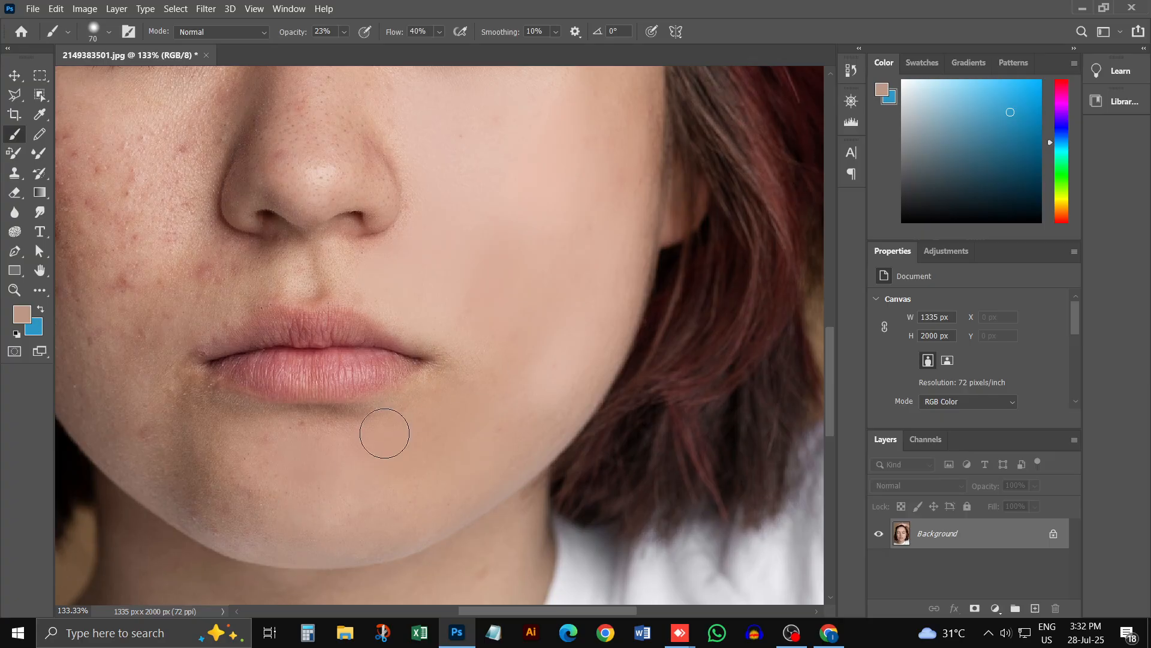
{"action": "left_click", "coordinate": [430, 383], "text": "alt"}
{"action": "left_click", "coordinate": [410, 403], "text": "alt"}
{"action": "left_click_drag", "start_coordinate": [455, 368], "coordinate": [431, 397]}
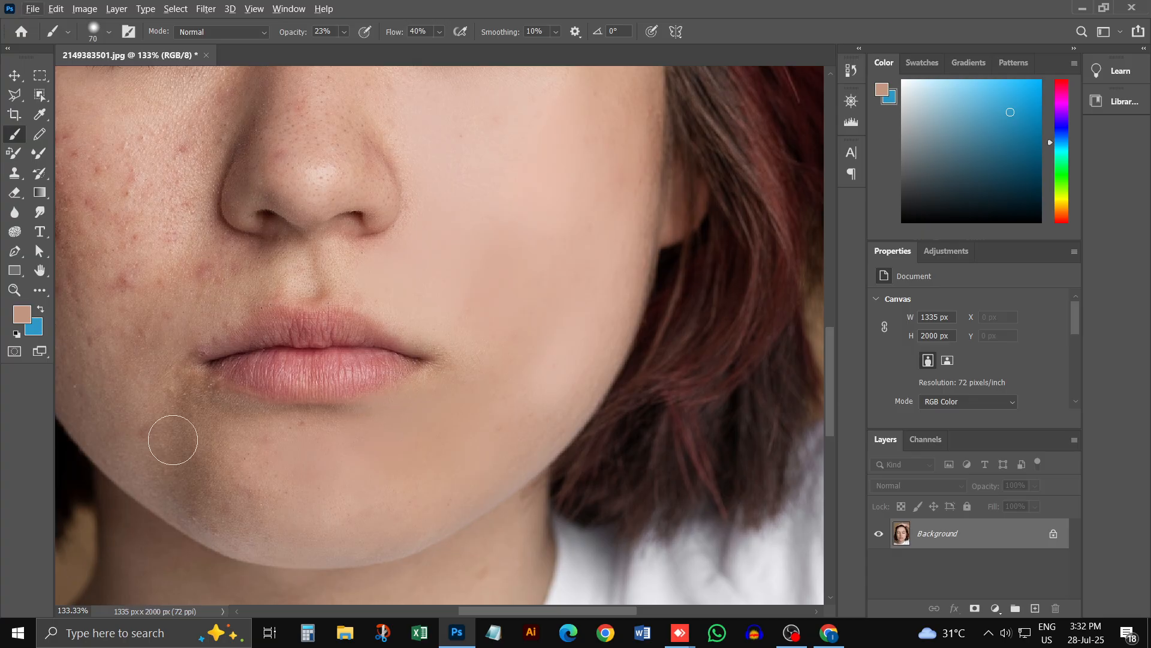
Step: Examine the retouched areas across the whole portrait and compare them with the untreated cheek
{"action": "key", "text": "ctrl+minus"}
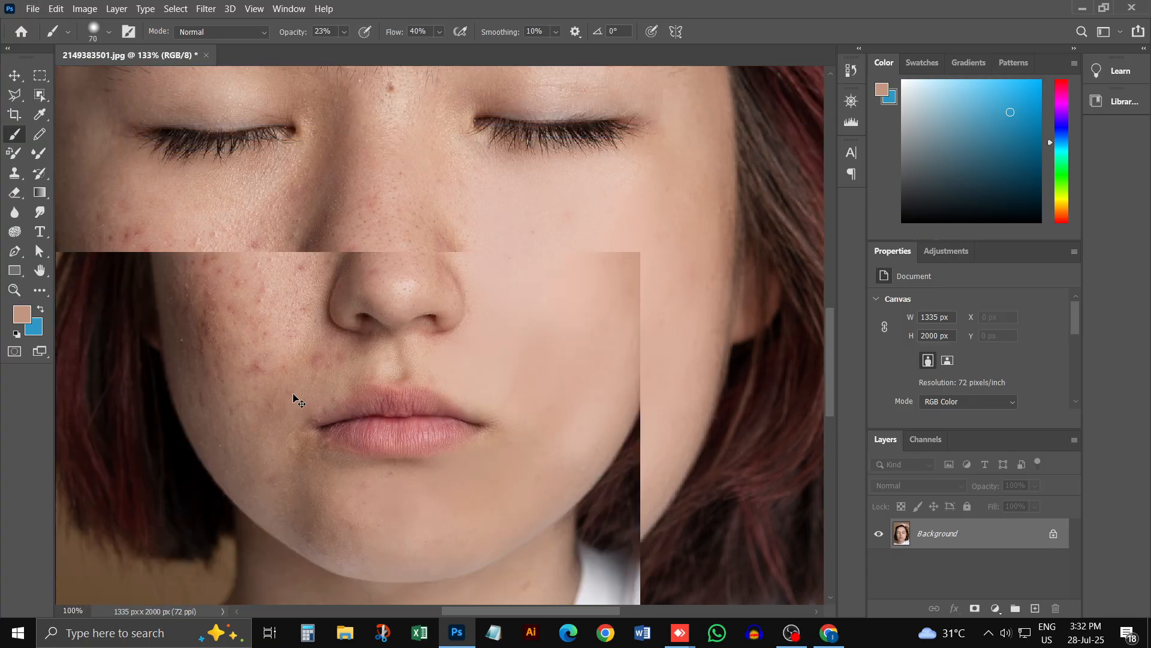
{"action": "key", "text": "ctrl+minus"}
{"action": "key", "text": "ctrl+minus"}
{"action": "key", "text": "ctrl+minus"}
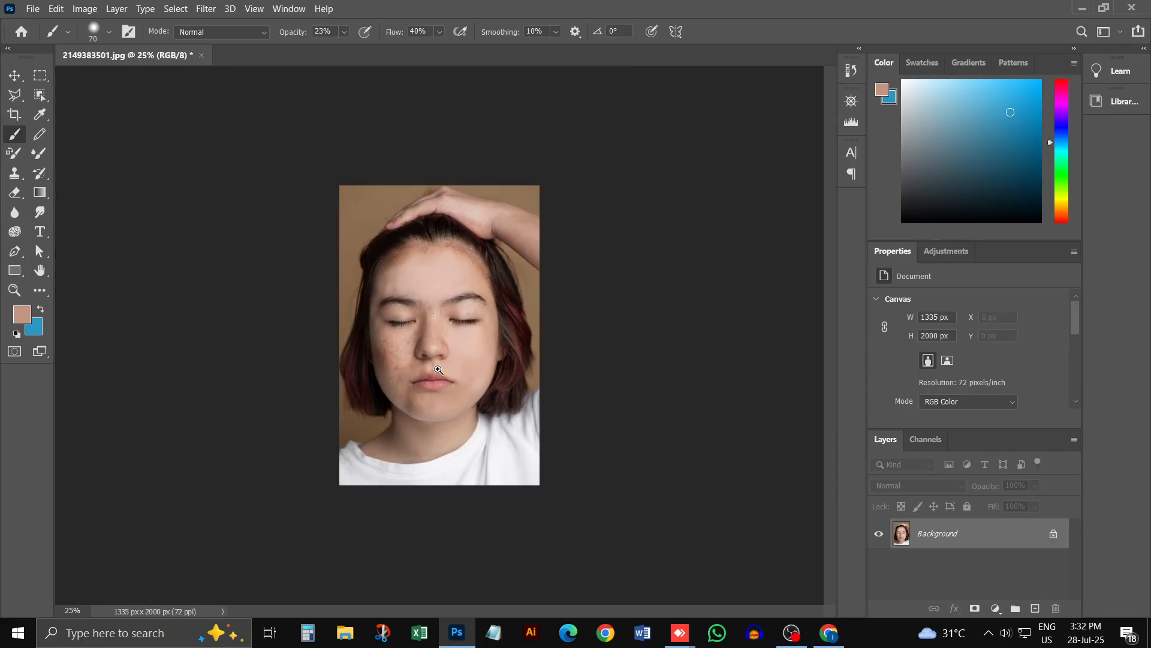
{"action": "key", "text": "ctrl+plus"}
{"action": "key", "text": "ctrl+plus"}
{"action": "key", "text": "ctrl+plus"}
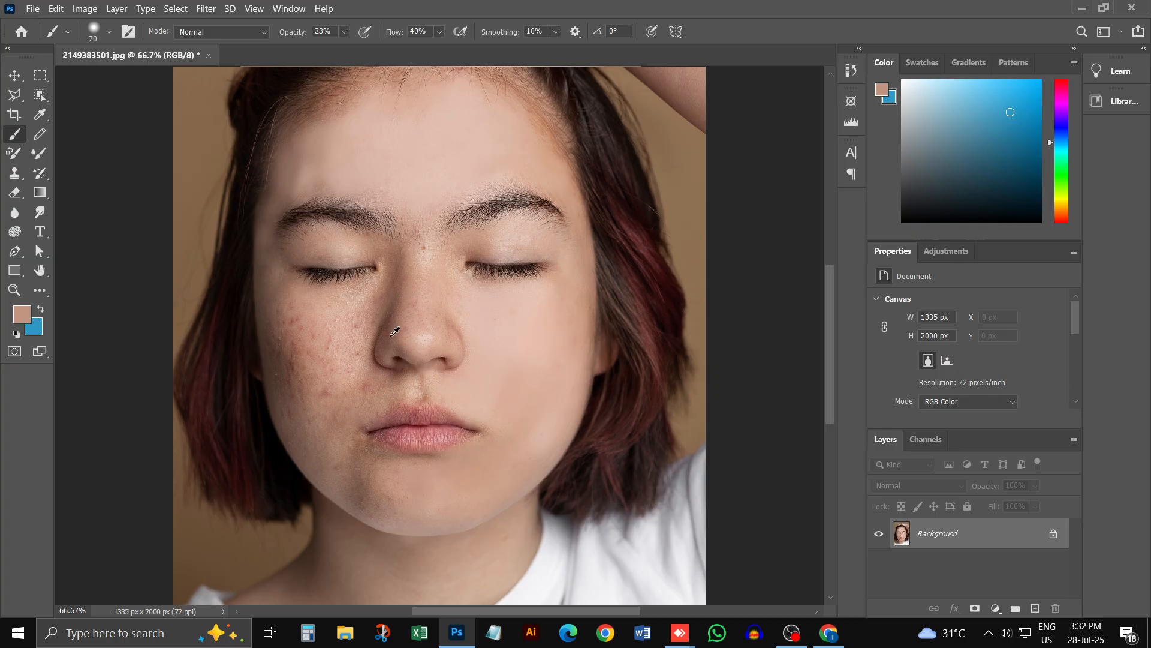
Step: Try painting a sampled dark skin tone along the untreated cheek's outer edge, and undo the stroke
{"action": "left_click", "coordinate": [307, 308], "text": "alt"}
{"action": "left_click", "coordinate": [248, 268], "text": "alt"}
{"action": "left_click_drag", "start_coordinate": [256, 271], "coordinate": [260, 363]}
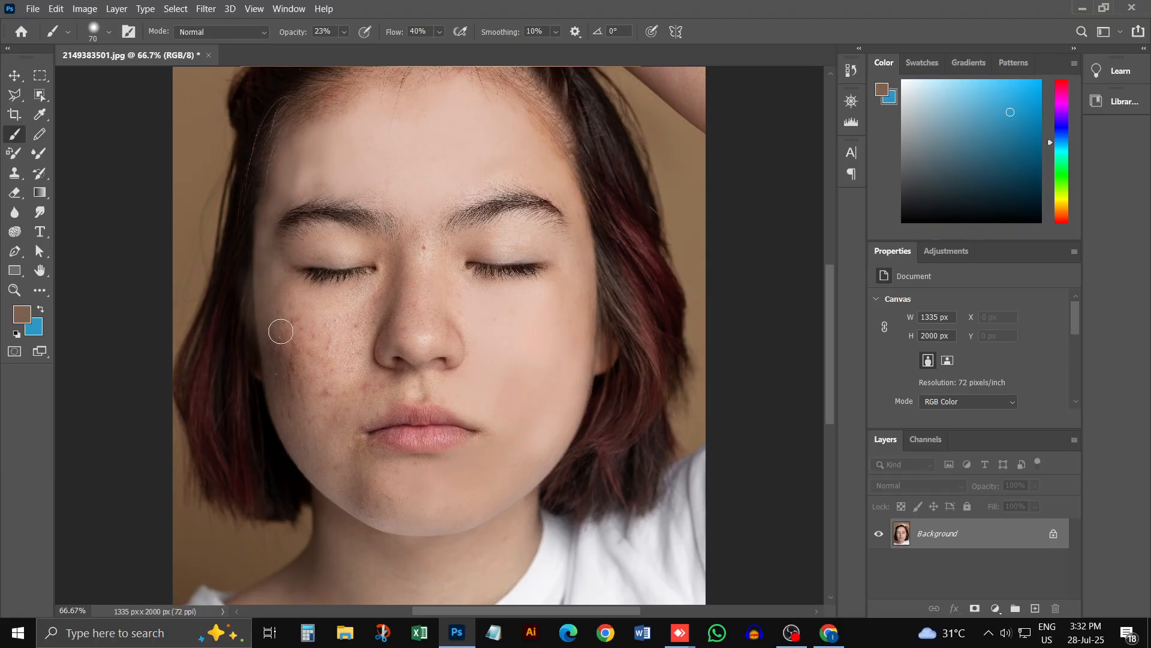
{"action": "key", "text": "ctrl+z"}
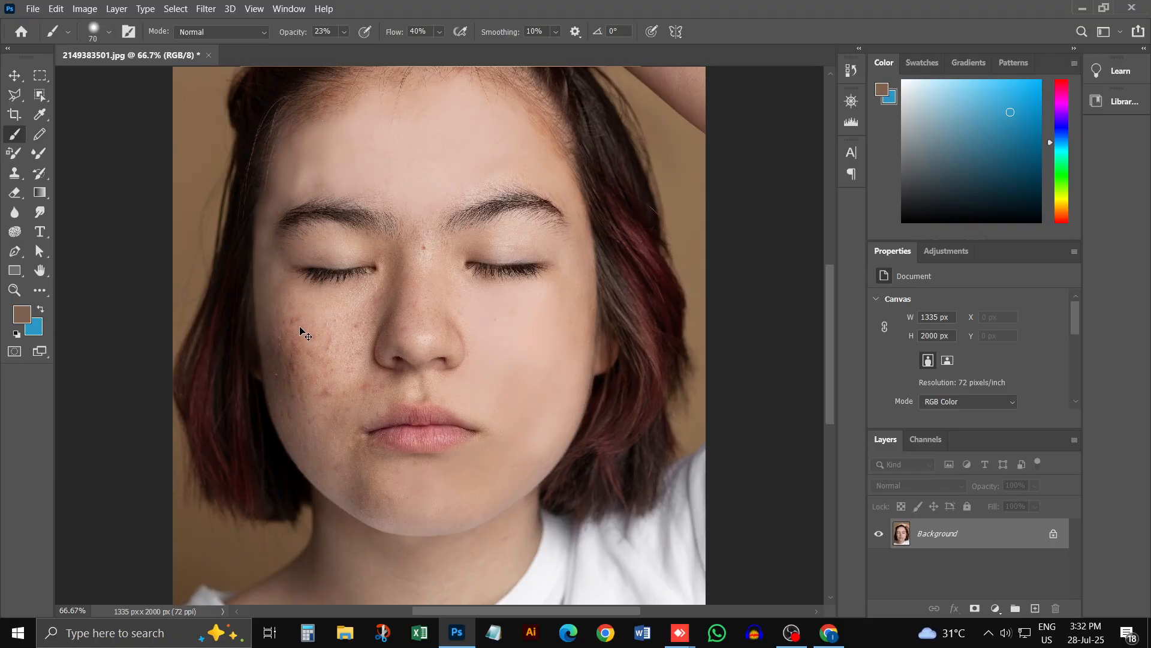
Step: Sample skin tones below the eye's outer corner and paint over the red spots on the untreated cheek's upper outer part
{"action": "left_click", "coordinate": [288, 289], "text": "alt"}
{"action": "scroll", "coordinate": [252, 300], "scroll_direction": "up", "scroll_amount": 2}
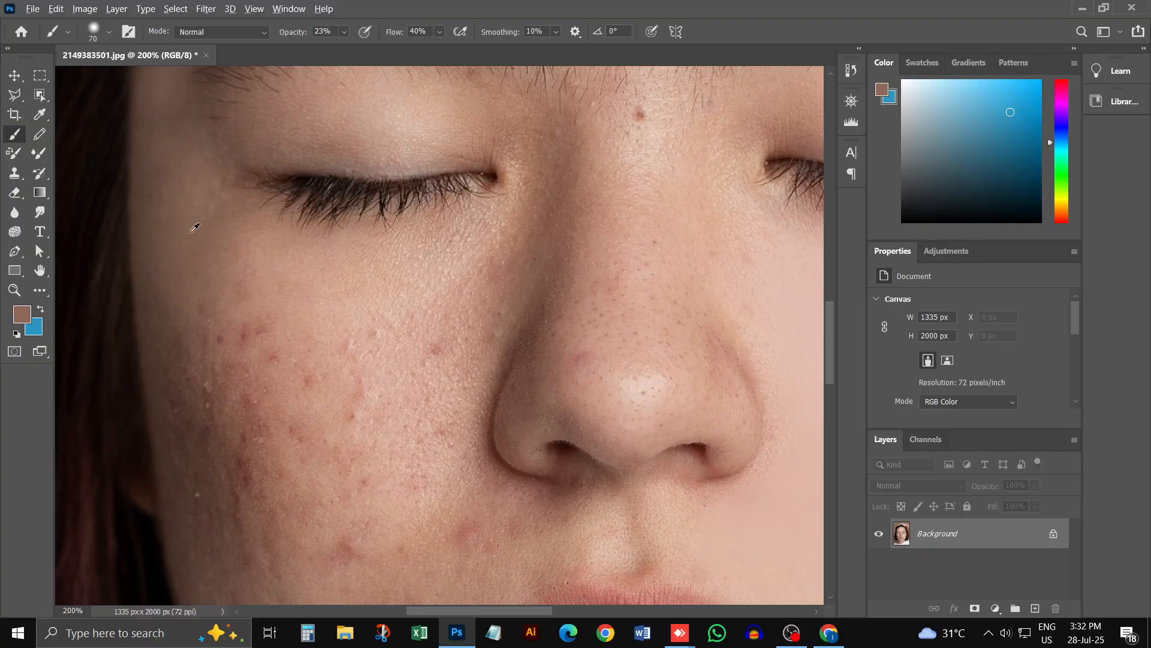
{"action": "left_click", "coordinate": [187, 252], "text": "alt"}
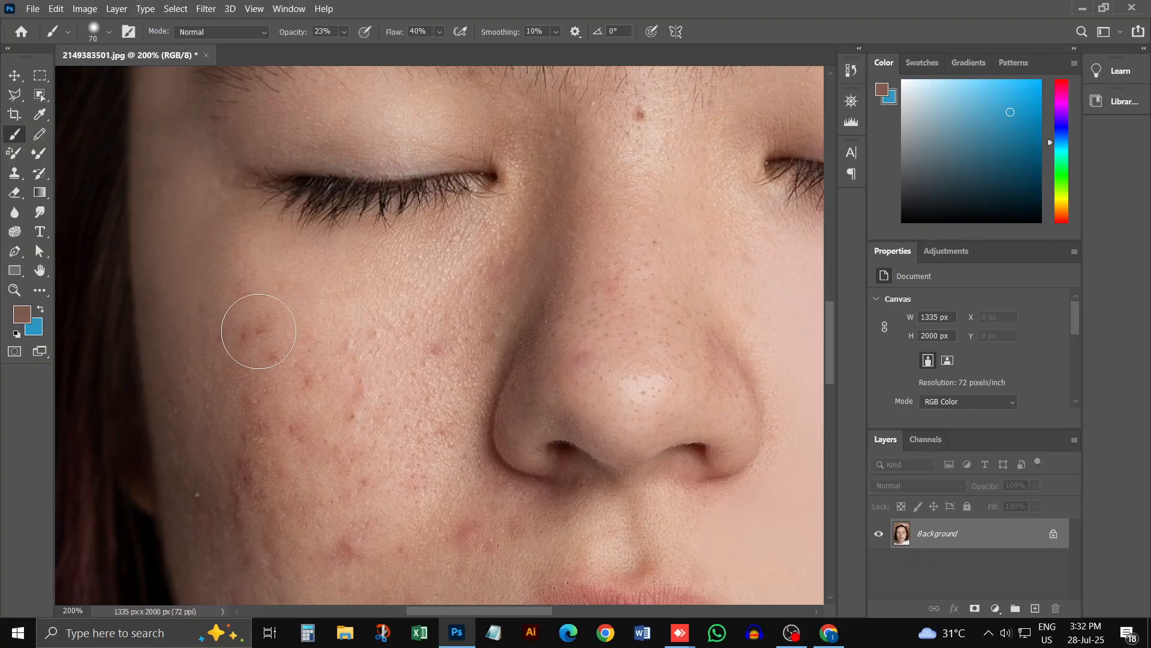
{"action": "left_click", "coordinate": [300, 253], "text": "alt"}
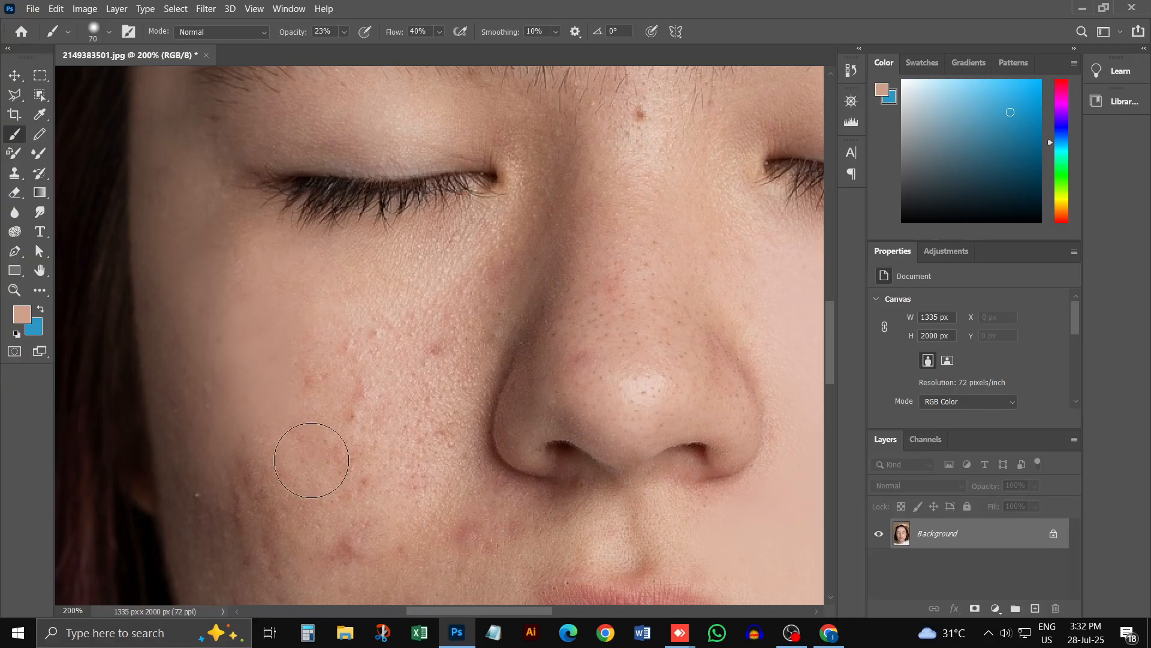
Step: Paint sampled skin tones over the textured skin beside the nose and across the inner cheek below the eye
{"action": "left_click_drag", "start_coordinate": [527, 240], "coordinate": [511, 258]}
{"action": "left_click", "coordinate": [467, 287], "text": "alt"}
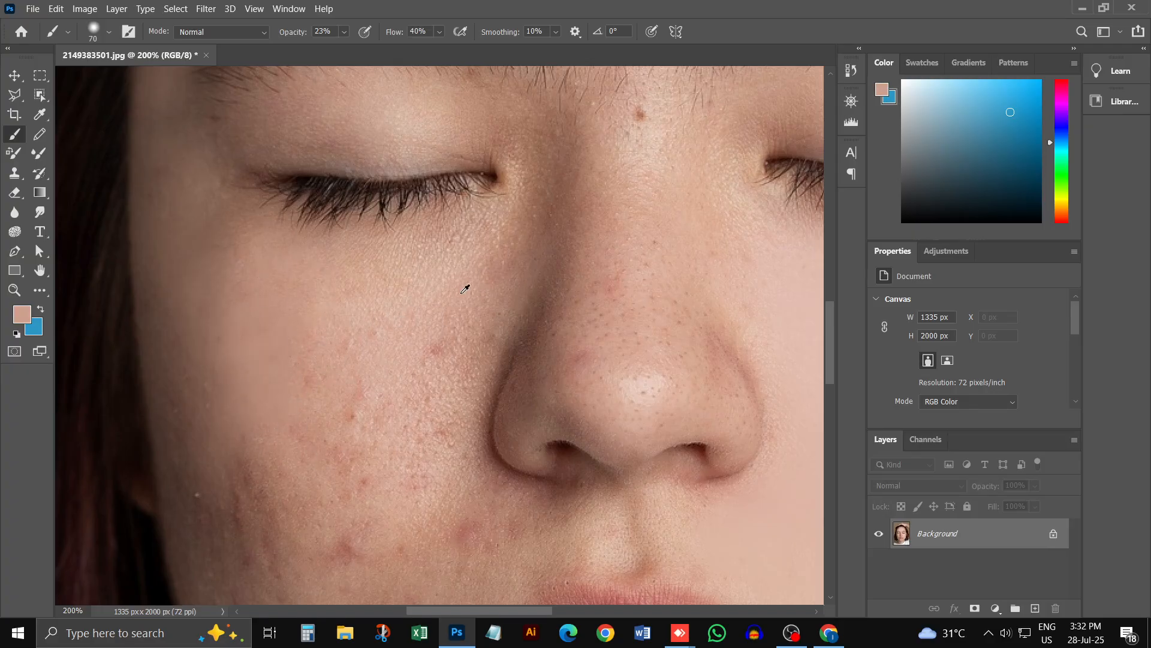
{"action": "left_click_drag", "start_coordinate": [520, 298], "coordinate": [495, 287]}
{"action": "left_click_drag", "start_coordinate": [474, 334], "coordinate": [477, 414]}
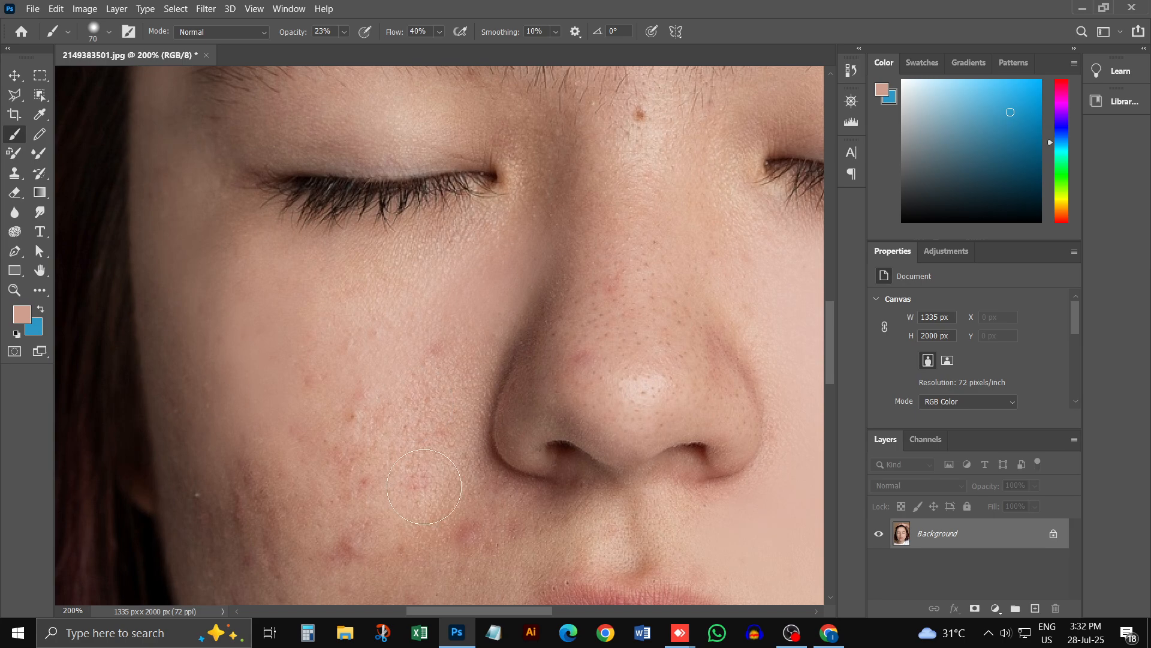
{"action": "left_click", "coordinate": [457, 298], "text": "alt"}
{"action": "mouse_move", "coordinate": [413, 357]}
{"action": "left_mouse_down"}
{"action": "mouse_move", "coordinate": [307, 508]}
{"action": "mouse_move", "coordinate": [278, 449]}
{"action": "mouse_move", "coordinate": [355, 355]}
{"action": "left_mouse_up"}
{"action": "left_click", "coordinate": [375, 295], "text": "alt"}
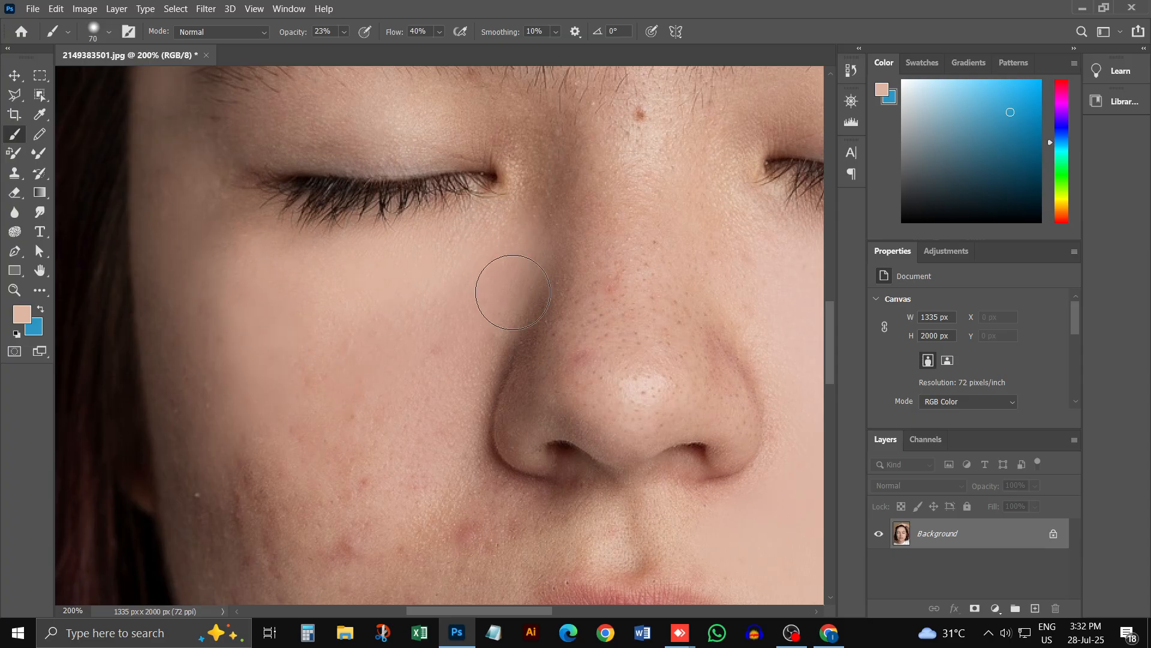
Step: Set the brush to 125 px and paint sampled skin tones over the acne on the middle and lower cheek
{"action": "key", "text": "bracketright"}
{"action": "key", "text": "bracketright"}
{"action": "key", "text": "bracketright"}
{"action": "key", "text": "bracketright"}
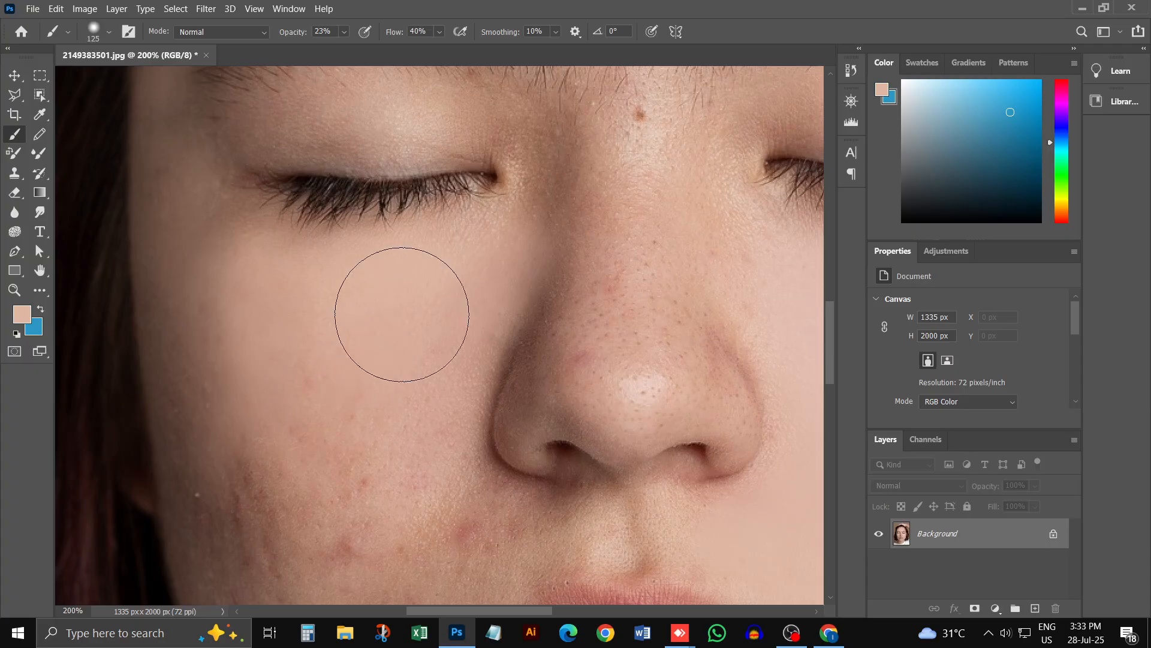
{"action": "mouse_move", "coordinate": [438, 313]}
{"action": "left_mouse_down"}
{"action": "mouse_move", "coordinate": [306, 360]}
{"action": "mouse_move", "coordinate": [413, 408]}
{"action": "left_mouse_up"}
{"action": "left_click", "coordinate": [319, 418], "text": "alt"}
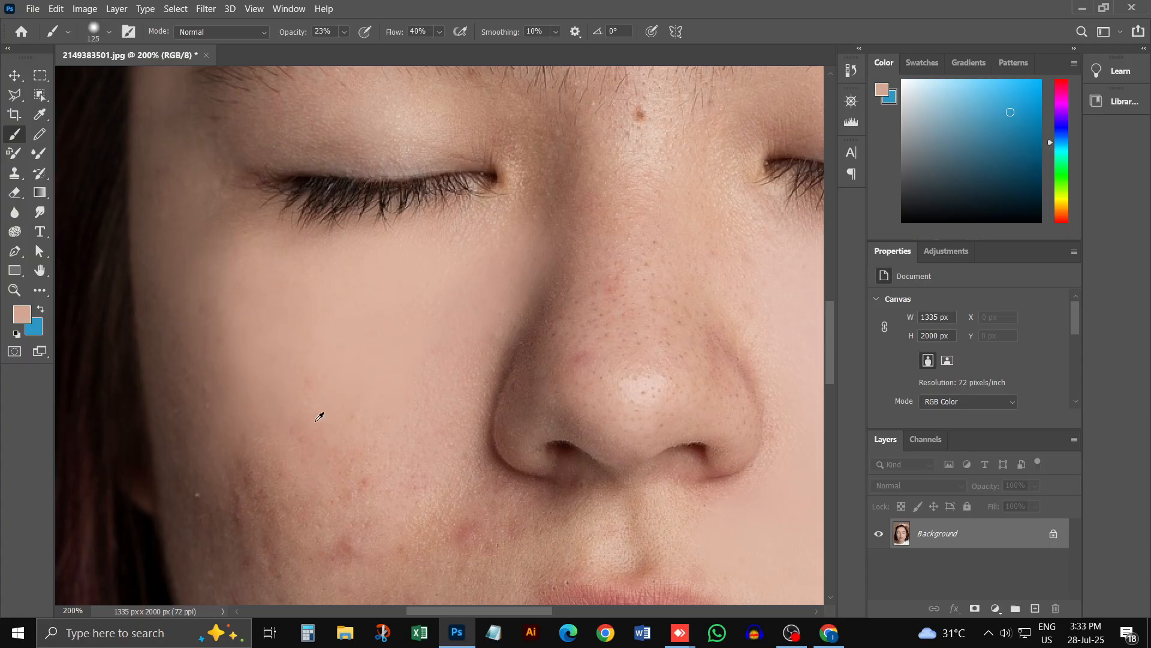
{"action": "left_click_drag", "start_coordinate": [267, 567], "coordinate": [303, 512]}
Step: Set the brush to 90 px and paint sampled skin tones over the lower cheek and its shaded outer edge
{"action": "scroll", "coordinate": [343, 435], "scroll_direction": "down", "scroll_amount": 1}
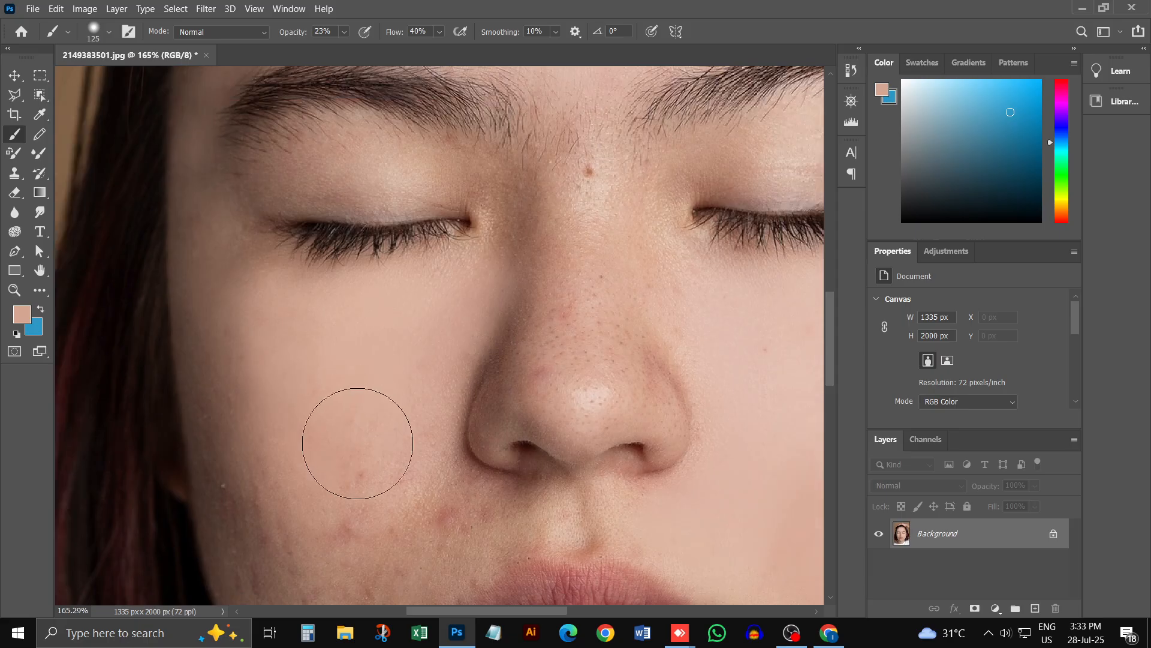
{"action": "scroll", "coordinate": [413, 426], "scroll_direction": "down", "scroll_amount": 1}
{"action": "scroll", "coordinate": [419, 408], "scroll_direction": "down", "scroll_amount": 3}
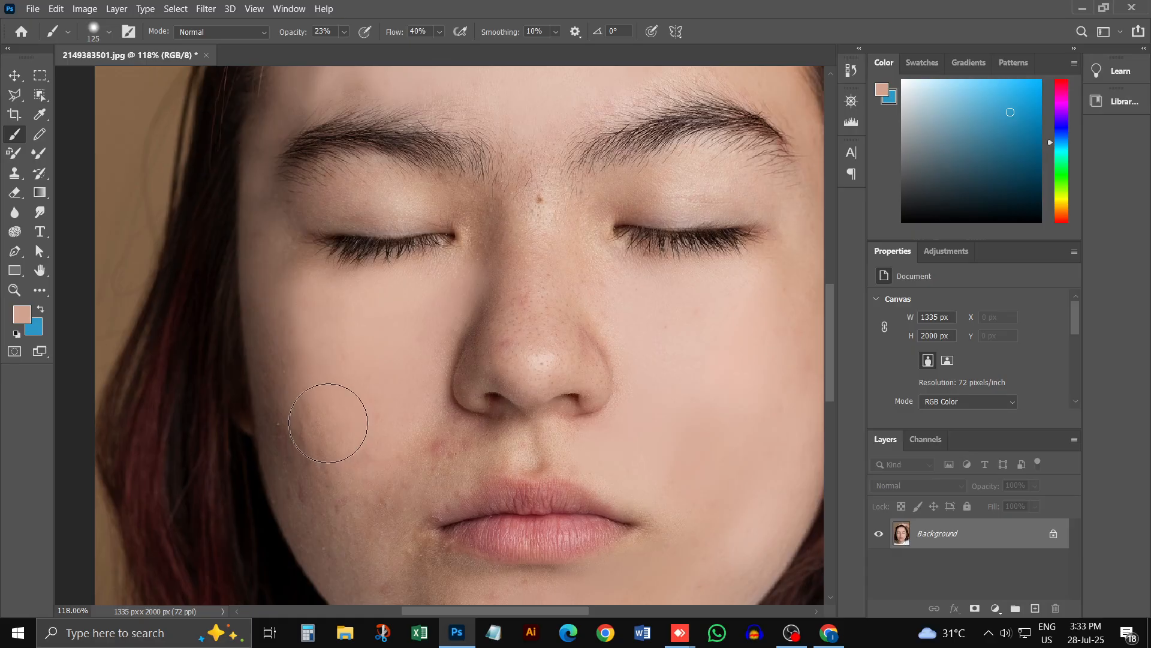
{"action": "key", "text": "bracketleft"}
{"action": "key", "text": "bracketleft"}
{"action": "left_click", "coordinate": [342, 429], "text": "alt"}
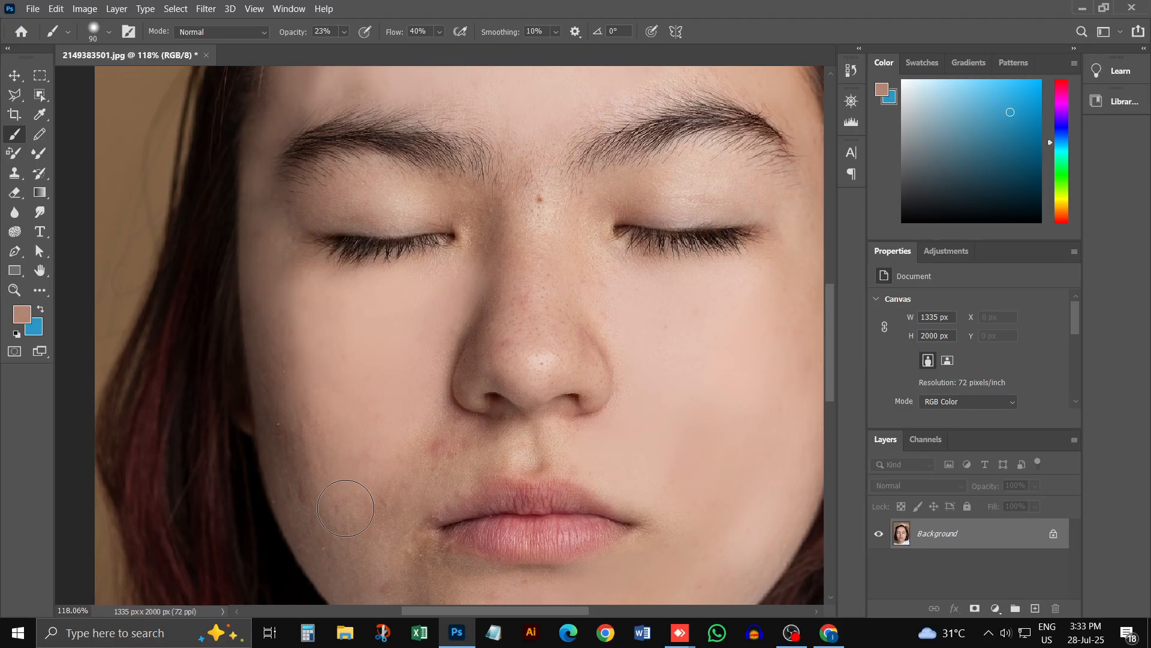
{"action": "left_click", "coordinate": [294, 444], "text": "alt"}
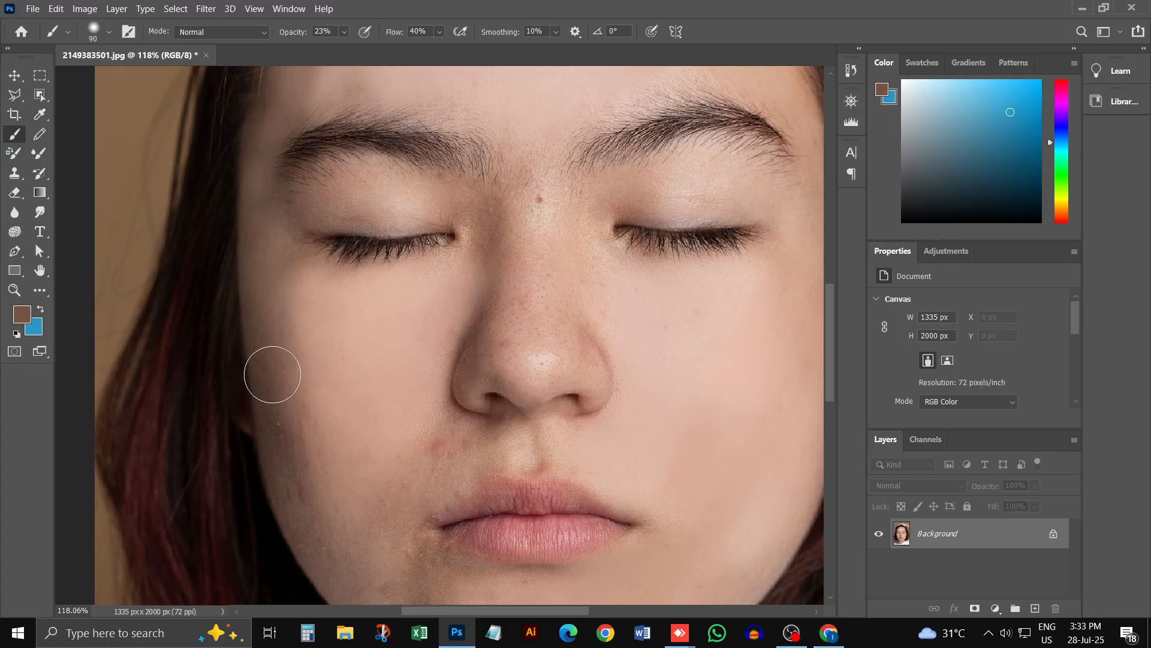
Step: Set the brush to 70 px and paint sampled skin tones along the jaw, below the mouth corner and over the chin's shaded side
{"action": "key", "text": "bracketleft"}
{"action": "key", "text": "bracketleft"}
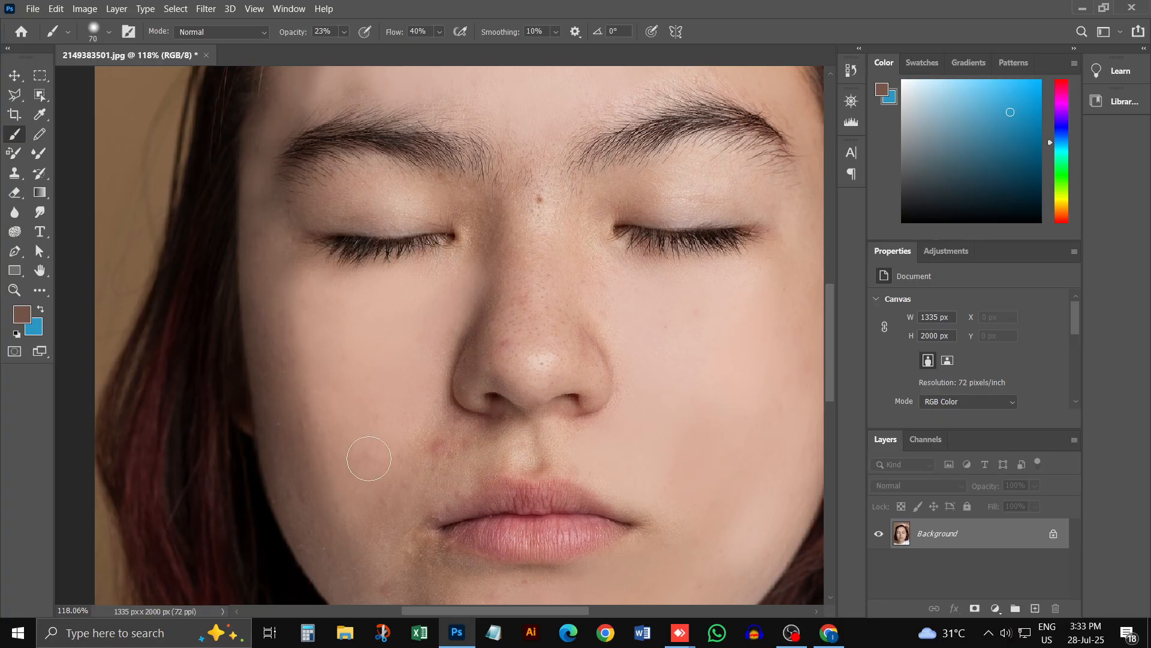
{"action": "scroll", "coordinate": [367, 457], "scroll_direction": "down", "scroll_amount": 5}
{"action": "left_click", "coordinate": [378, 323], "text": "alt"}
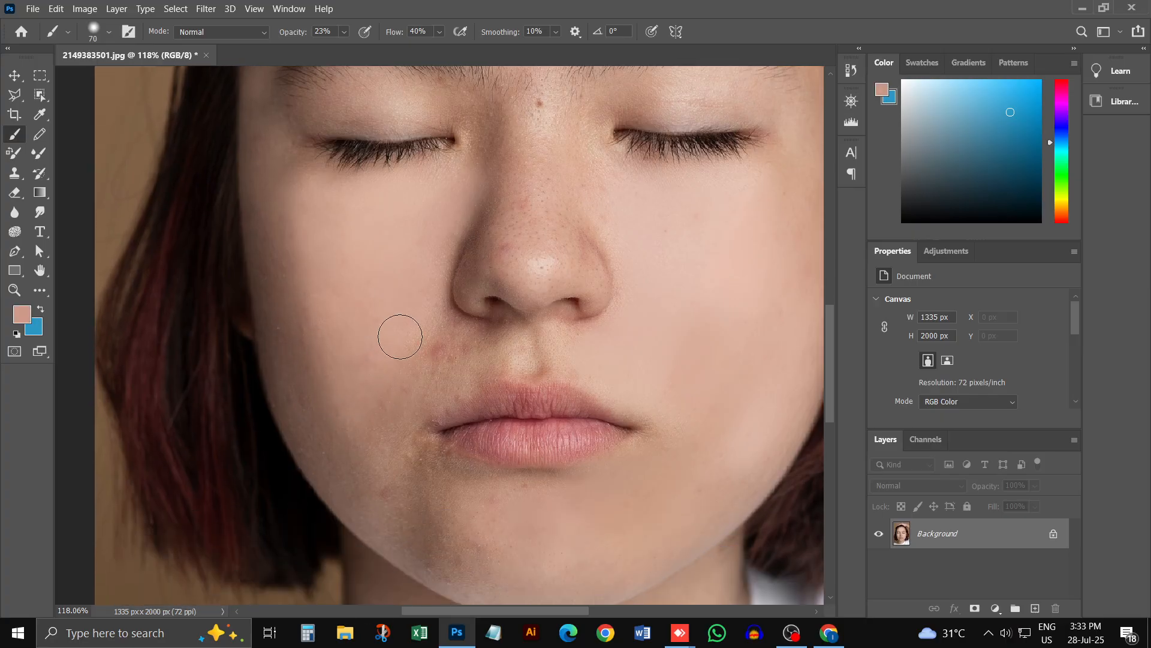
{"action": "left_click", "coordinate": [388, 421], "text": "alt"}
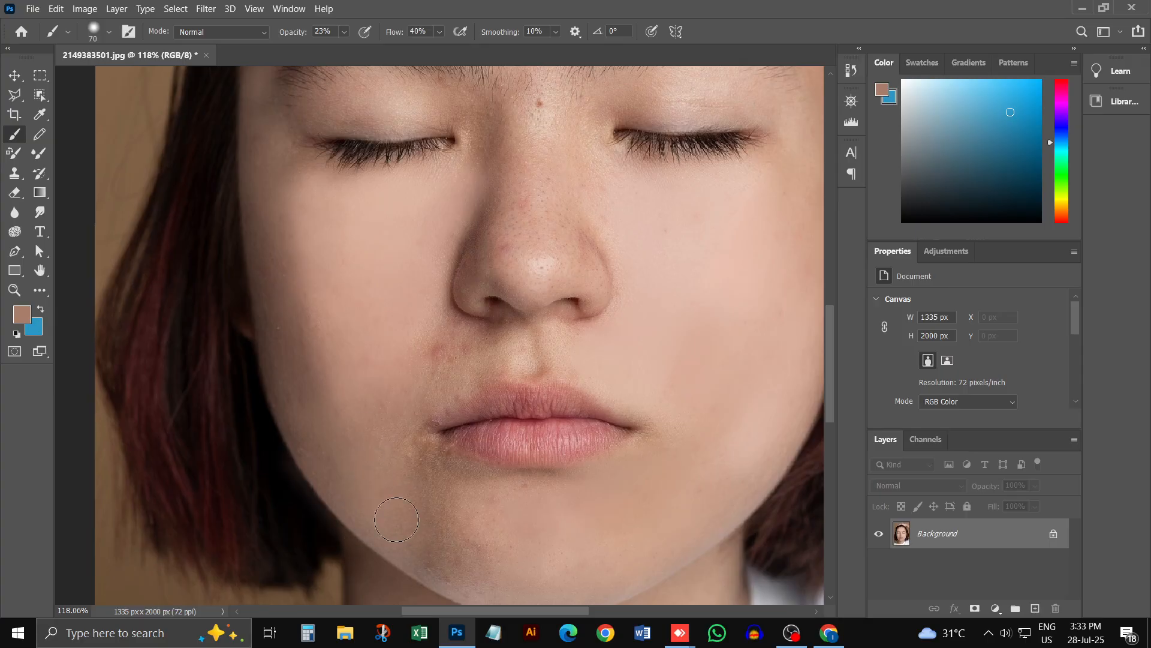
{"action": "left_click", "coordinate": [434, 471], "text": "alt"}
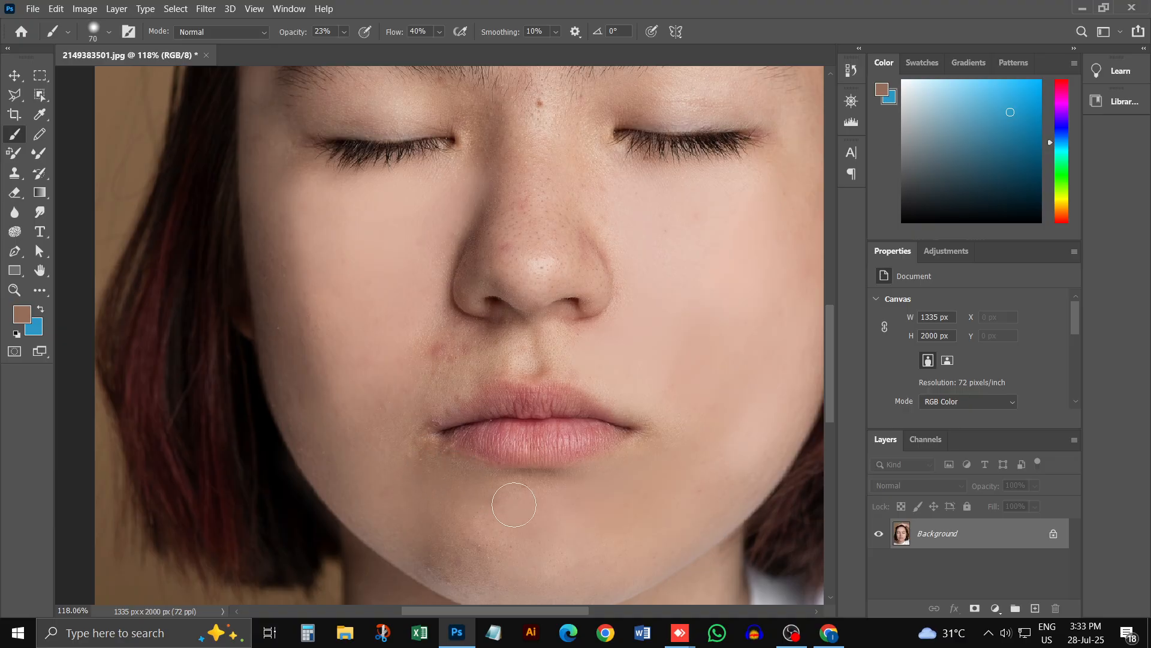
Step: Sample a chin tone, paint over the spots across the chin, and set the brush to 90 px for the area below the mouth
{"action": "scroll", "coordinate": [471, 556], "scroll_direction": "down", "scroll_amount": 3}
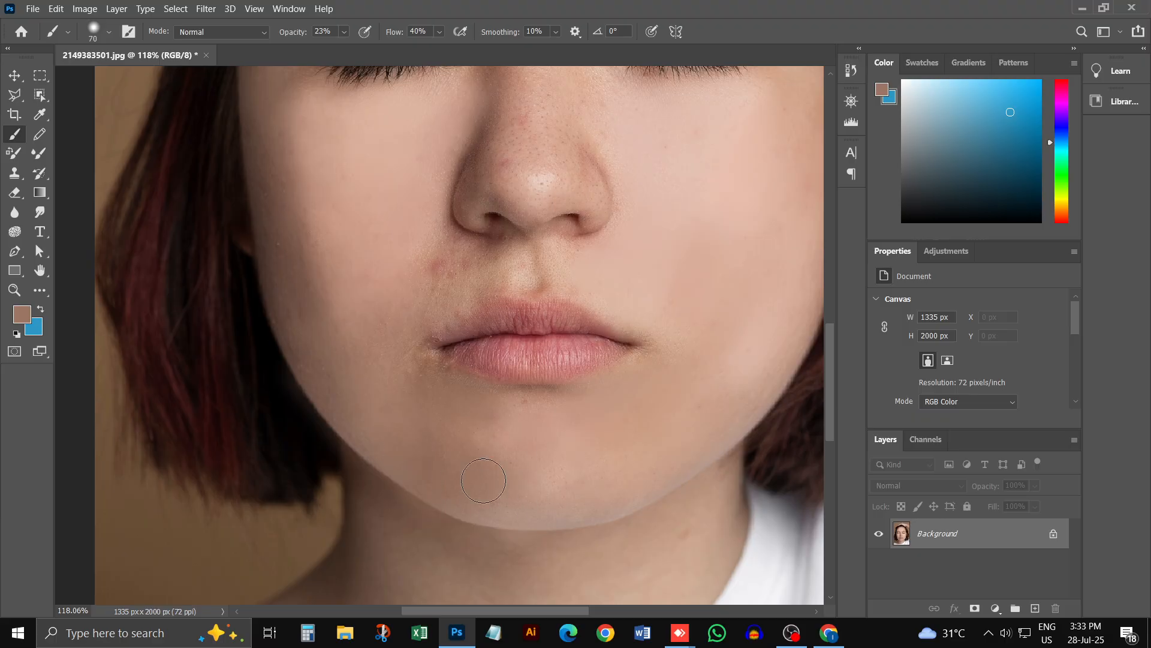
{"action": "left_click", "coordinate": [575, 445], "text": "alt"}
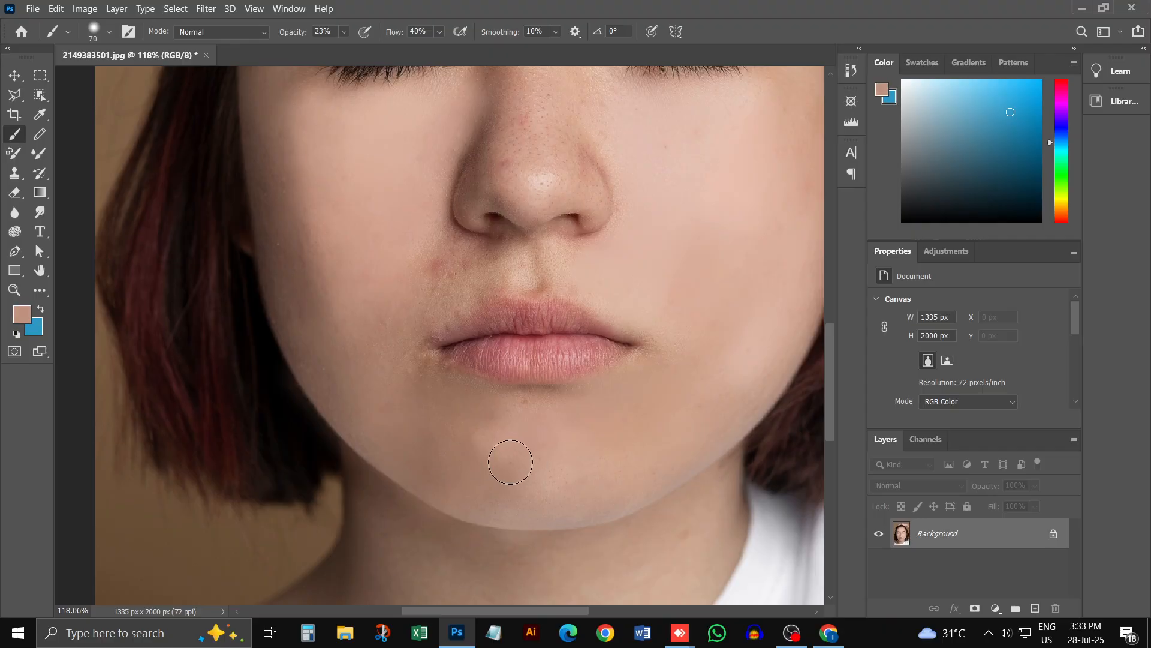
{"action": "key", "text": "bracketright"}
{"action": "key", "text": "bracketright"}
{"action": "key", "text": "bracketright"}
{"action": "key", "text": "bracketright"}
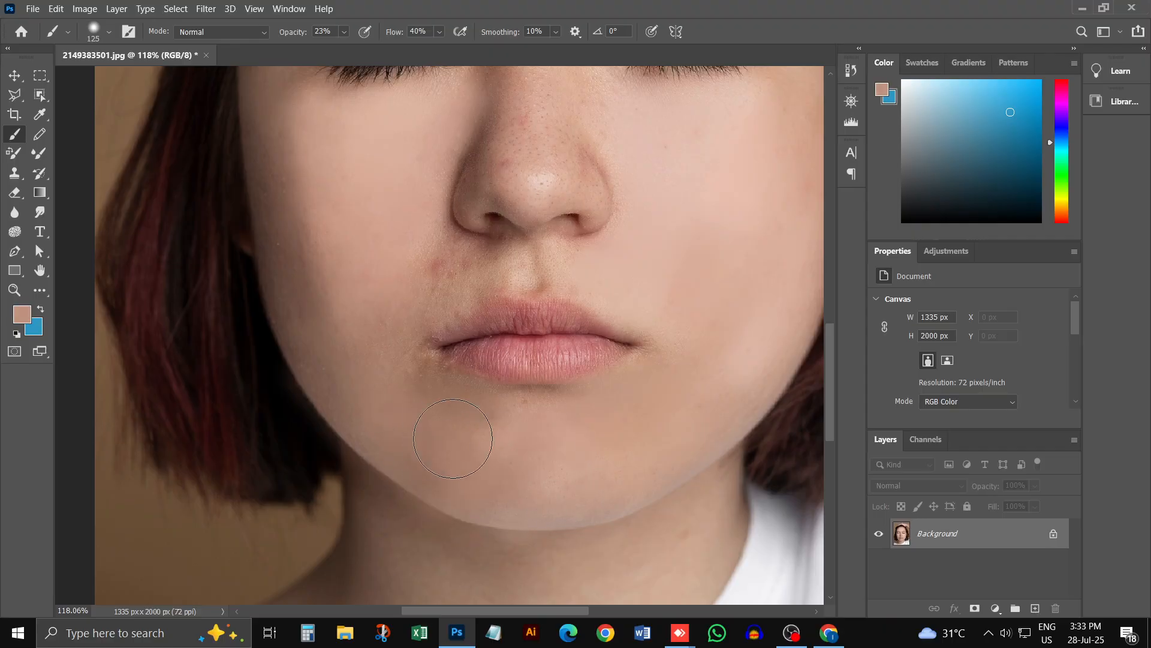
{"action": "key", "text": "bracketleft"}
{"action": "key", "text": "bracketleft"}
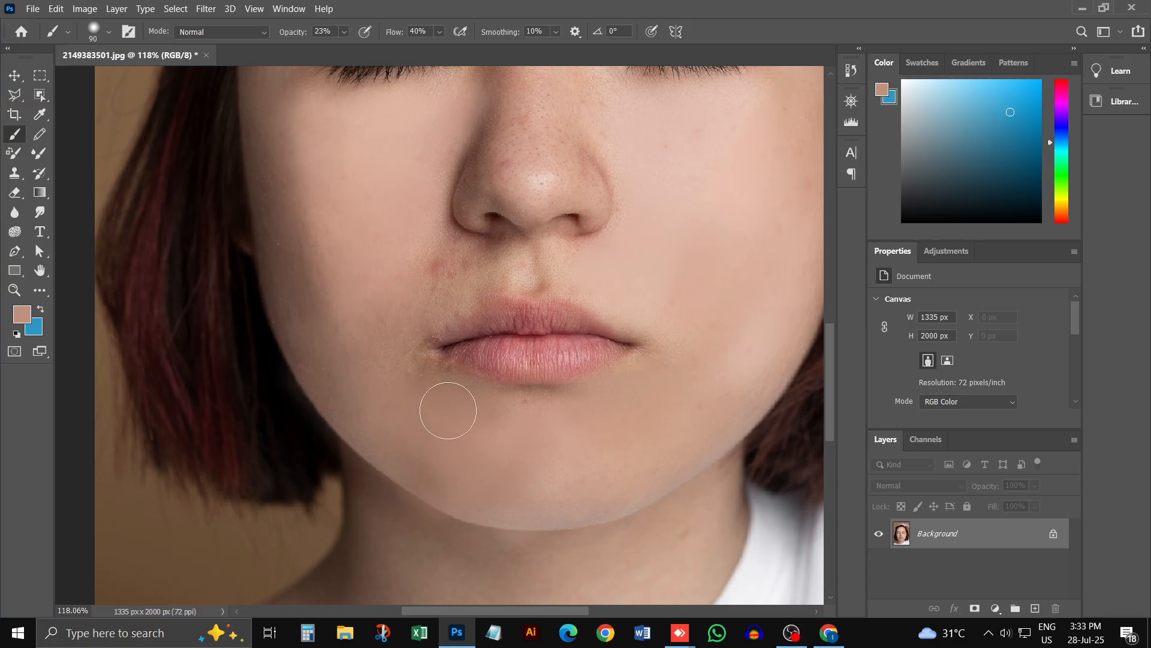
Step: Paint sampled skin tones over the red spots between the nostril and the mouth corner, reducing the brush to 60 px
{"action": "scroll", "coordinate": [415, 372], "scroll_direction": "up", "scroll_amount": 3}
{"action": "scroll", "coordinate": [413, 373], "scroll_direction": "up", "scroll_amount": 3}
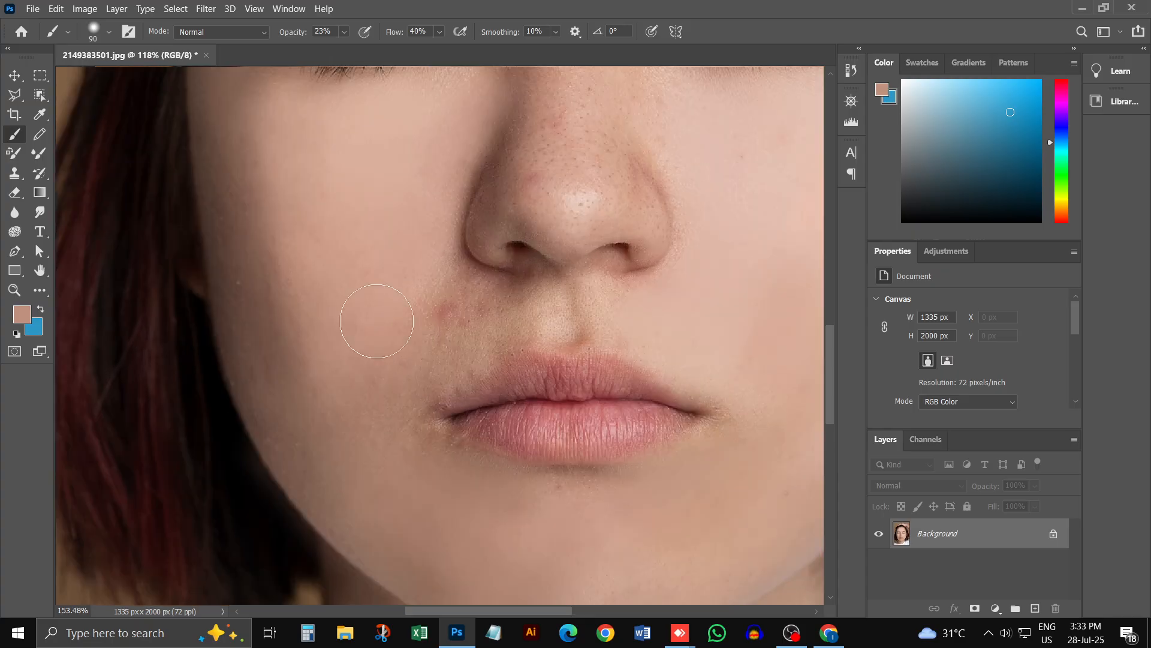
{"action": "left_click_drag", "start_coordinate": [466, 311], "coordinate": [415, 311]}
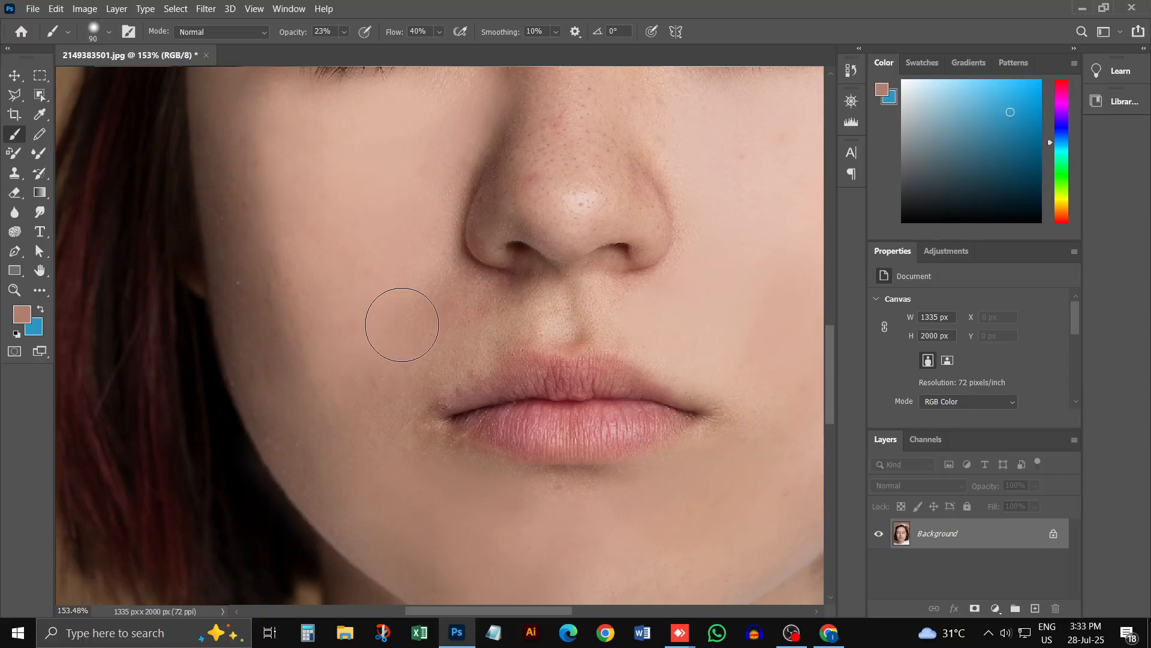
{"action": "key", "text": "bracketleft"}
{"action": "key", "text": "bracketleft"}
{"action": "key", "text": "bracketleft"}
{"action": "mouse_move", "coordinate": [411, 347]}
{"action": "left_mouse_down"}
{"action": "mouse_move", "coordinate": [483, 337]}
{"action": "mouse_move", "coordinate": [416, 350]}
{"action": "left_mouse_up"}
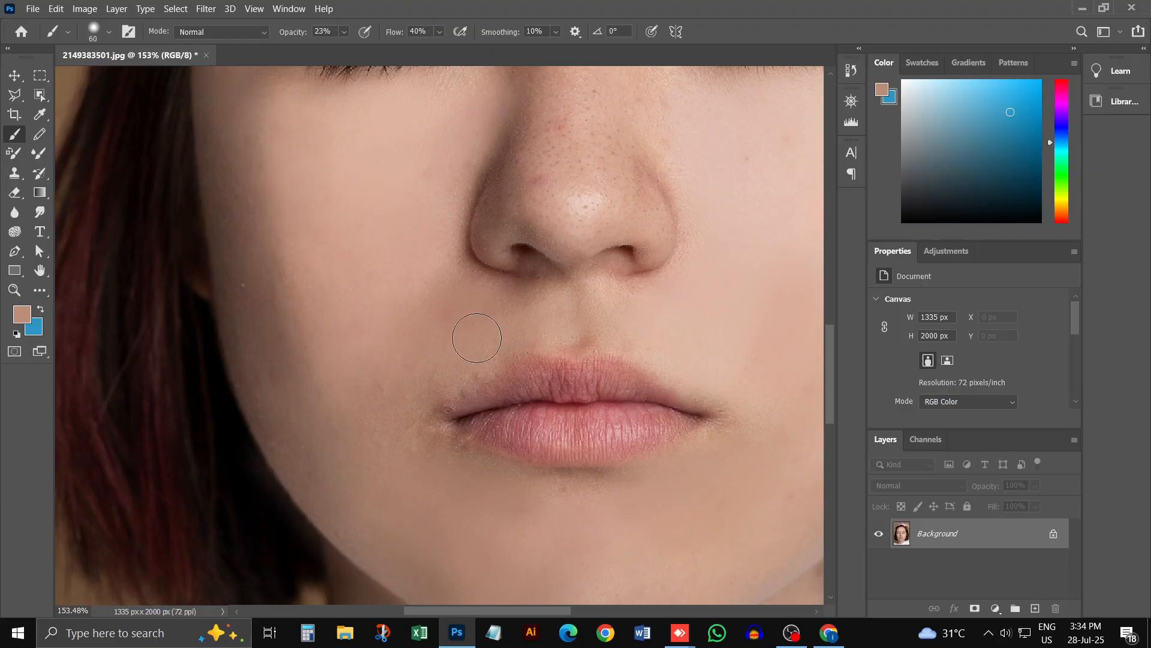
{"action": "left_click", "coordinate": [441, 271], "text": "alt"}
{"action": "left_click", "coordinate": [416, 227], "text": "alt"}
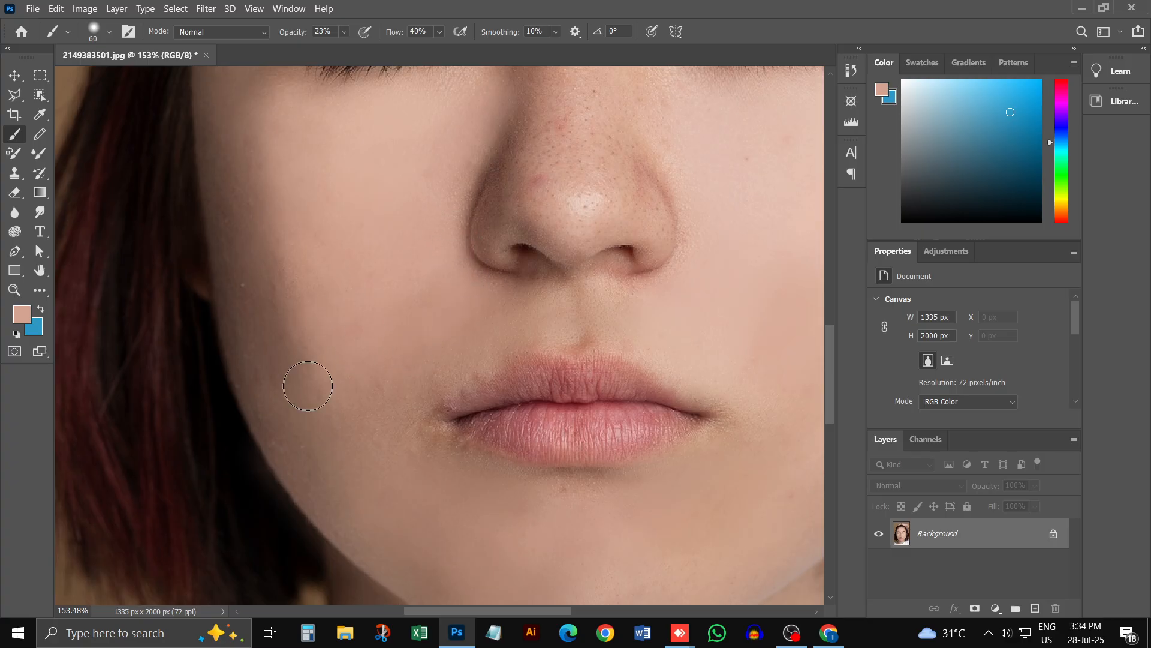
Step: Examine the retouched skin across the whole portrait, and inspect the nose's spots and pores up close
{"action": "scroll", "coordinate": [667, 274], "scroll_direction": "up", "scroll_amount": 3}
{"action": "scroll", "coordinate": [668, 273], "scroll_direction": "up", "scroll_amount": 6}
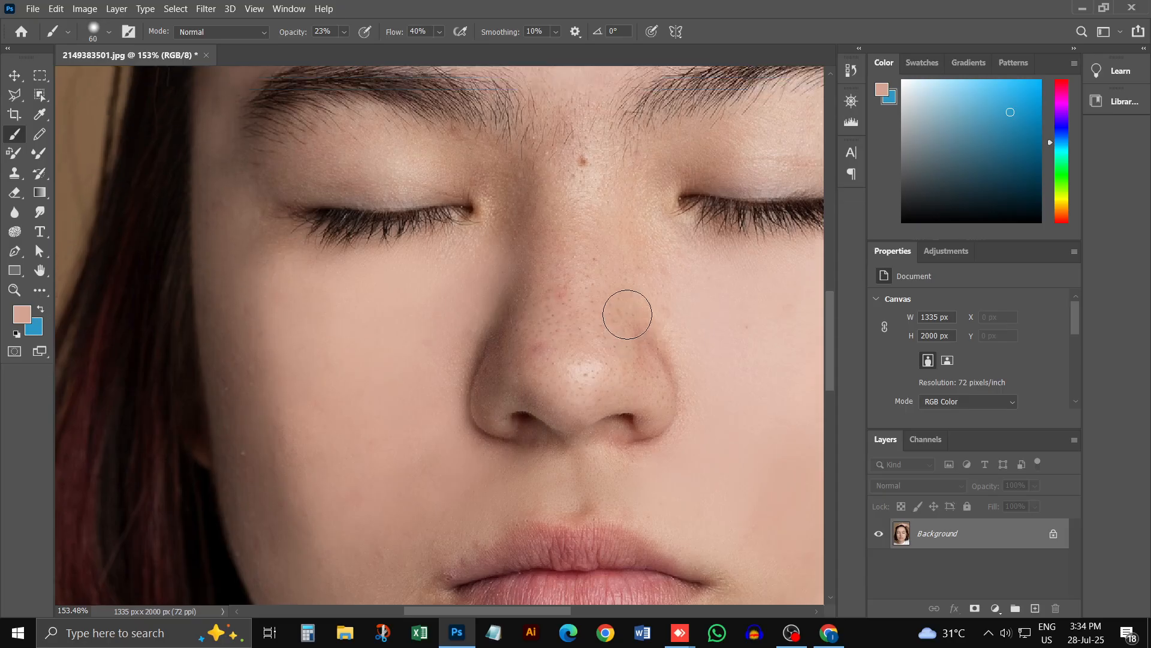
{"action": "key", "text": "bracketleft"}
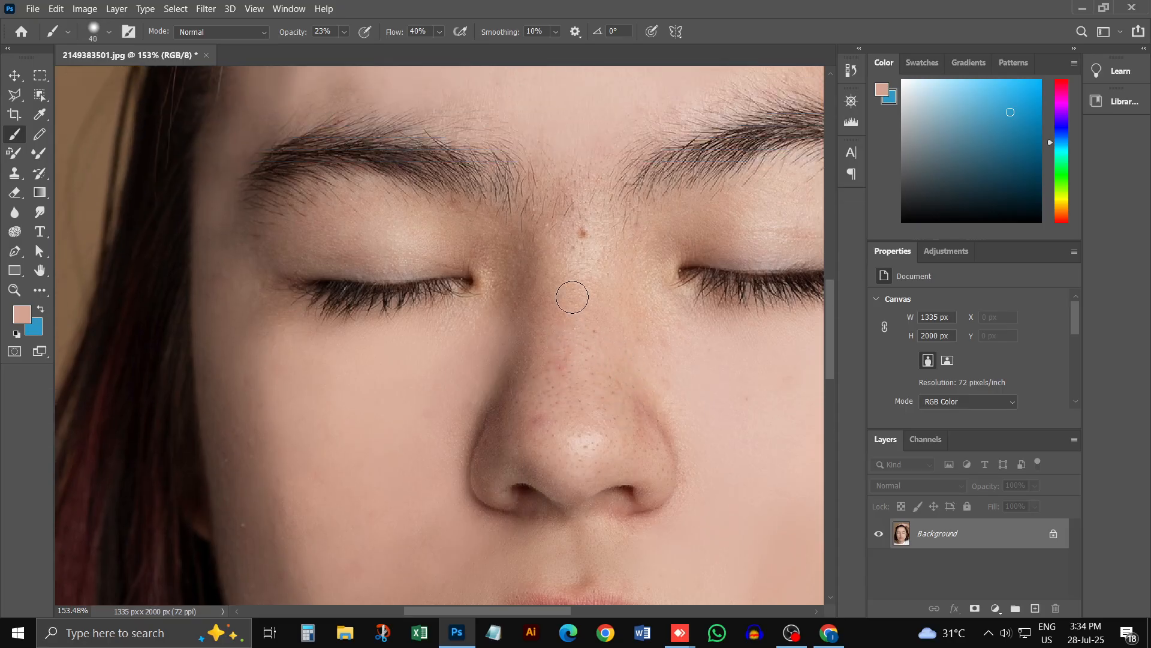
{"action": "key", "text": "ctrl+minus"}
{"action": "key", "text": "ctrl+minus"}
{"action": "key", "text": "ctrl+minus"}
{"action": "key", "text": "ctrl+minus"}
{"action": "key", "text": "ctrl+minus"}
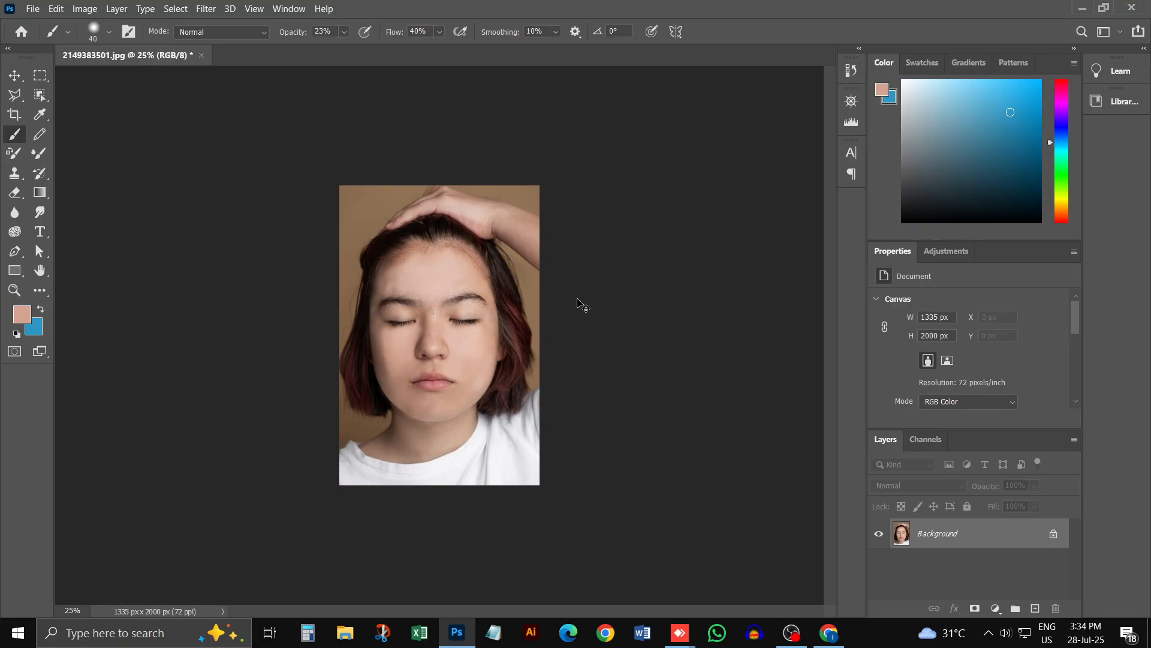
{"action": "left_click", "coordinate": [446, 367]}
{"action": "left_click", "coordinate": [433, 368]}
{"action": "left_click", "coordinate": [396, 369]}
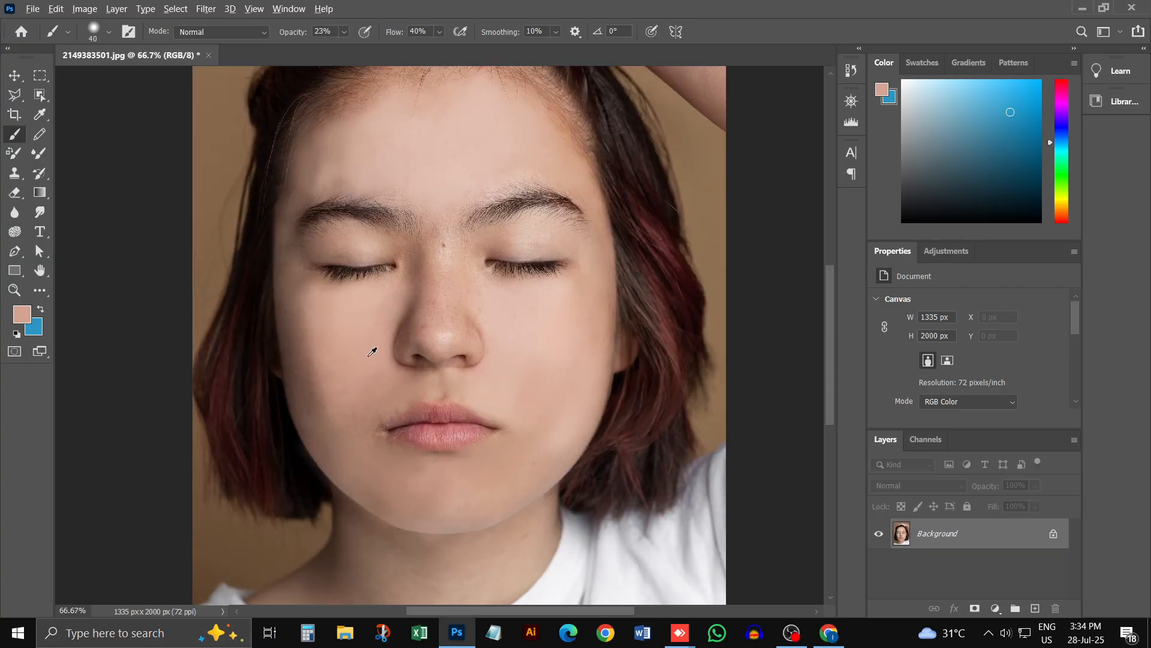
{"action": "left_click", "coordinate": [437, 314]}
{"action": "left_click", "coordinate": [438, 311]}
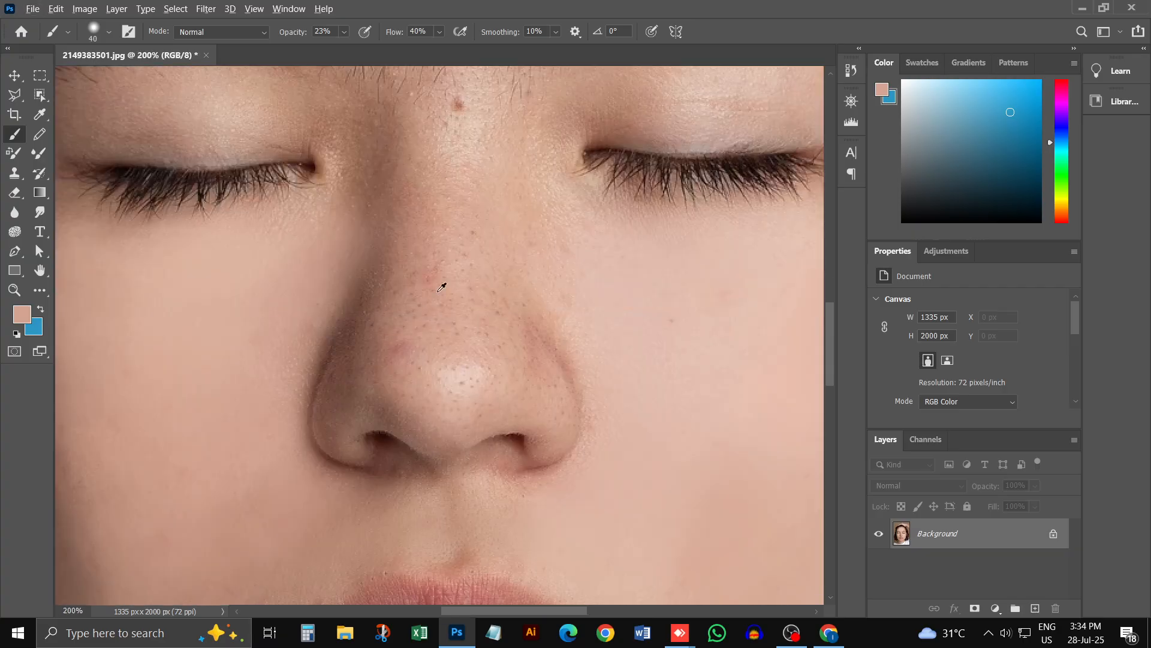
Step: Paint sampled skin tones with a 40 px brush over the red spots on the nose and the shine on its tip
{"action": "left_click", "coordinate": [430, 276]}
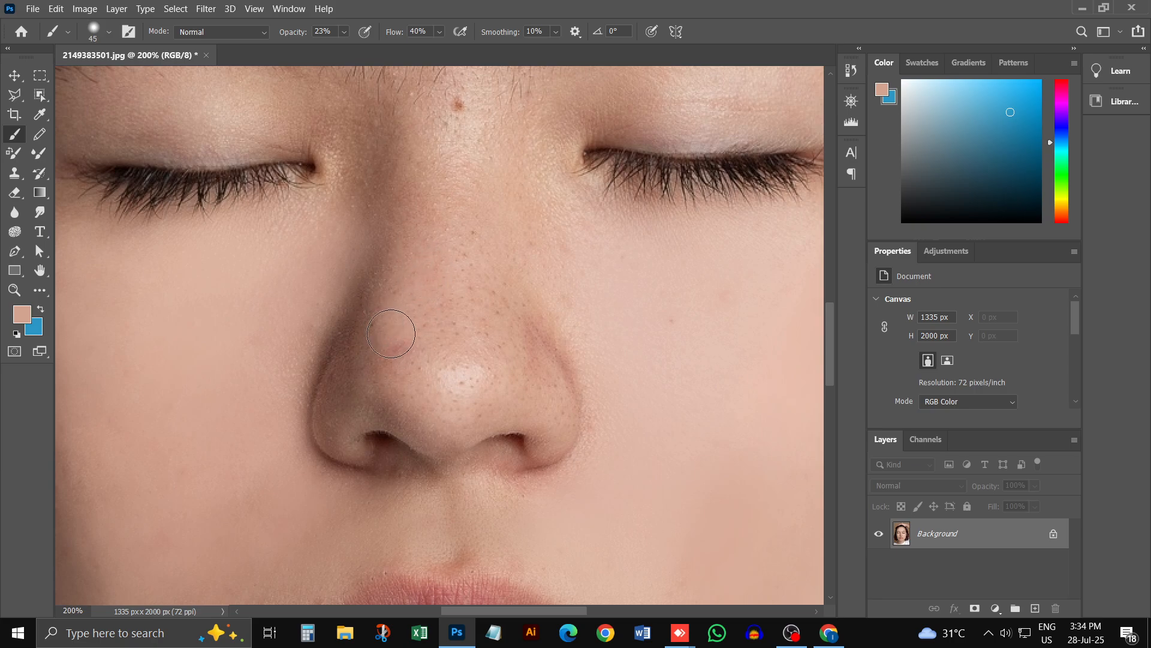
{"action": "key", "text": "bracketleft"}
{"action": "left_click", "coordinate": [418, 272], "text": "alt"}
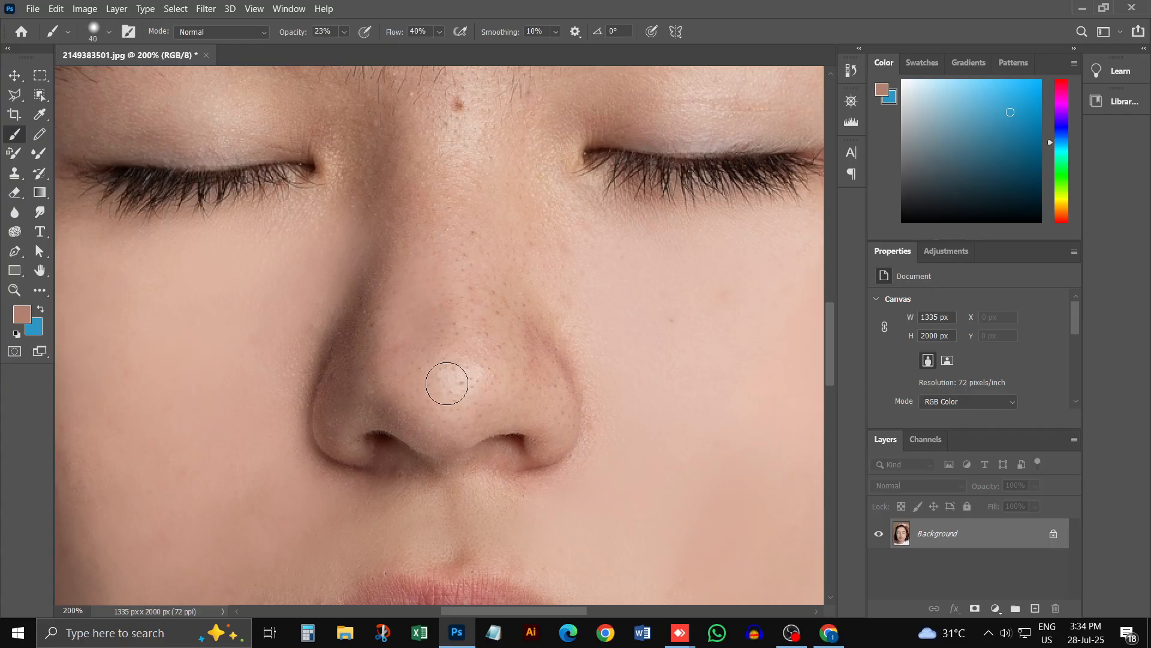
{"action": "mouse_move", "coordinate": [446, 384]}
{"action": "left_mouse_down"}
{"action": "mouse_move", "coordinate": [447, 396]}
{"action": "mouse_move", "coordinate": [461, 356]}
{"action": "mouse_move", "coordinate": [439, 416]}
{"action": "left_mouse_up"}
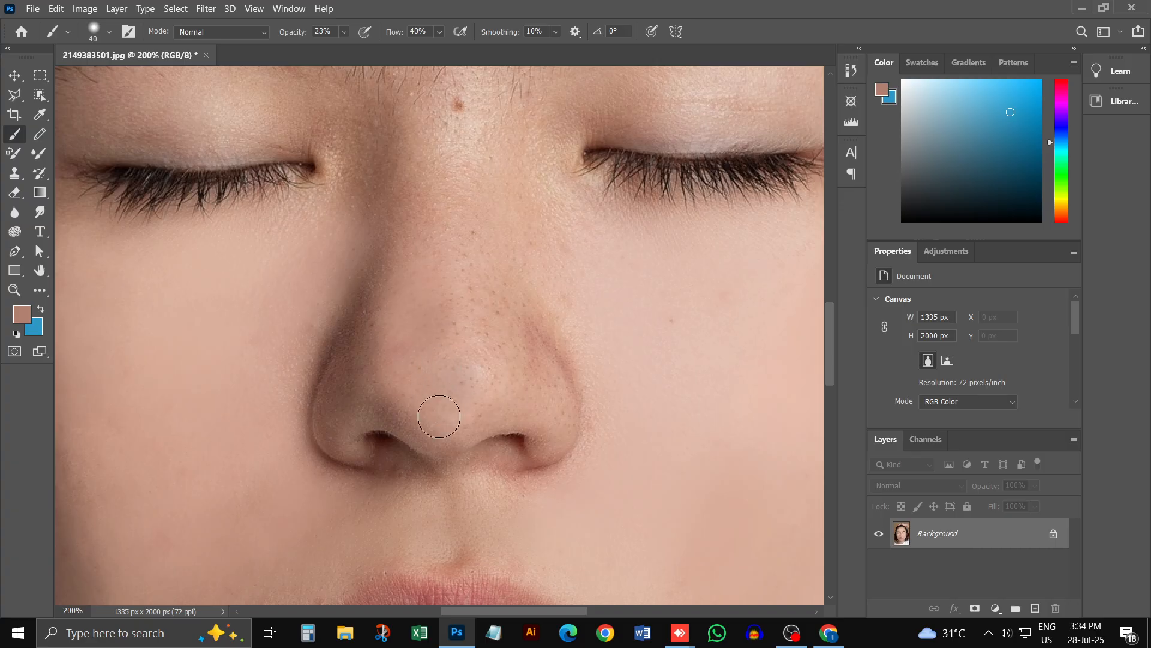
{"action": "left_click", "coordinate": [484, 400], "text": "alt"}
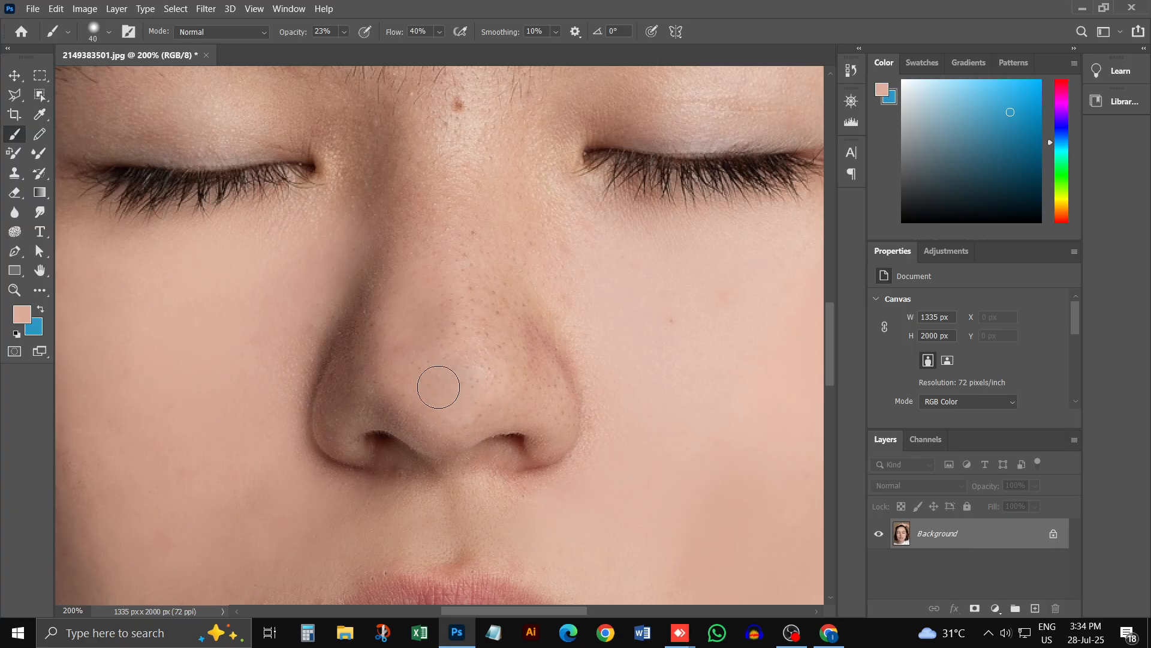
Step: Blend the nose tip and paint over the pores toward the nostril, sampling the nose's shadow tone with a 35 px brush
{"action": "left_click_drag", "start_coordinate": [442, 371], "coordinate": [452, 352]}
{"action": "left_click_drag", "start_coordinate": [487, 318], "coordinate": [541, 396]}
{"action": "left_click", "coordinate": [374, 323], "text": "alt"}
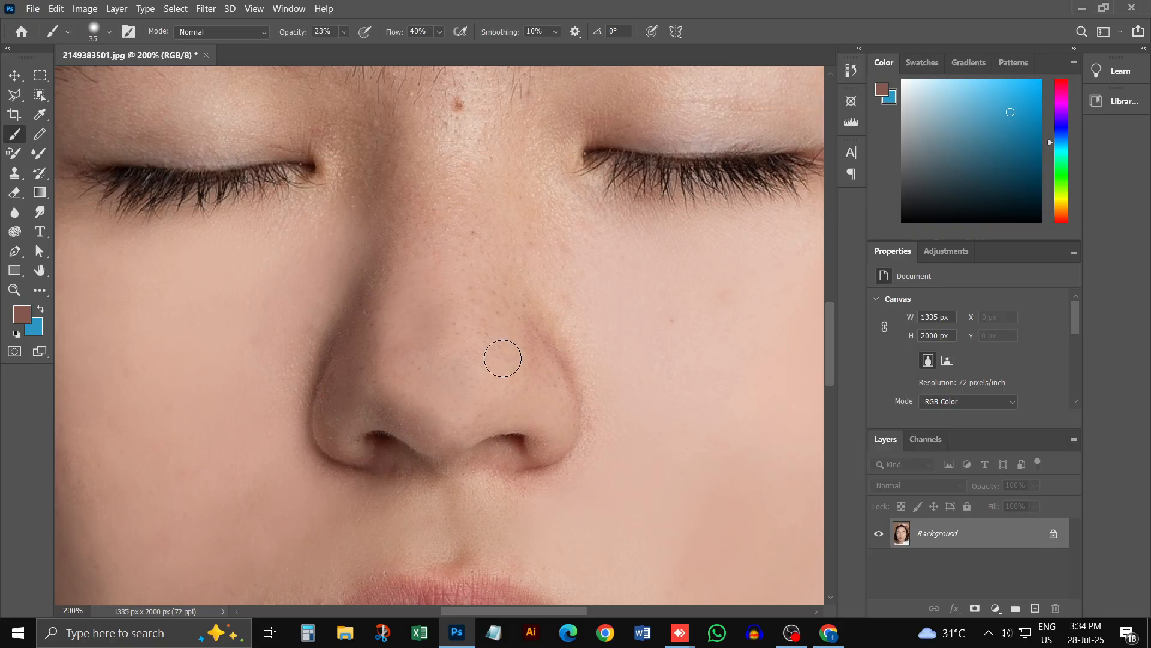
Step: Set the brush to 45 px and paint sampled light and shadow tones over the nose bridge and both its sides
{"action": "scroll", "coordinate": [462, 363], "scroll_direction": "up", "scroll_amount": 3}
{"action": "left_click", "coordinate": [423, 382], "text": "alt"}
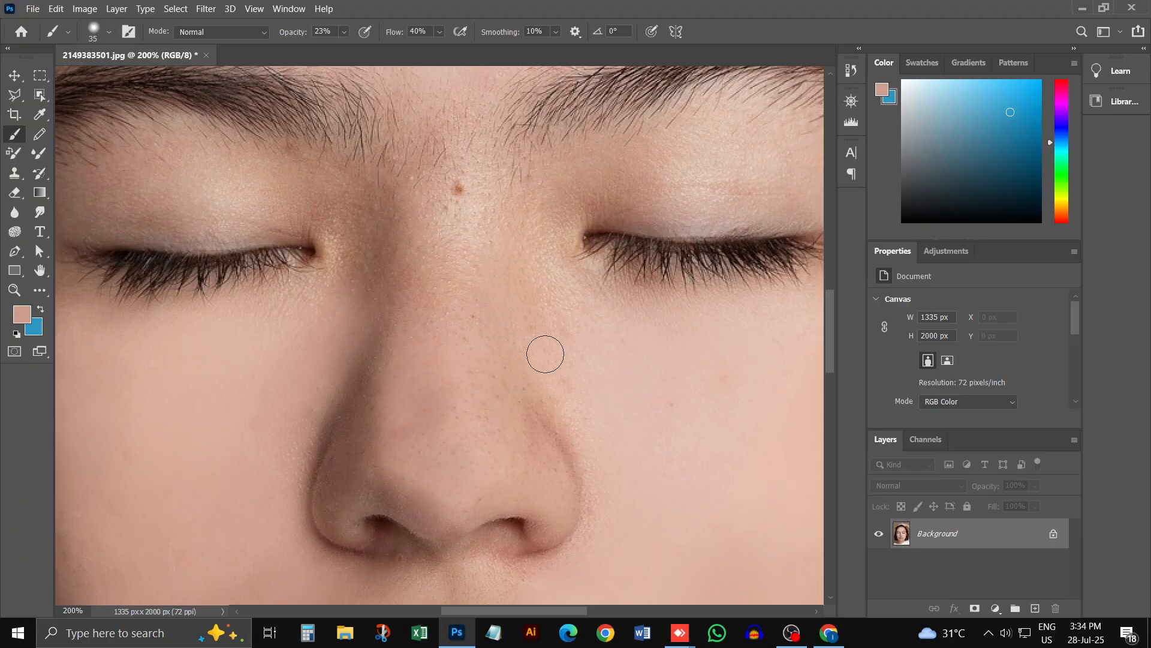
{"action": "key", "text": "bracketright"}
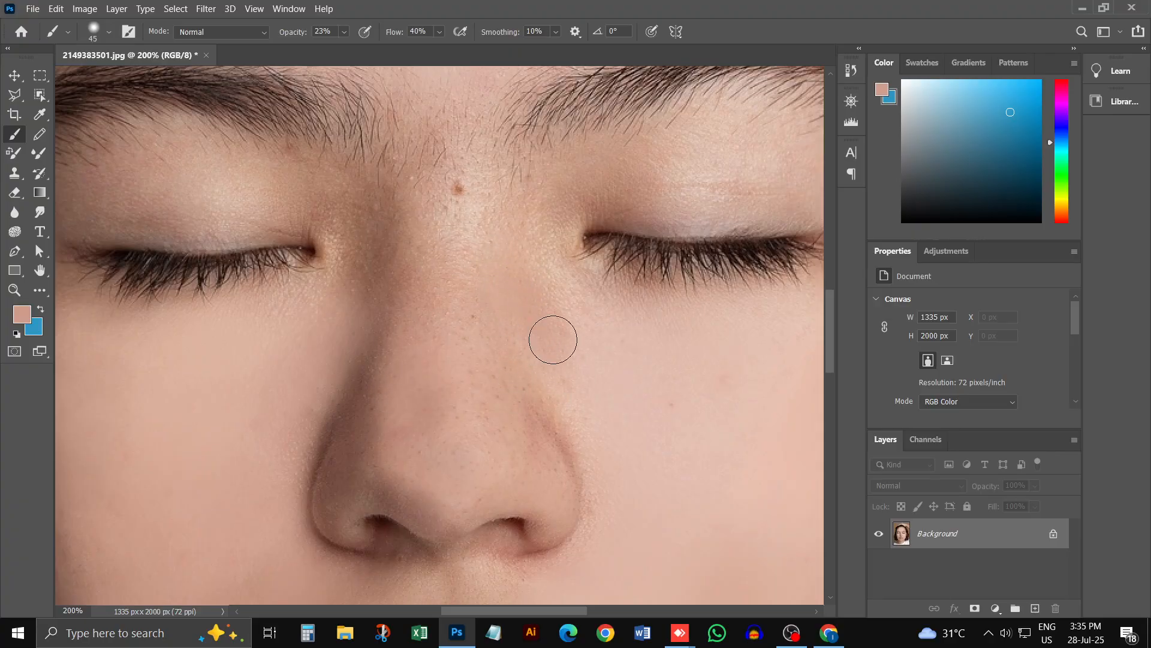
{"action": "left_click", "coordinate": [621, 360], "text": "alt"}
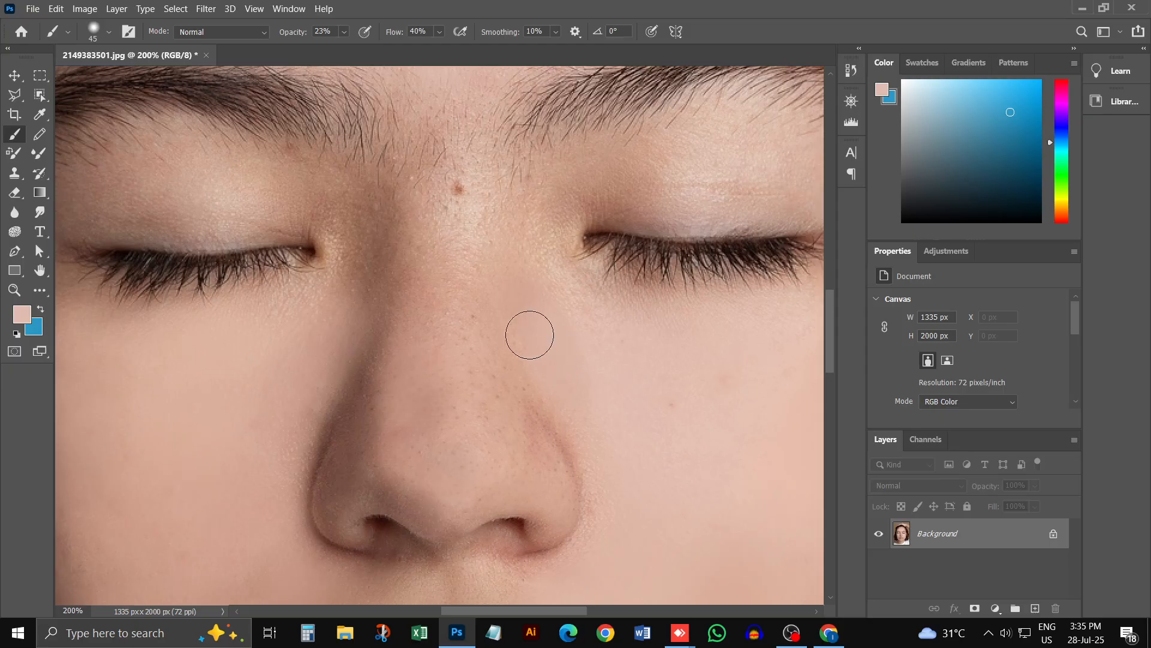
{"action": "left_click", "coordinate": [366, 210], "text": "alt"}
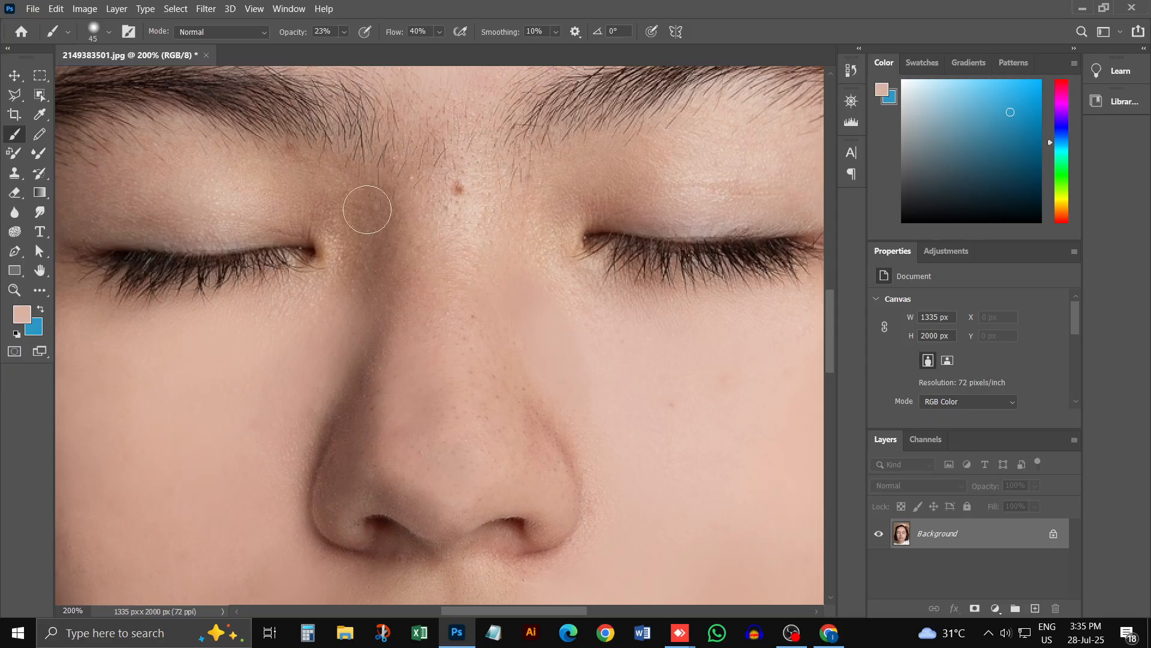
{"action": "left_click", "coordinate": [360, 275], "text": "alt"}
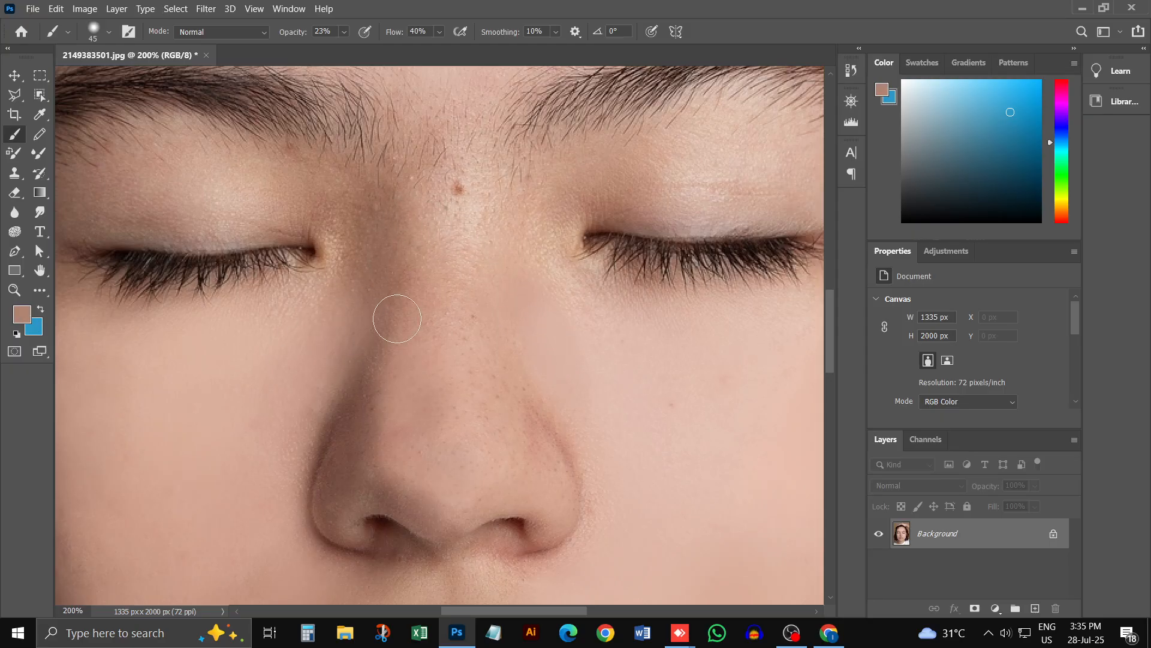
{"action": "left_click", "coordinate": [417, 324], "text": "alt"}
{"action": "left_click", "coordinate": [499, 398], "text": "alt"}
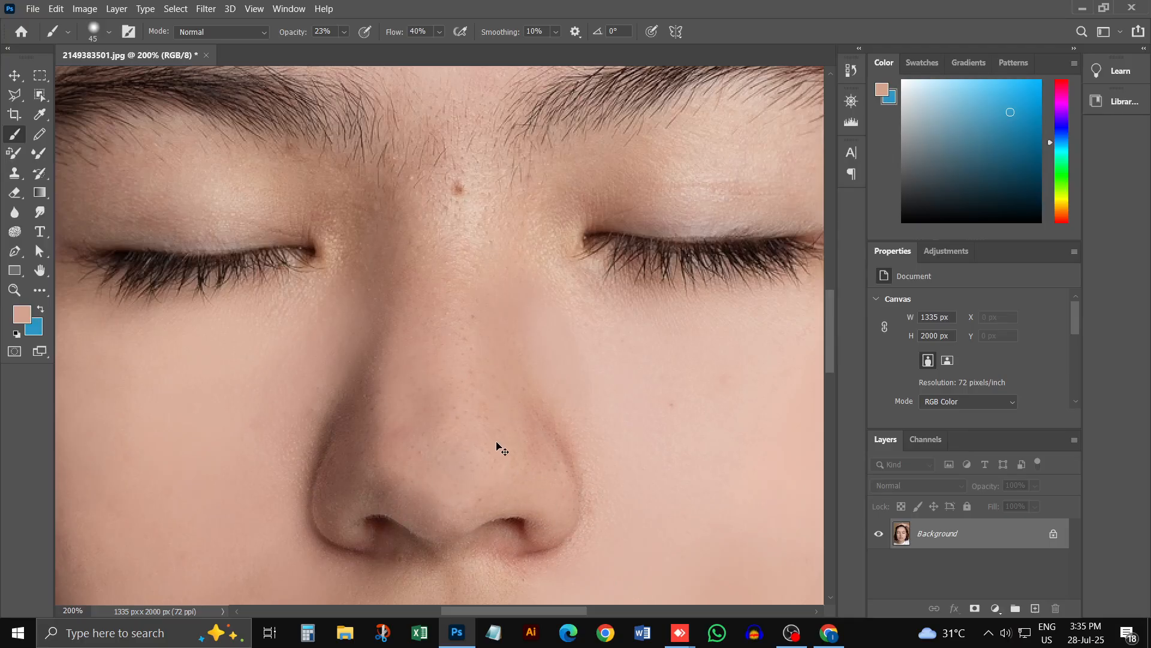
Step: Sample light skin tones and paint over the mole and spots between the eyebrows, then sample the tone beside the inner eye corner
{"action": "left_click", "coordinate": [486, 214], "text": "alt"}
{"action": "left_click_drag", "start_coordinate": [465, 205], "coordinate": [459, 193]}
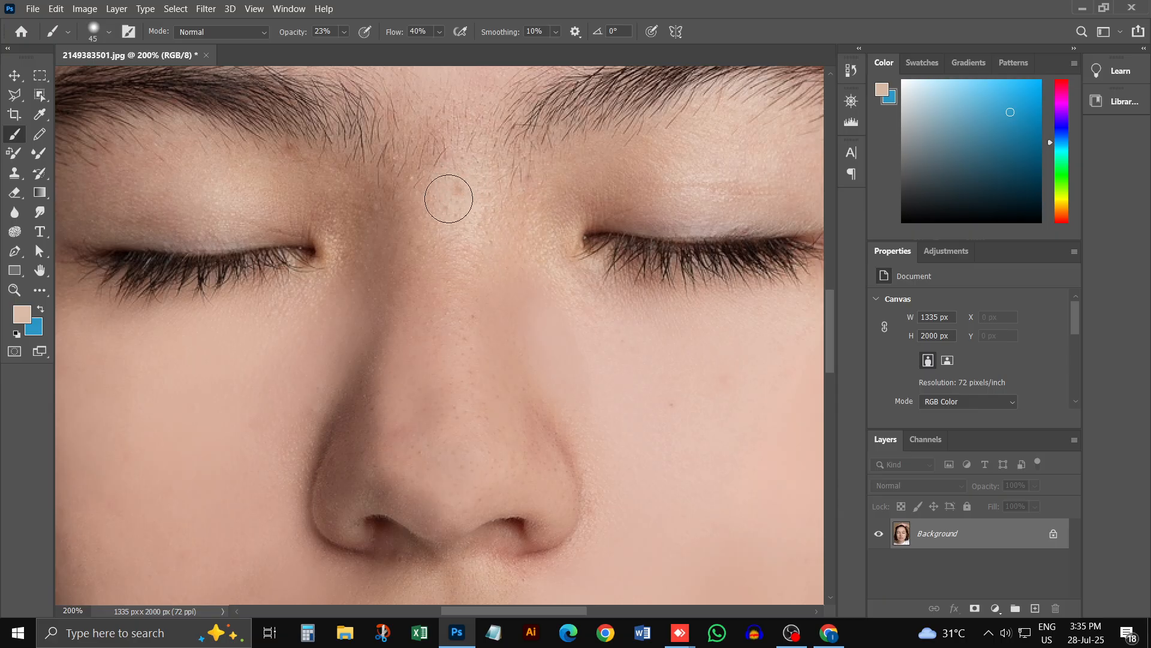
{"action": "left_click_drag", "start_coordinate": [453, 234], "coordinate": [448, 174]}
{"action": "mouse_move", "coordinate": [444, 132]}
{"action": "left_mouse_down"}
{"action": "mouse_move", "coordinate": [468, 153]}
{"action": "mouse_move", "coordinate": [470, 199]}
{"action": "left_mouse_up"}
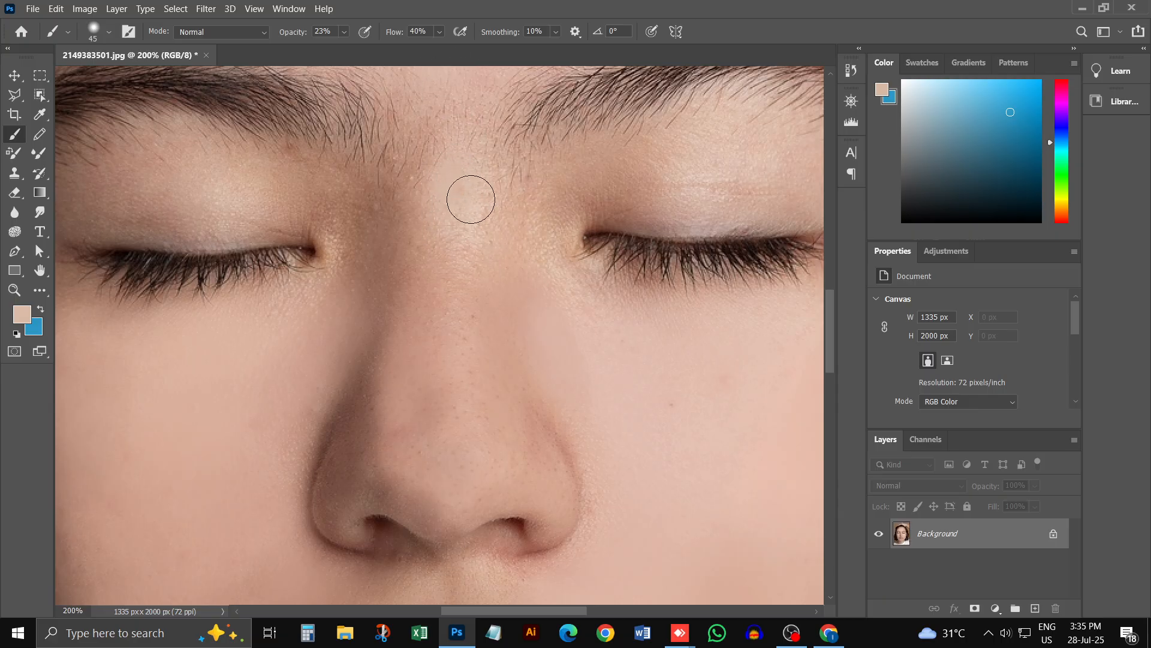
{"action": "left_click", "coordinate": [466, 97], "text": "alt"}
{"action": "mouse_move", "coordinate": [456, 140]}
{"action": "left_mouse_down"}
{"action": "mouse_move", "coordinate": [420, 205]}
{"action": "mouse_move", "coordinate": [456, 216]}
{"action": "left_mouse_up"}
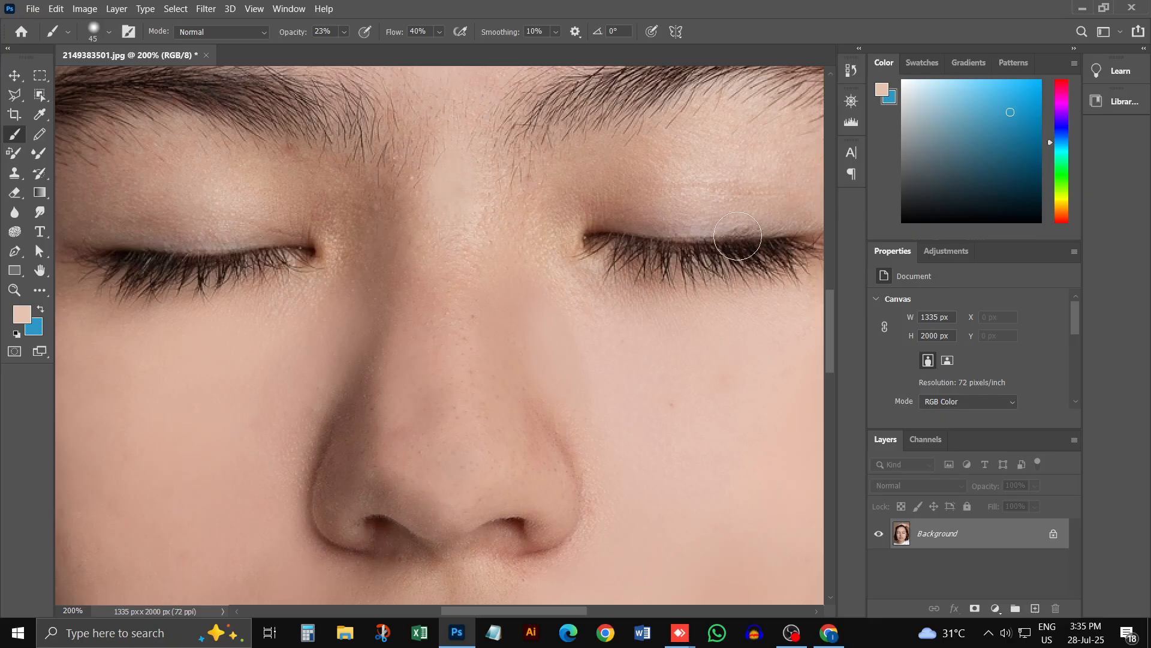
{"action": "left_click", "coordinate": [545, 231], "text": "alt"}
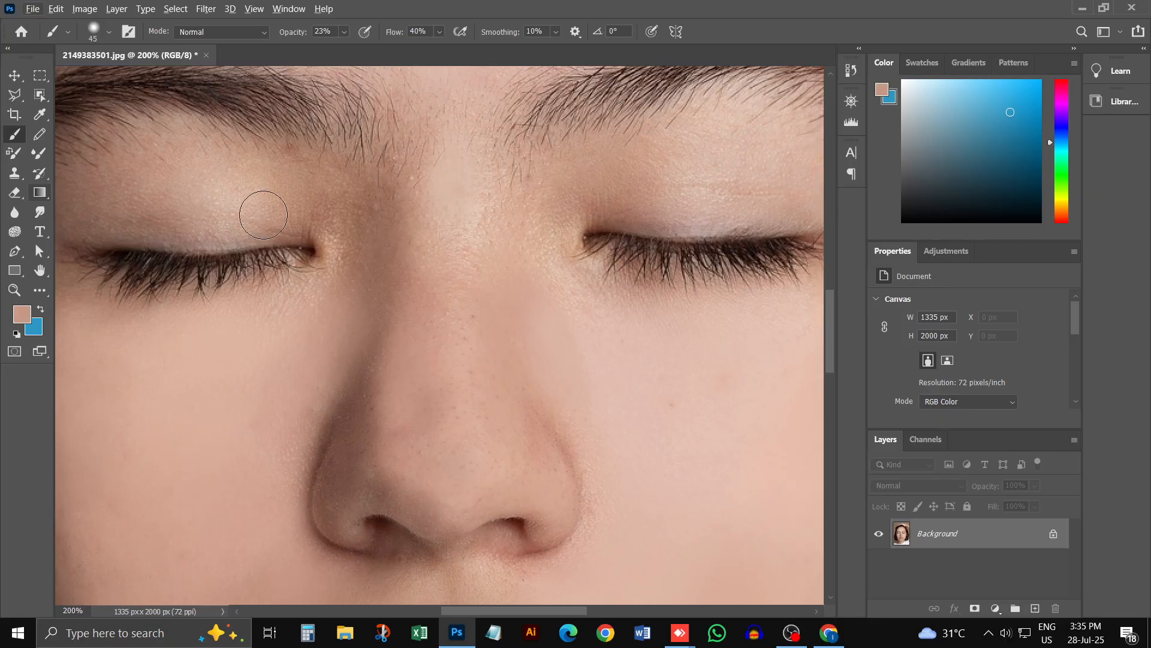
Step: Paint the sampled tone across the closed eyelid with the 45 px brush, then sample a lighter nose tone and enlarge the brush to 60 px
{"action": "left_click_drag", "start_coordinate": [264, 214], "coordinate": [94, 210]}
{"action": "key", "text": "ctrl+minus"}
{"action": "key", "text": "ctrl+minus"}
{"action": "key", "text": "ctrl+minus"}
{"action": "key", "text": "ctrl+minus"}
{"action": "key", "text": "ctrl+minus"}
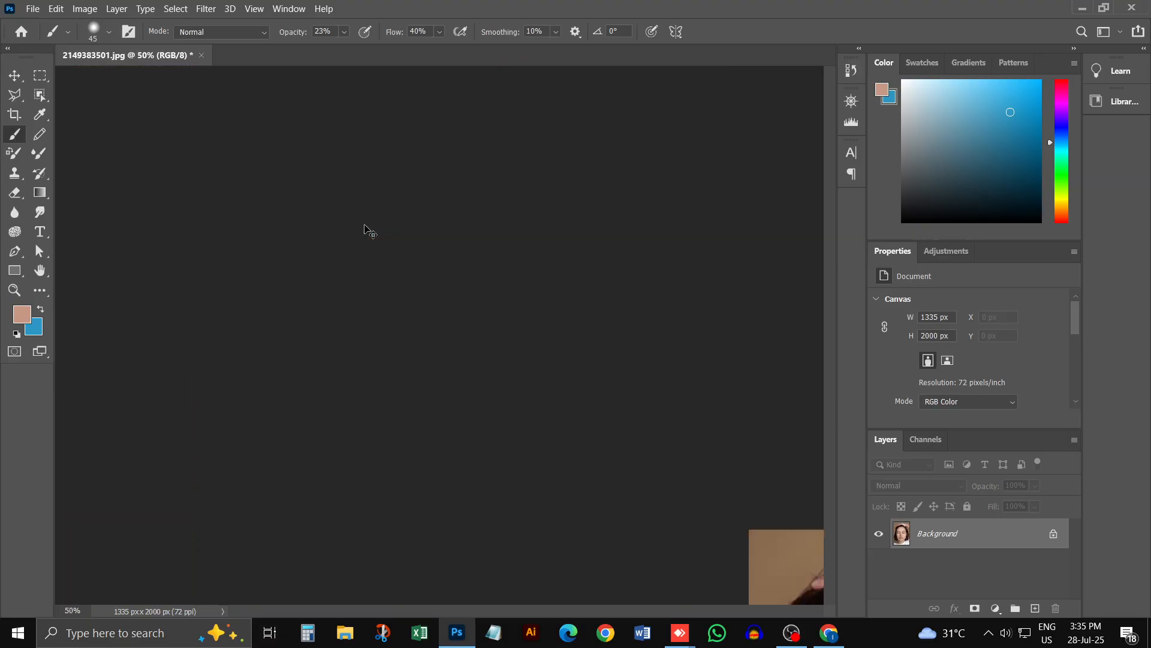
{"action": "key", "text": "ctrl+plus"}
{"action": "key", "text": "ctrl+plus"}
{"action": "key", "text": "ctrl+plus"}
{"action": "key", "text": "ctrl+plus"}
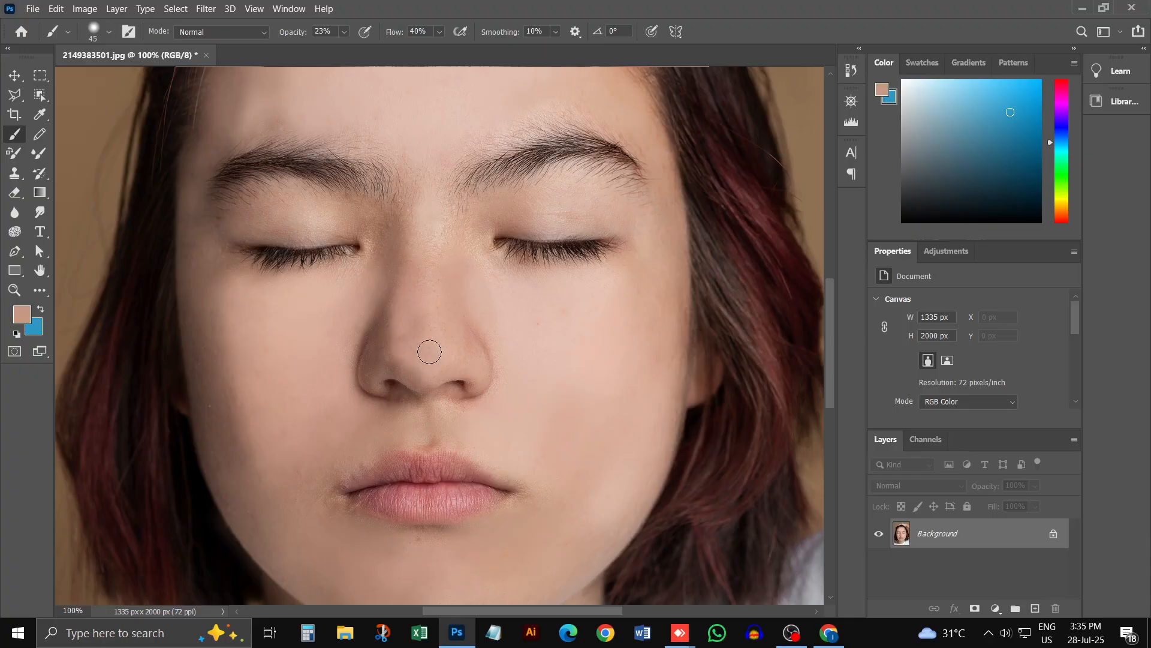
{"action": "left_click", "coordinate": [459, 350], "text": "alt"}
{"action": "key", "text": "bracketright"}
{"action": "key", "text": "bracketright"}
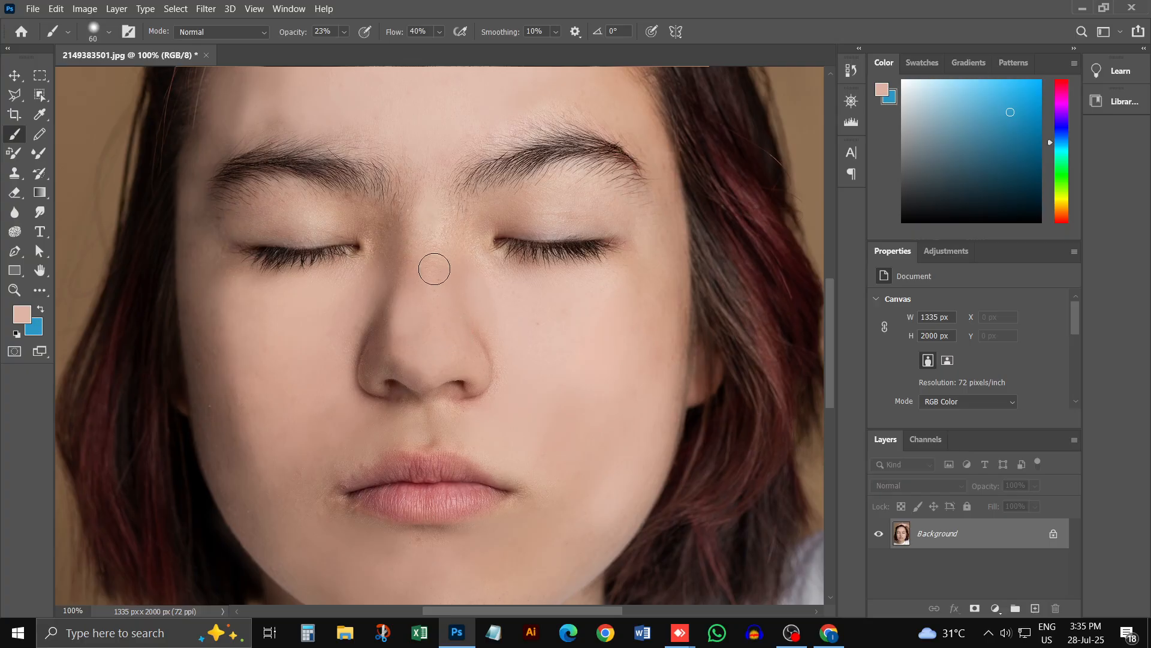
Step: Sample the nose tip and nostril shadow tones for the nose and reduce the brush to 40 px
{"action": "scroll", "coordinate": [678, 425], "scroll_direction": "down", "scroll_amount": 5}
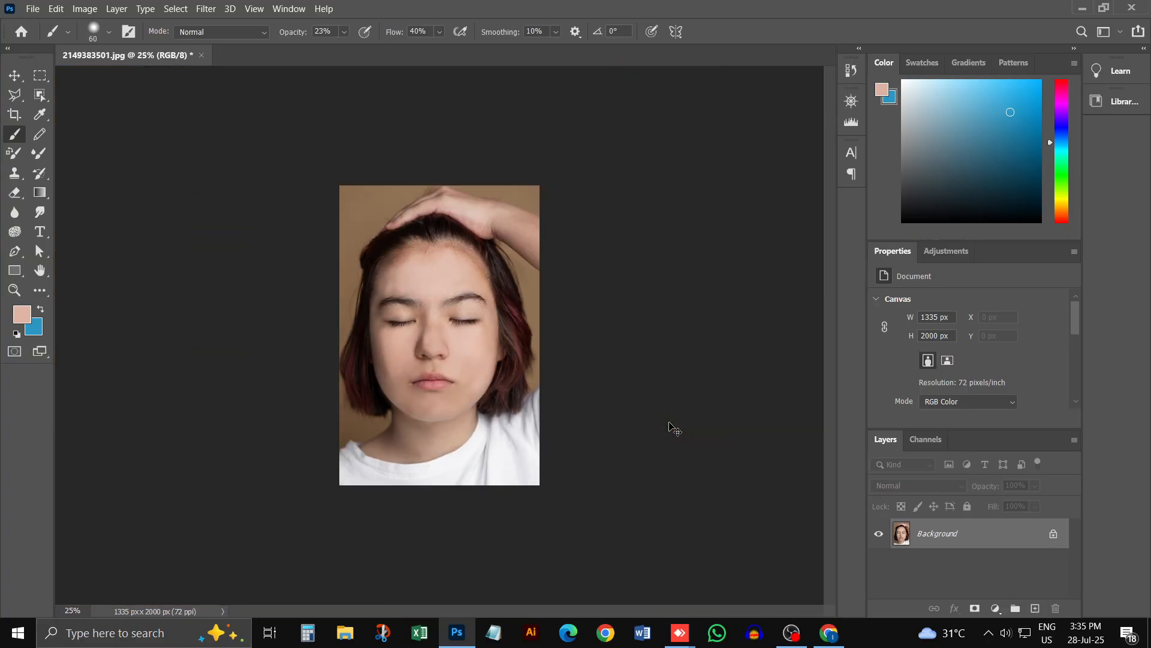
{"action": "scroll", "coordinate": [464, 353], "scroll_direction": "up", "scroll_amount": 4}
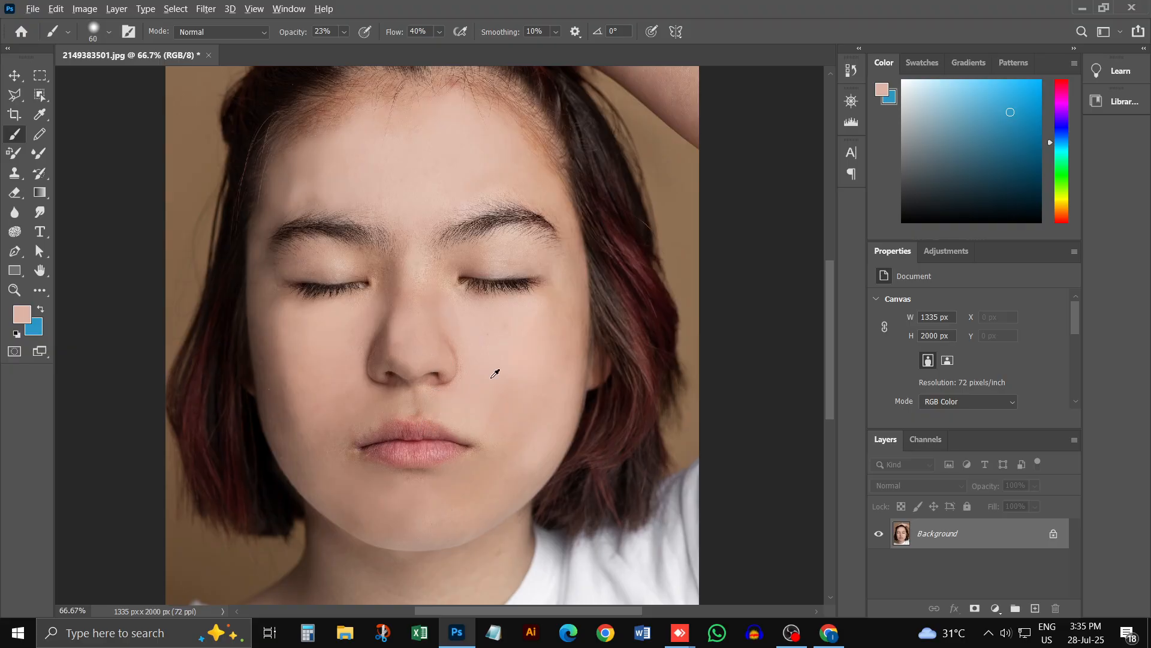
{"action": "left_click", "coordinate": [418, 357], "text": "alt"}
{"action": "left_click", "coordinate": [386, 383], "text": "alt"}
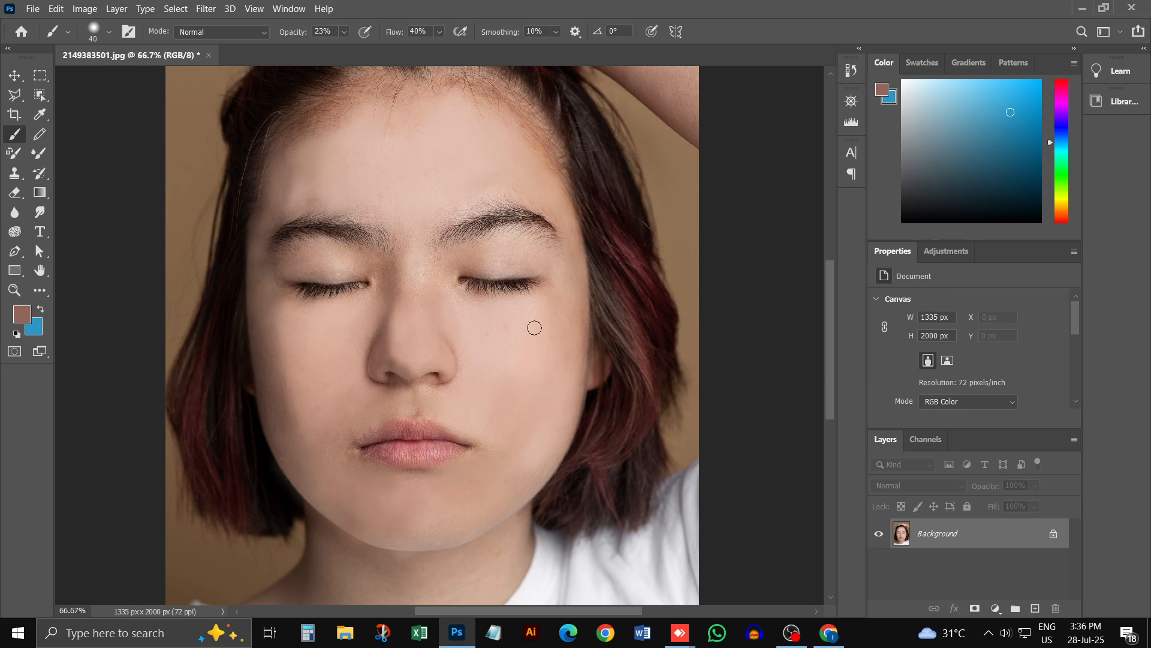
Step: Set the brush to 150 px and paint sampled skin tones over the cheek on the shadowed side of the nose
{"action": "left_click", "coordinate": [315, 355], "text": "alt"}
{"action": "key", "text": "bracketright"}
{"action": "key", "text": "bracketright"}
{"action": "key", "text": "bracketright"}
{"action": "mouse_move", "coordinate": [327, 386]}
{"action": "left_mouse_down"}
{"action": "mouse_move", "coordinate": [327, 353]}
{"action": "mouse_move", "coordinate": [341, 456]}
{"action": "mouse_move", "coordinate": [302, 345]}
{"action": "left_mouse_up"}
{"action": "left_click", "coordinate": [294, 351], "text": "alt"}
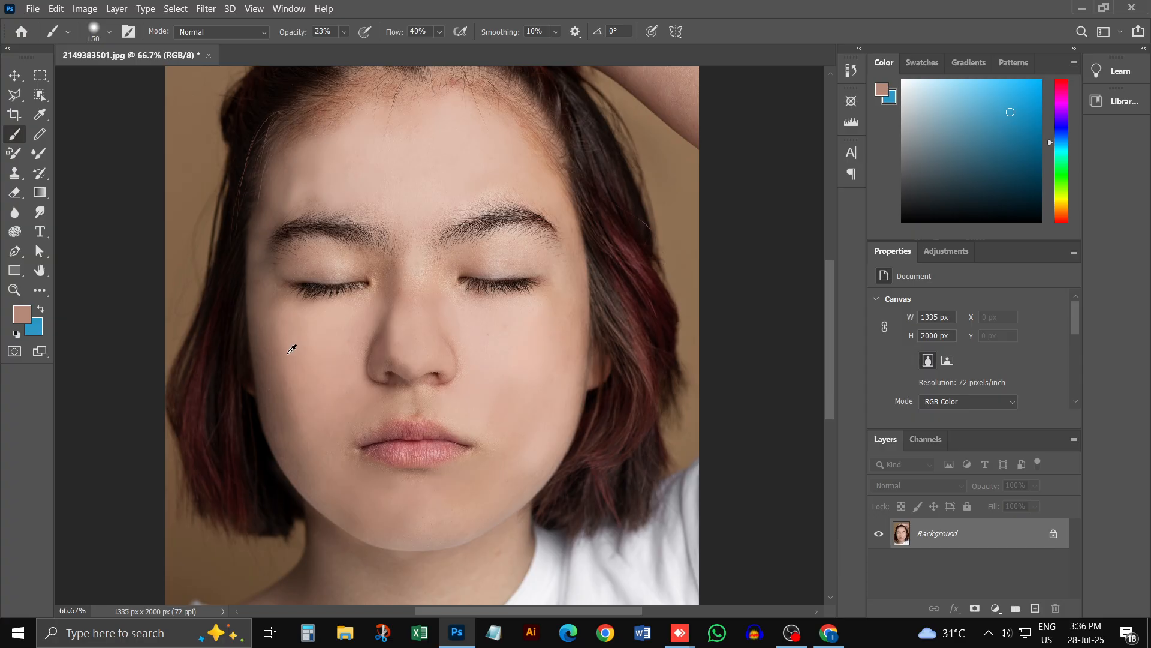
{"action": "mouse_move", "coordinate": [293, 349]}
{"action": "left_mouse_down"}
{"action": "mouse_move", "coordinate": [294, 450]}
{"action": "mouse_move", "coordinate": [275, 319]}
{"action": "mouse_move", "coordinate": [312, 491]}
{"action": "mouse_move", "coordinate": [282, 375]}
{"action": "mouse_move", "coordinate": [282, 320]}
{"action": "mouse_move", "coordinate": [338, 510]}
{"action": "mouse_move", "coordinate": [282, 334]}
{"action": "left_mouse_up"}
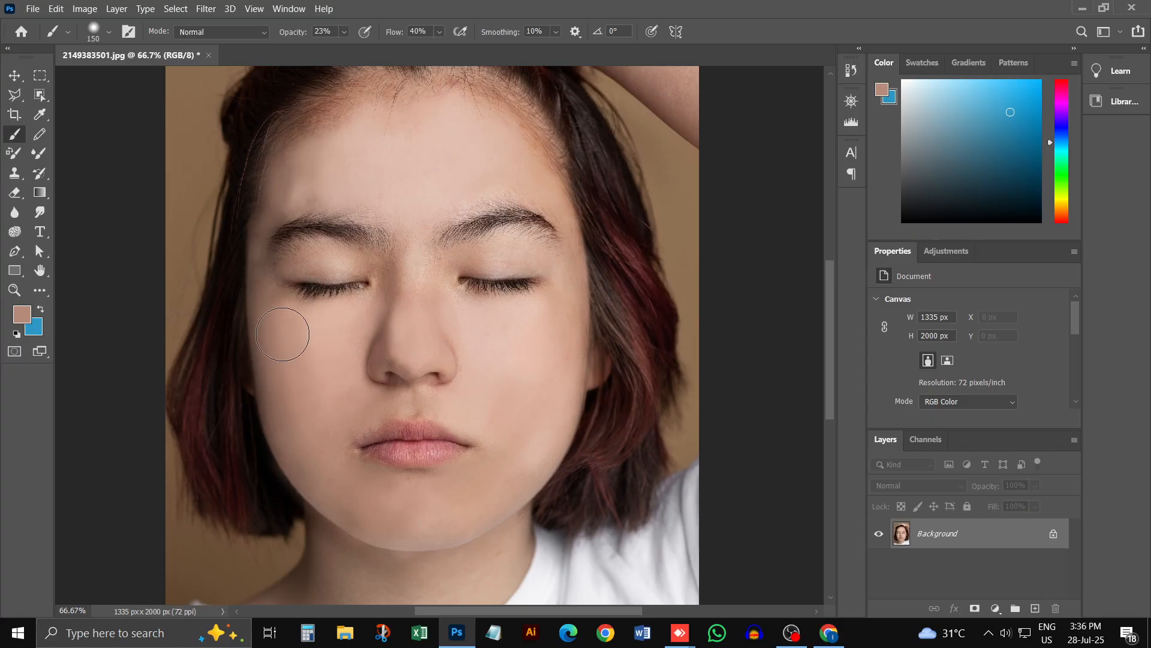
Step: Paint sampled skin tones with the 150 px brush along the jawline, over the chin and onto the lower cheek
{"action": "left_click", "coordinate": [558, 432], "text": "alt"}
{"action": "left_click", "coordinate": [535, 470], "text": "alt"}
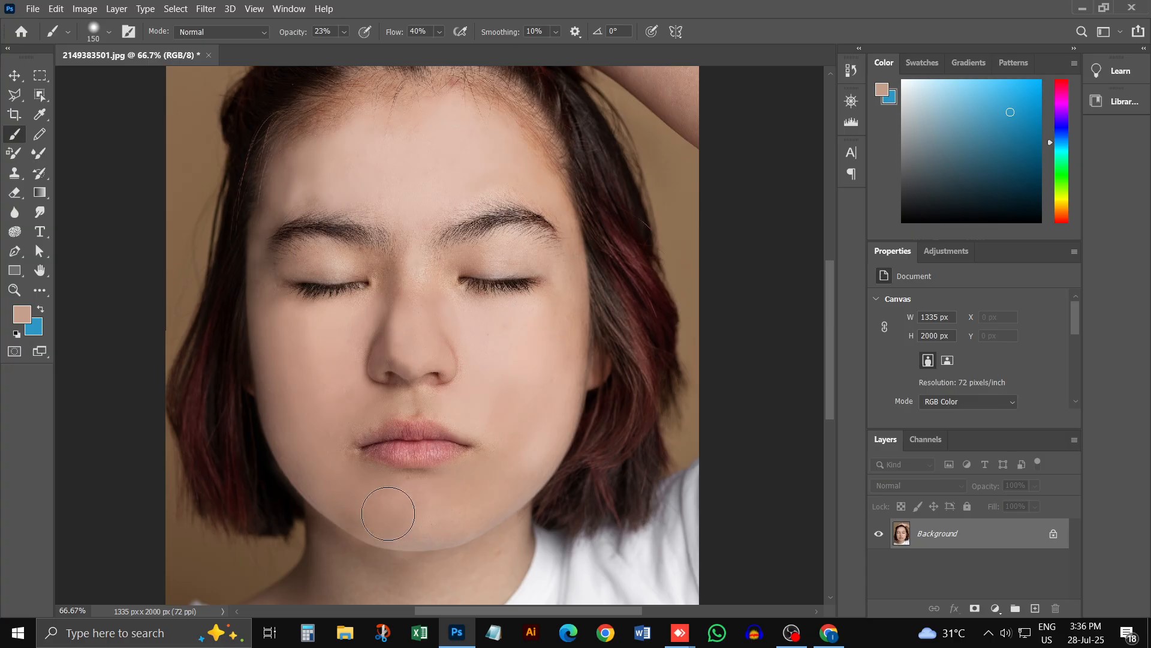
{"action": "mouse_move", "coordinate": [388, 513]}
{"action": "left_mouse_down"}
{"action": "mouse_move", "coordinate": [474, 514]}
{"action": "mouse_move", "coordinate": [518, 455]}
{"action": "mouse_move", "coordinate": [450, 515]}
{"action": "mouse_move", "coordinate": [503, 457]}
{"action": "mouse_move", "coordinate": [385, 506]}
{"action": "mouse_move", "coordinate": [315, 461]}
{"action": "left_mouse_up"}
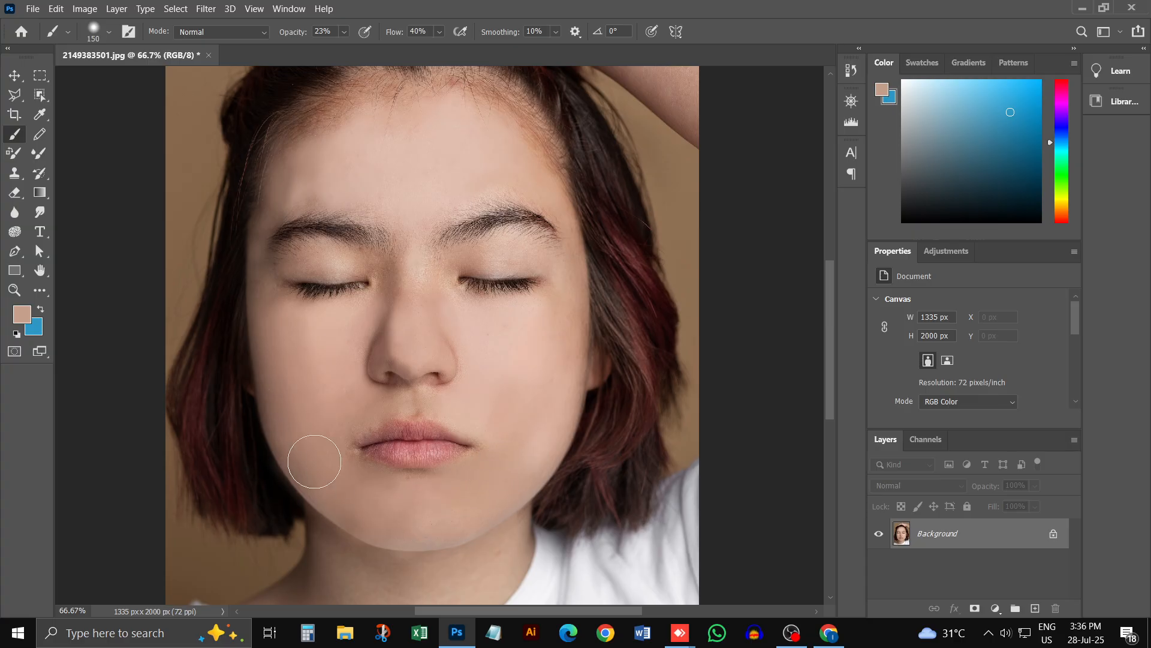
{"action": "left_click", "coordinate": [351, 415], "text": "alt"}
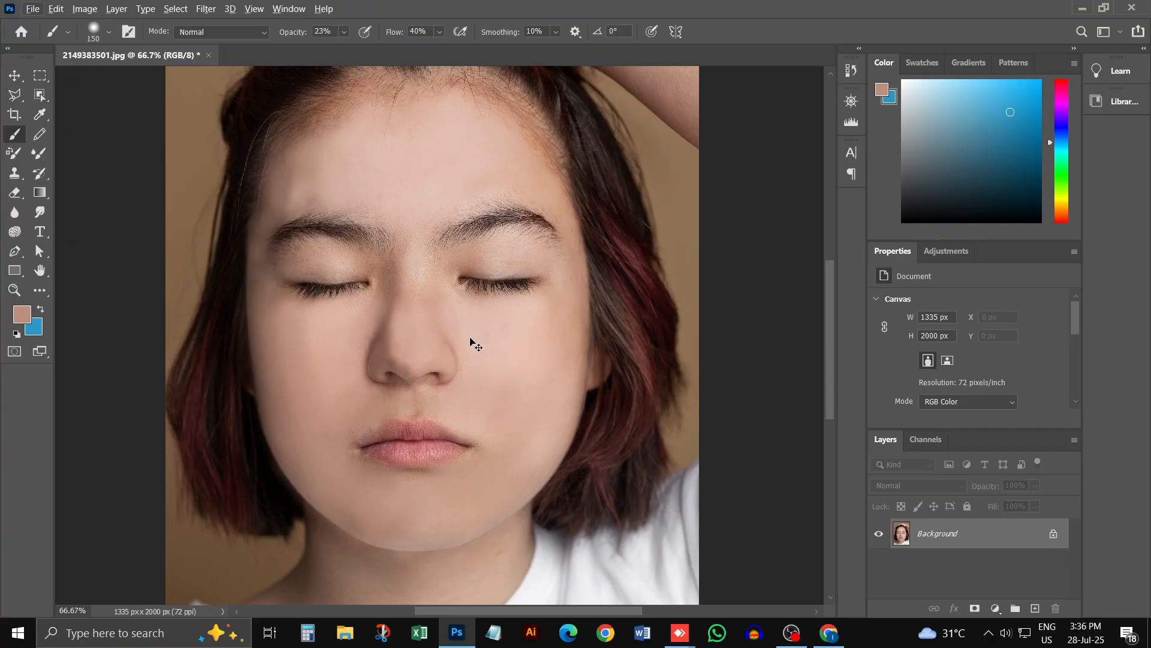
Step: Examine the retouched skin on the whole portrait and close up around the nose, cheeks and eyes
{"action": "key", "text": "ctrl+minus"}
{"action": "key", "text": "ctrl+minus"}
{"action": "key", "text": "ctrl+minus"}
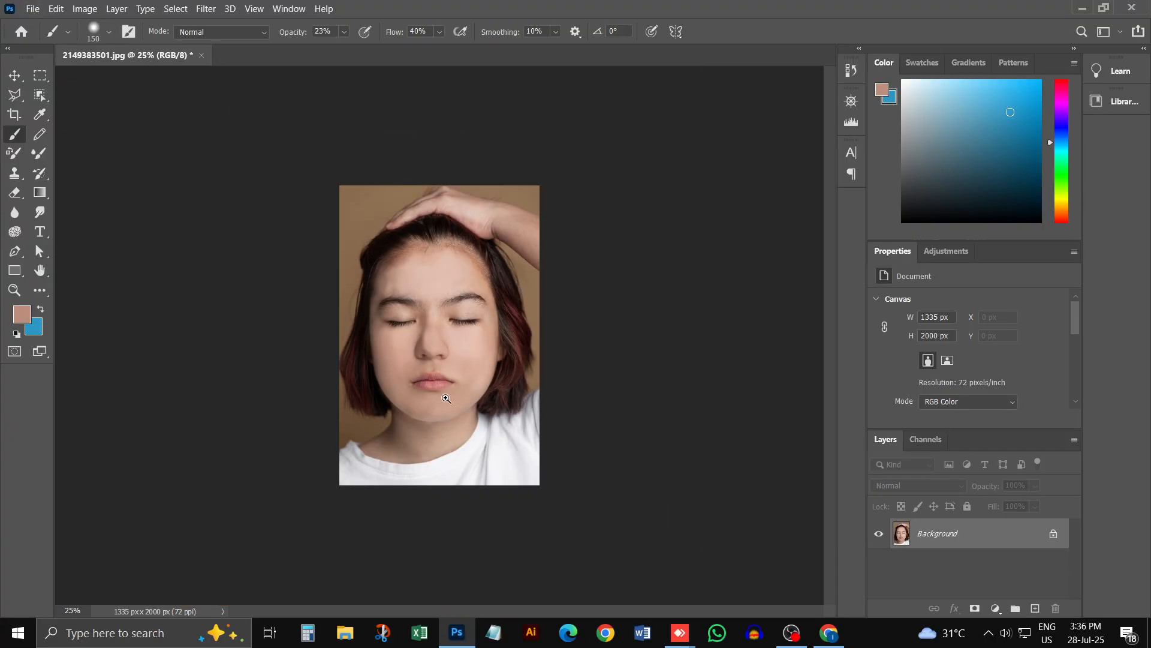
{"action": "left_click", "coordinate": [446, 398]}
{"action": "left_click", "coordinate": [456, 372]}
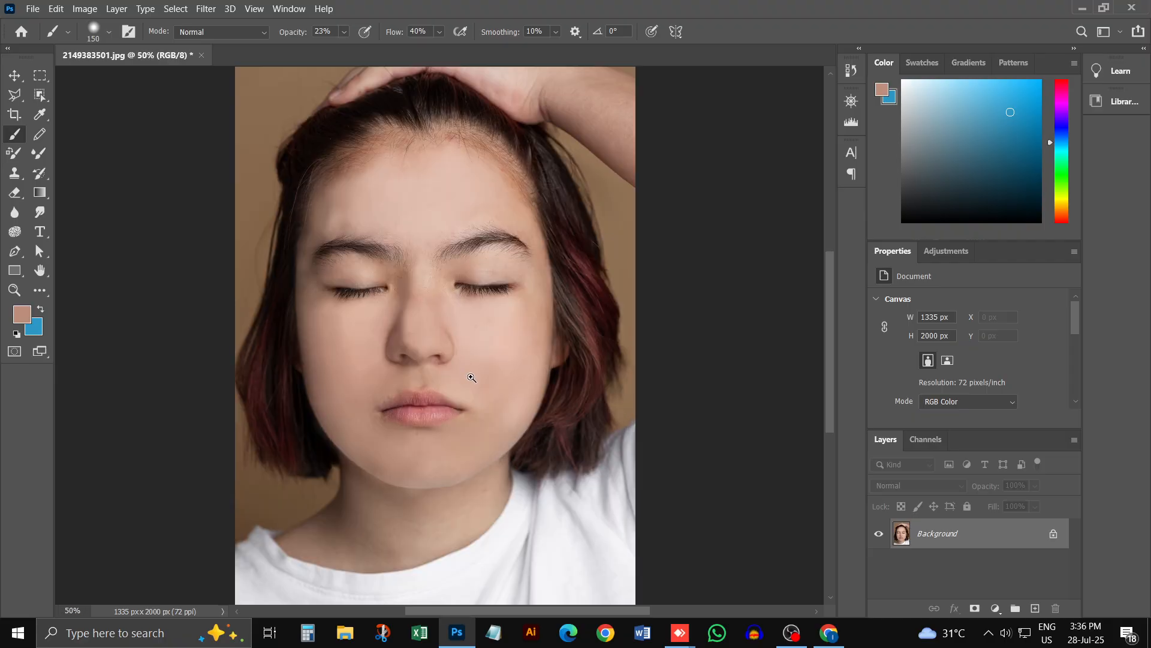
{"action": "left_click", "coordinate": [466, 334]}
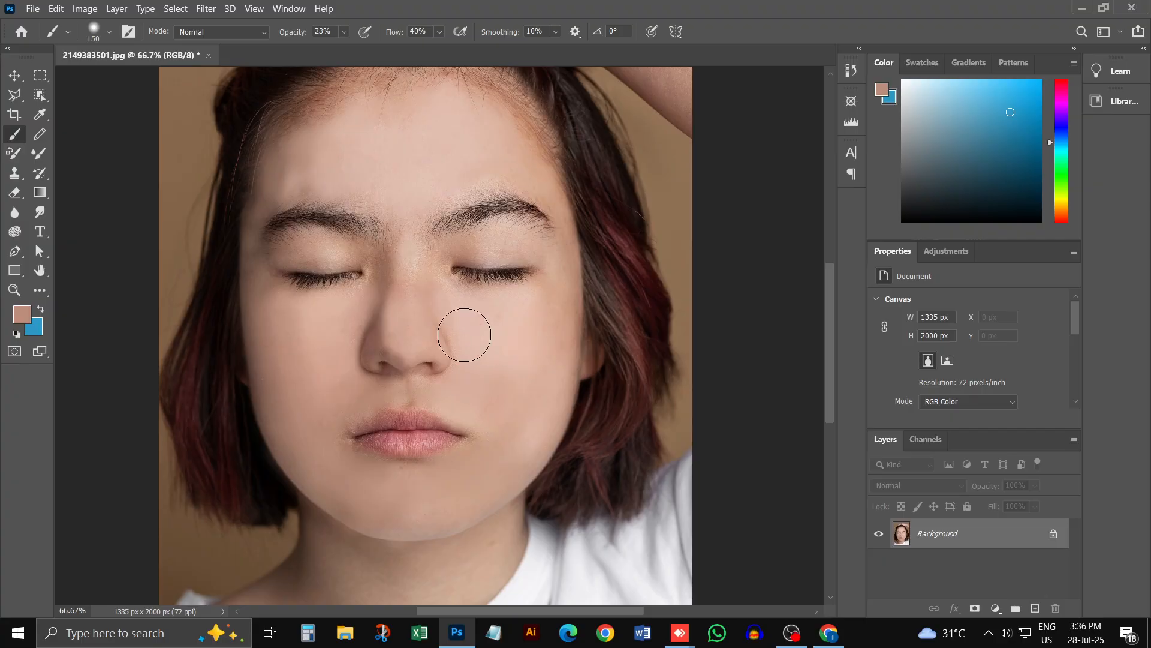
{"action": "left_click", "coordinate": [473, 317]}
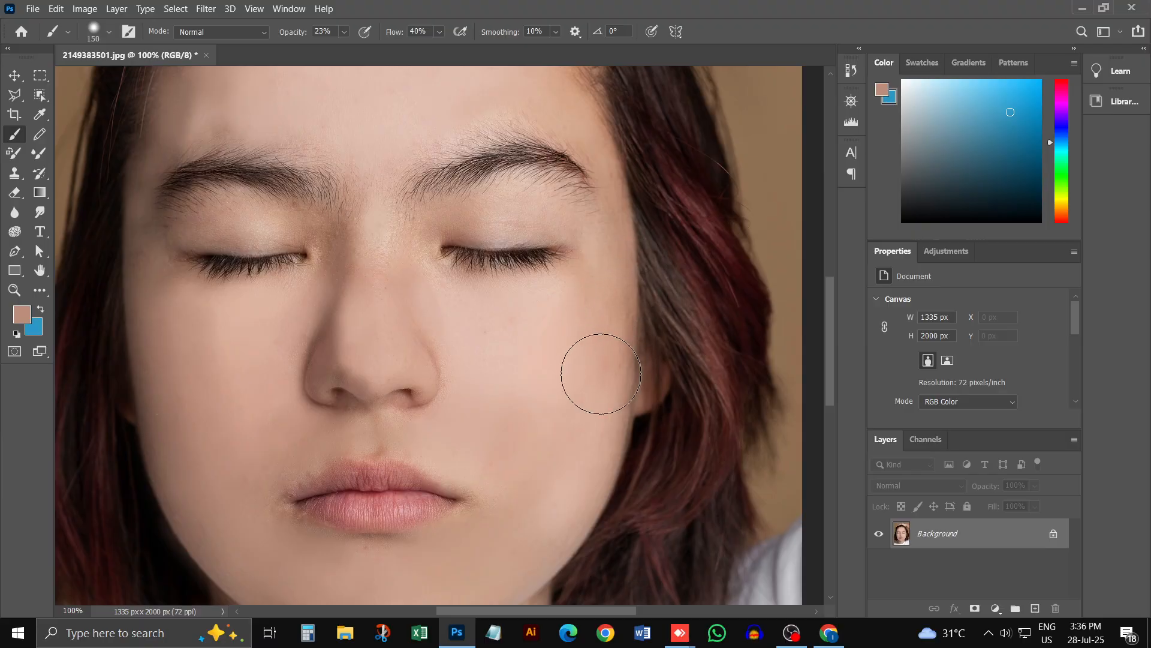
{"action": "key", "text": "ctrl+minus"}
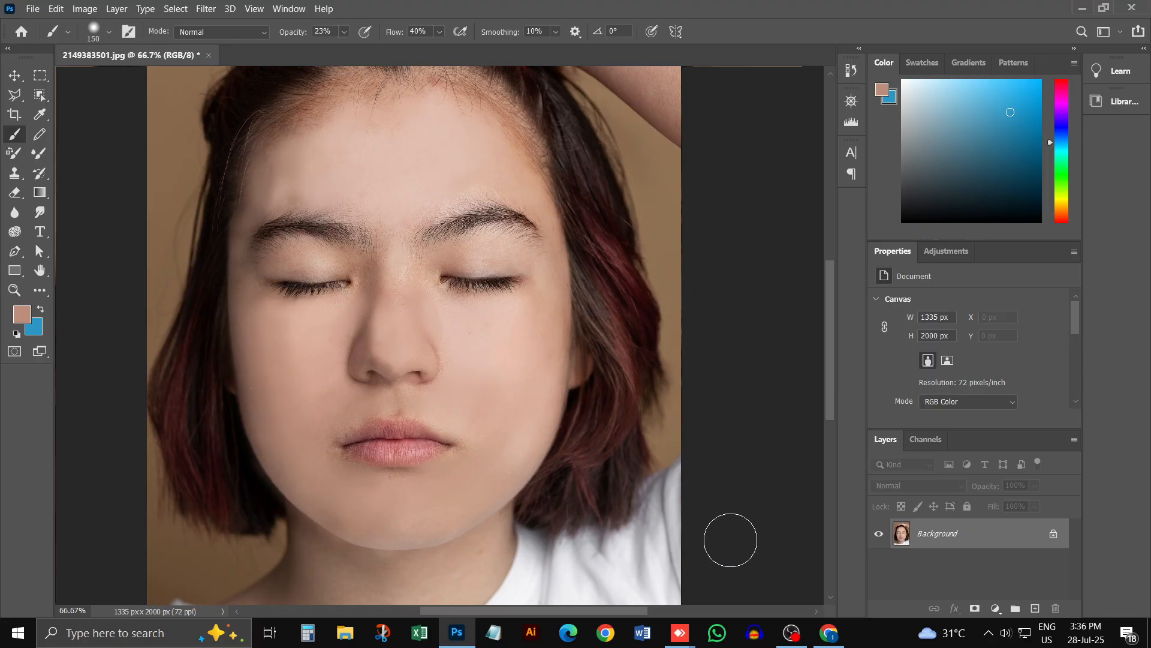
Step: Switch to Chrome, search Google for "bn to en" and open Google Translate
{"action": "left_click", "coordinate": [834, 625]}
{"action": "left_click", "coordinate": [257, 49]}
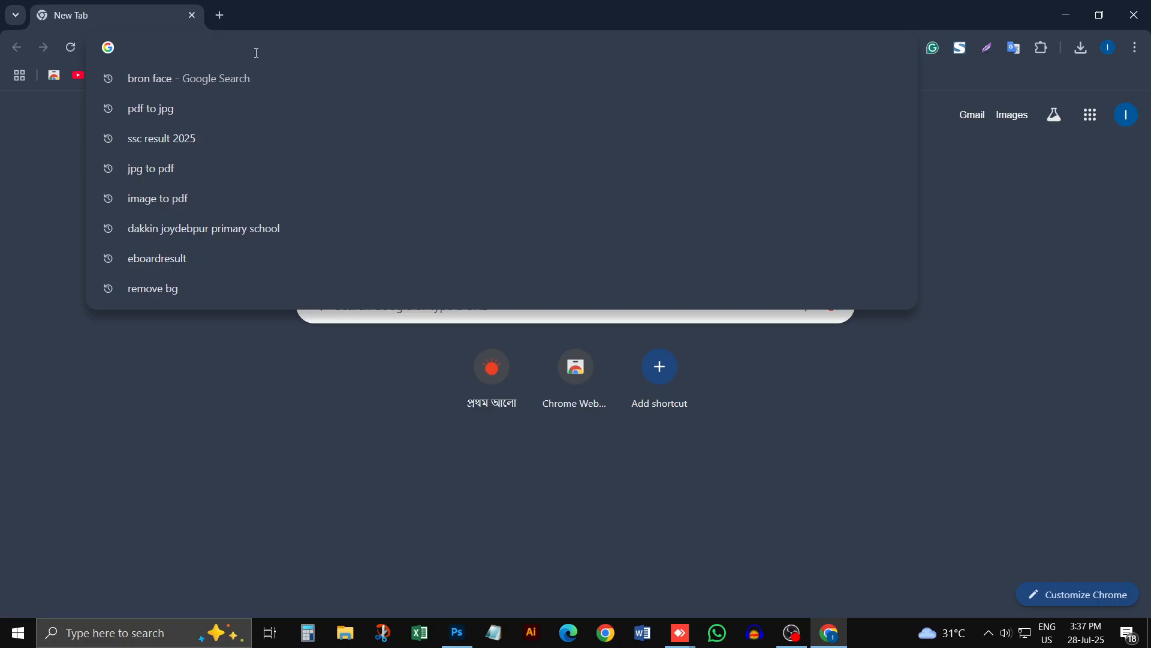
{"action": "type", "text": "bn to "}
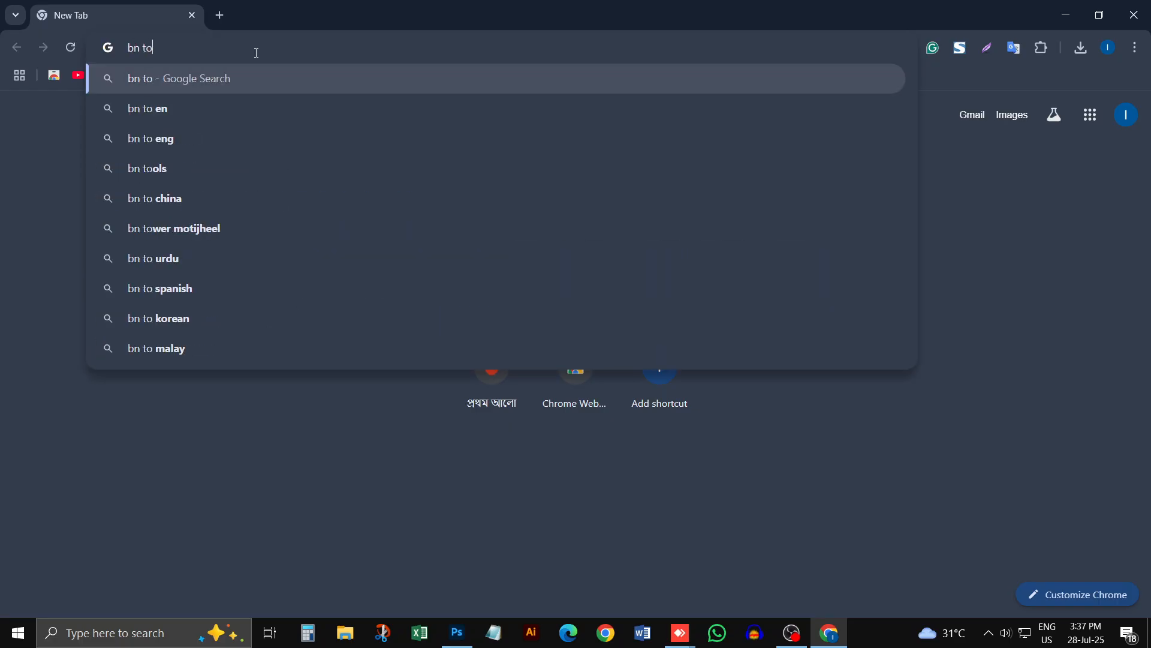
{"action": "type", "text": "en"}
{"action": "key", "text": "Return"}
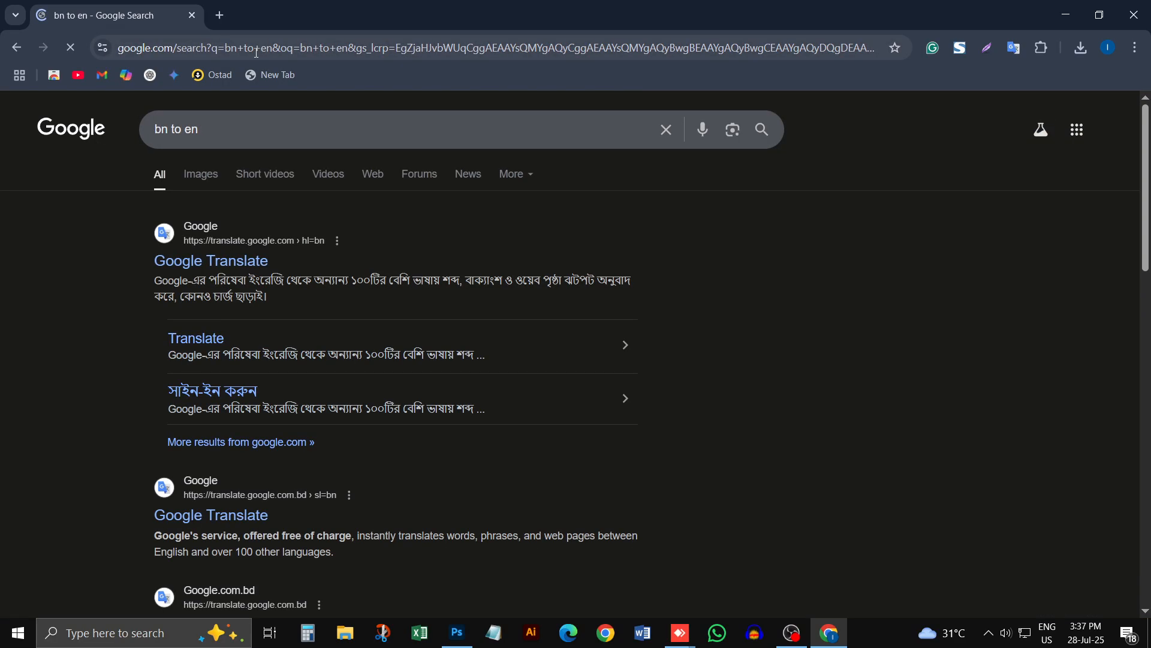
{"action": "left_click", "coordinate": [243, 263]}
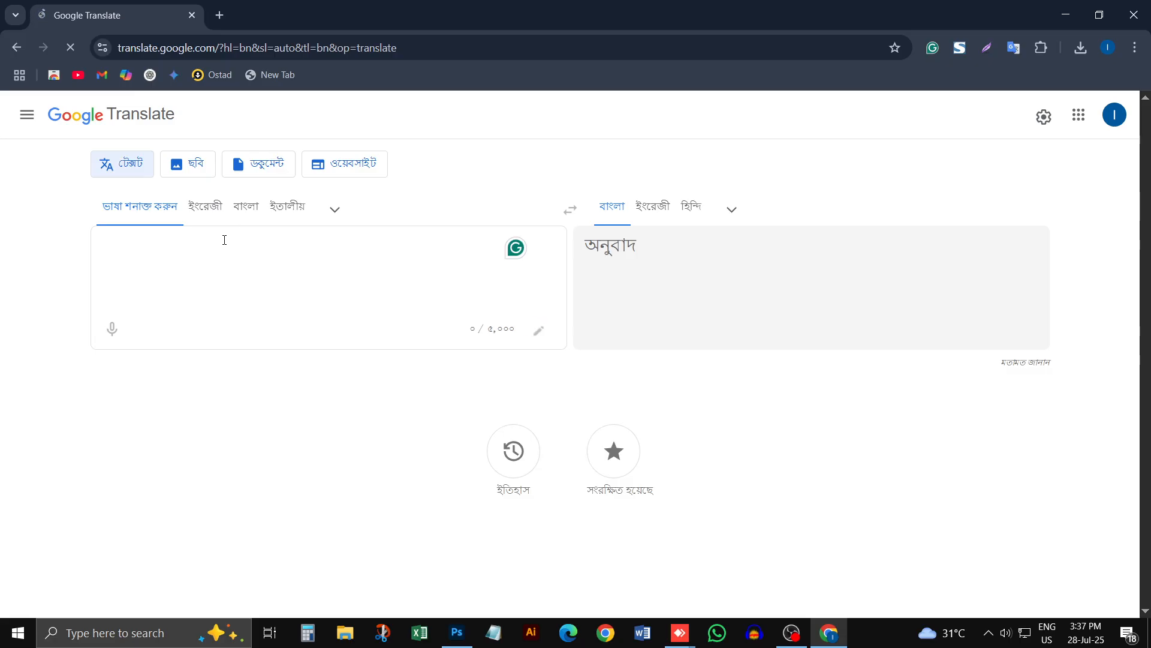
Step: Translate the Bengali word "গোঁফ" into English and copy the translation
{"action": "left_click", "coordinate": [245, 207]}
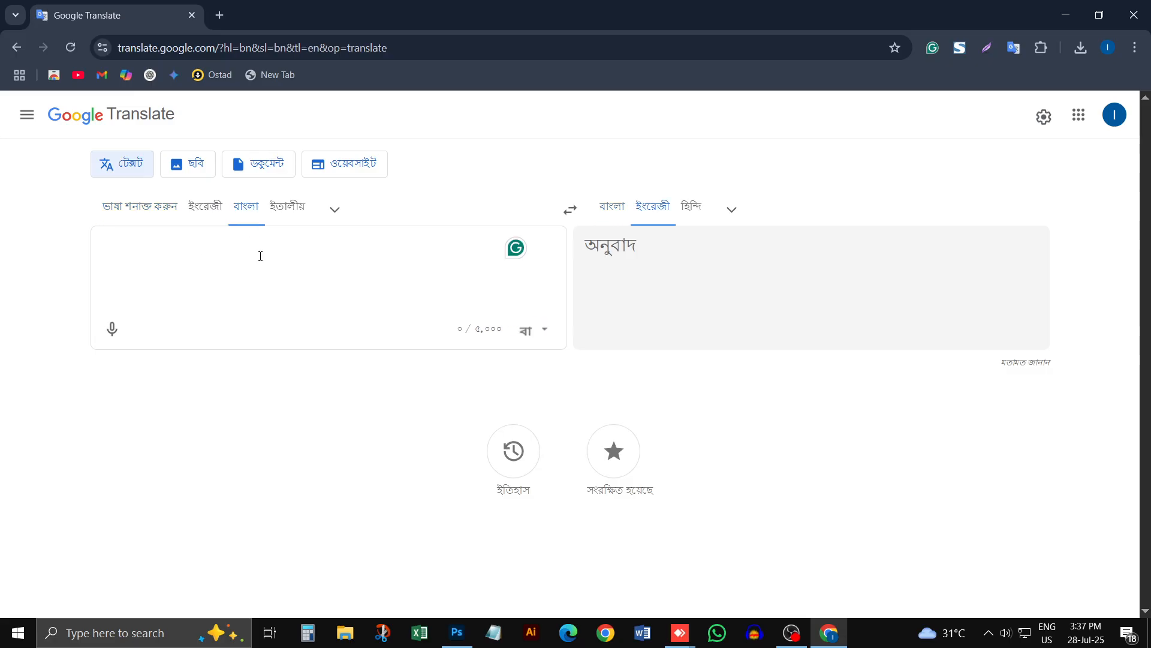
{"action": "type", "text": "গোঁফ"}
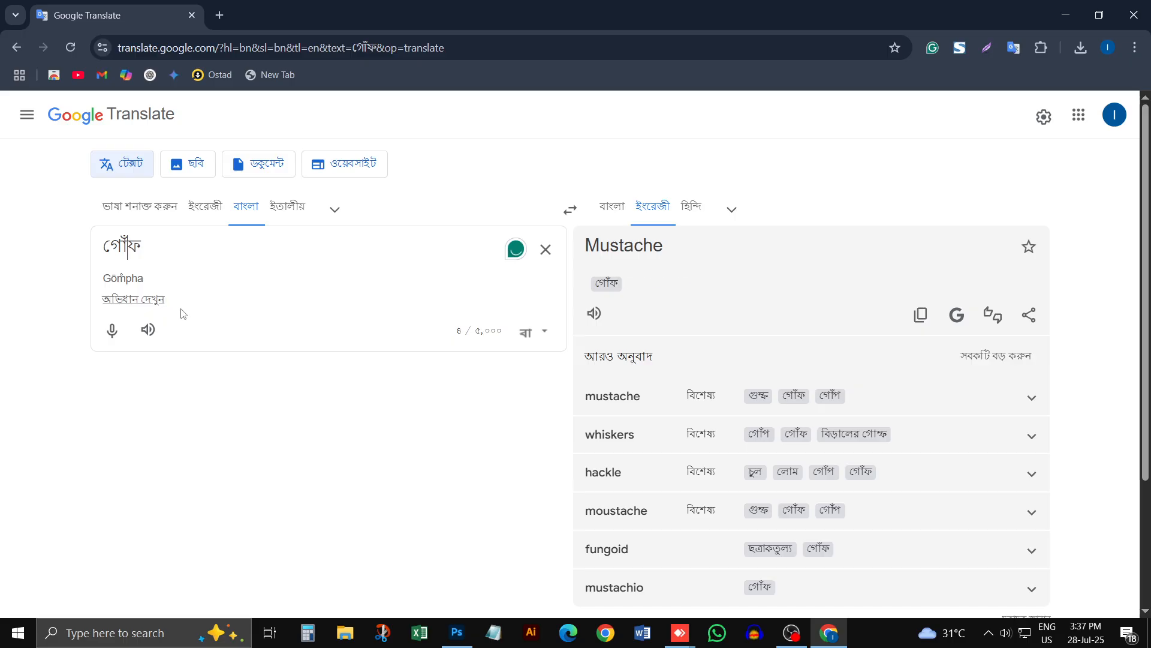
{"action": "left_click", "coordinate": [918, 314]}
Step: Search Google in a new tab for "Mustache png" and show the image results
{"action": "left_click", "coordinate": [221, 16]}
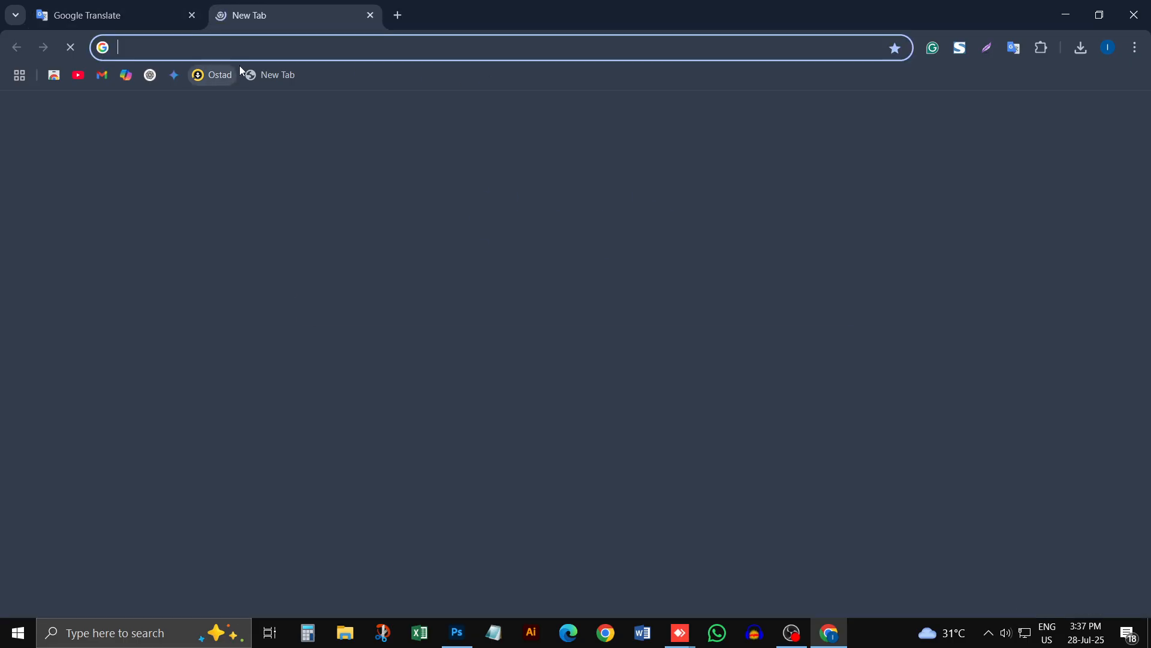
{"action": "left_click", "coordinate": [248, 47]}
{"action": "type", "text": "Mustache"}
{"action": "type", "text": "ড়স্"}
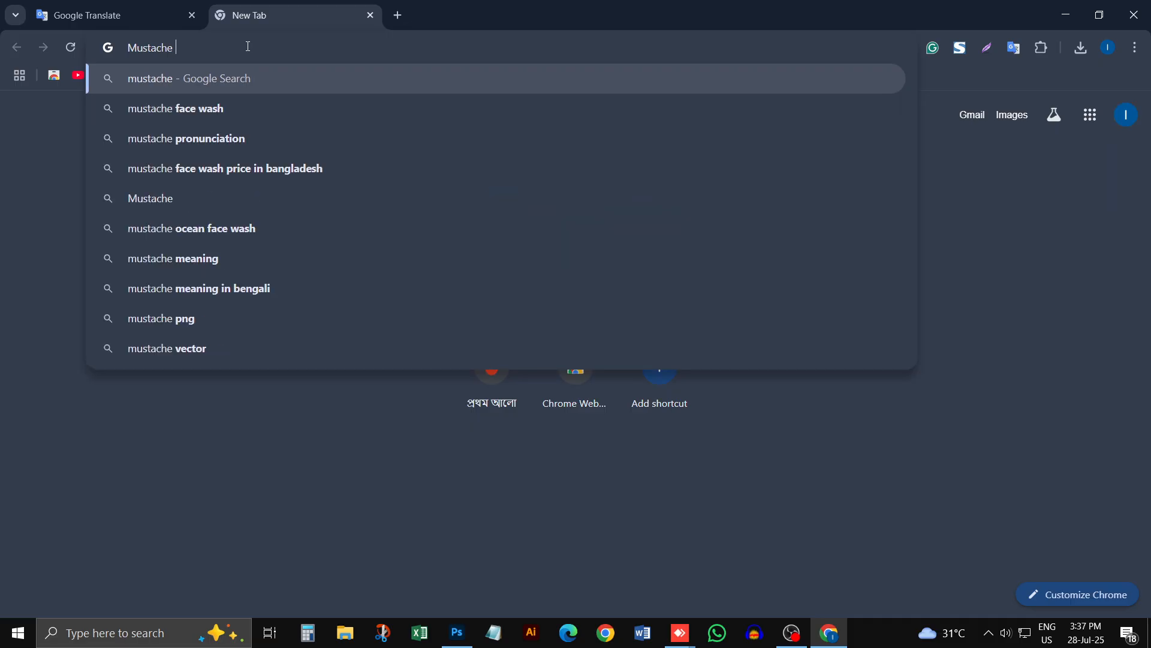
{"action": "key", "text": "Return"}
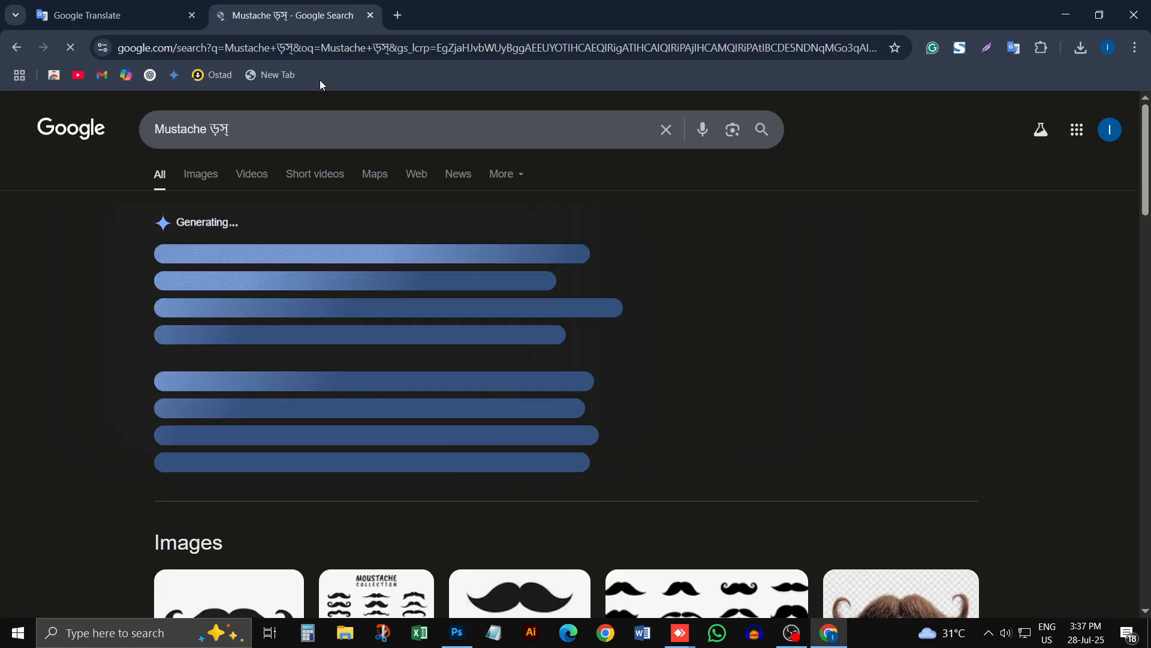
{"action": "left_click", "coordinate": [253, 131]}
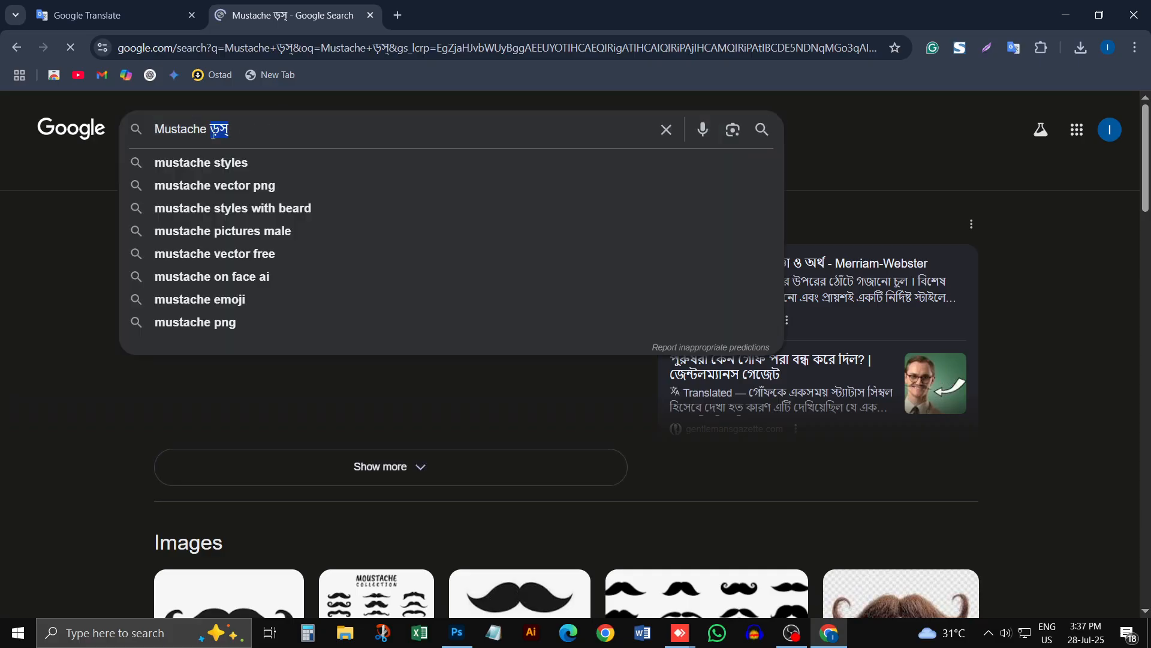
{"action": "type", "text": "png"}
{"action": "key", "text": "Return"}
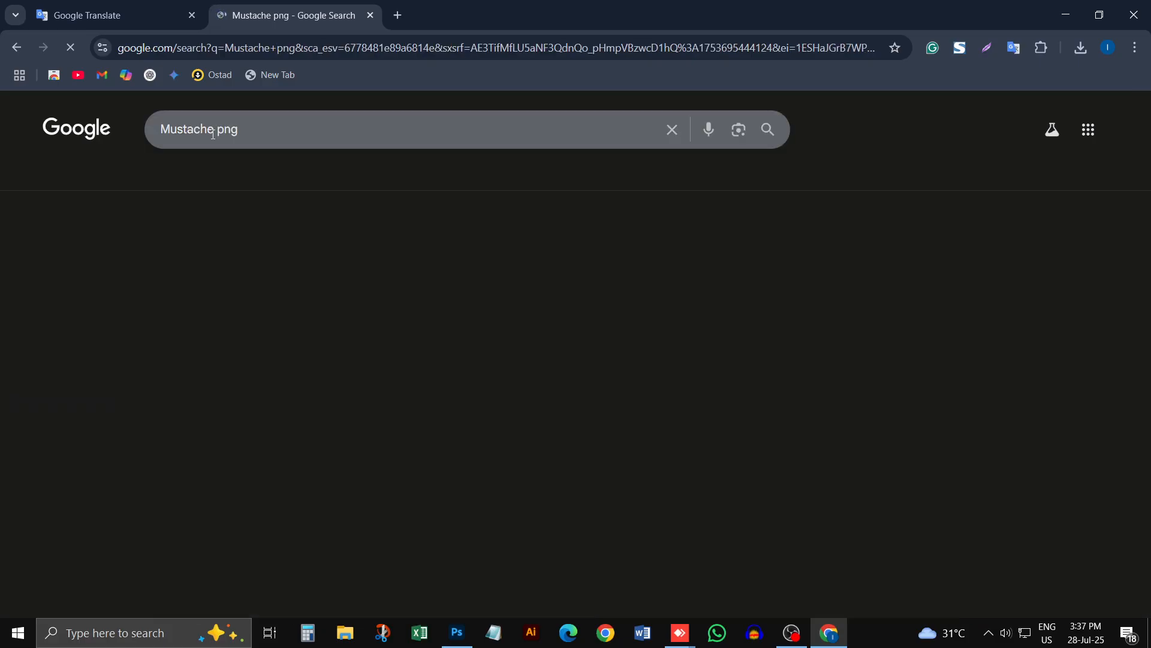
{"action": "left_click", "coordinate": [204, 181]}
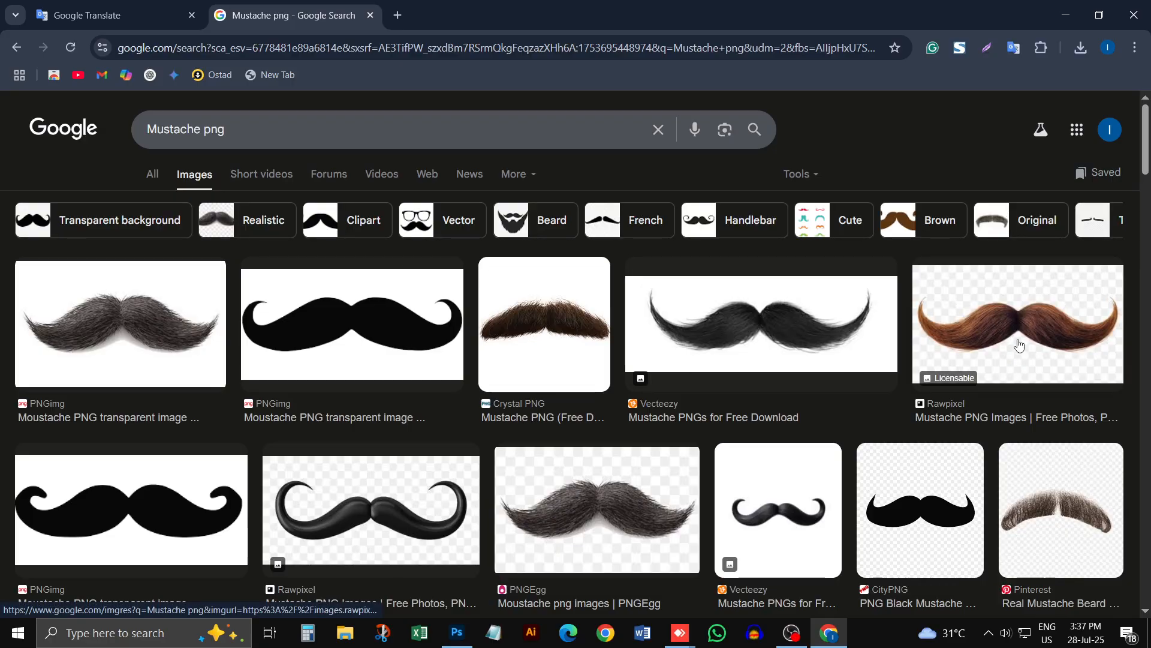
Step: Open the Rawpixel "Mustache PNG Images" result in a new tab and switch to it
{"action": "right_click", "coordinate": [1003, 416]}
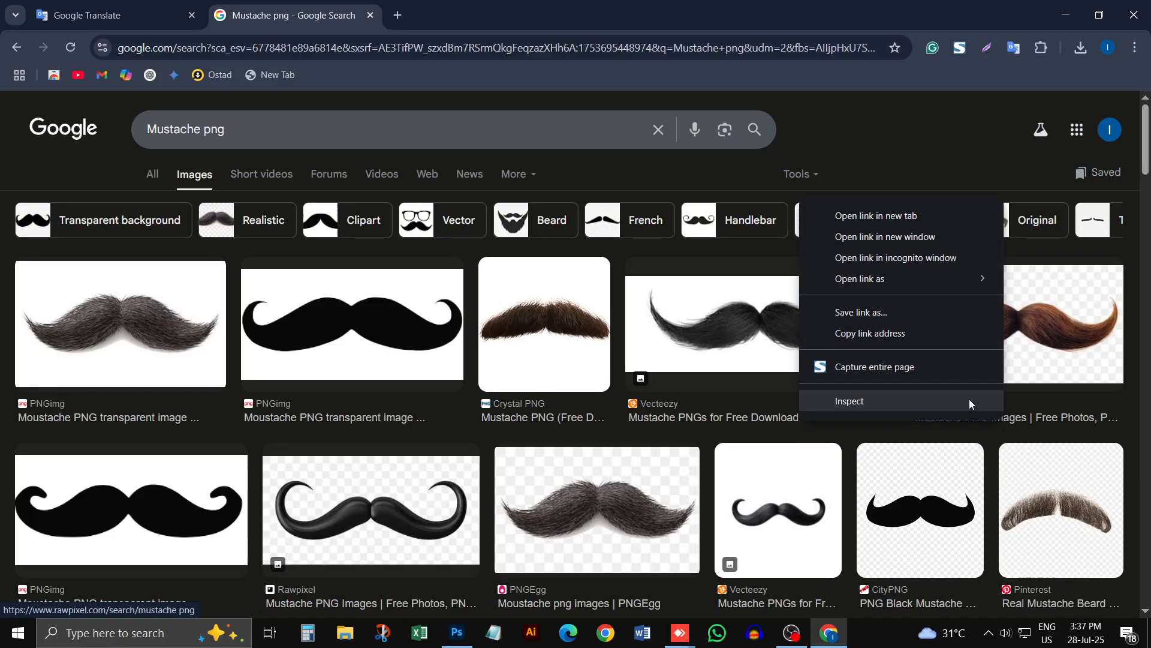
{"action": "left_click", "coordinate": [872, 233]}
{"action": "left_click", "coordinate": [489, 7]}
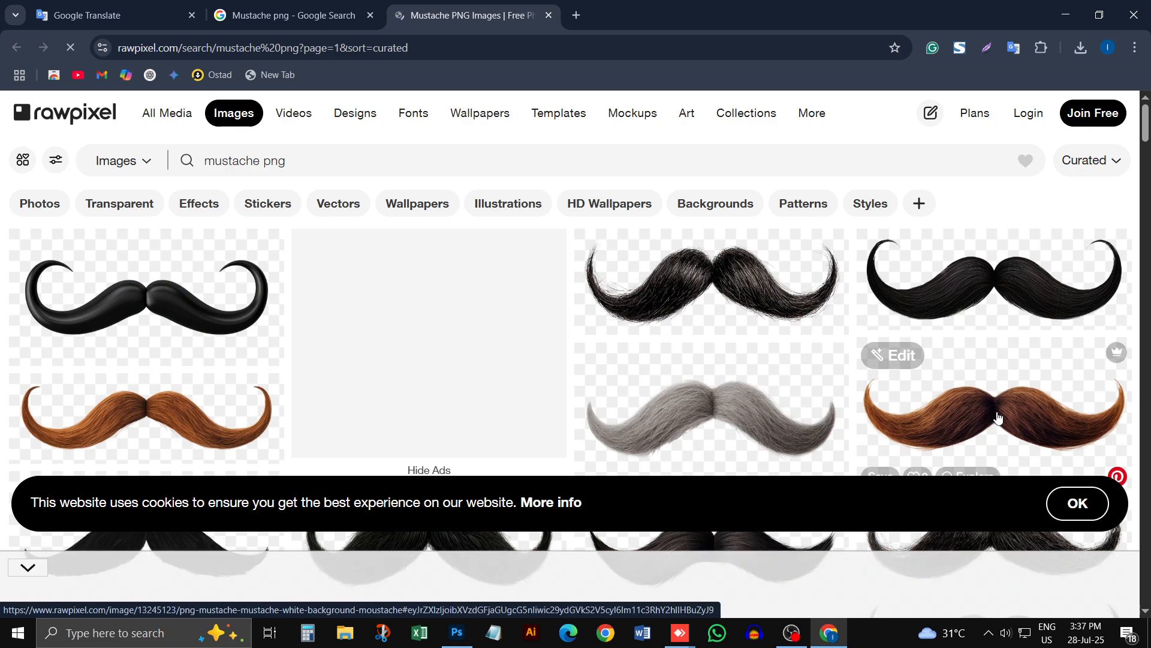
Step: Open the dark brown mustache image on Rawpixel and try to download its high-resolution PNG
{"action": "left_click", "coordinate": [998, 418]}
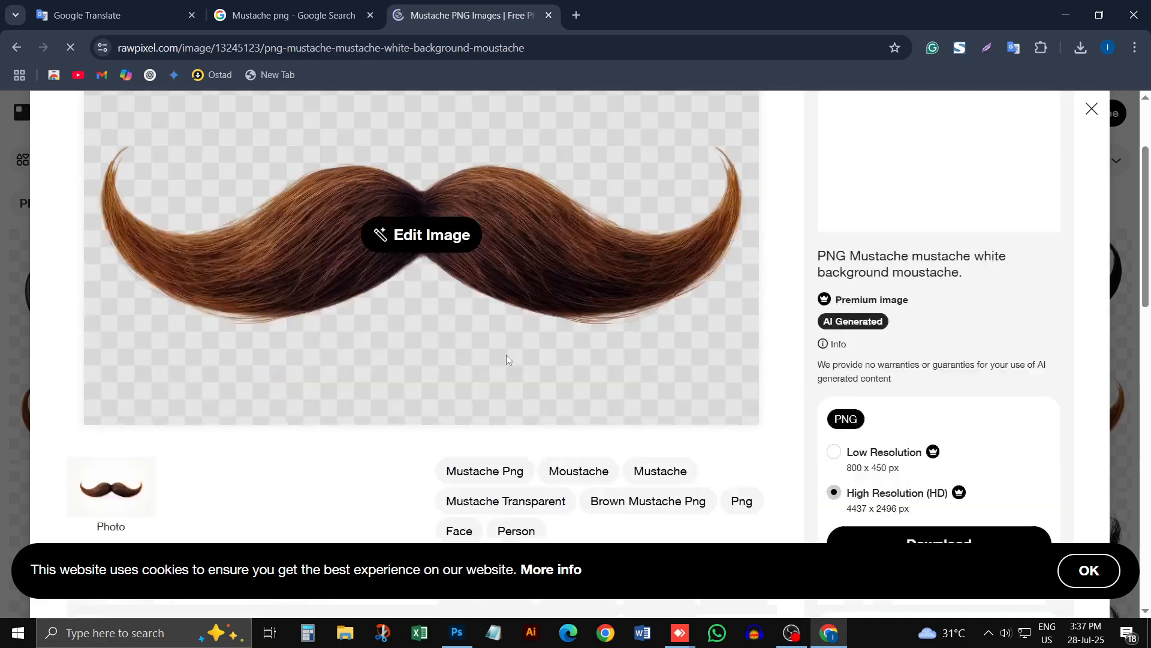
{"action": "scroll", "coordinate": [507, 358], "scroll_direction": "down", "scroll_amount": 3}
{"action": "left_click", "coordinate": [948, 389]}
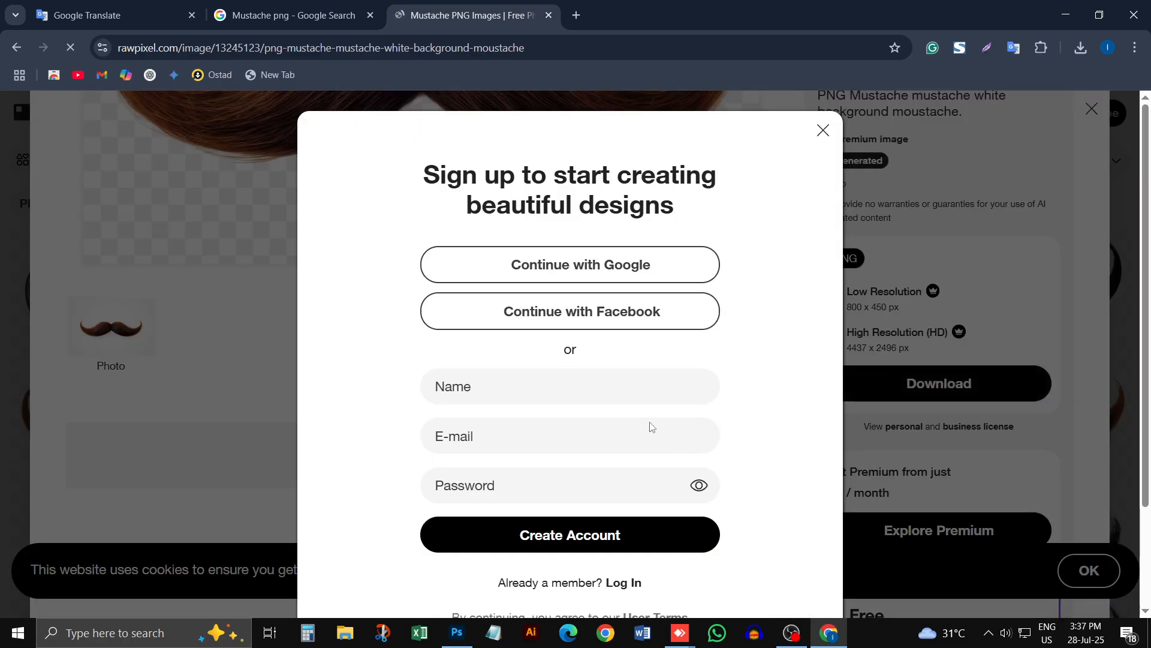
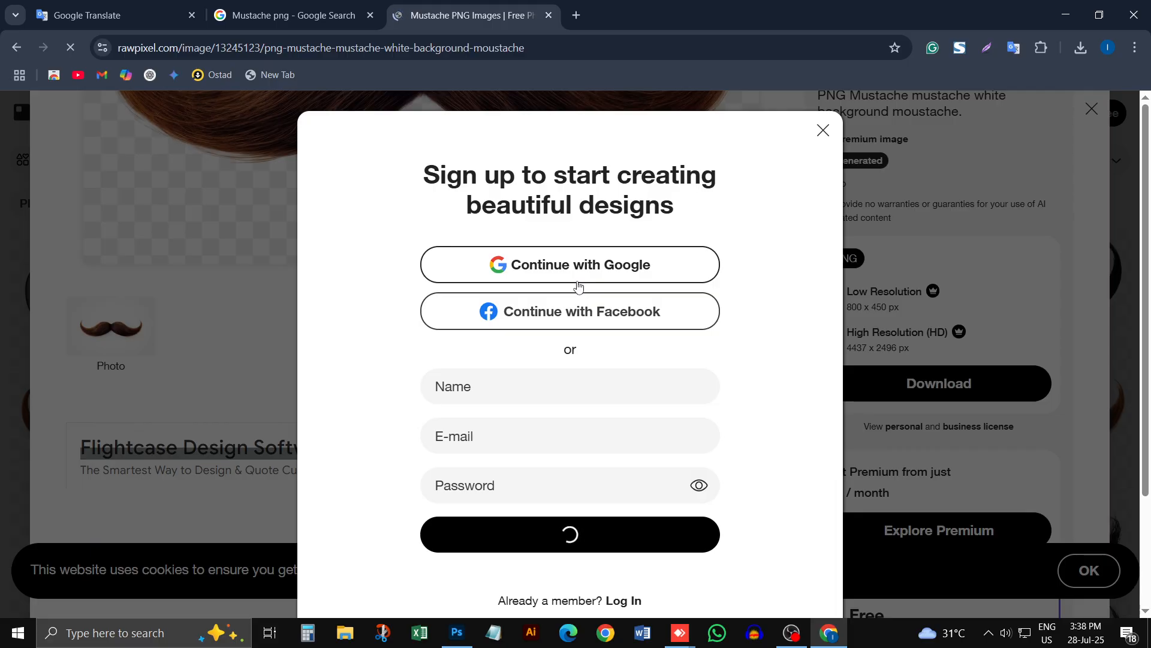
Step: Sign up to Rawpixel with the existing Google account and agree to share its profile details
{"action": "left_click", "coordinate": [578, 285]}
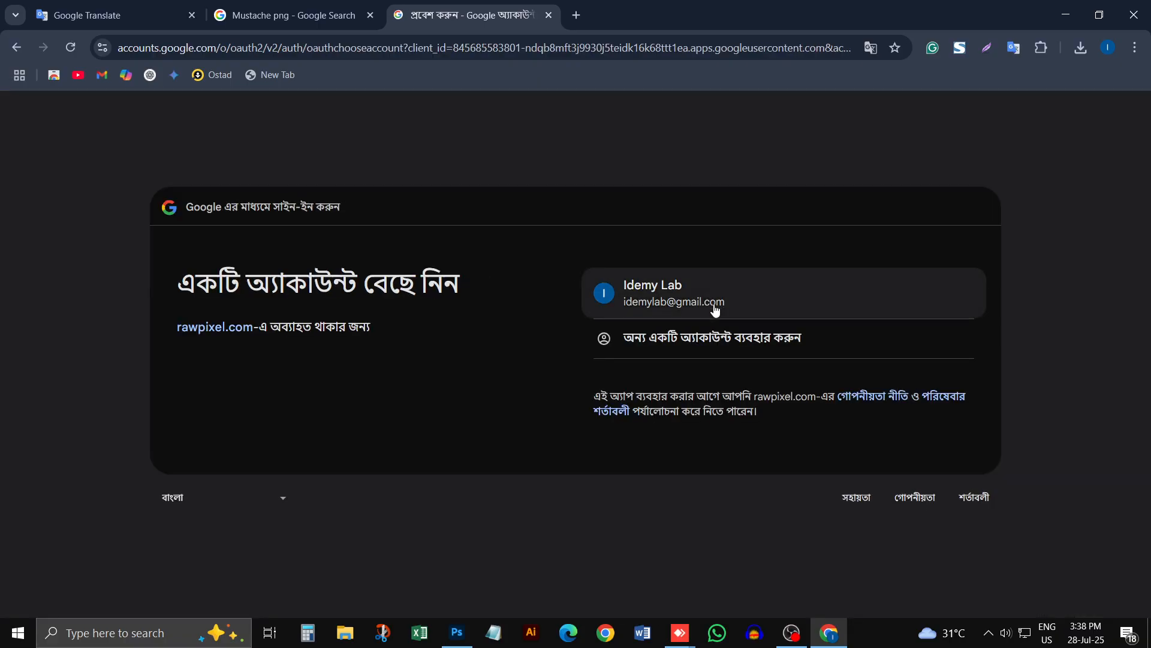
{"action": "left_click", "coordinate": [675, 303]}
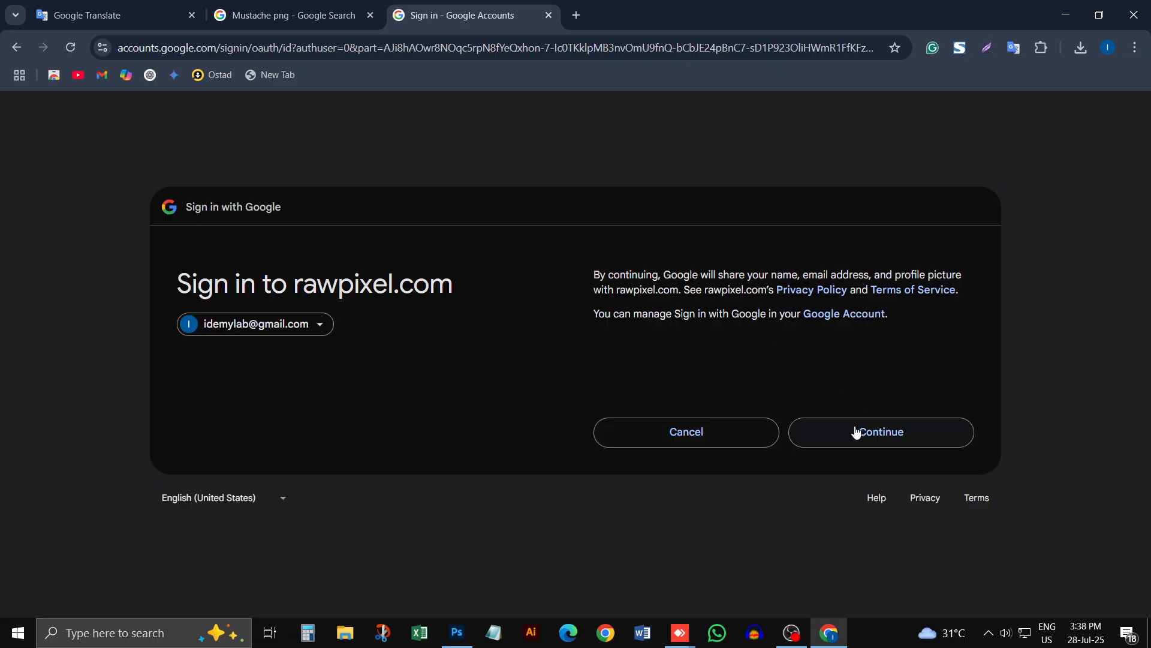
{"action": "left_click", "coordinate": [856, 432]}
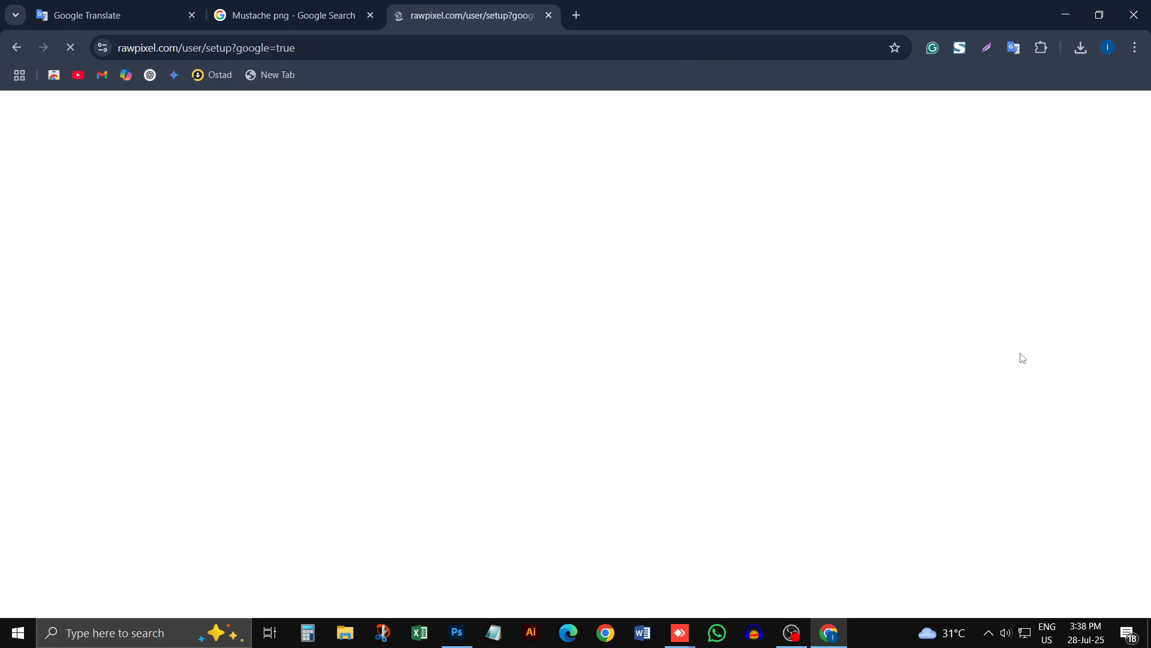
Step: Choose Rawpixel's Free plan and skip inviting friends
{"action": "scroll", "coordinate": [375, 364], "scroll_direction": "down", "scroll_amount": 3}
{"action": "scroll", "coordinate": [312, 456], "scroll_direction": "up", "scroll_amount": 3}
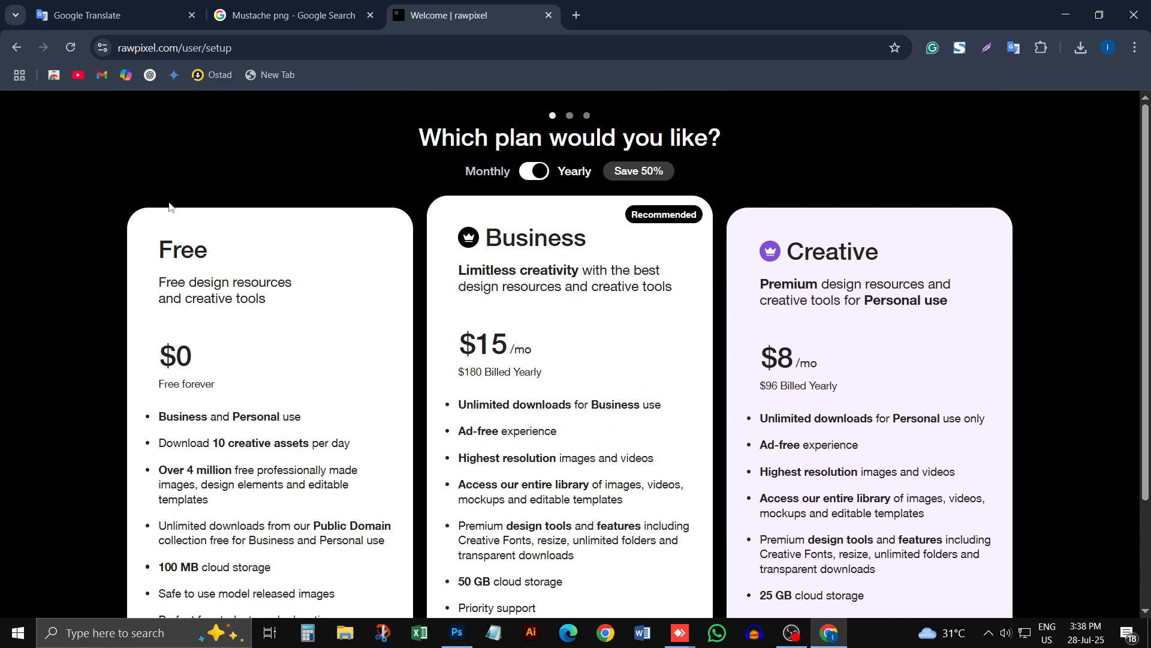
{"action": "scroll", "coordinate": [258, 527], "scroll_direction": "down", "scroll_amount": 3}
{"action": "left_click", "coordinate": [265, 542]}
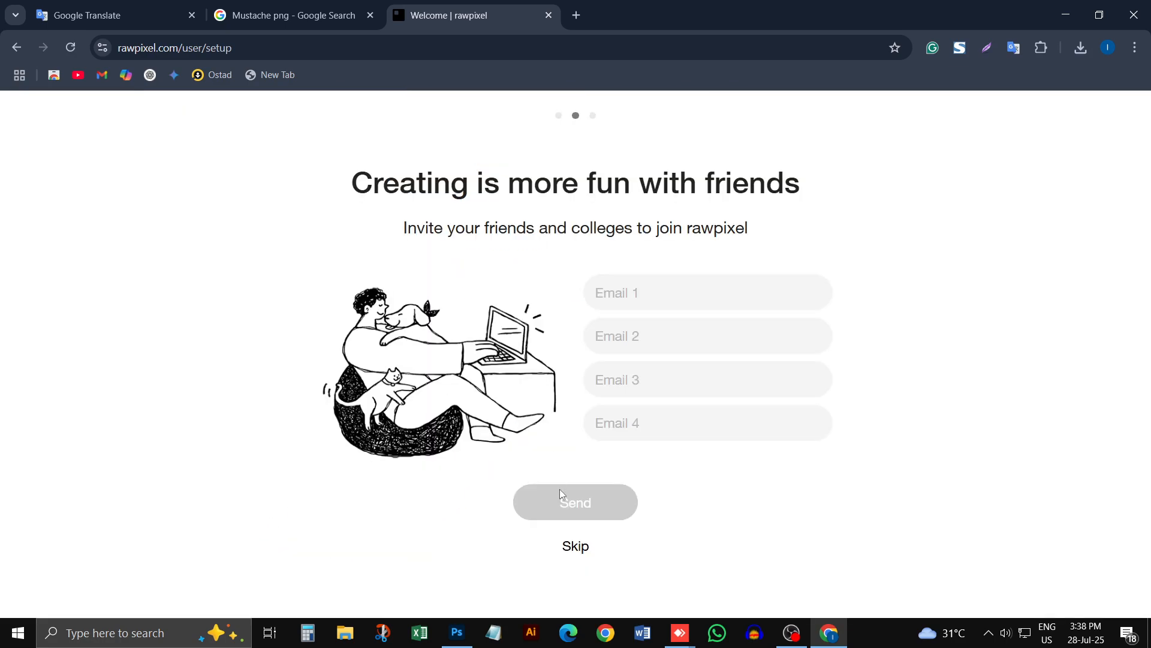
{"action": "left_click", "coordinate": [577, 546]}
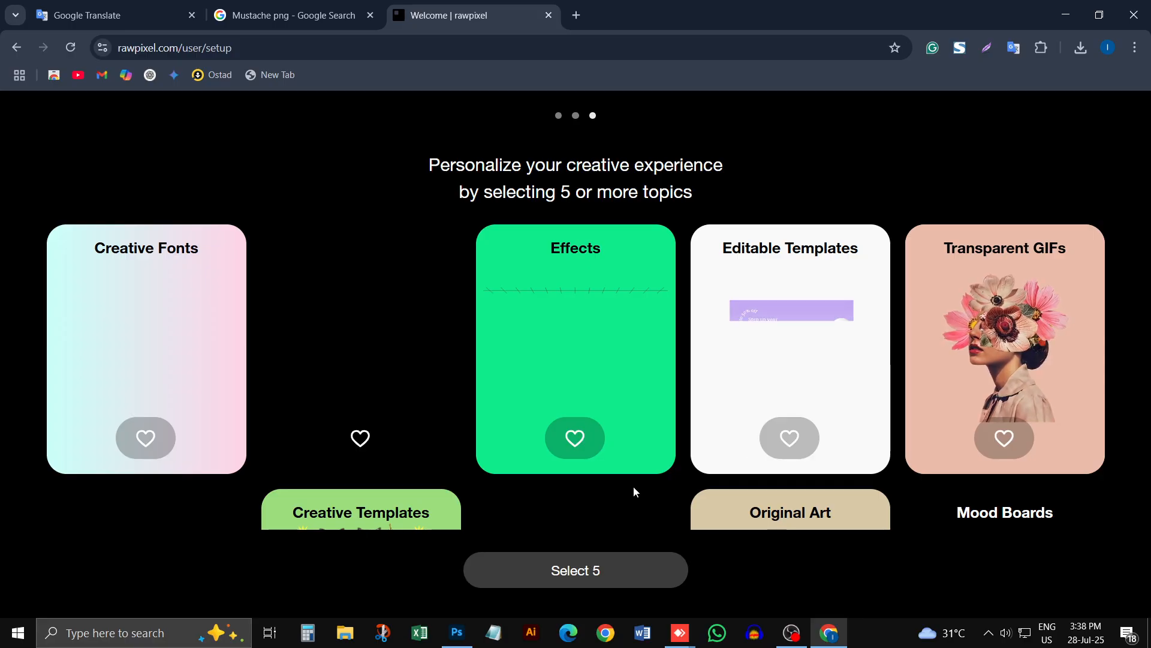
Step: Pick five topics of interest, including Logos, Creative Templates, Mood Boards and Famous Art Remix, and finish the account setup
{"action": "left_click", "coordinate": [367, 431]}
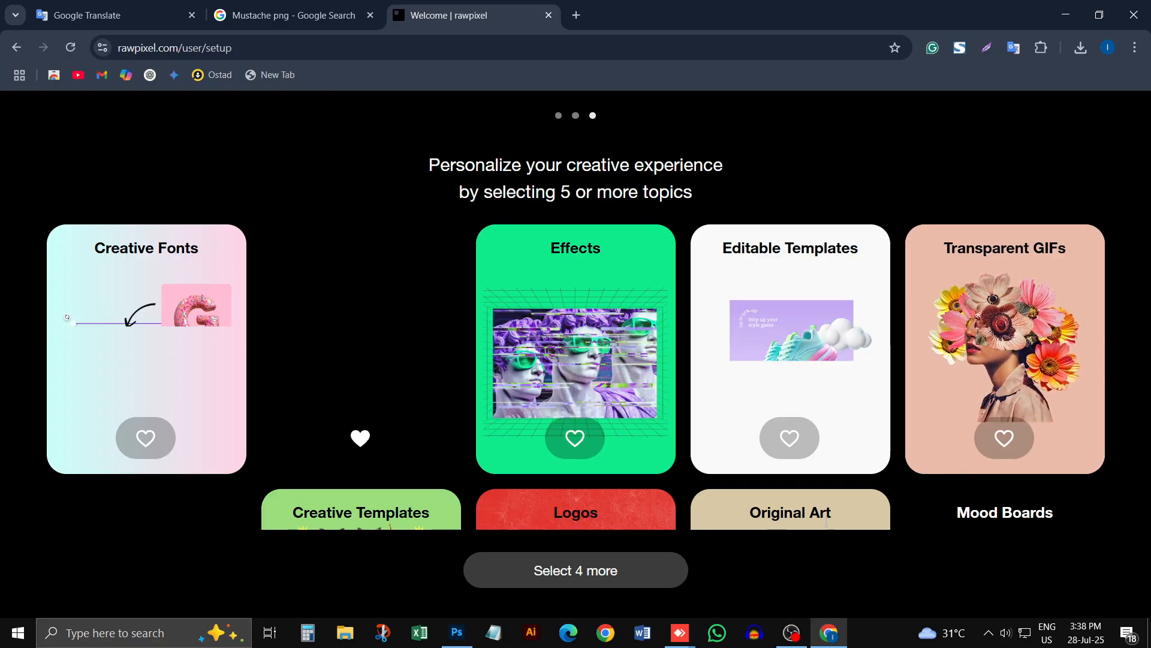
{"action": "left_click", "coordinate": [989, 511]}
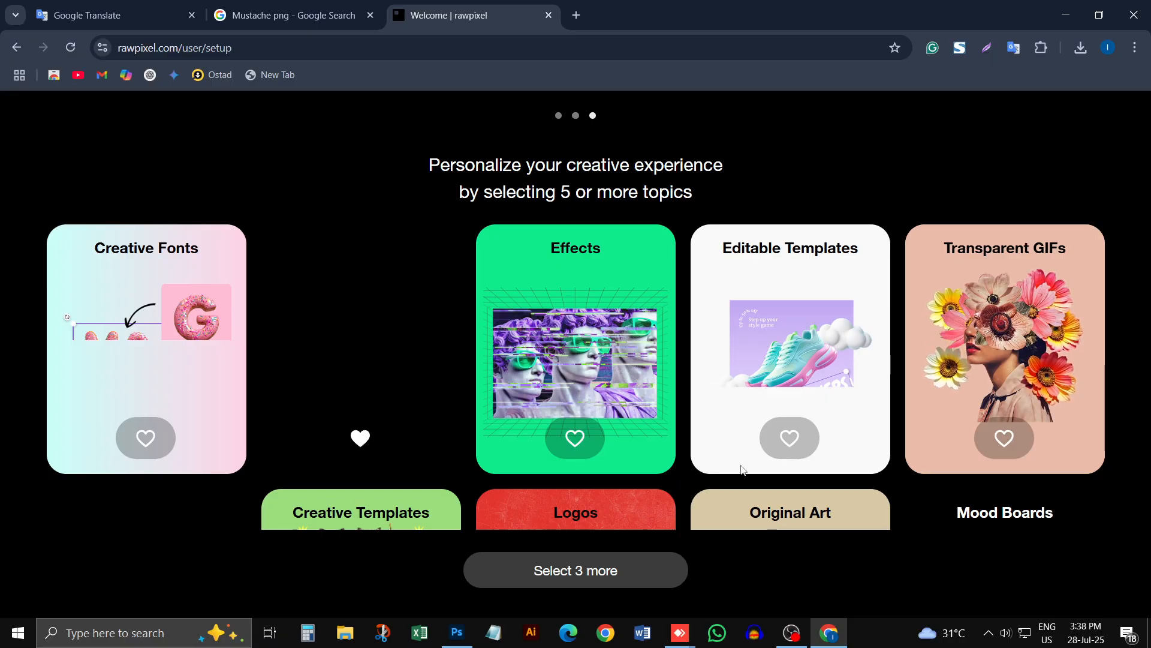
{"action": "scroll", "coordinate": [592, 395], "scroll_direction": "down", "scroll_amount": 5}
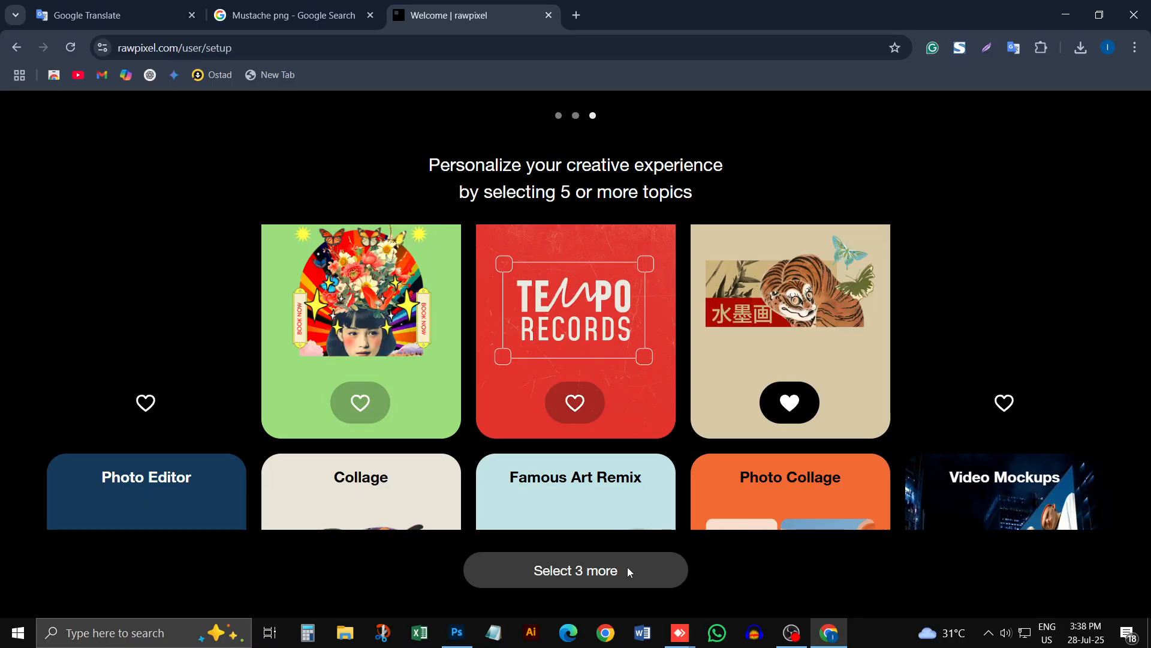
{"action": "left_click", "coordinate": [580, 414]}
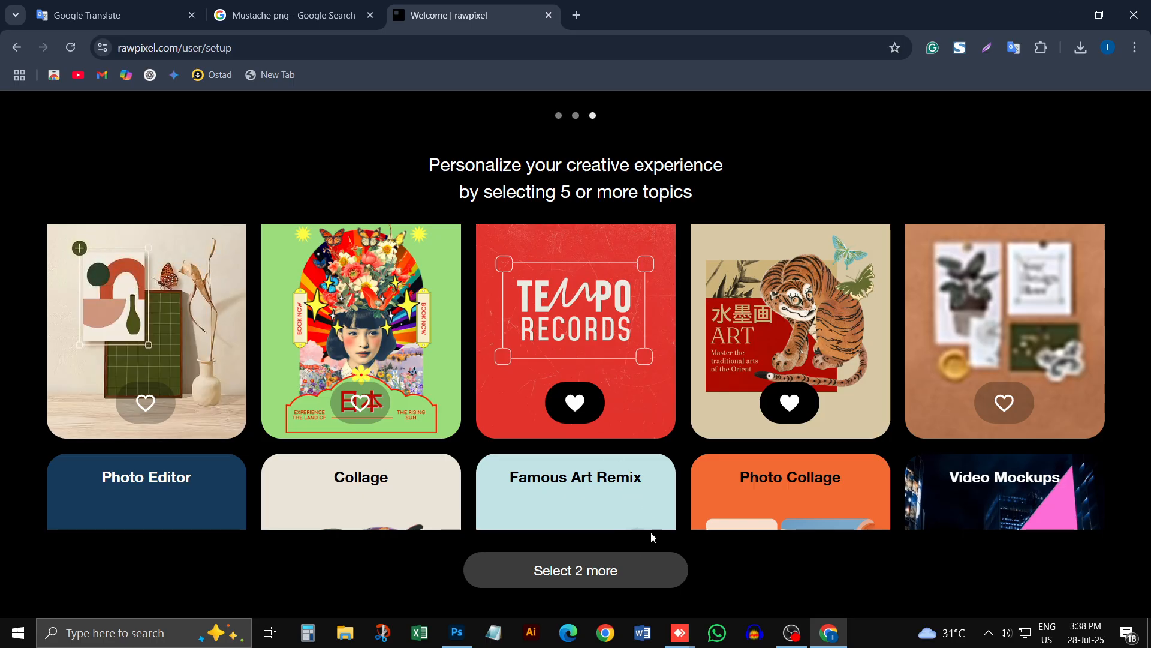
{"action": "left_click", "coordinate": [344, 384]}
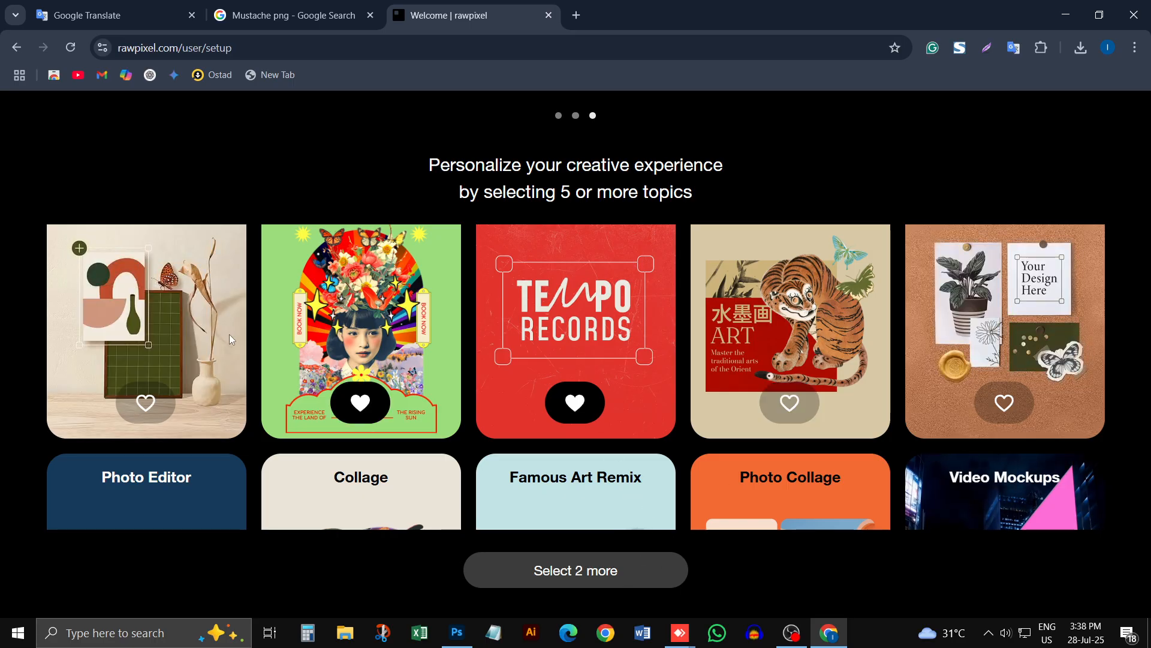
{"action": "left_click", "coordinate": [158, 403]}
{"action": "left_click", "coordinate": [158, 408]}
{"action": "left_click", "coordinate": [1004, 403]}
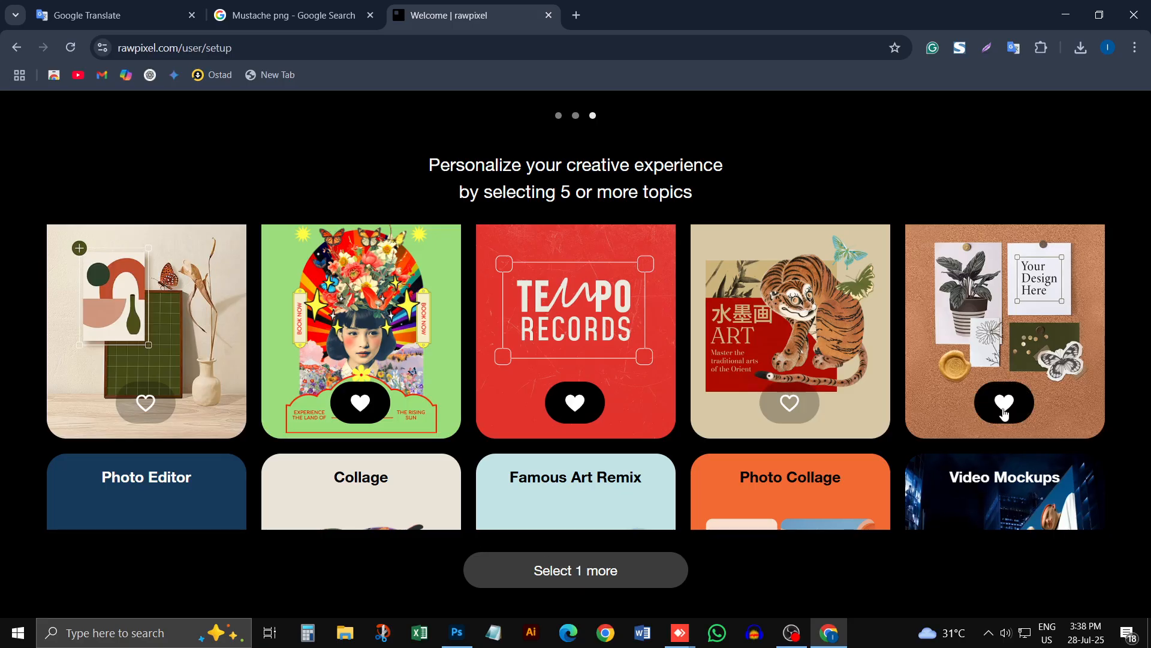
{"action": "left_click", "coordinate": [1004, 402]}
{"action": "left_click", "coordinate": [790, 403]}
{"action": "scroll", "coordinate": [612, 434], "scroll_direction": "down", "scroll_amount": 3}
{"action": "left_click", "coordinate": [577, 442]}
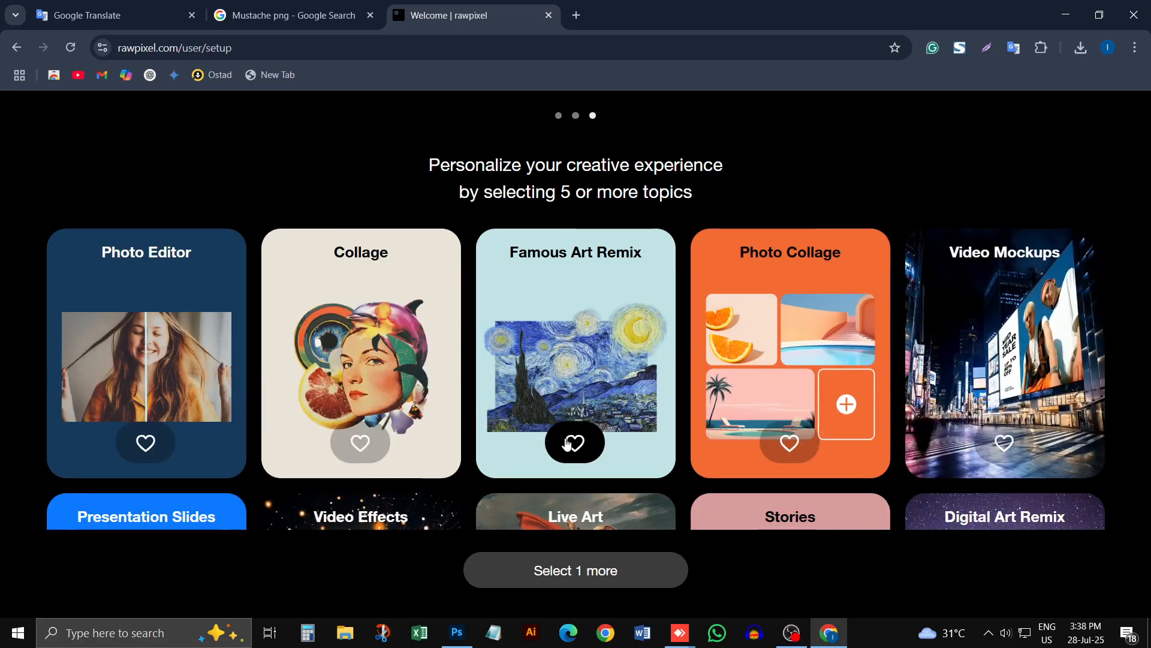
{"action": "left_click", "coordinate": [591, 579]}
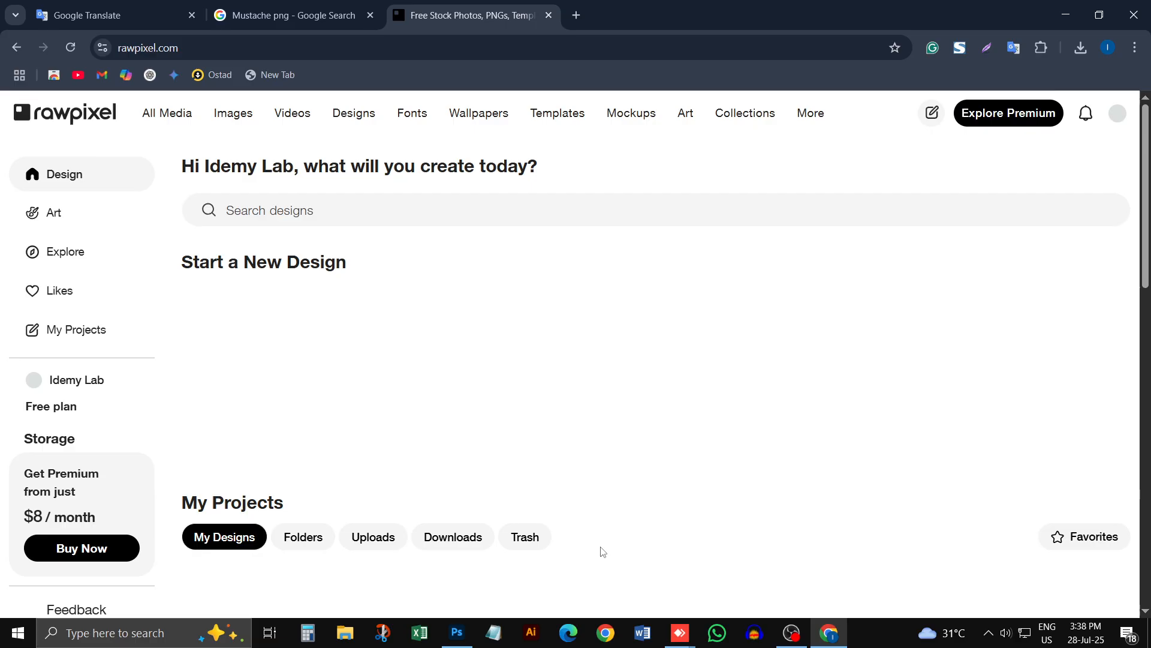
Step: Search Rawpixel's designs for "Mustache"
{"action": "scroll", "coordinate": [569, 331], "scroll_direction": "down", "scroll_amount": 6}
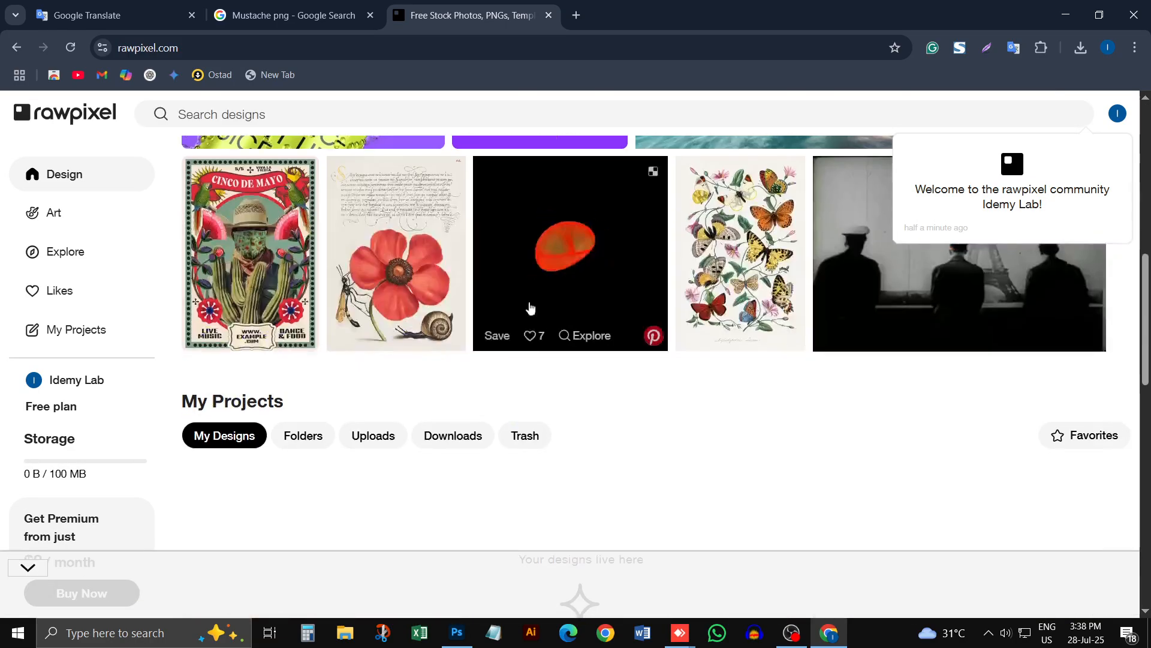
{"action": "scroll", "coordinate": [527, 308], "scroll_direction": "up", "scroll_amount": 4}
{"action": "left_click", "coordinate": [317, 119]}
{"action": "type", "text": "Mustache"}
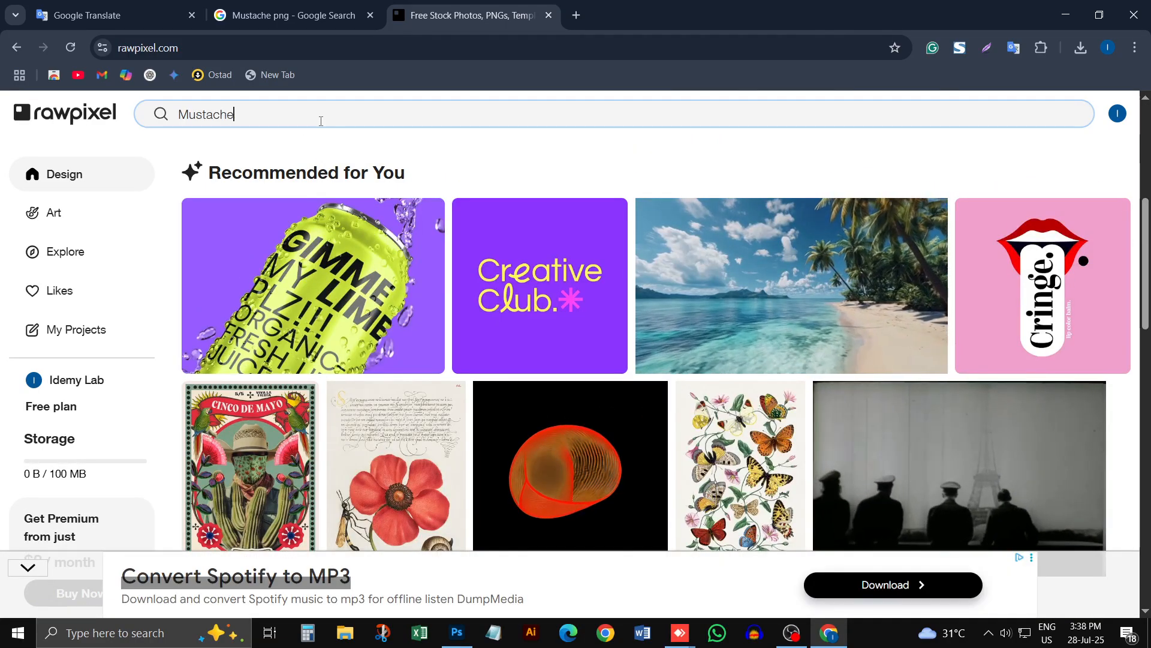
{"action": "key", "text": "Return"}
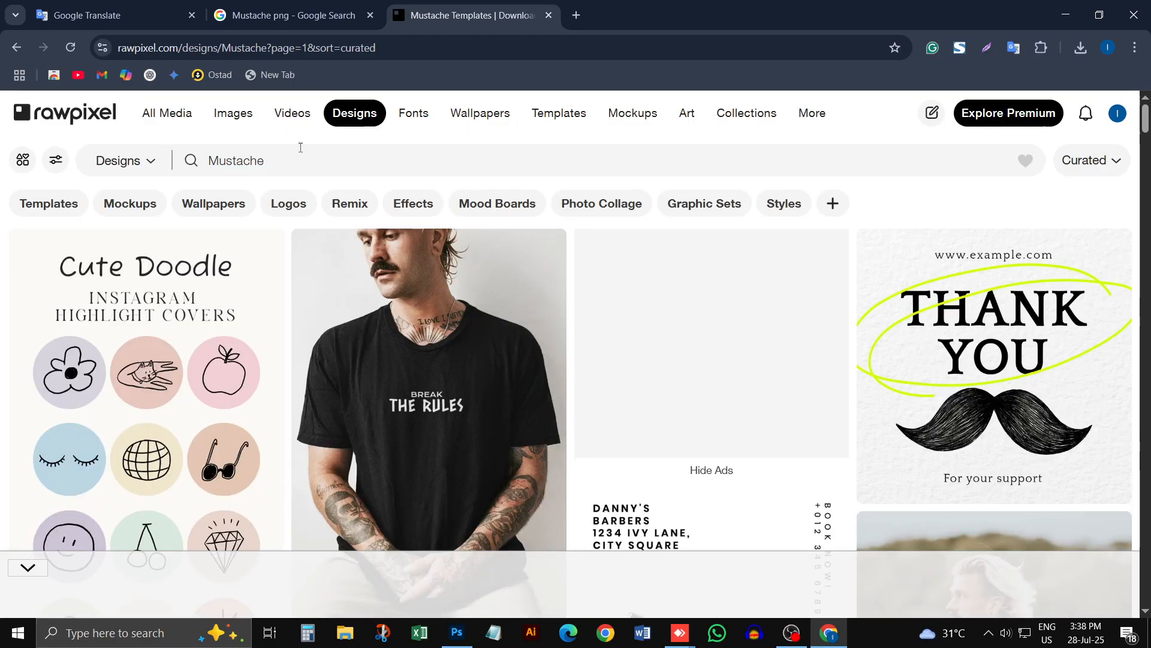
Step: Refine the Rawpixel search to the suggested "mustache png" and look through the designs for a usable mustache
{"action": "left_click", "coordinate": [302, 155]}
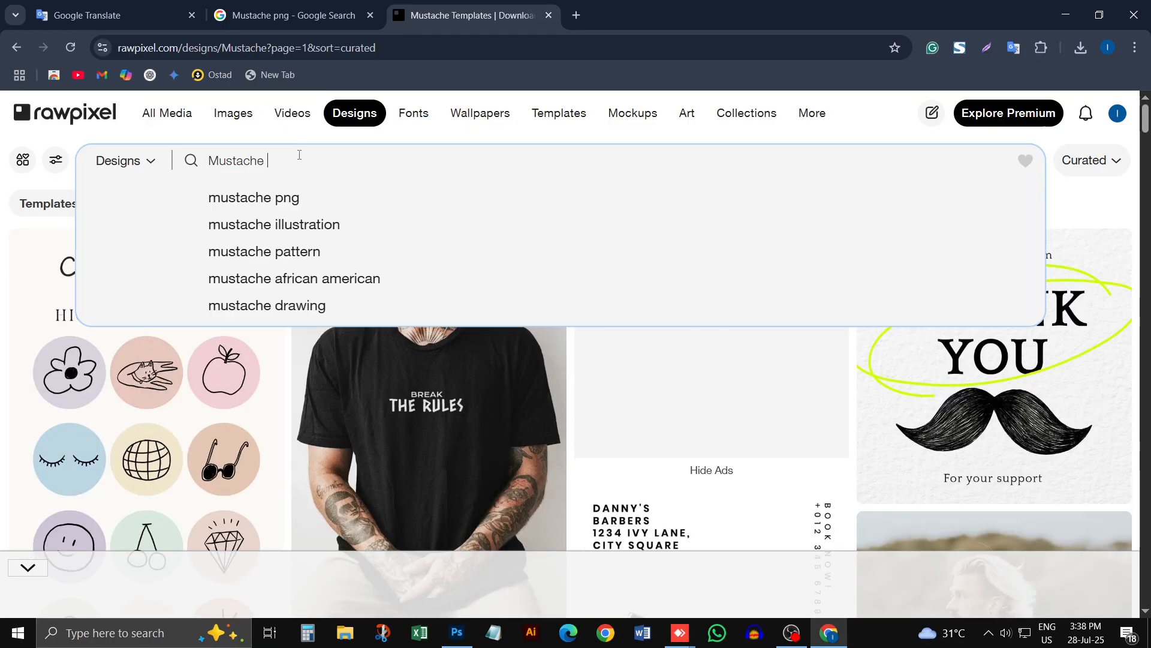
{"action": "left_click", "coordinate": [302, 197]}
{"action": "scroll", "coordinate": [895, 382], "scroll_direction": "down", "scroll_amount": 6}
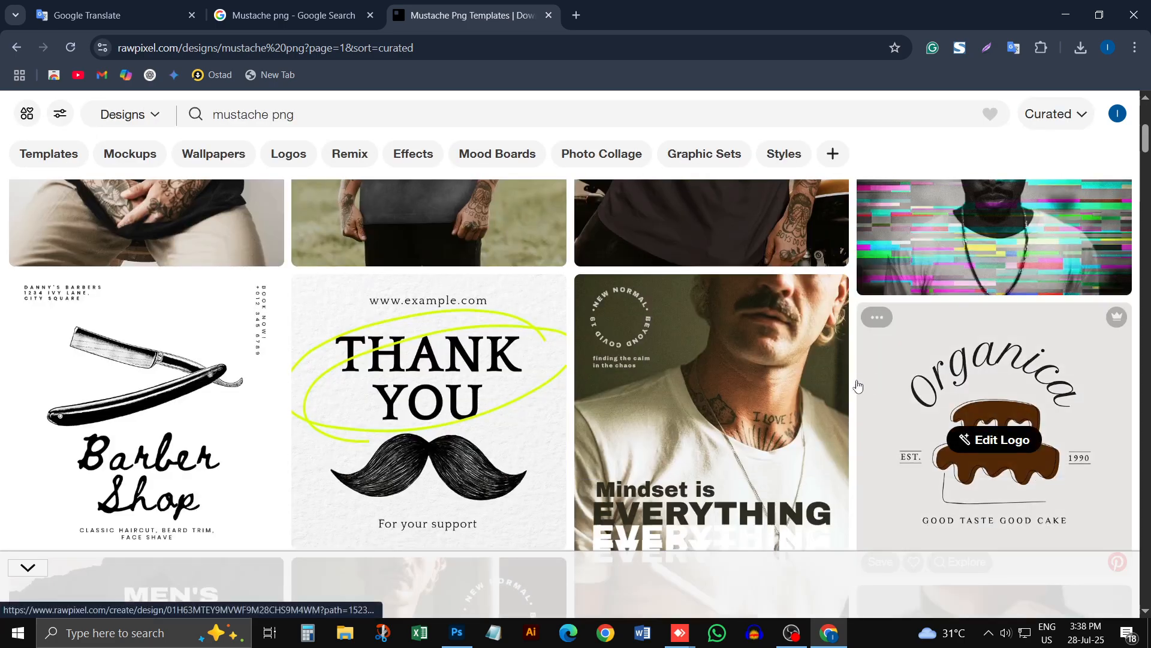
{"action": "scroll", "coordinate": [895, 382], "scroll_direction": "down", "scroll_amount": 10}
Step: Return to the Google image results, open the brown Rawpixel mustache result in a new tab and examine its image page
{"action": "left_click", "coordinate": [241, 10]}
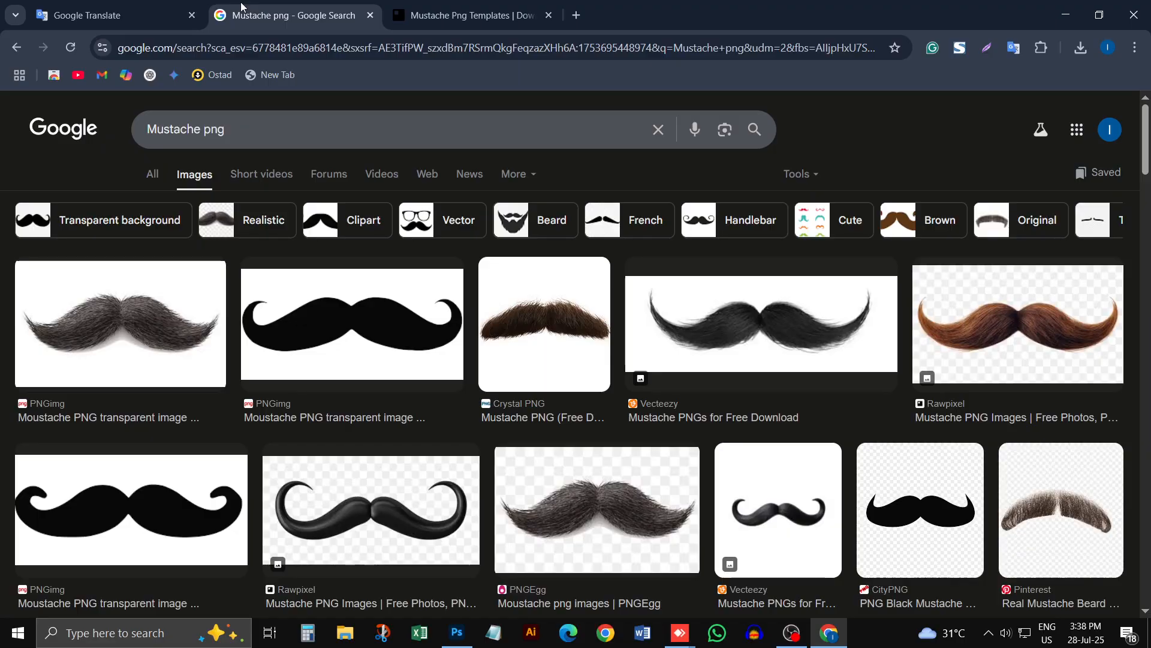
{"action": "left_click", "coordinate": [993, 412]}
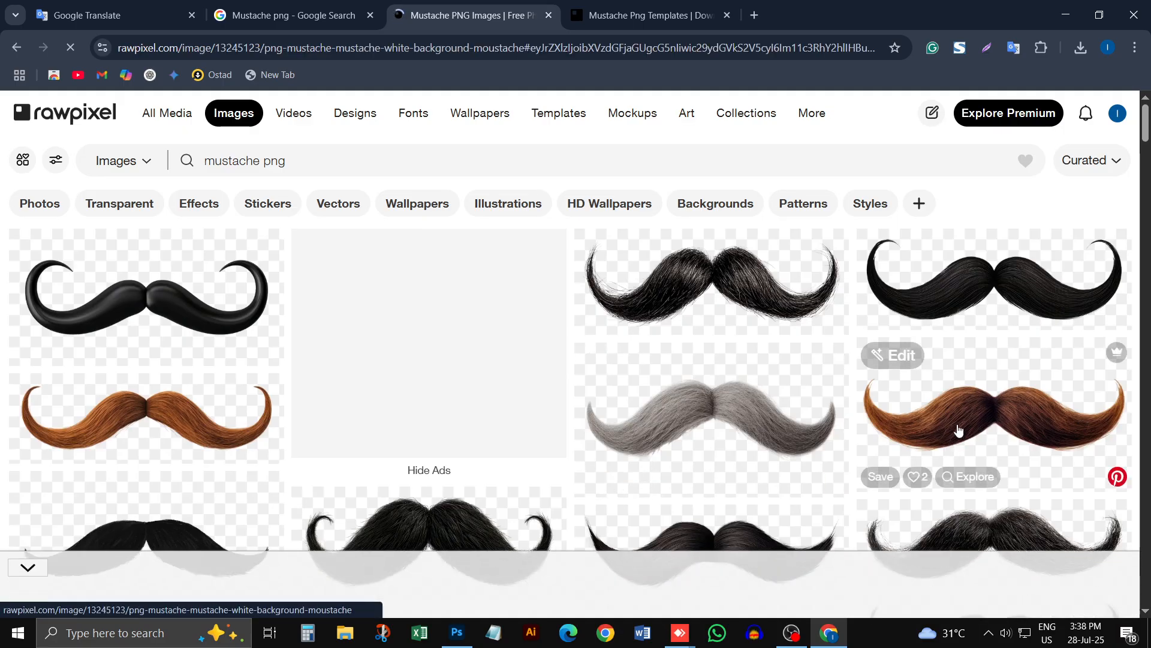
{"action": "left_click", "coordinate": [958, 429]}
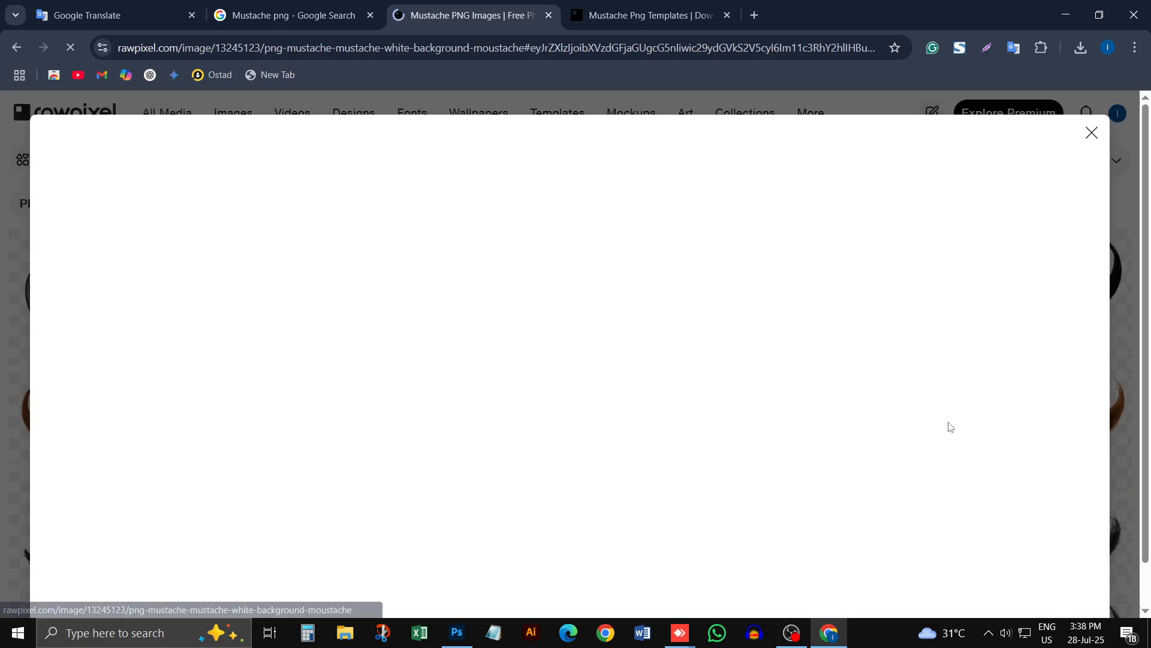
{"action": "scroll", "coordinate": [877, 493], "scroll_direction": "down", "scroll_amount": 3}
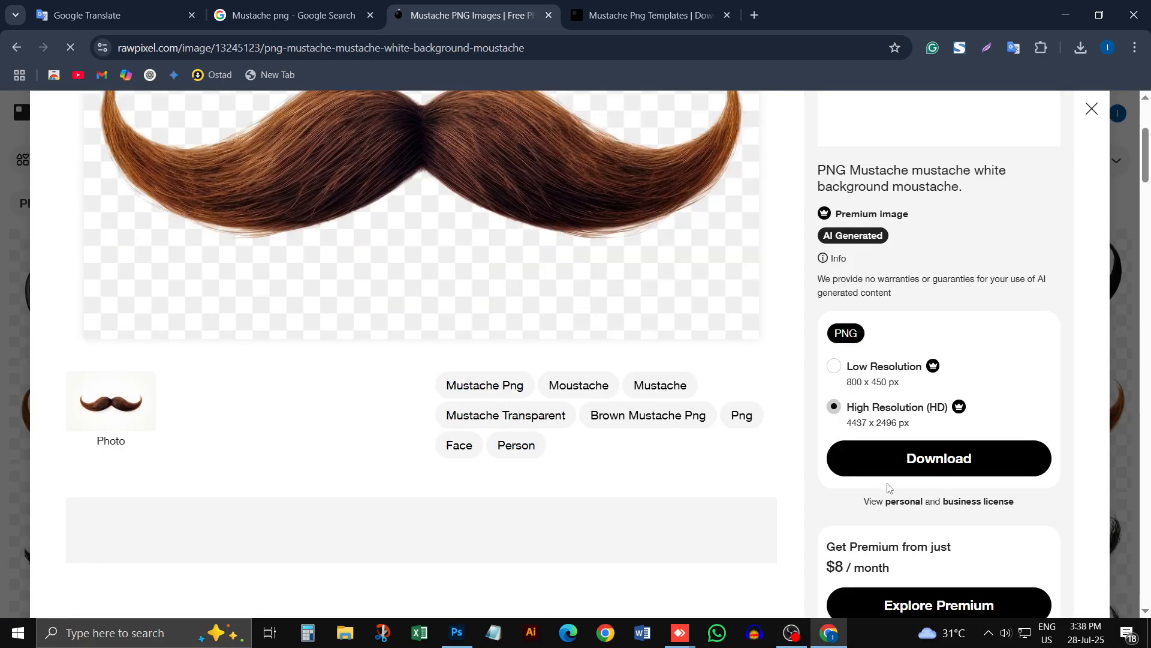
{"action": "scroll", "coordinate": [911, 496], "scroll_direction": "down", "scroll_amount": 2}
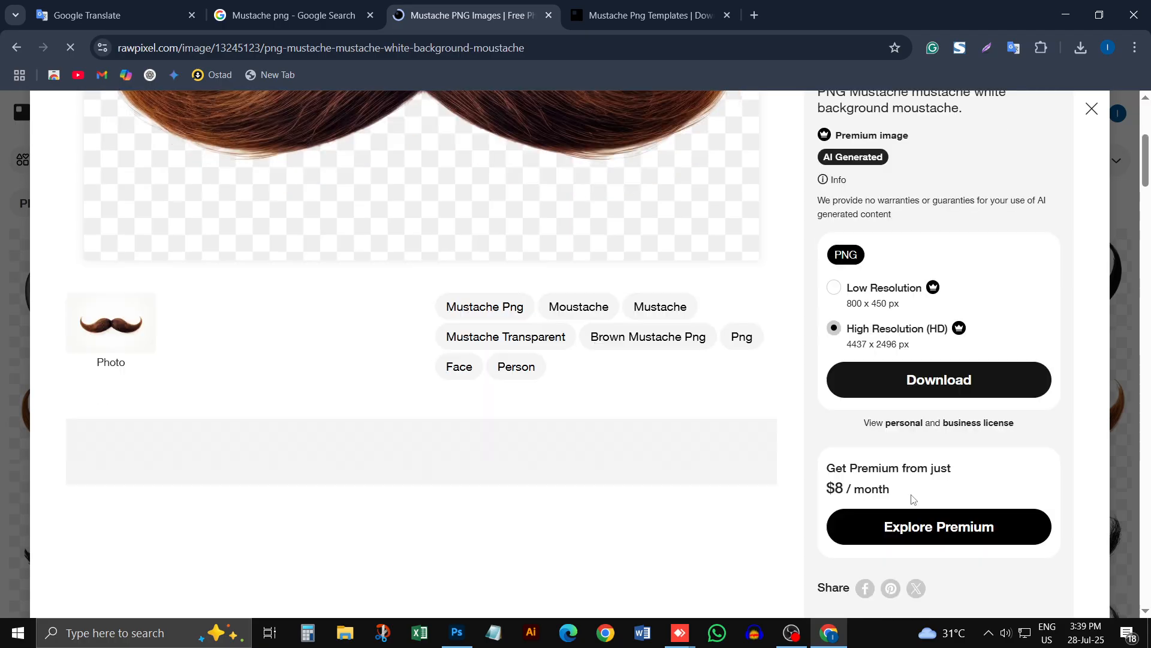
{"action": "scroll", "coordinate": [911, 497], "scroll_direction": "up", "scroll_amount": 2}
{"action": "scroll", "coordinate": [545, 387], "scroll_direction": "up", "scroll_amount": 4}
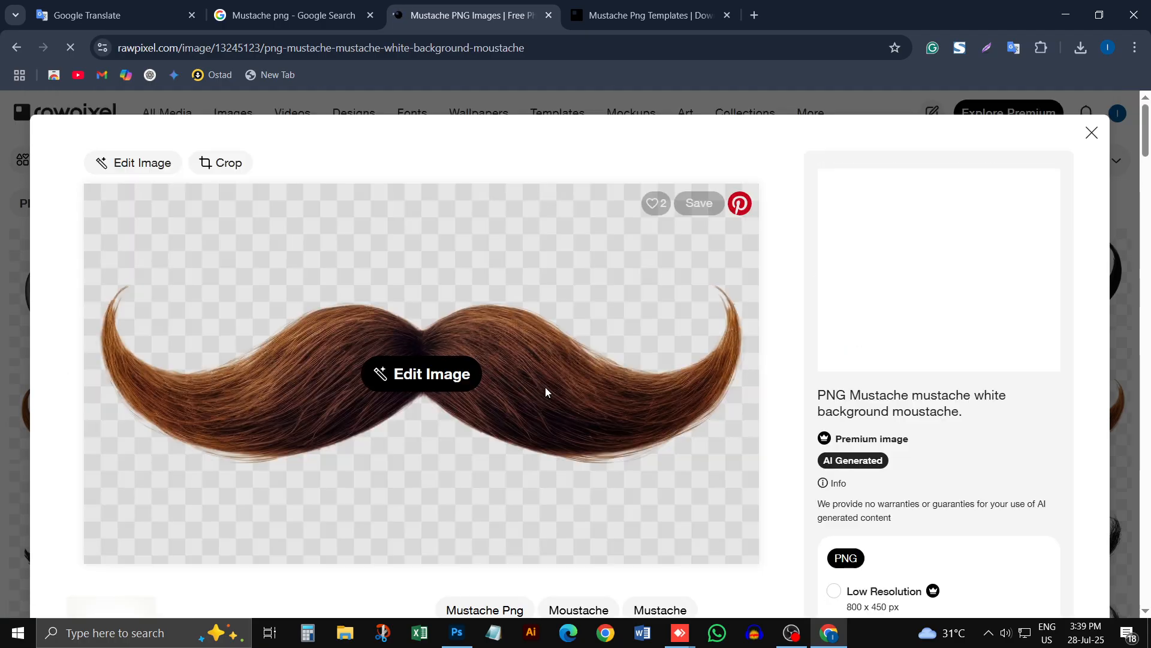
{"action": "right_click", "coordinate": [545, 387]}
{"action": "left_click", "coordinate": [633, 105]}
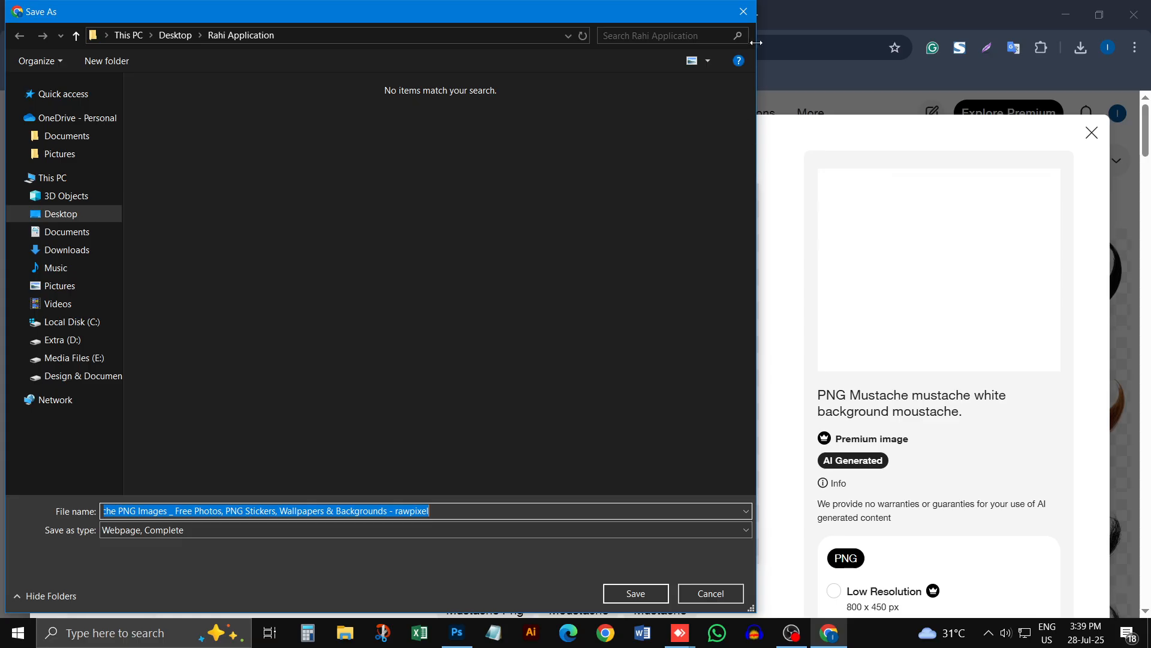
{"action": "left_click", "coordinate": [744, 11]}
{"action": "right_click", "coordinate": [390, 297]}
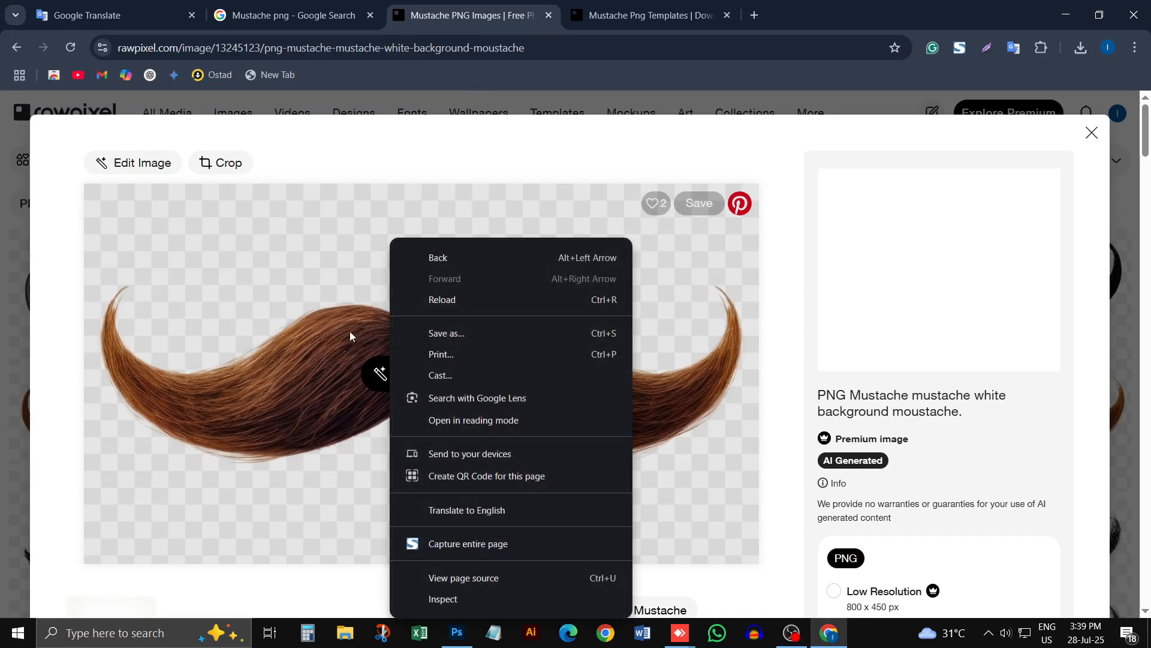
{"action": "left_click", "coordinate": [437, 332]}
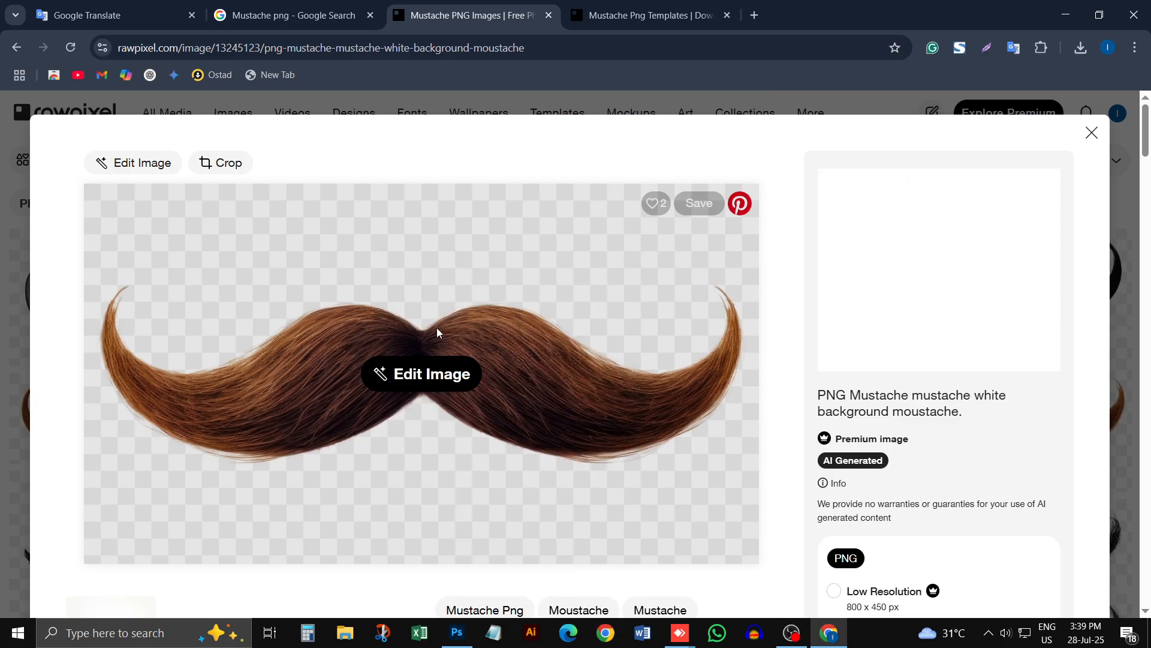
{"action": "left_click", "coordinate": [710, 594]}
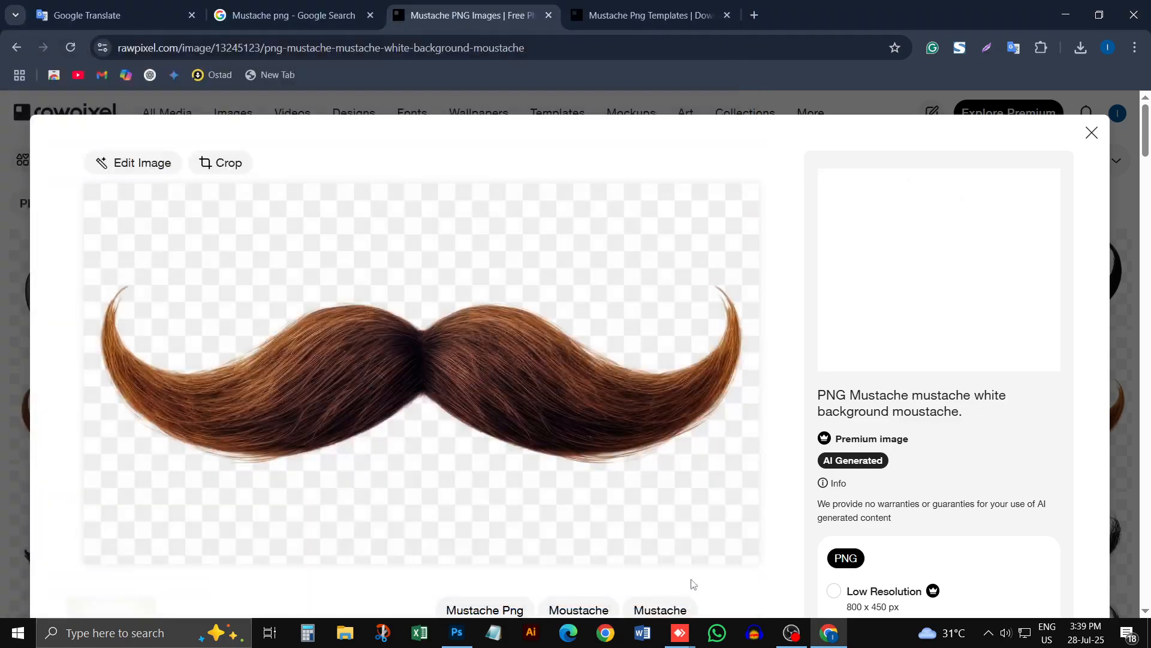
{"action": "scroll", "coordinate": [825, 559], "scroll_direction": "down", "scroll_amount": 3}
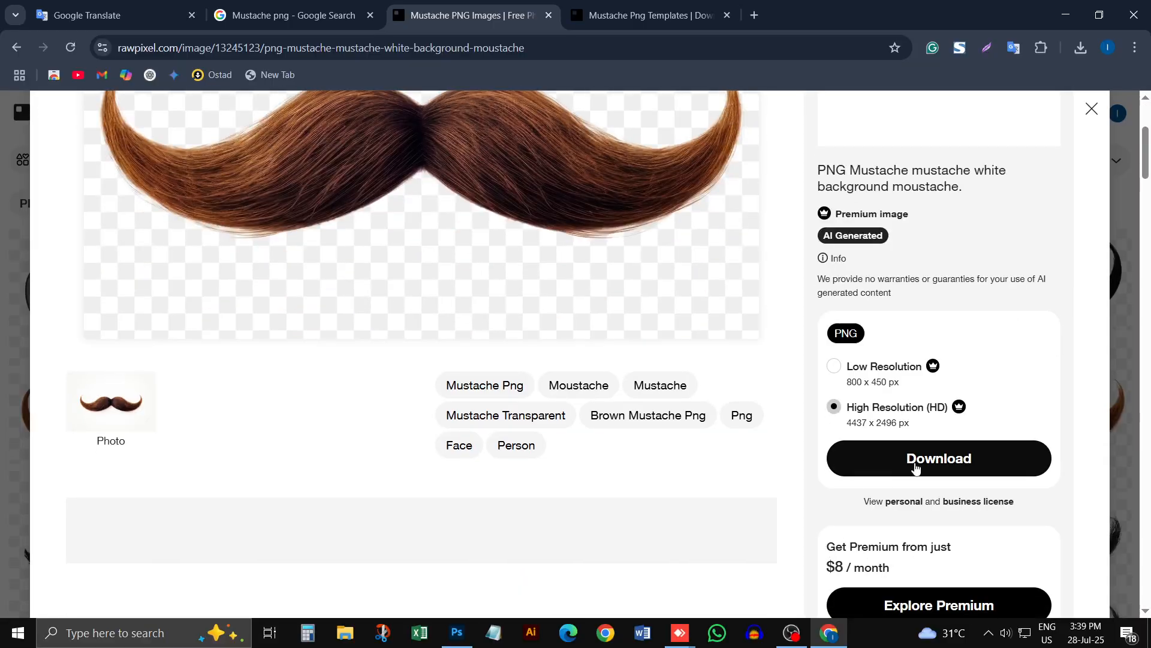
{"action": "scroll", "coordinate": [922, 466], "scroll_direction": "down", "scroll_amount": 5}
{"action": "scroll", "coordinate": [171, 436], "scroll_direction": "up", "scroll_amount": 3}
{"action": "scroll", "coordinate": [171, 436], "scroll_direction": "up", "scroll_amount": 6}
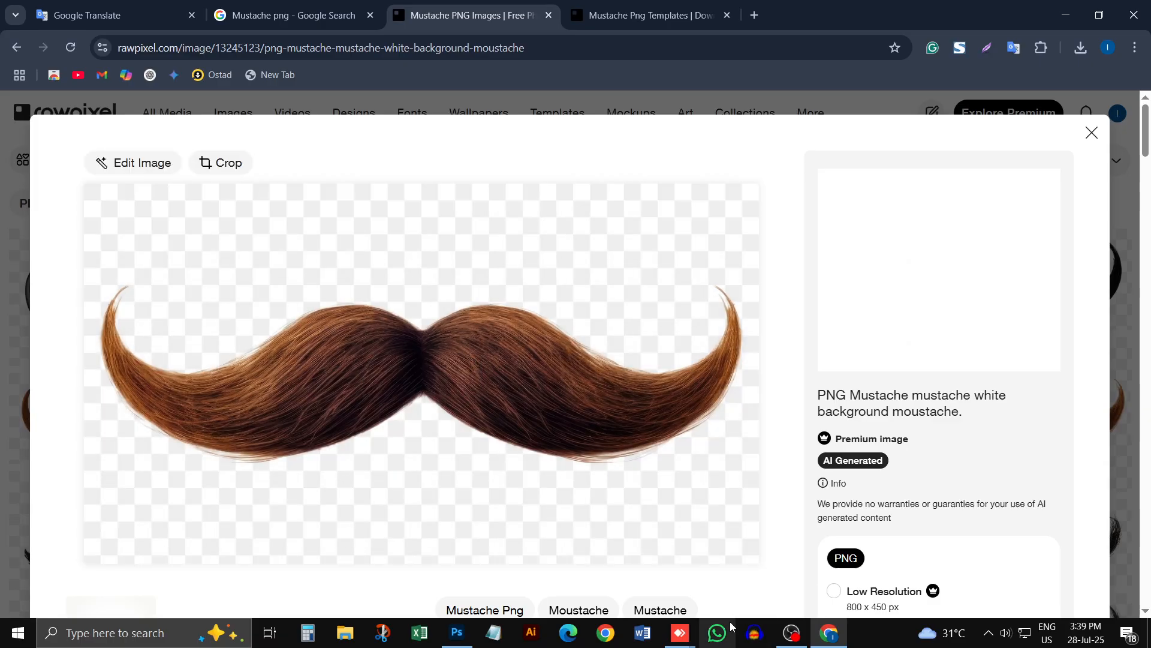
Step: Copy a Lightshot capture of the mustache preview, about 1160 x 667 px, and paste it into the portrait document in Photoshop
{"action": "left_click", "coordinate": [987, 47]}
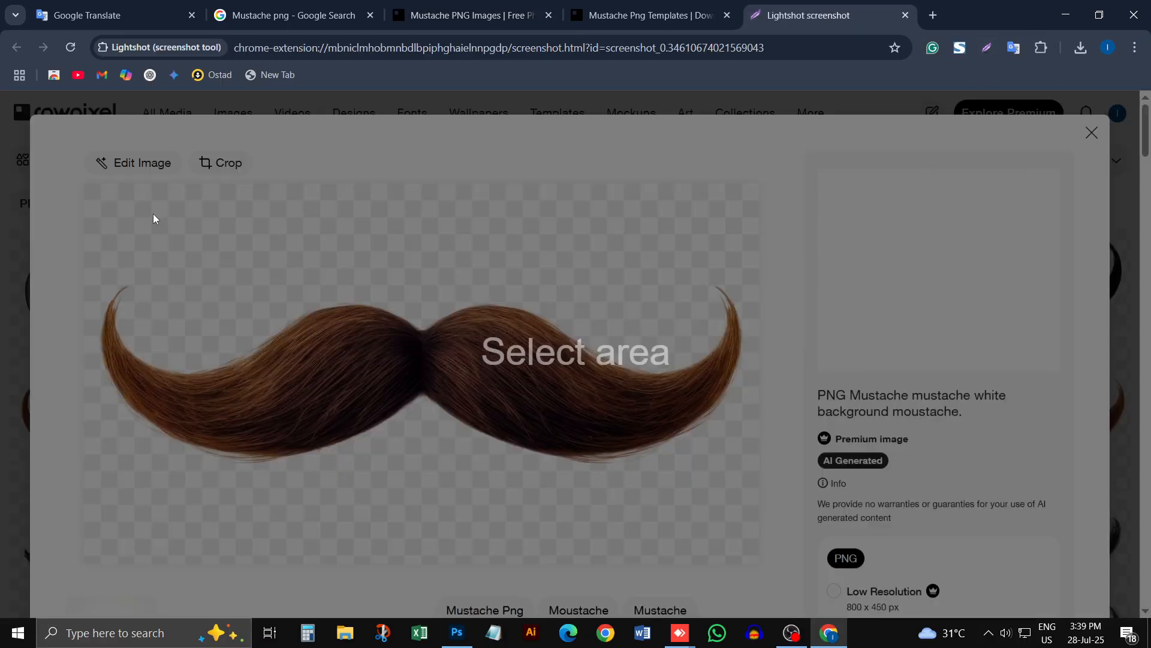
{"action": "mouse_move", "coordinate": [84, 178]}
{"action": "left_mouse_down"}
{"action": "mouse_move", "coordinate": [645, 604]}
{"action": "mouse_move", "coordinate": [807, 600]}
{"action": "mouse_move", "coordinate": [774, 576]}
{"action": "left_mouse_up"}
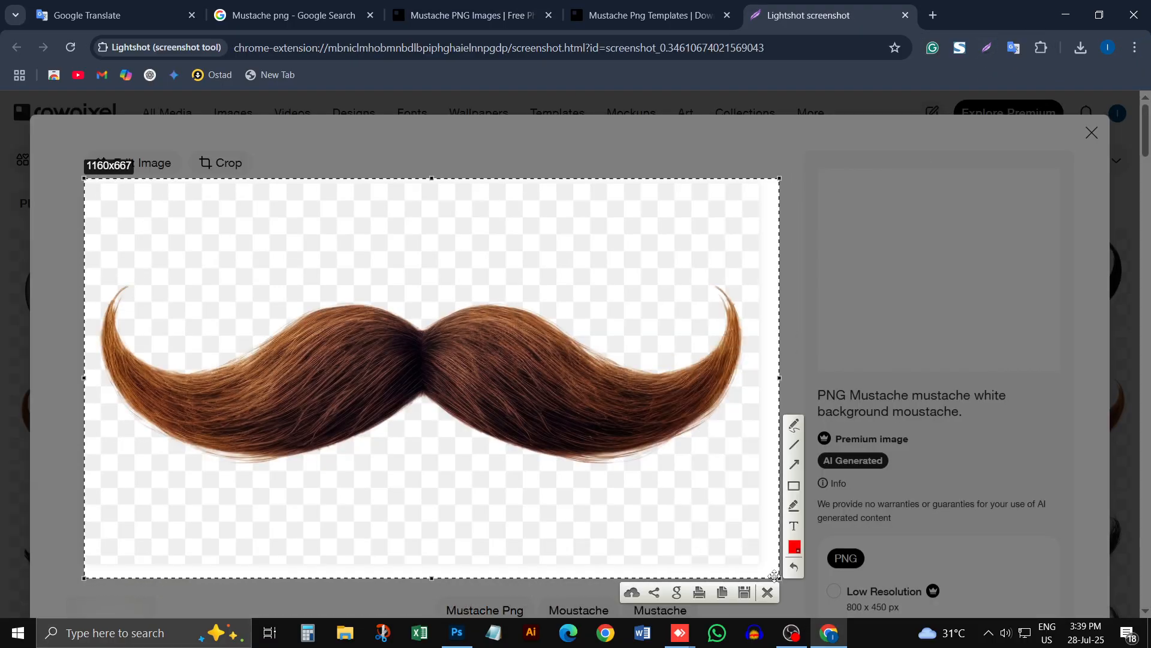
{"action": "left_click", "coordinate": [723, 593]}
{"action": "left_click", "coordinate": [459, 630]}
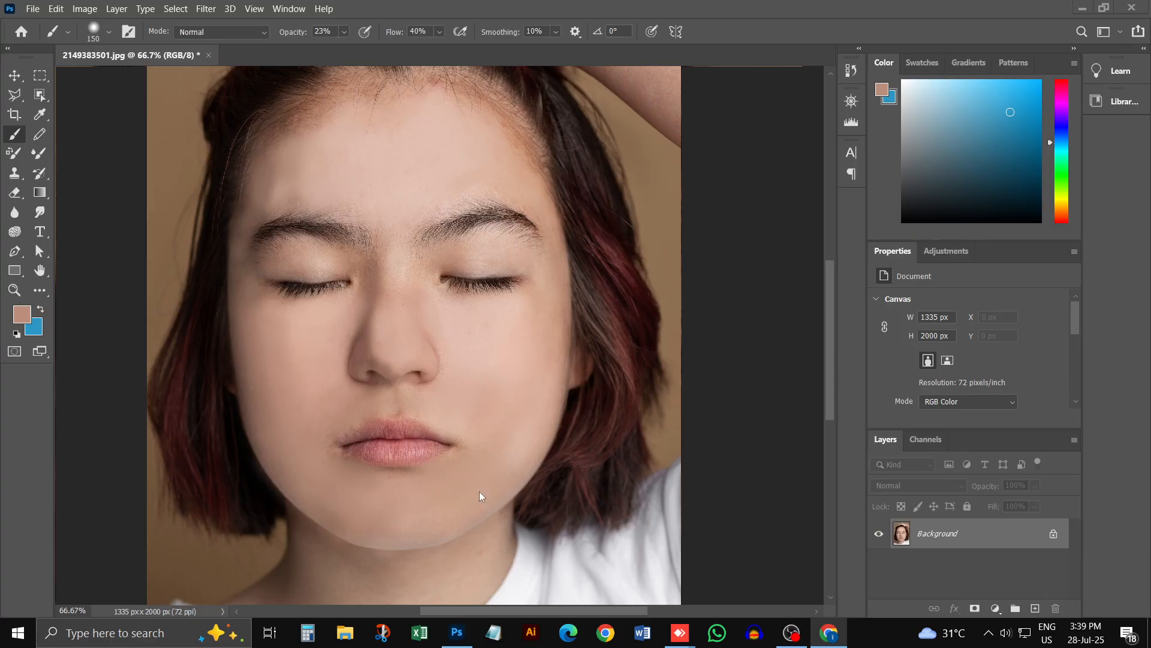
{"action": "key", "text": "ctrl+v"}
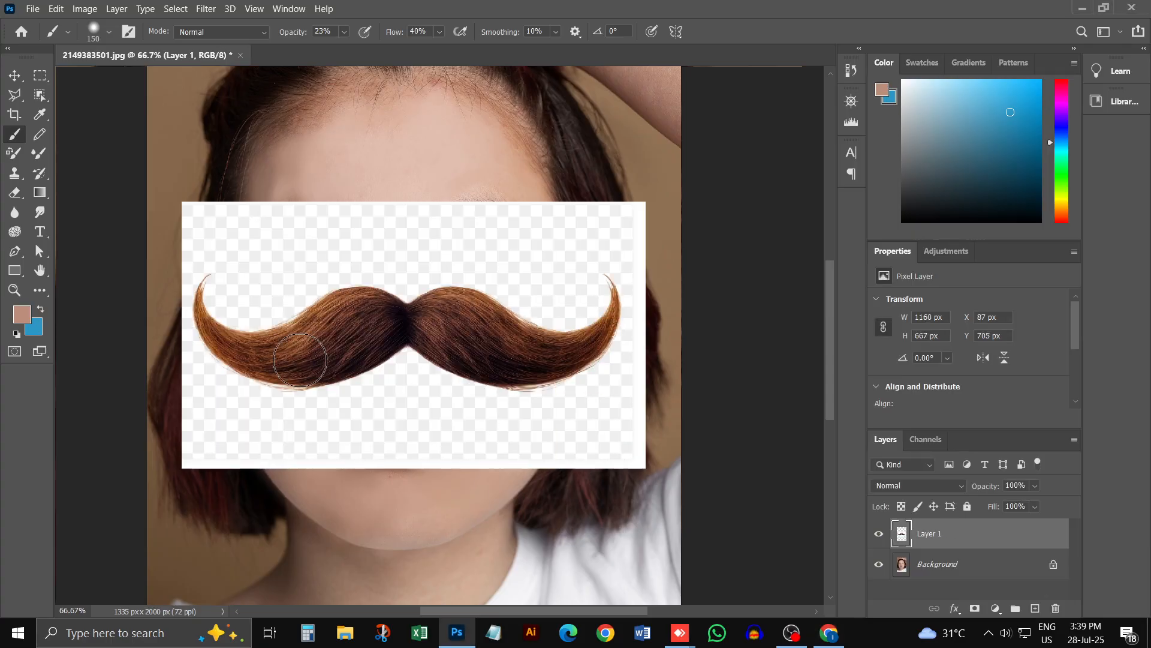
Step: Try to select the mustache capture by framing it with the Object Selection tool
{"action": "left_click", "coordinate": [40, 94]}
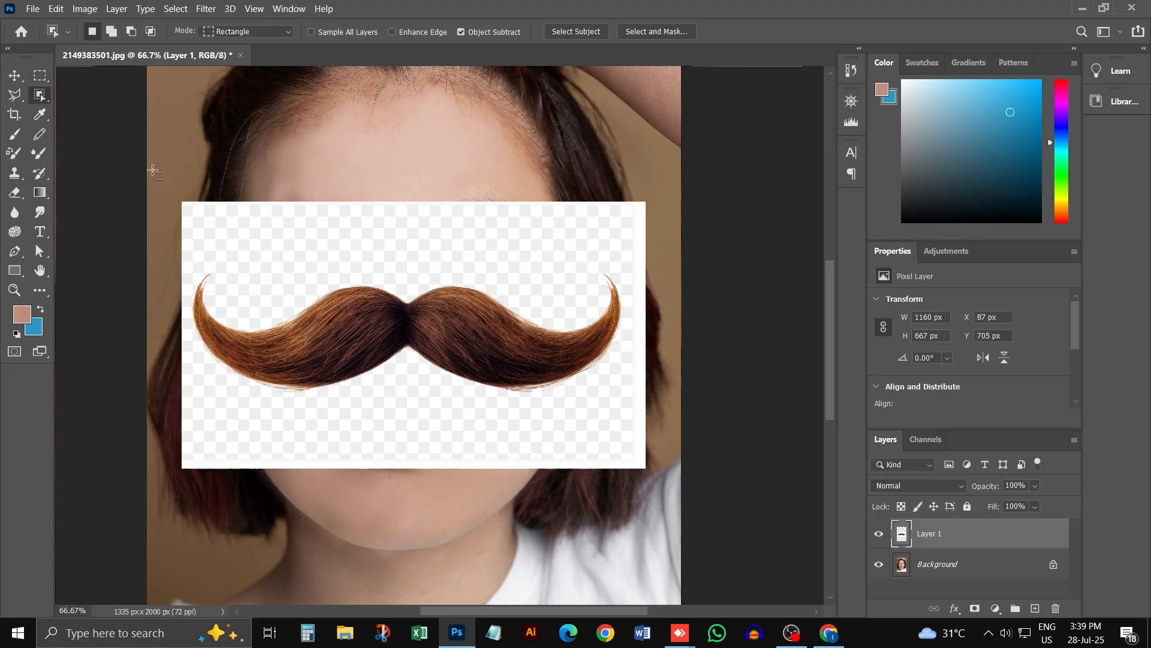
{"action": "left_click_drag", "start_coordinate": [152, 170], "coordinate": [707, 498]}
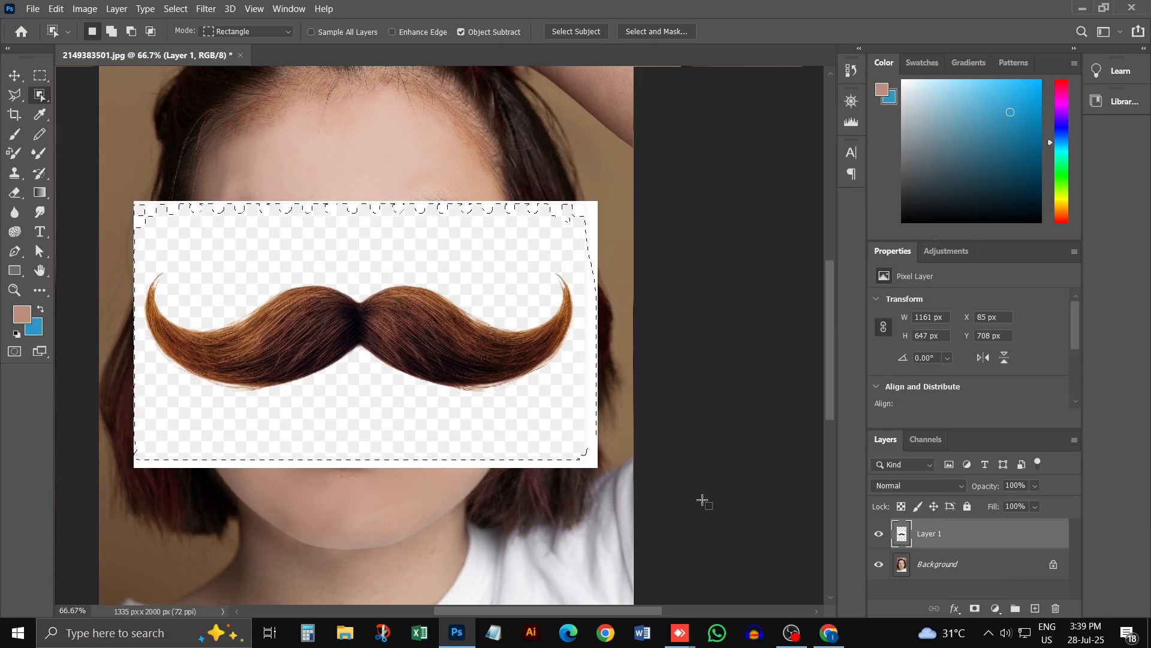
Step: Clear the selection and select the white checkered background around the mustache with the Quick Selection tool
{"action": "left_click", "coordinate": [41, 96]}
{"action": "left_click", "coordinate": [113, 109]}
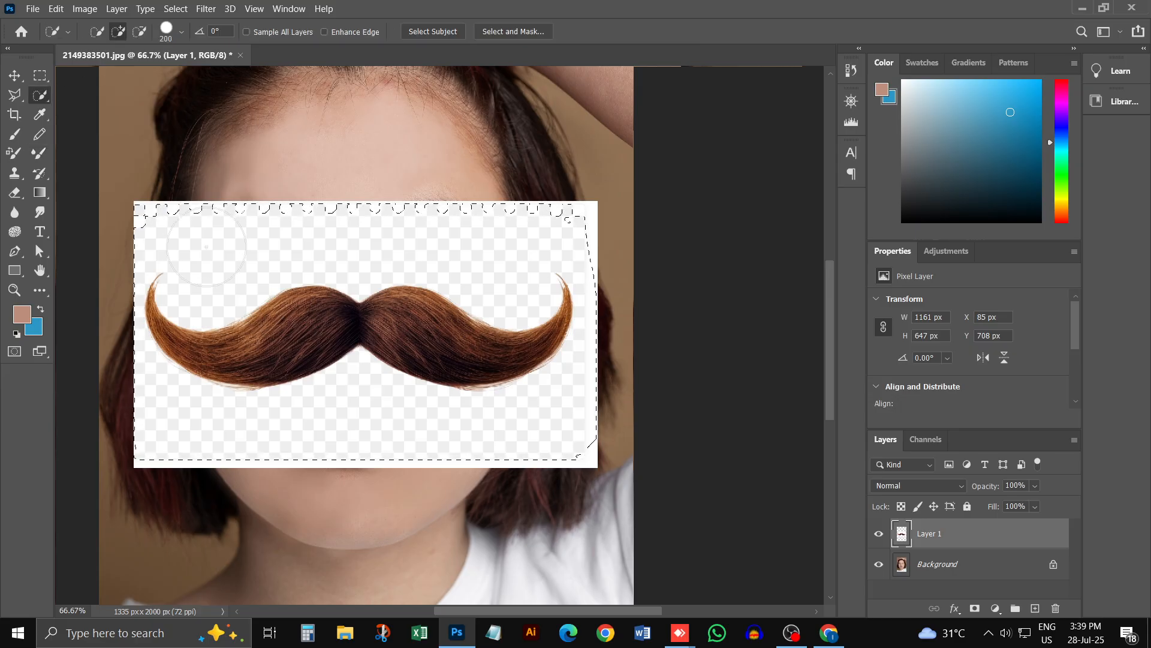
{"action": "key", "text": "ctrl+d"}
{"action": "mouse_move", "coordinate": [208, 249]}
{"action": "left_mouse_down"}
{"action": "mouse_move", "coordinate": [488, 237]}
{"action": "mouse_move", "coordinate": [573, 310]}
{"action": "mouse_move", "coordinate": [578, 385]}
{"action": "mouse_move", "coordinate": [475, 437]}
{"action": "mouse_move", "coordinate": [393, 424]}
{"action": "mouse_move", "coordinate": [332, 434]}
{"action": "left_mouse_up"}
{"action": "left_click", "coordinate": [544, 311], "text": "ctrl"}
{"action": "left_click", "coordinate": [572, 292], "text": "ctrl"}
{"action": "left_click", "coordinate": [571, 292], "text": "ctrl"}
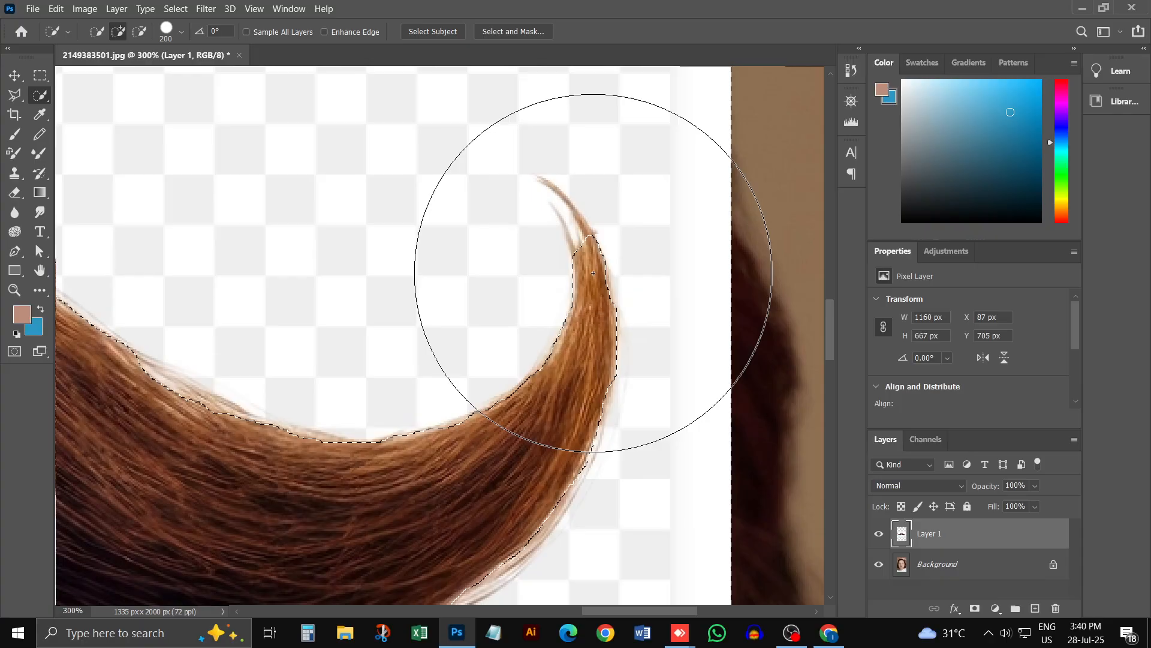
Step: Try to subtract one of the mustache's thin curled tips from the background selection with a 6 px Quick Selection brush
{"action": "key", "text": "bracketleft"}
{"action": "key", "text": "bracketleft"}
{"action": "key", "text": "bracketleft"}
{"action": "key", "text": "bracketleft"}
{"action": "key", "text": "bracketleft"}
{"action": "key", "text": "bracketleft"}
{"action": "key", "text": "bracketleft"}
{"action": "key", "text": "bracketleft"}
{"action": "key", "text": "bracketleft"}
{"action": "key", "text": "bracketleft"}
{"action": "key", "text": "bracketleft"}
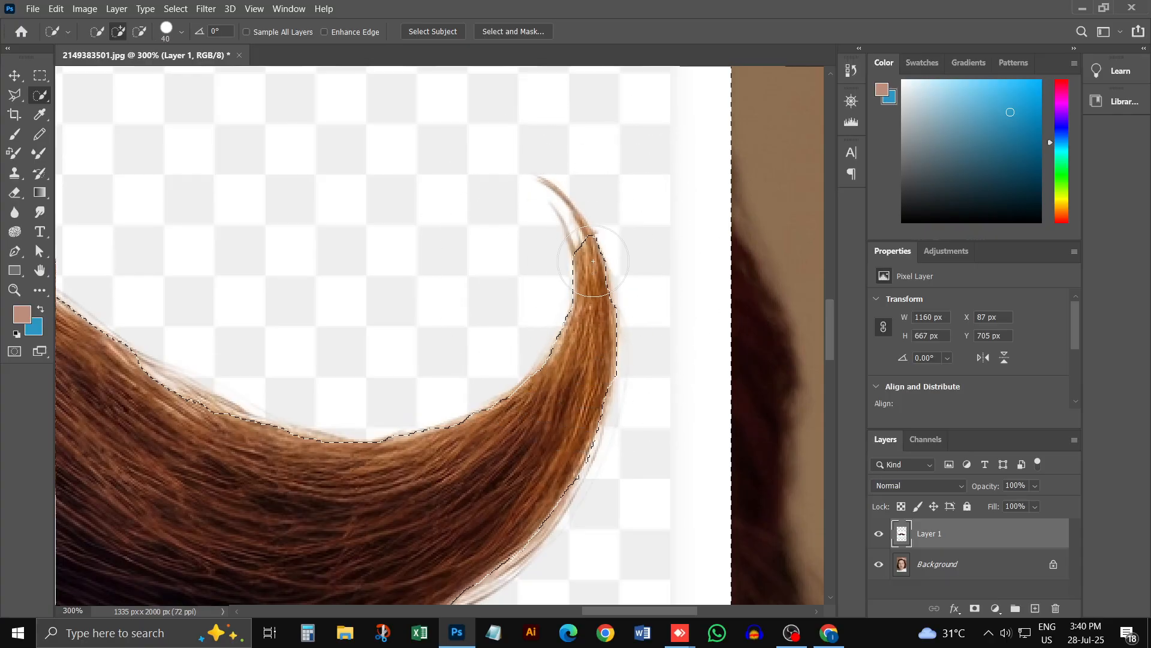
{"action": "key", "text": "bracketleft"}
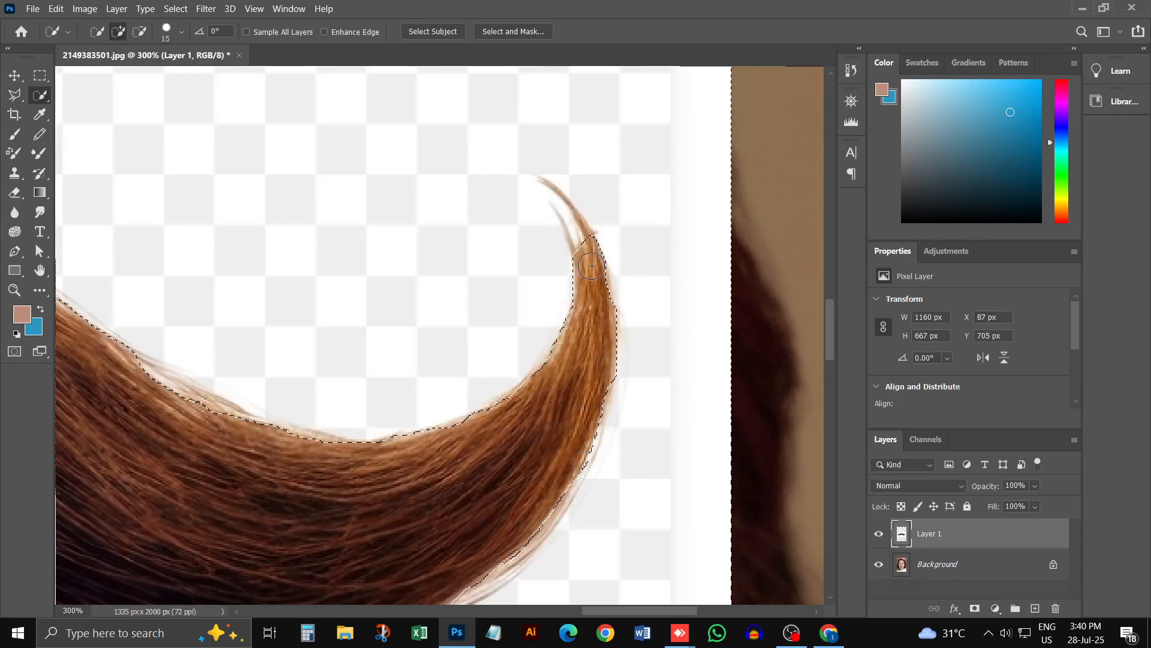
{"action": "key", "text": "alt"}
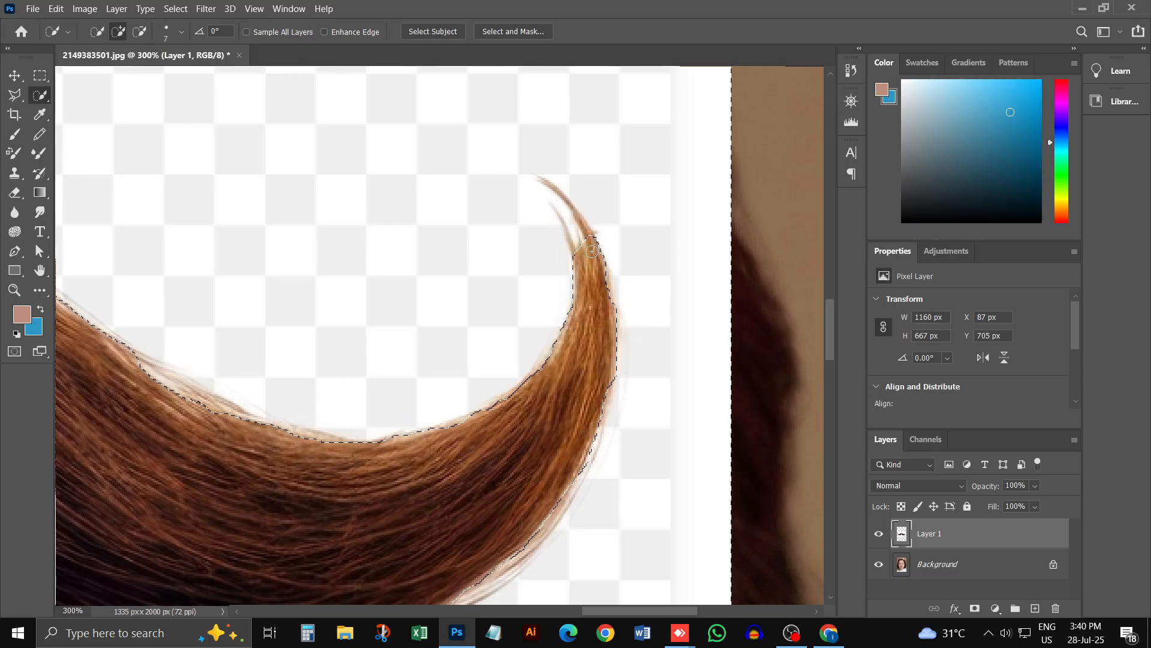
{"action": "key", "text": "alt"}
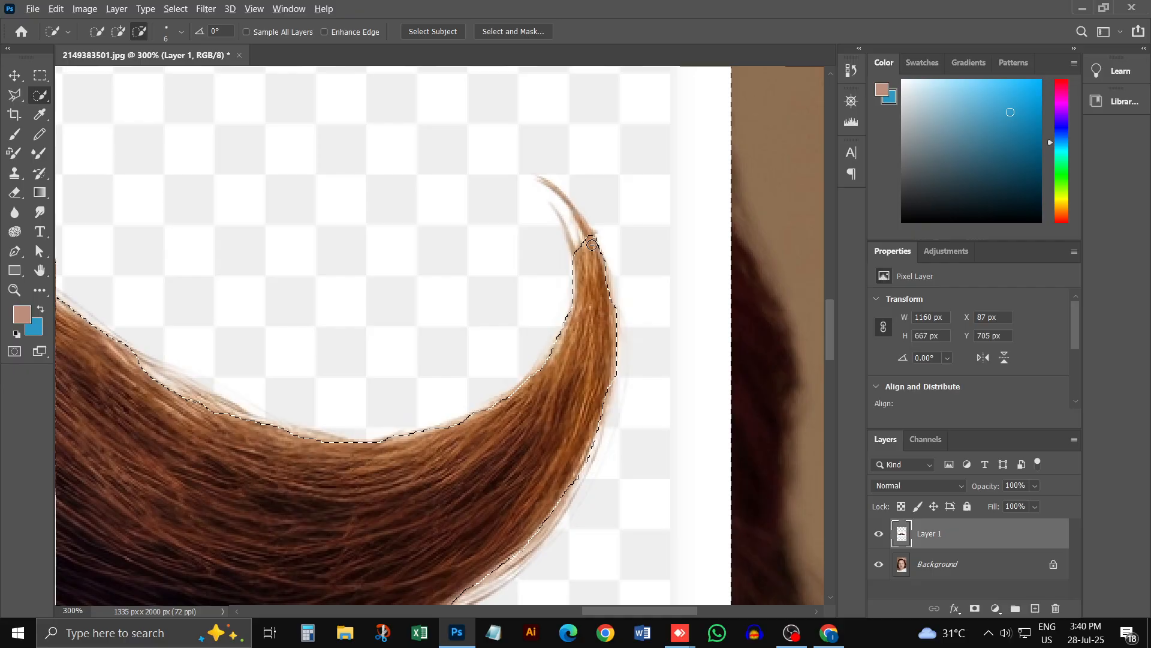
{"action": "left_click", "coordinate": [591, 245]}
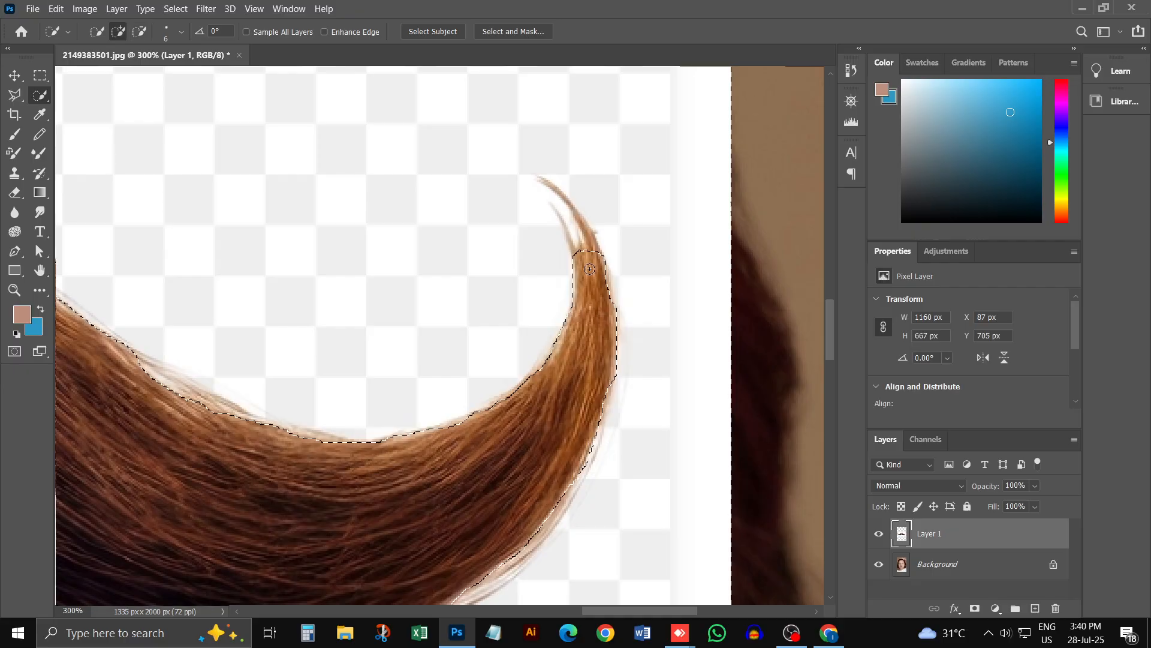
{"action": "key", "text": "alt"}
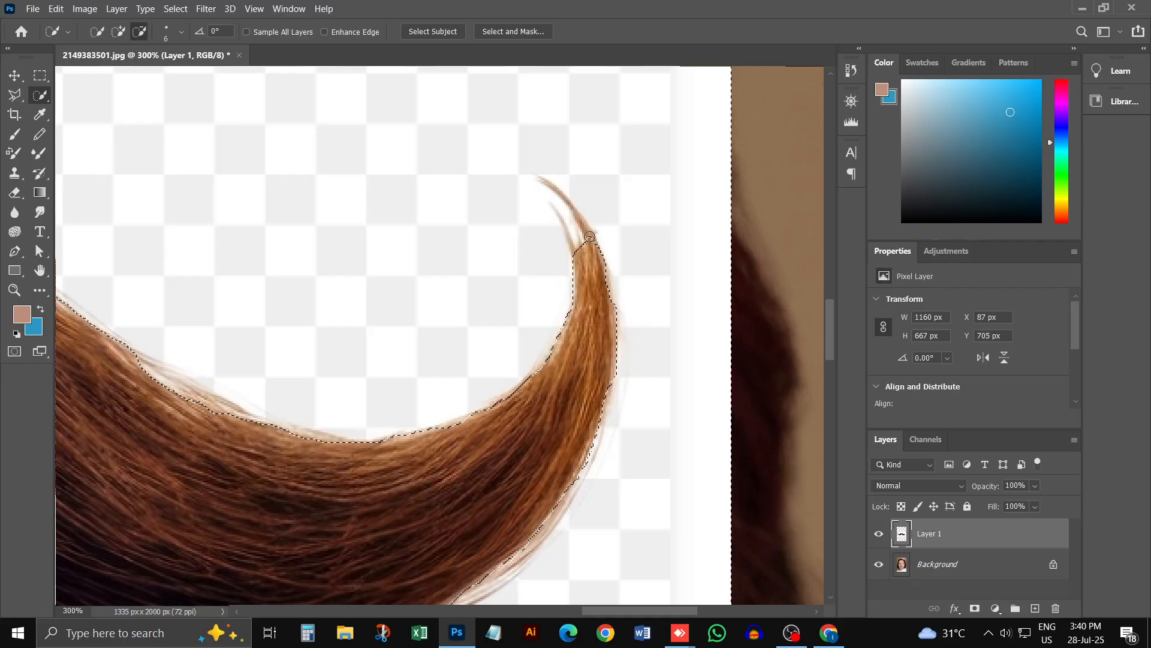
{"action": "left_click", "coordinate": [588, 235], "text": "alt"}
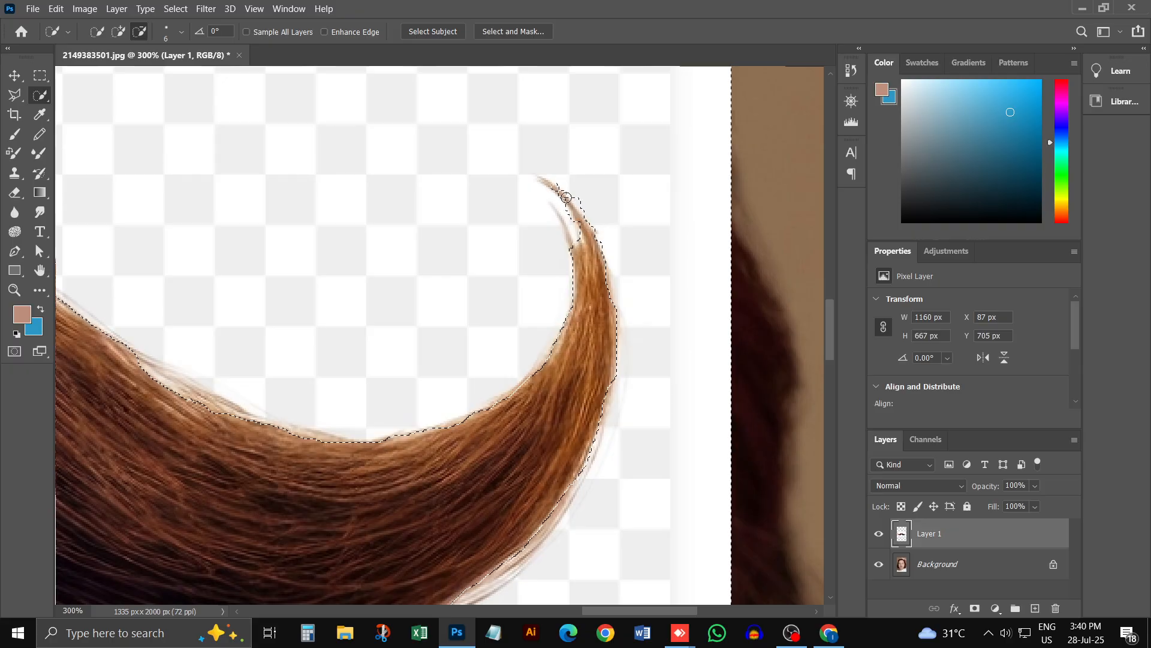
{"action": "left_click_drag", "start_coordinate": [566, 197], "coordinate": [542, 181]}
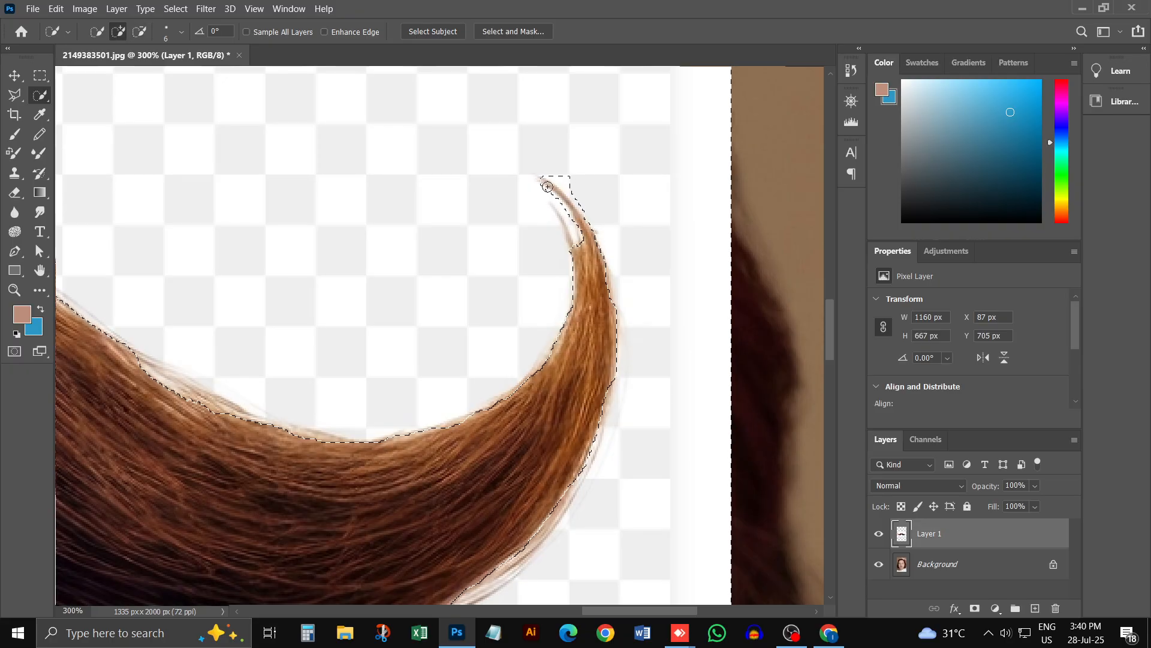
{"action": "key", "text": "ctrl+z"}
Step: Clean up the background selection where it cuts into the mustache's upper edge, using a 30 px Quick Selection brush in subtract mode
{"action": "key", "text": "ctrl+minus"}
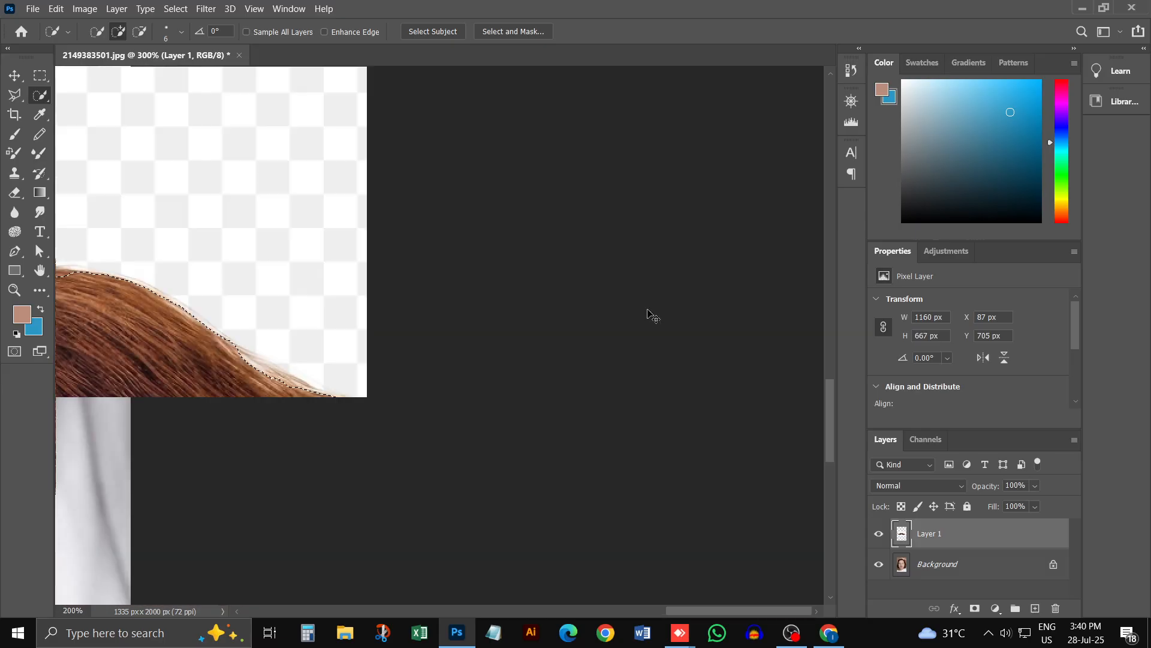
{"action": "key", "text": "ctrl+minus"}
{"action": "key", "text": "ctrl+minus"}
{"action": "key", "text": "ctrl+minus"}
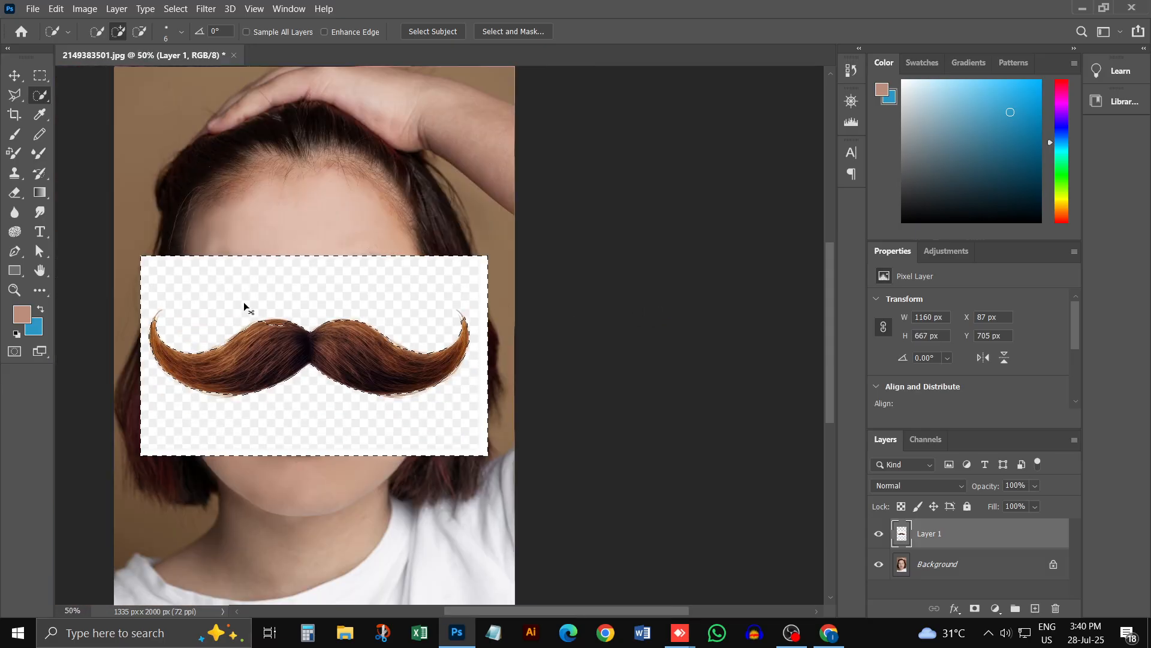
{"action": "scroll", "coordinate": [292, 333], "scroll_direction": "up", "scroll_amount": 1}
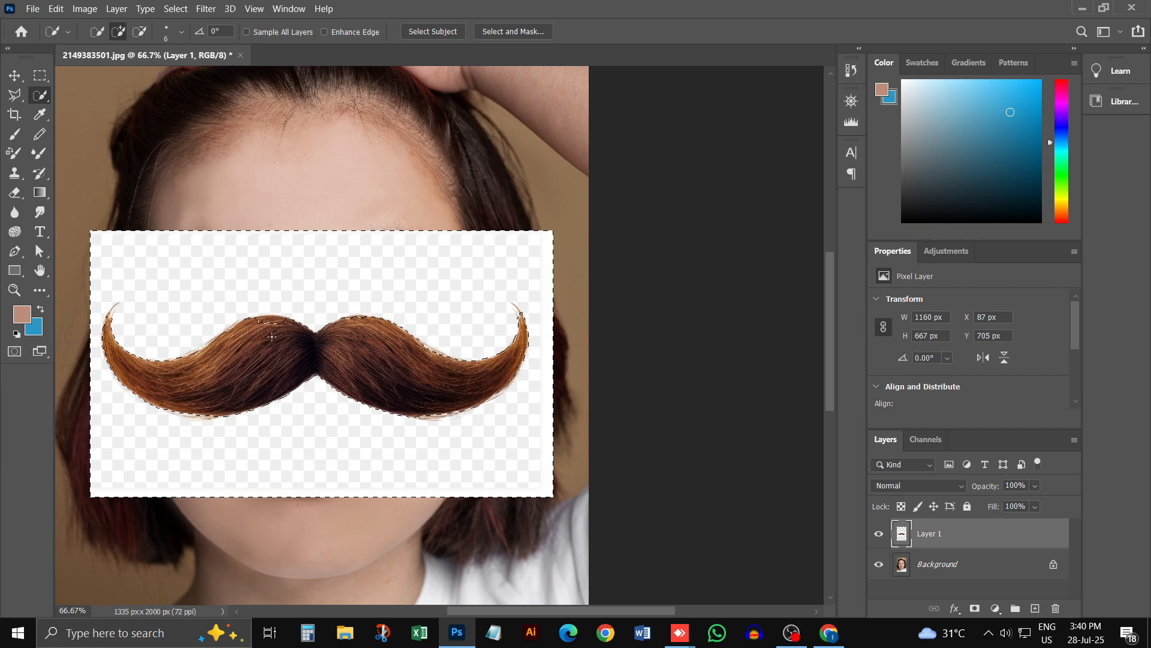
{"action": "key", "text": "bracketright"}
{"action": "key", "text": "bracketright"}
{"action": "key", "text": "bracketright"}
{"action": "key", "text": "bracketright"}
{"action": "key", "text": "bracketright"}
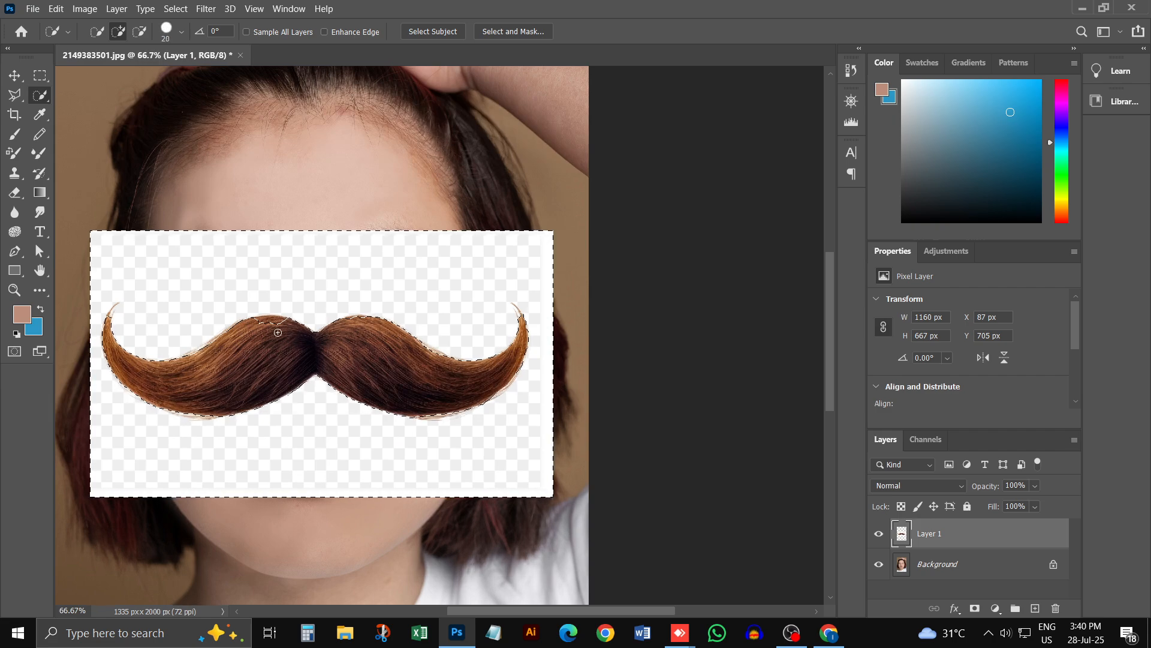
{"action": "key", "text": "bracketright"}
{"action": "left_click_drag", "start_coordinate": [276, 321], "coordinate": [278, 331]}
{"action": "key", "text": "ctrl+z"}
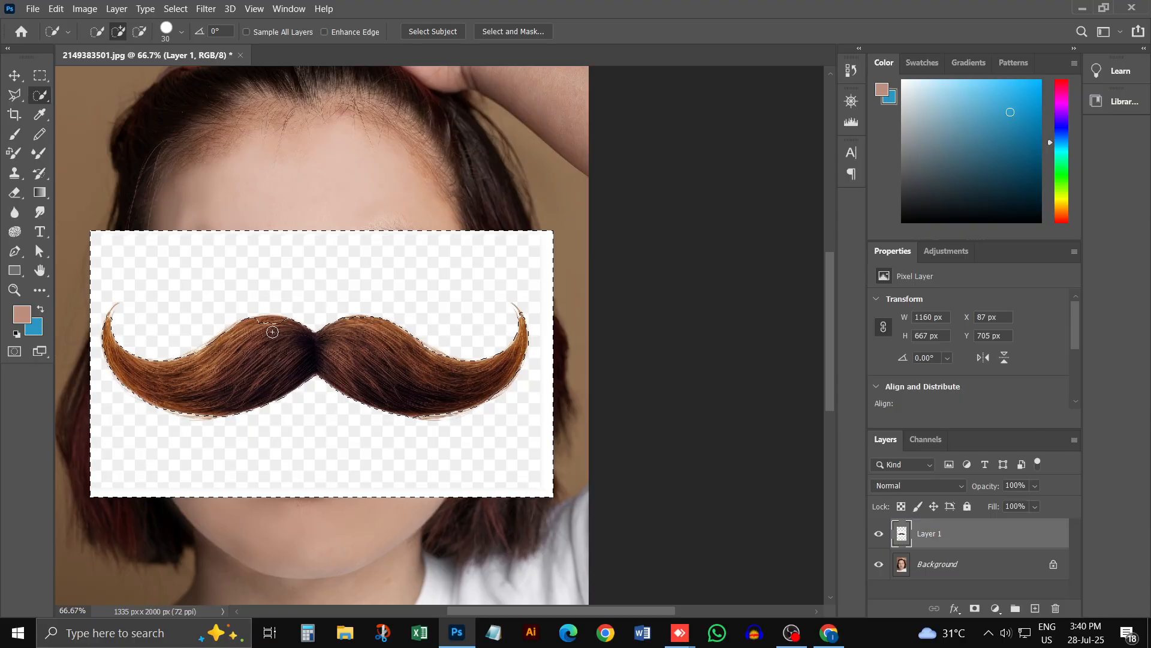
{"action": "key", "text": "alt"}
{"action": "key", "text": "ctrl+j"}
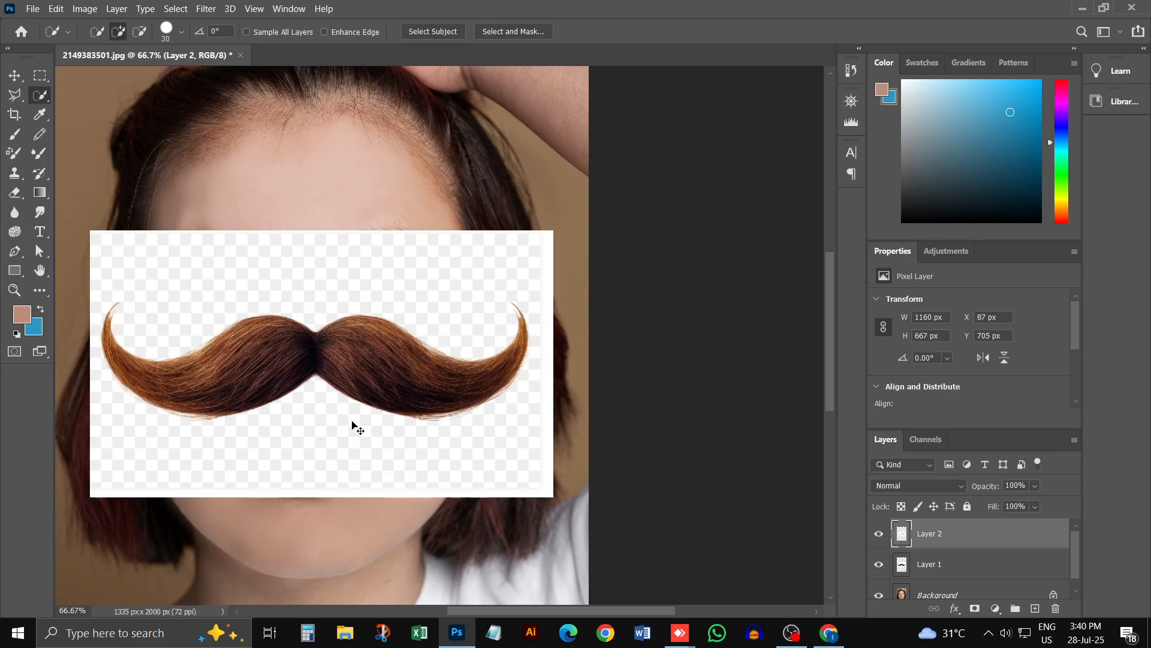
{"action": "key", "text": "ctrl+z"}
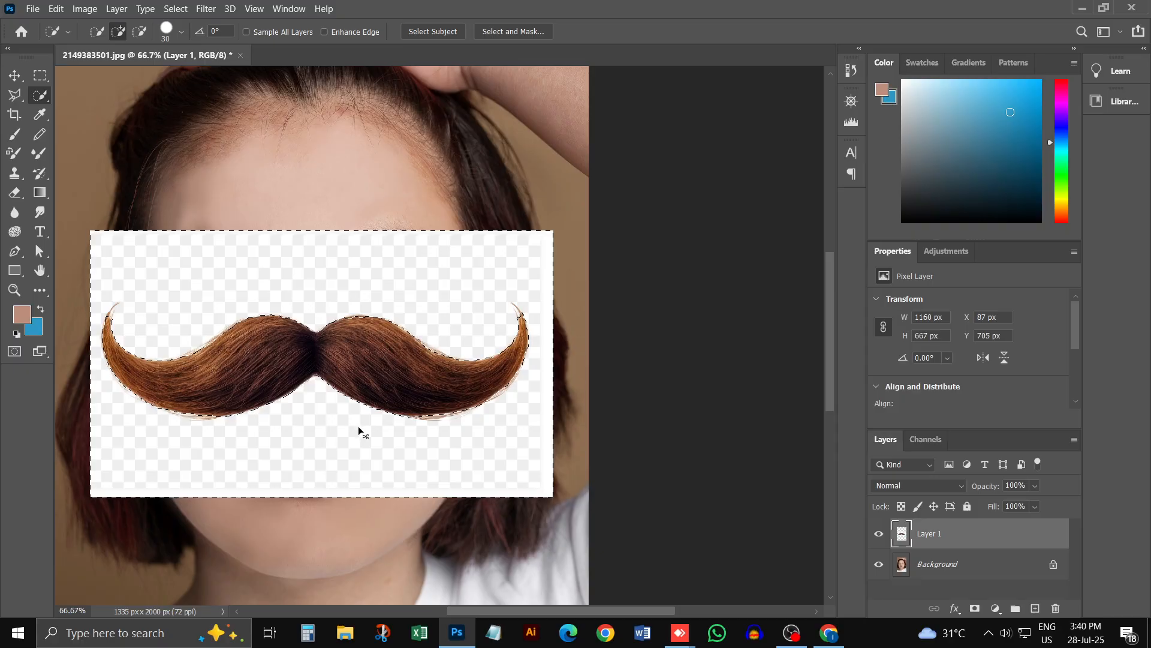
{"action": "key", "text": "ctrl+a"}
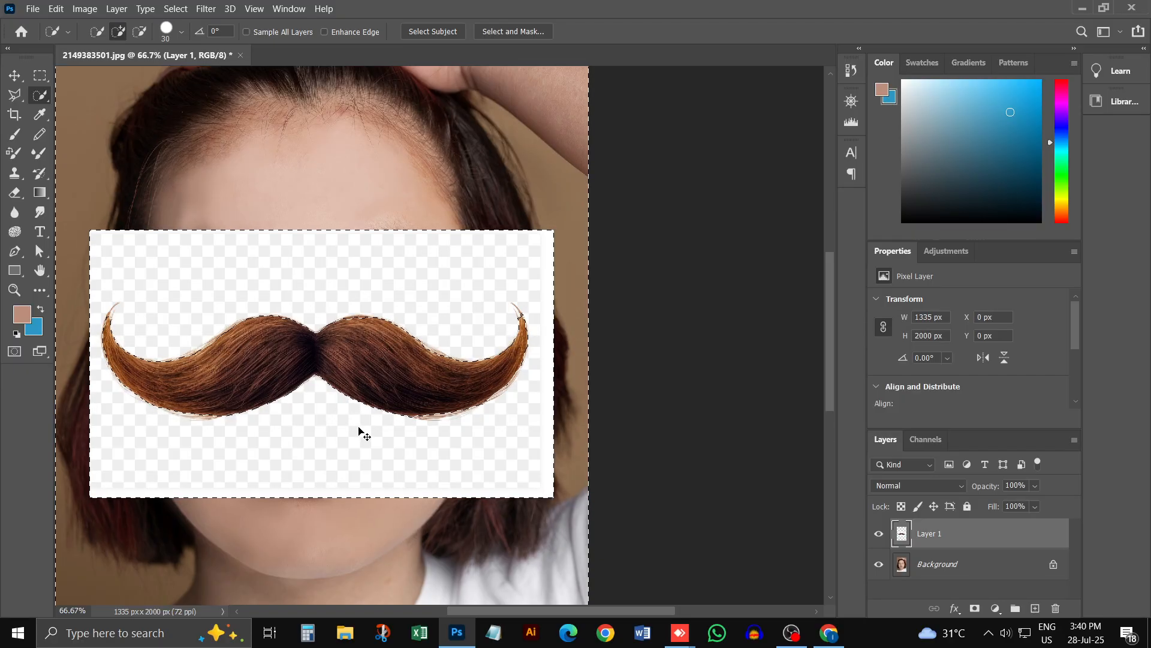
{"action": "key", "text": "ctrl+z"}
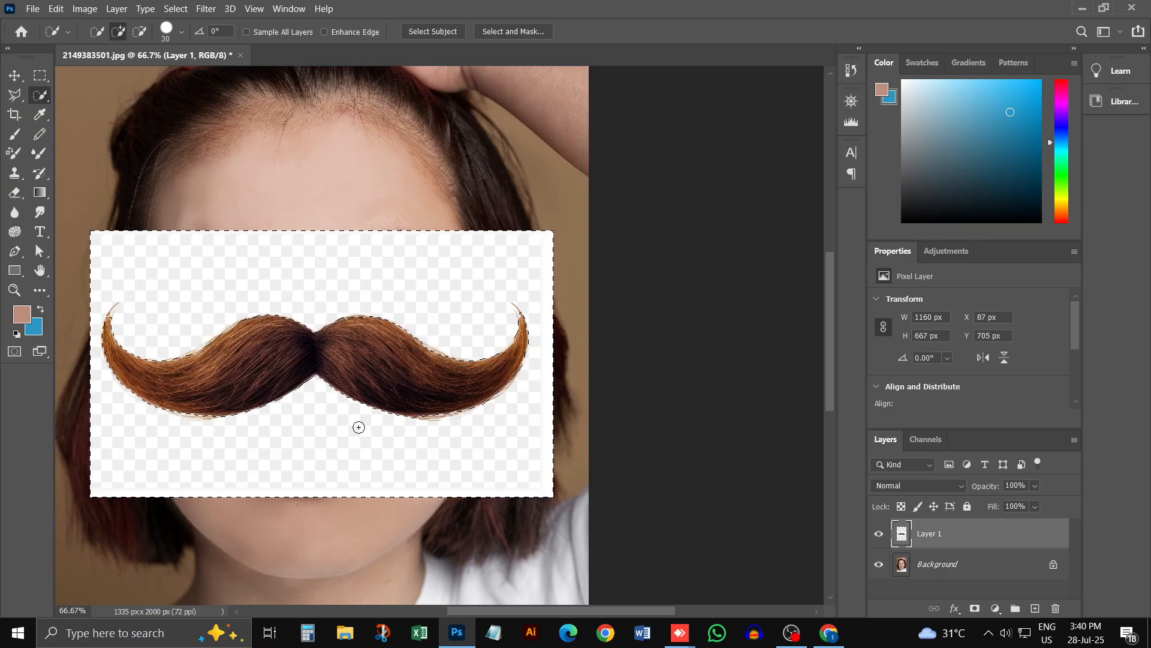
Step: Delete the selected background around the mustache and clear the selection
{"action": "key", "text": "Delete"}
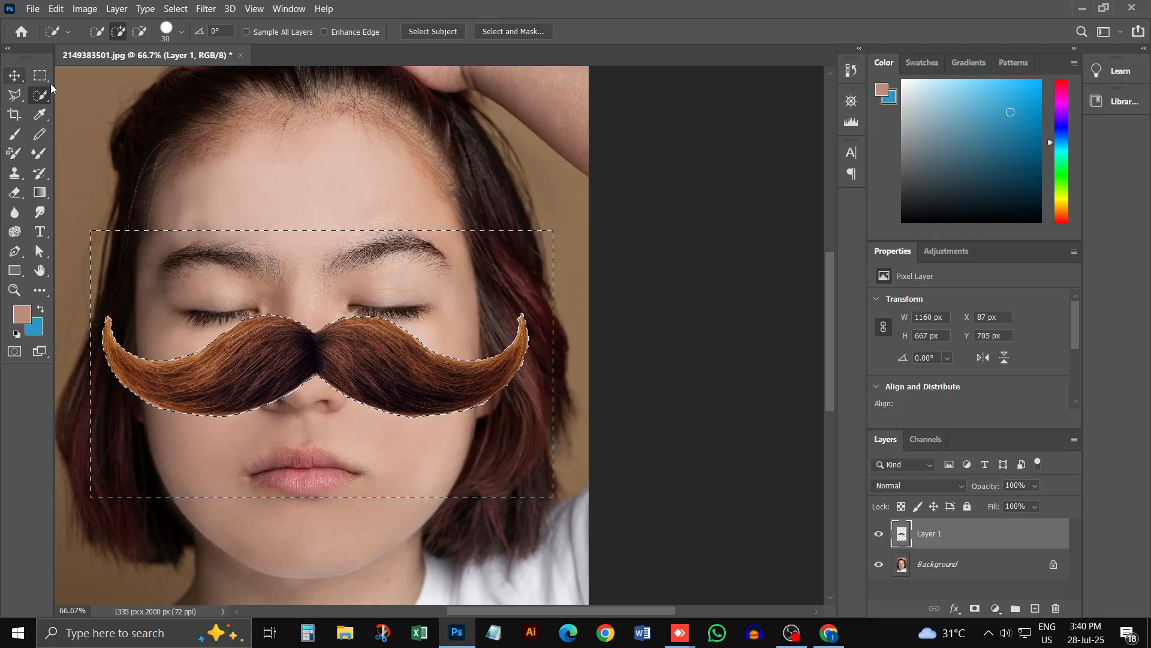
{"action": "key", "text": "m"}
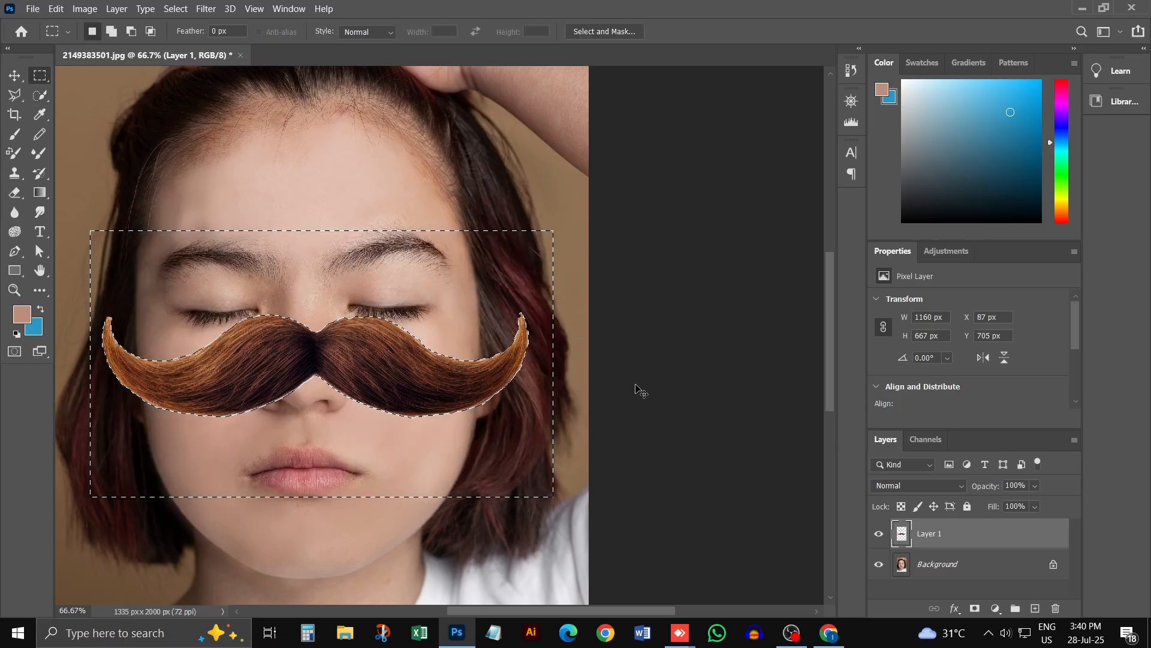
{"action": "key", "text": "ctrl+d"}
Step: Scale the mustache proportionally to about 66% (about 702 x 174 px) and place it between the nose and the lips
{"action": "key", "text": "ctrl+t"}
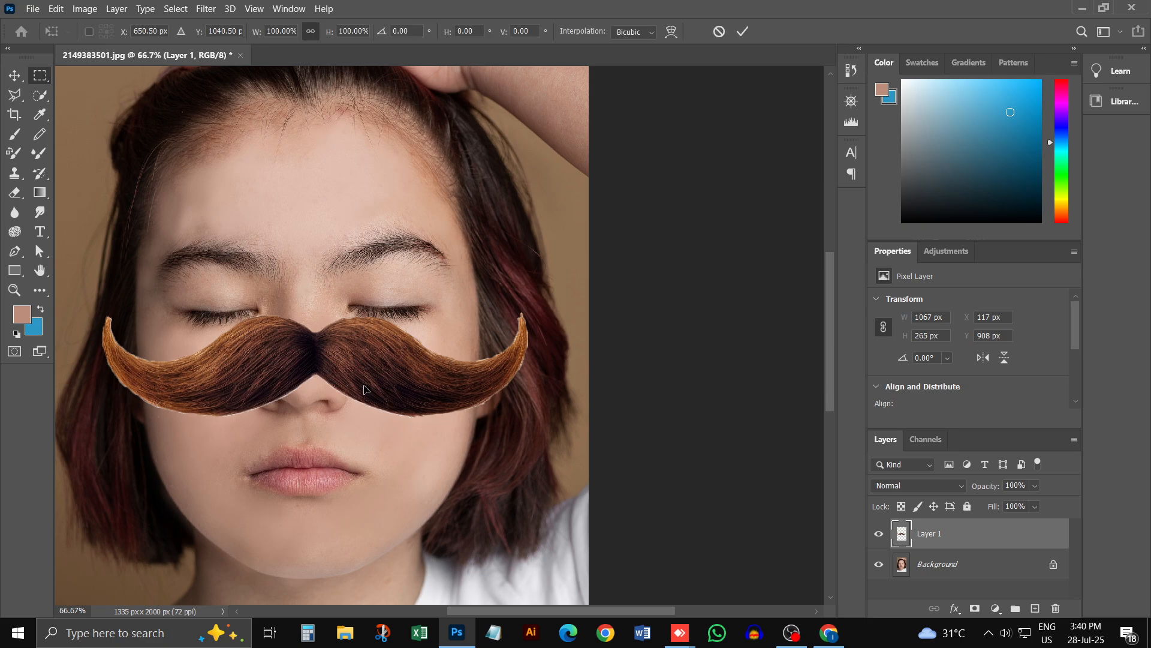
{"action": "left_click_drag", "start_coordinate": [528, 312], "coordinate": [364, 451]}
{"action": "left_click_drag", "start_coordinate": [414, 409], "coordinate": [558, 378]}
{"action": "left_click_drag", "start_coordinate": [393, 428], "coordinate": [334, 450]}
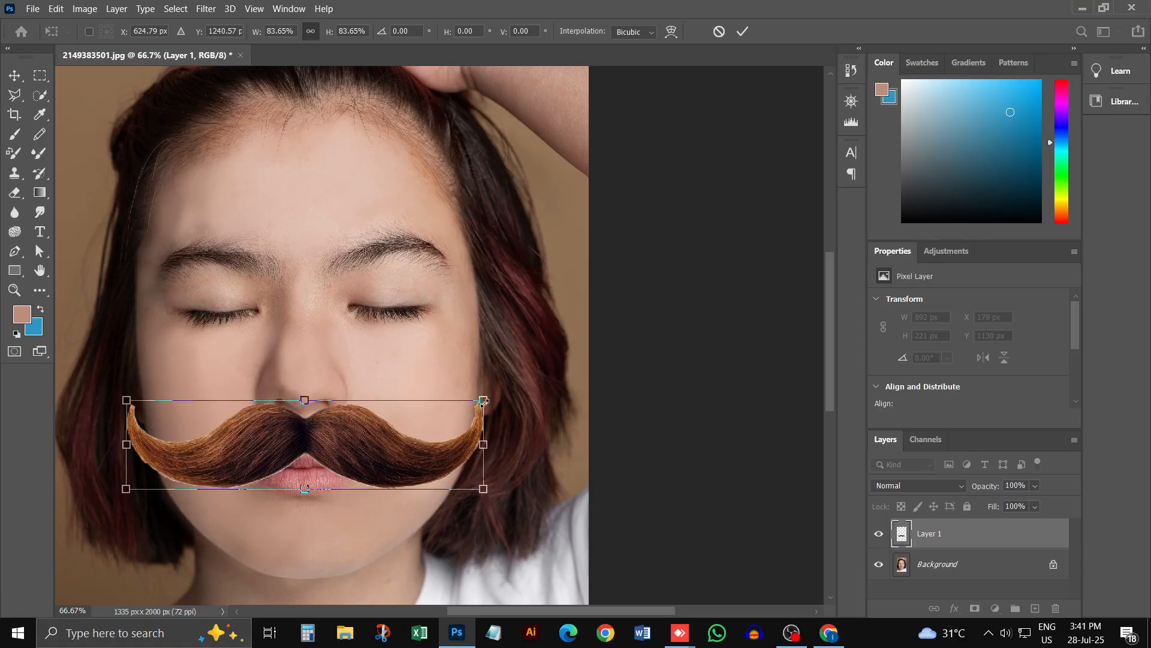
{"action": "left_click_drag", "start_coordinate": [483, 401], "coordinate": [407, 420]}
{"action": "left_click_drag", "start_coordinate": [310, 466], "coordinate": [358, 455]}
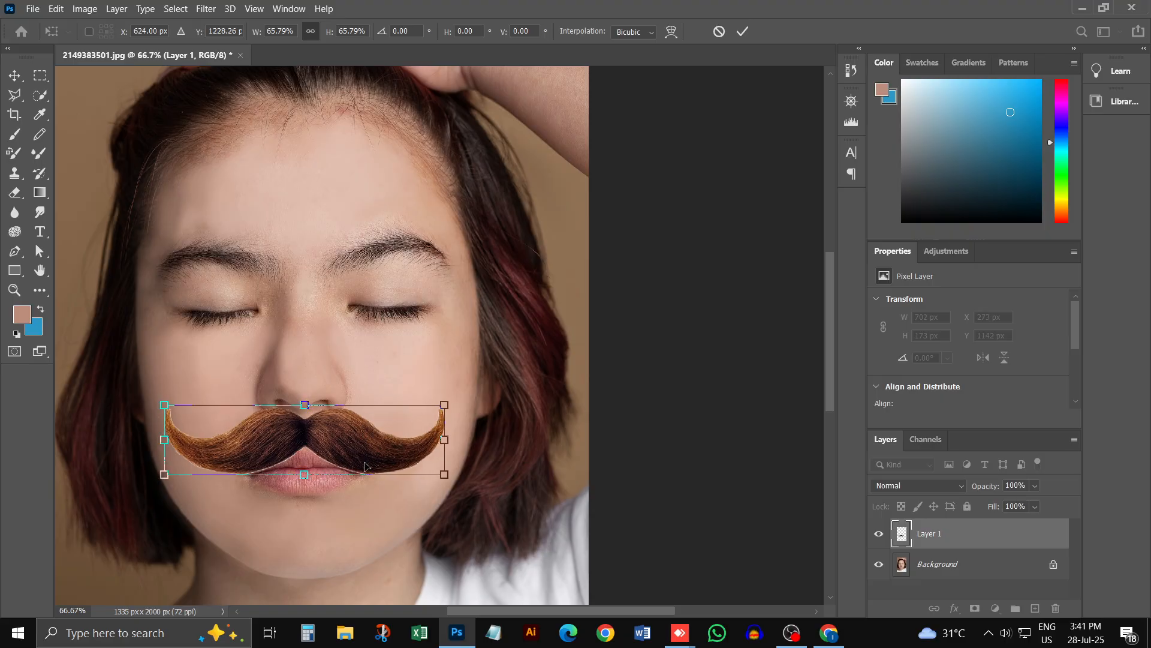
{"action": "key", "text": "Return"}
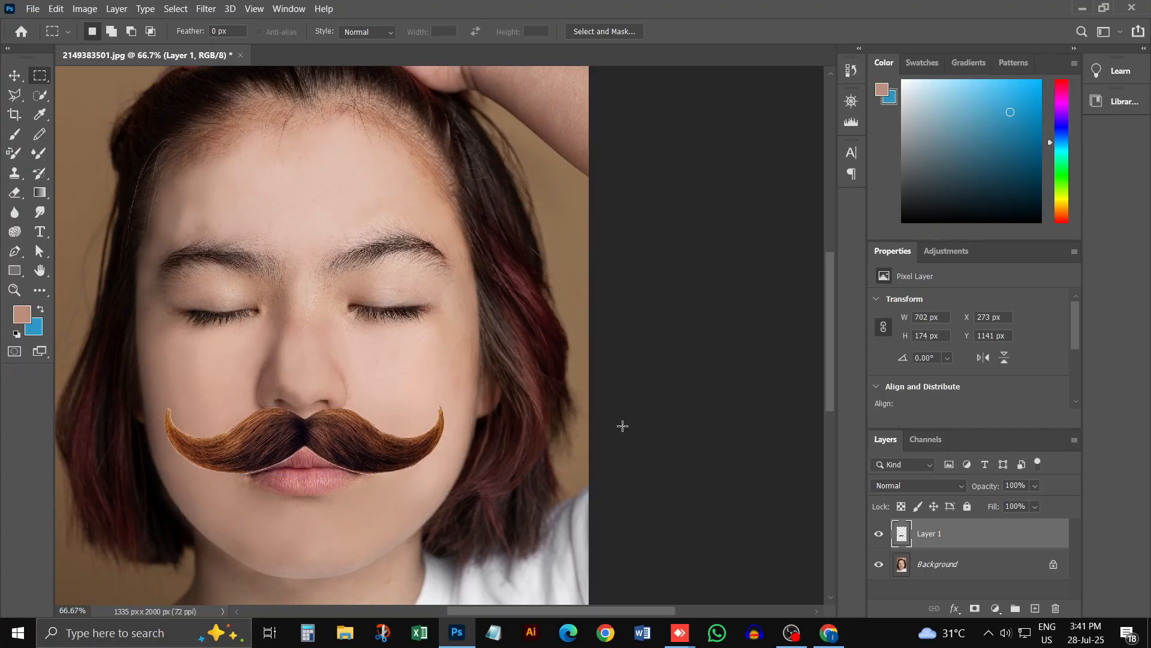
{"action": "key", "text": "ctrl+minus"}
{"action": "key", "text": "ctrl+minus"}
{"action": "key", "text": "ctrl+minus"}
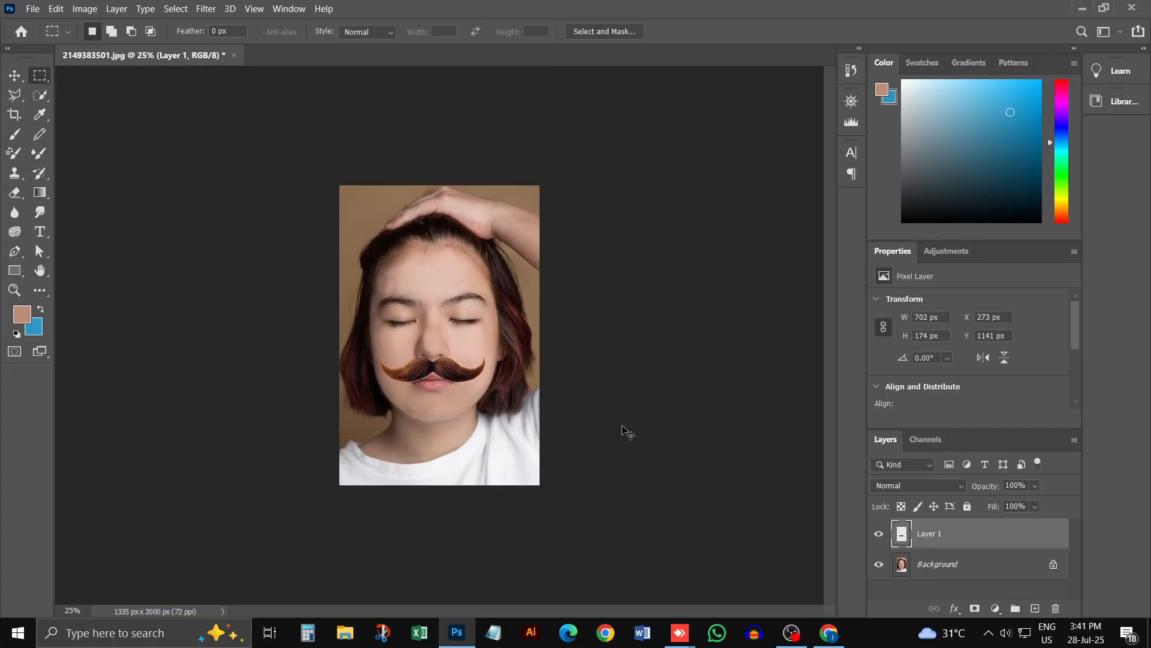
{"action": "left_click", "coordinate": [449, 370]}
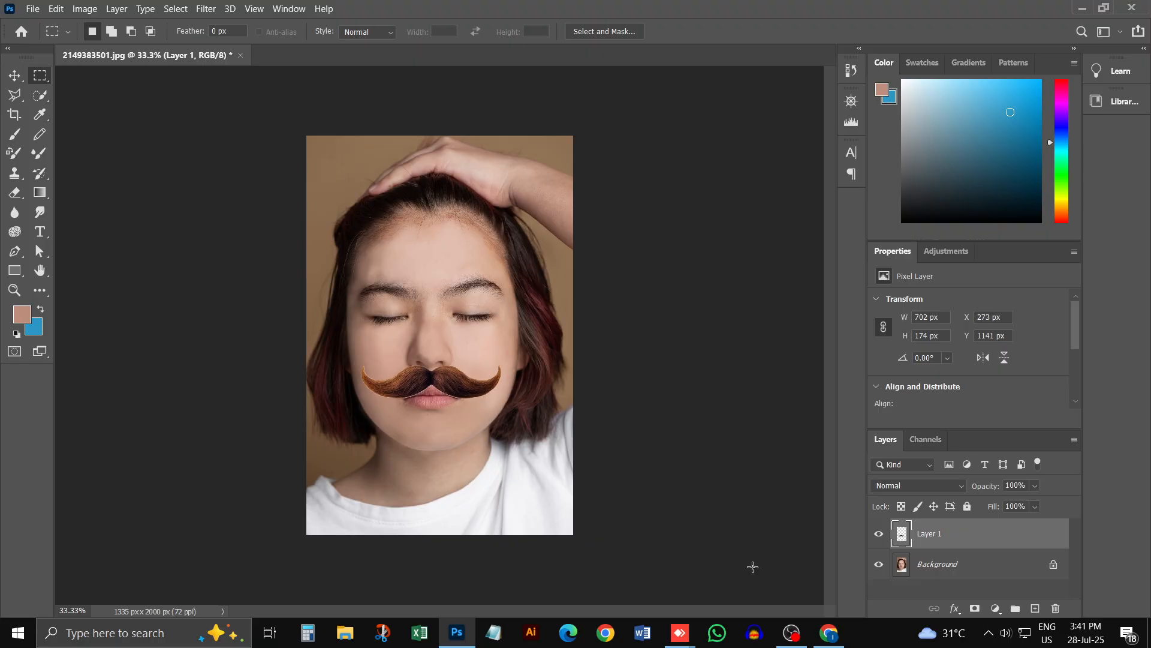
Step: Switch to Rawpixel in Chrome, search its designs for "eyes" and refine the search to the suggested "eyes png"
{"action": "left_click", "coordinate": [829, 633]}
{"action": "scroll", "coordinate": [360, 167], "scroll_direction": "up", "scroll_amount": 5}
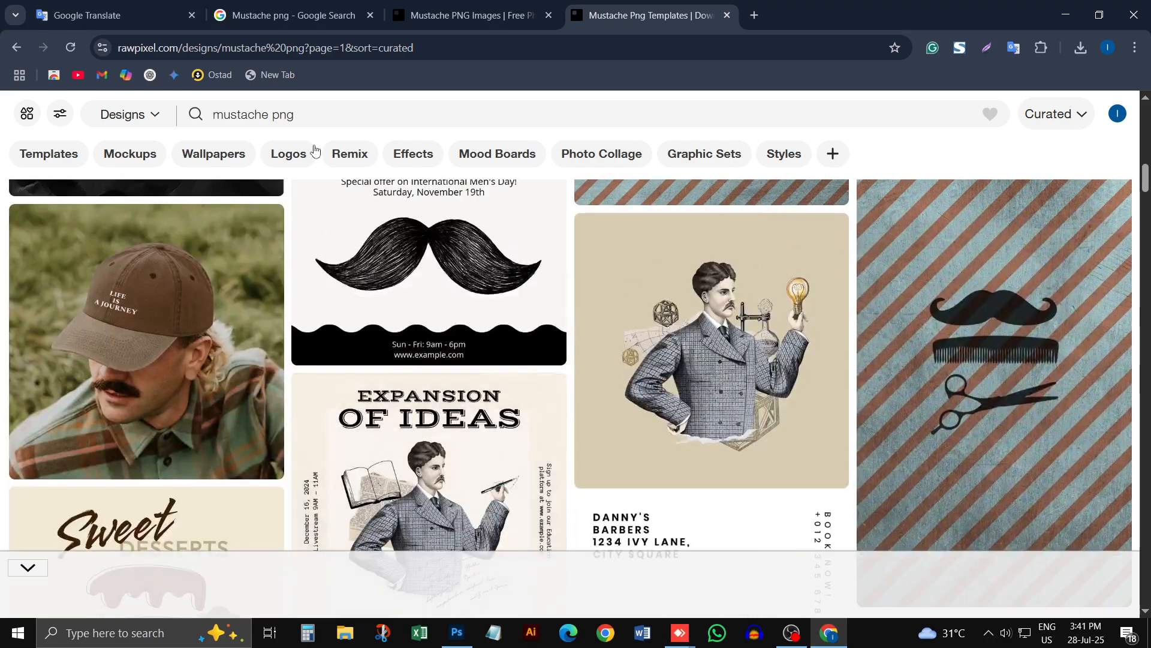
{"action": "left_click", "coordinate": [317, 117]}
{"action": "type", "text": "e"}
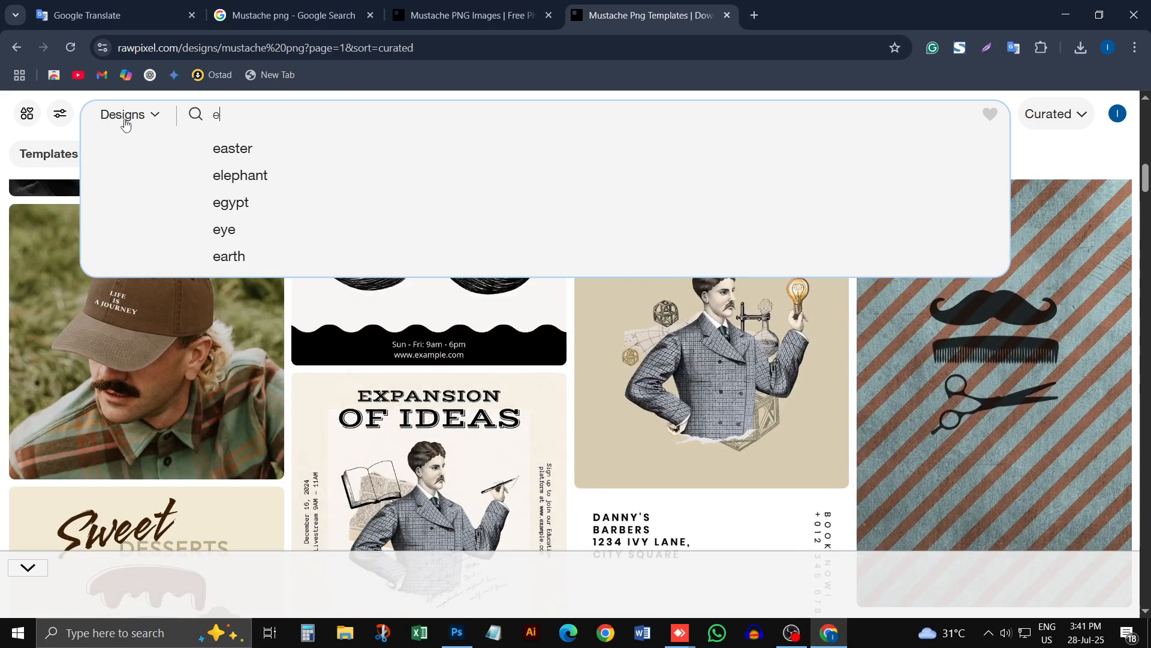
{"action": "type", "text": "ye"}
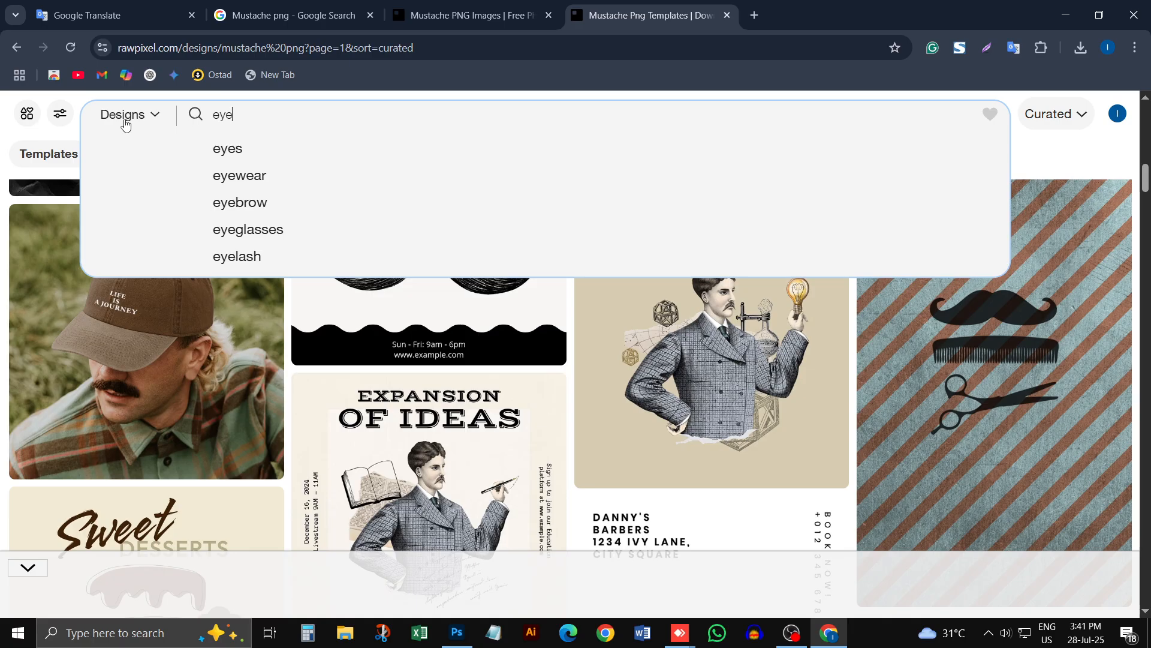
{"action": "type", "text": "s"}
{"action": "key", "text": "Return"}
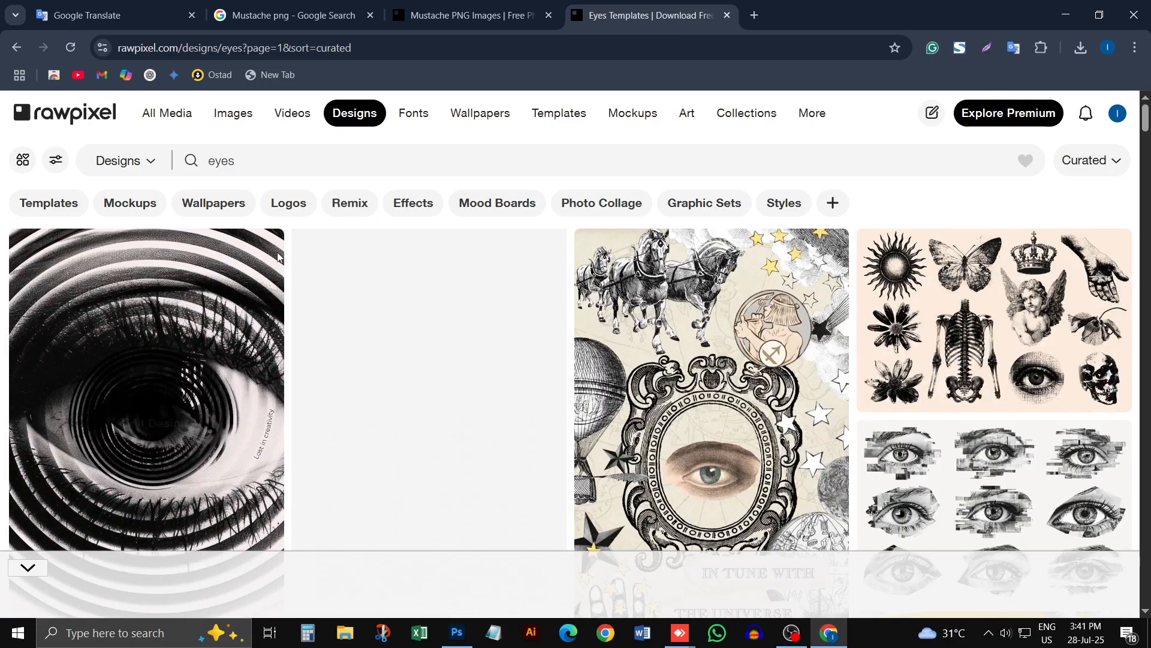
{"action": "left_click", "coordinate": [318, 154]}
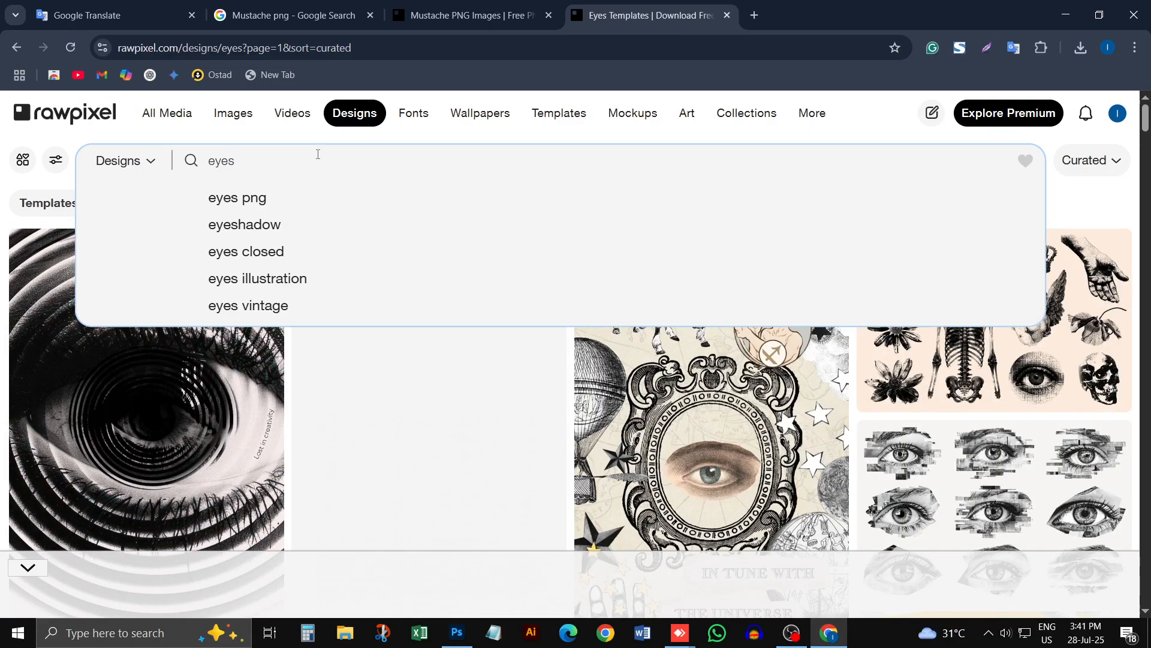
{"action": "left_click", "coordinate": [306, 196]}
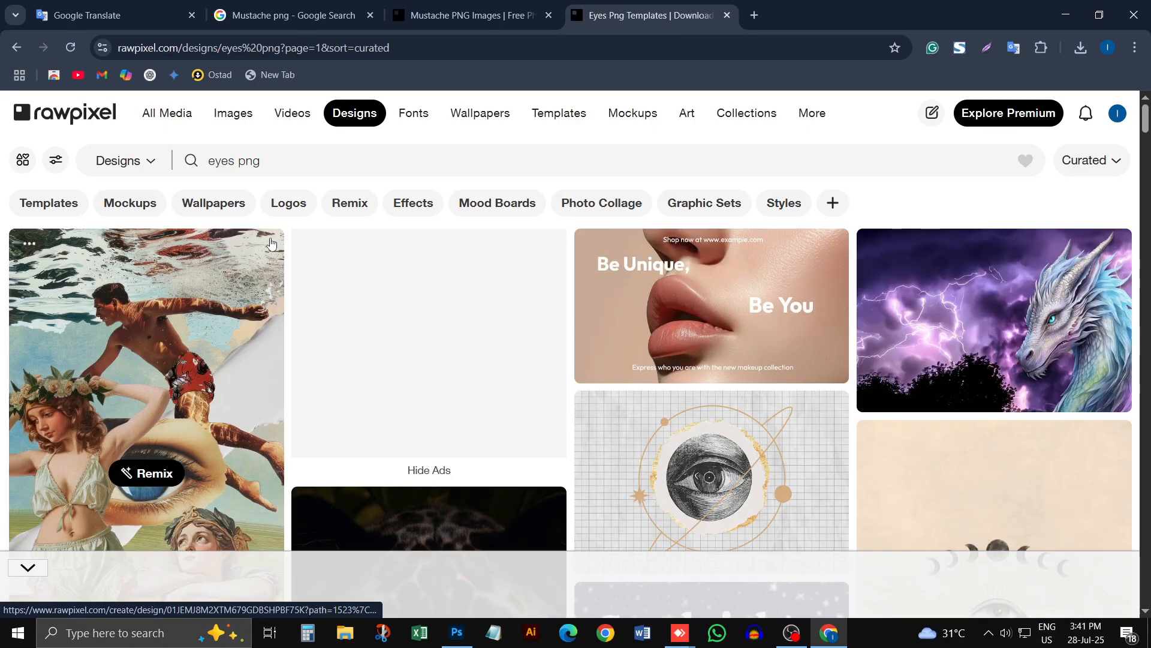
Step: Leave the Rawpixel designs results and the open mustache preview, and search Google for "female eyes png" in the mustache page's tab
{"action": "scroll", "coordinate": [282, 246], "scroll_direction": "down", "scroll_amount": 5}
{"action": "left_click", "coordinate": [498, 21]}
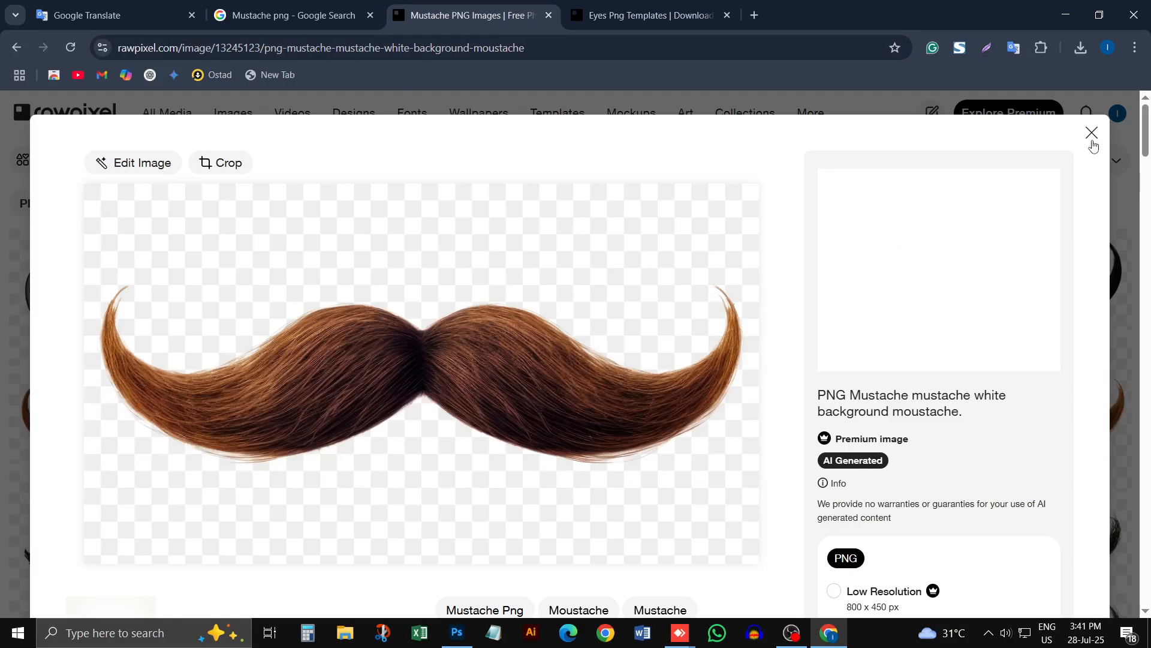
{"action": "left_click", "coordinate": [1092, 140]}
{"action": "left_click", "coordinate": [446, 51]}
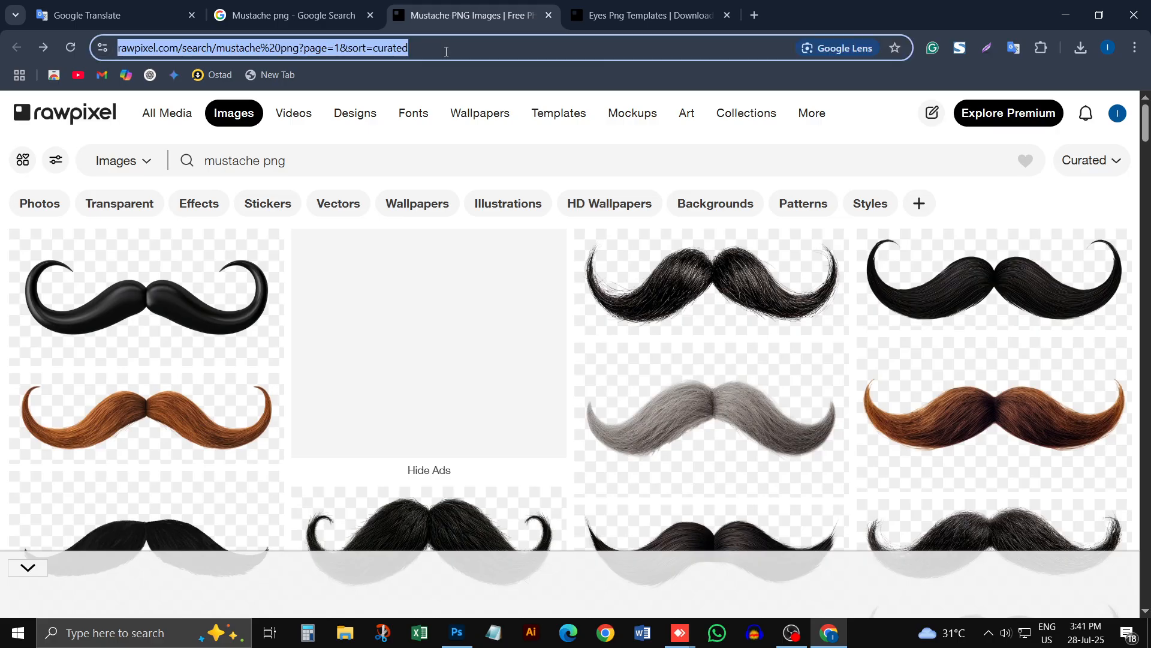
{"action": "type", "text": "e"}
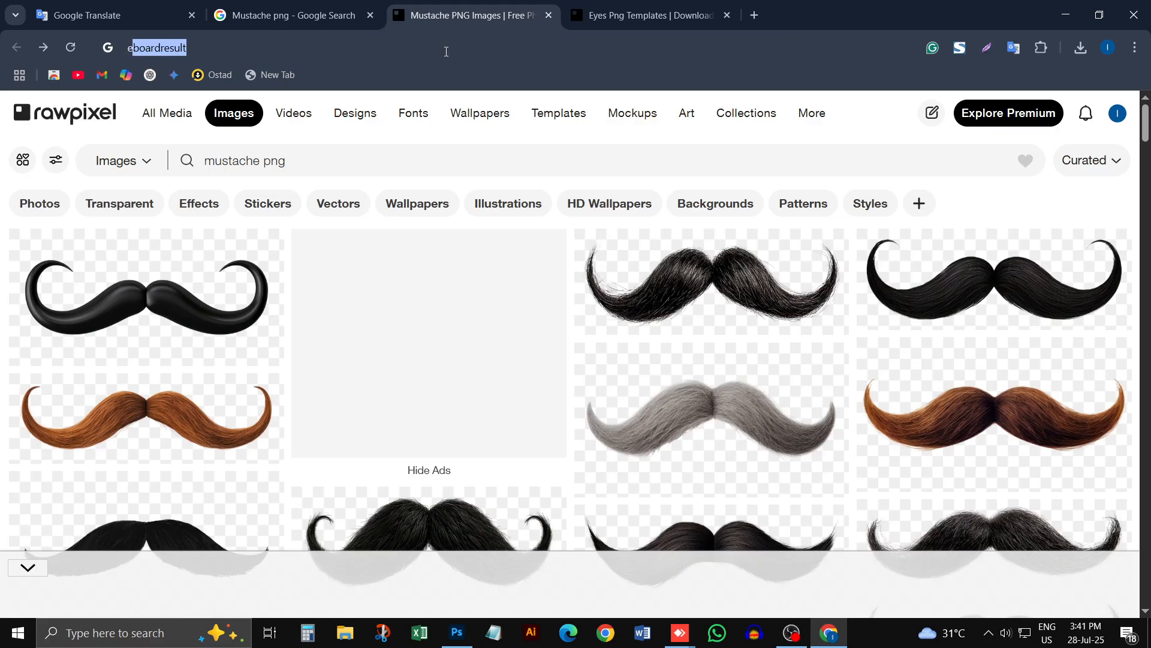
{"action": "type", "text": "yes"}
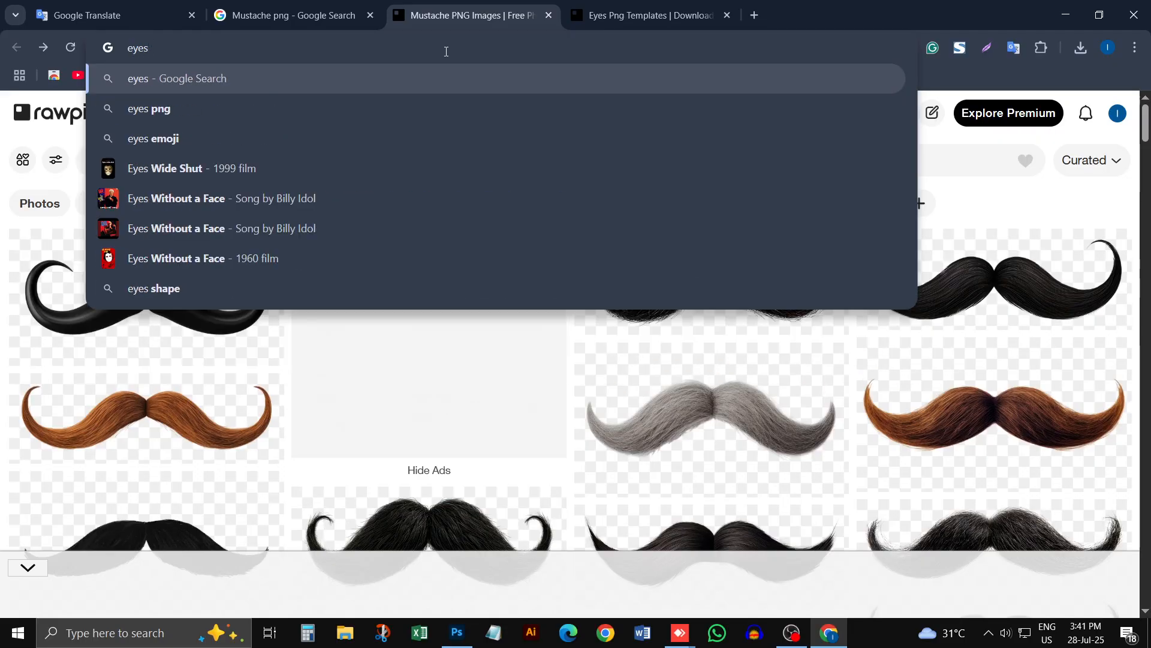
{"action": "type", "text": " [ng"}
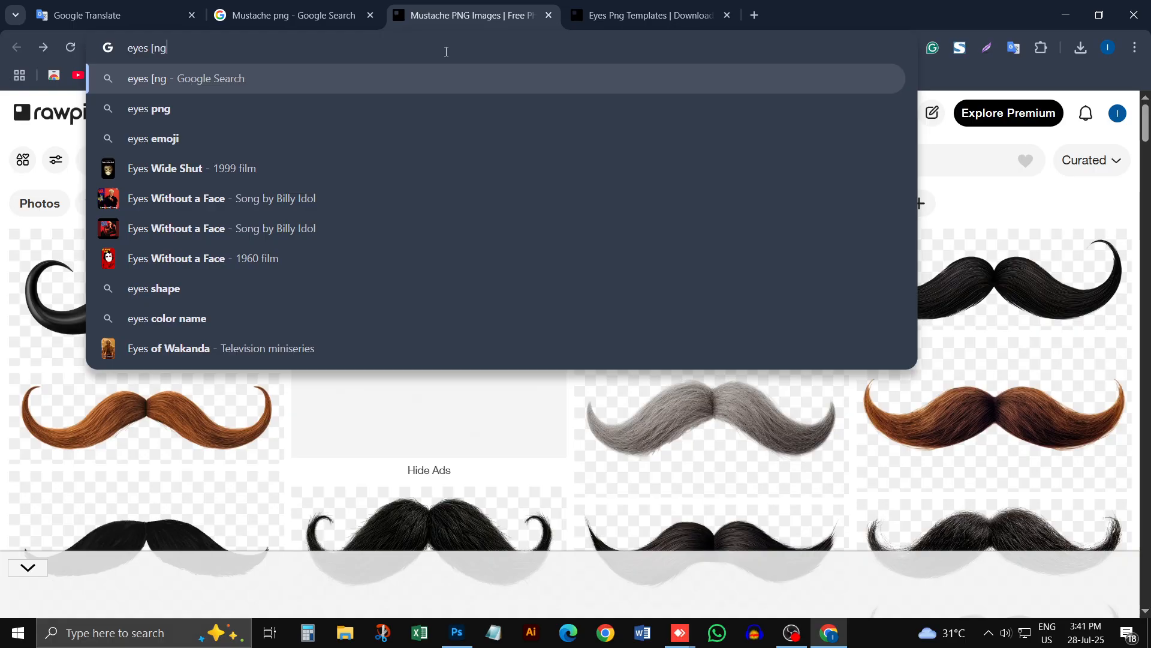
{"action": "key", "text": "BackSpace"}
{"action": "key", "text": "BackSpace"}
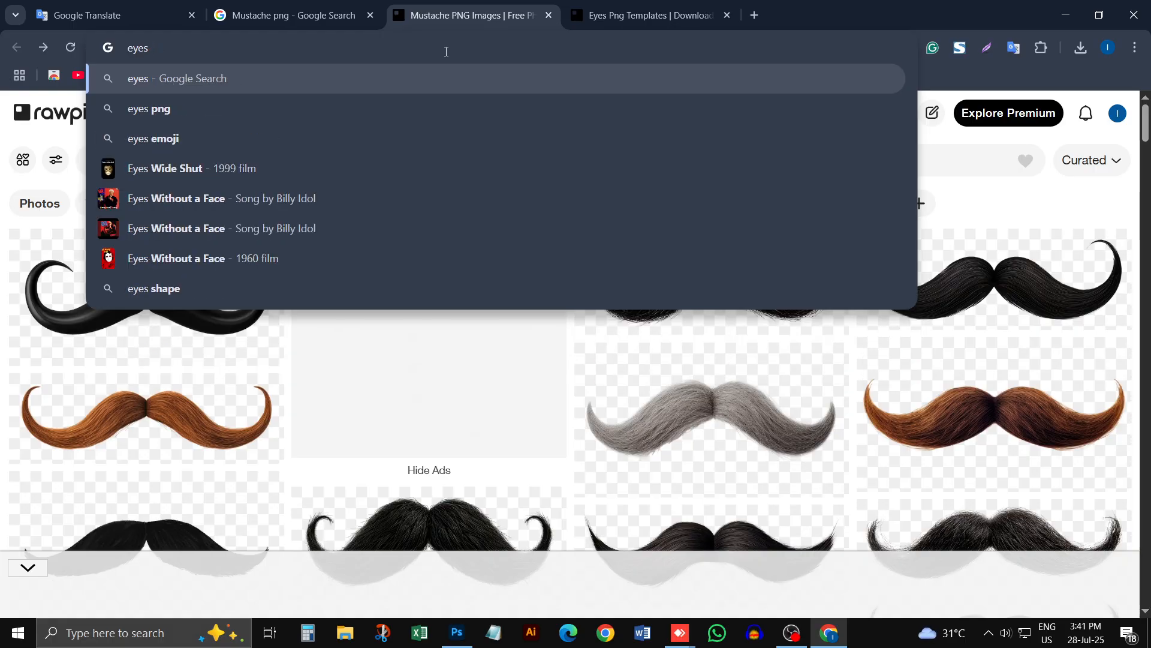
{"action": "type", "text": "png"}
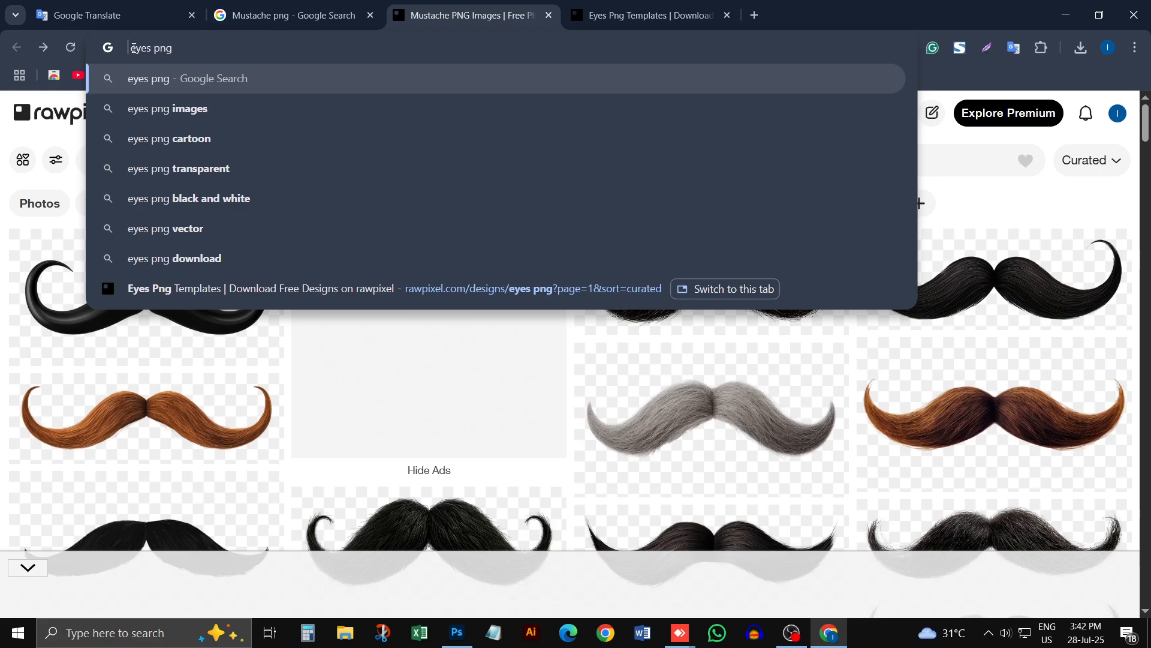
{"action": "type", "text": "female"}
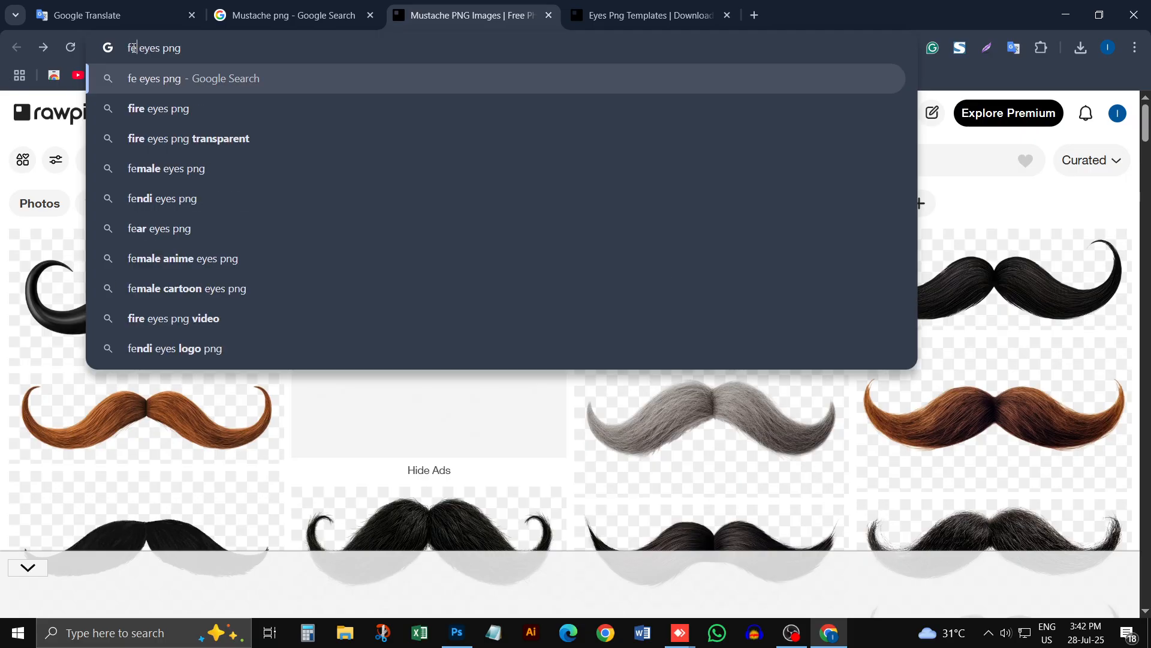
{"action": "key", "text": "Return"}
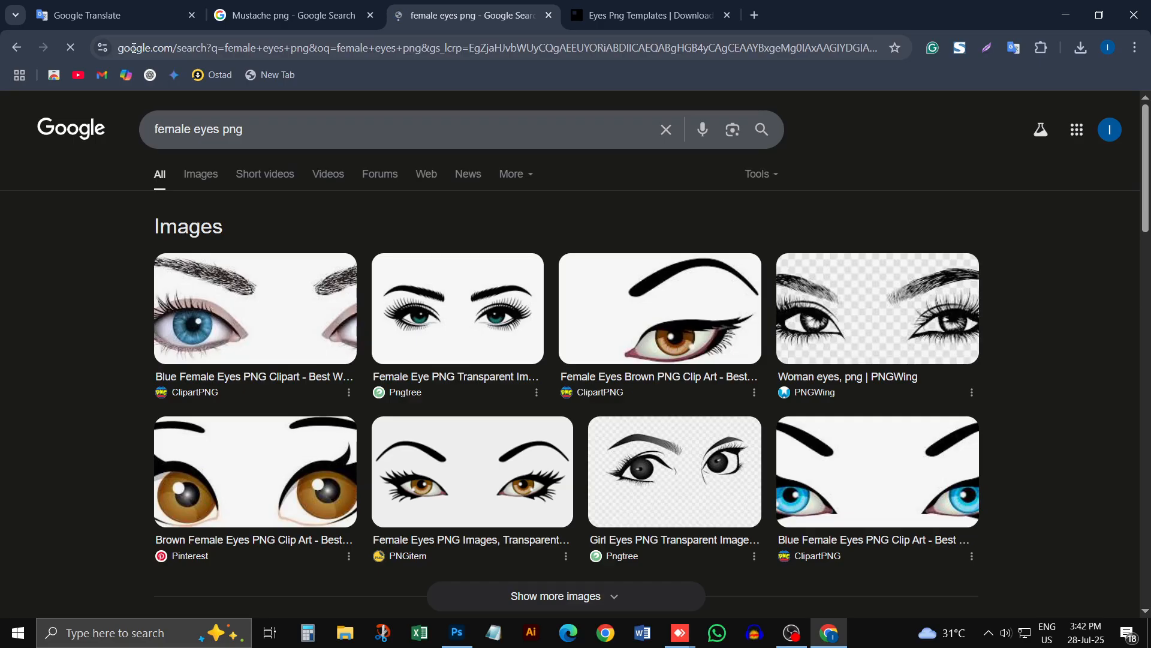
Step: Show the image results for the search and examine them for a suitable female eye picture
{"action": "scroll", "coordinate": [458, 408], "scroll_direction": "down", "scroll_amount": 5}
{"action": "scroll", "coordinate": [360, 354], "scroll_direction": "up", "scroll_amount": 5}
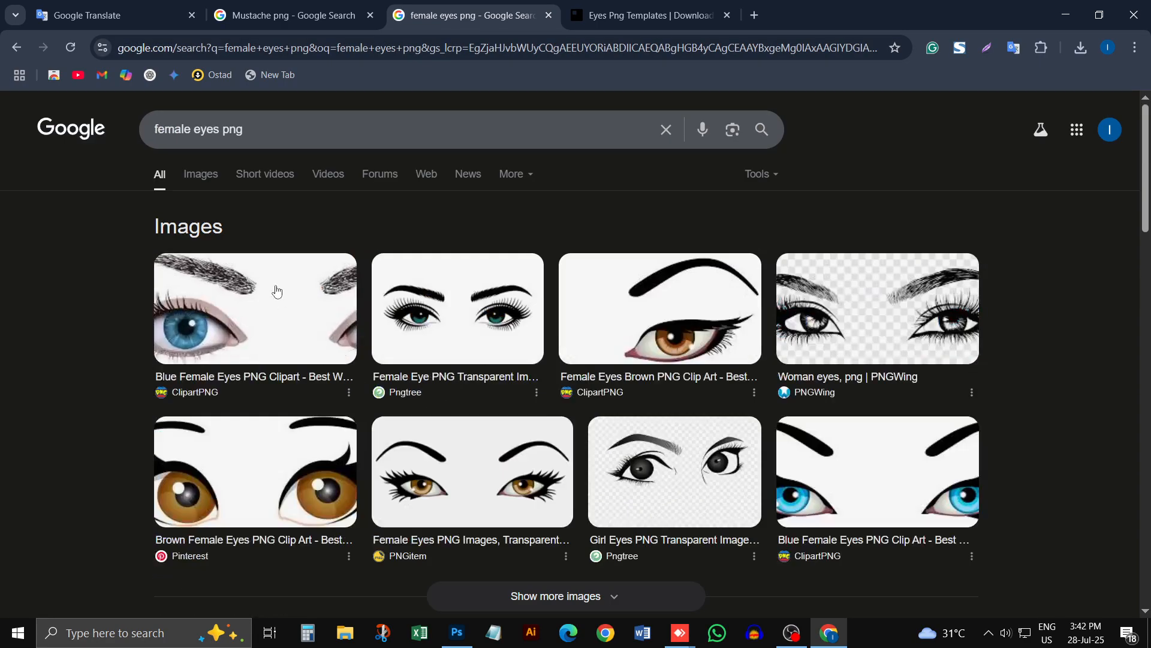
{"action": "left_click", "coordinate": [202, 179]}
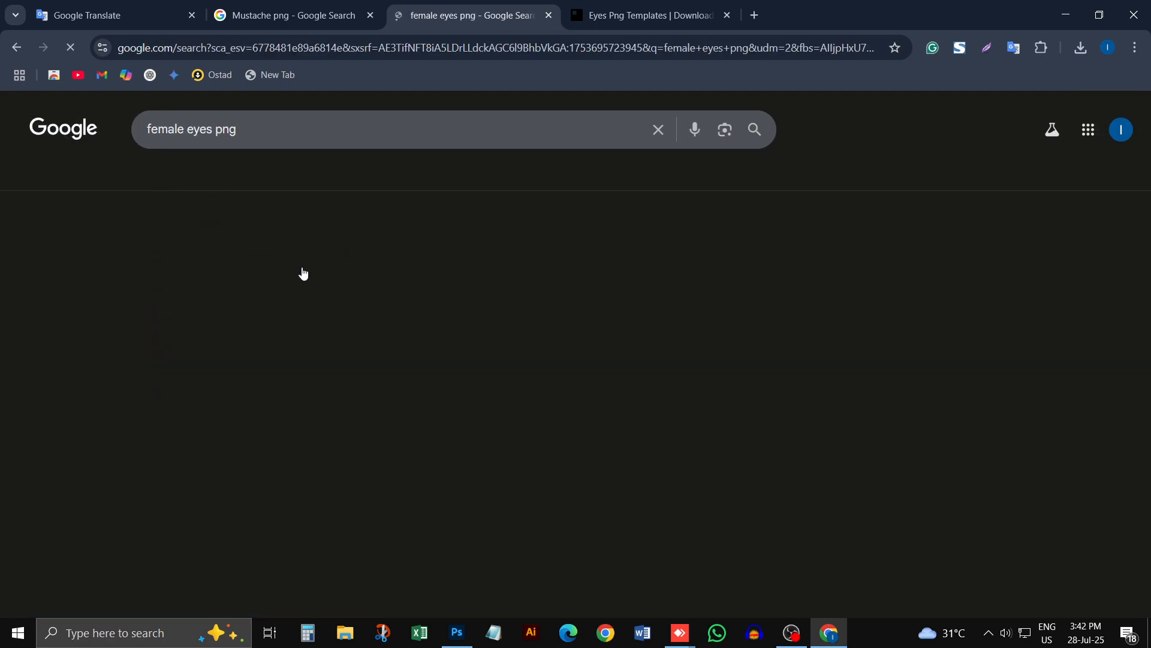
{"action": "scroll", "coordinate": [509, 376], "scroll_direction": "down", "scroll_amount": 10}
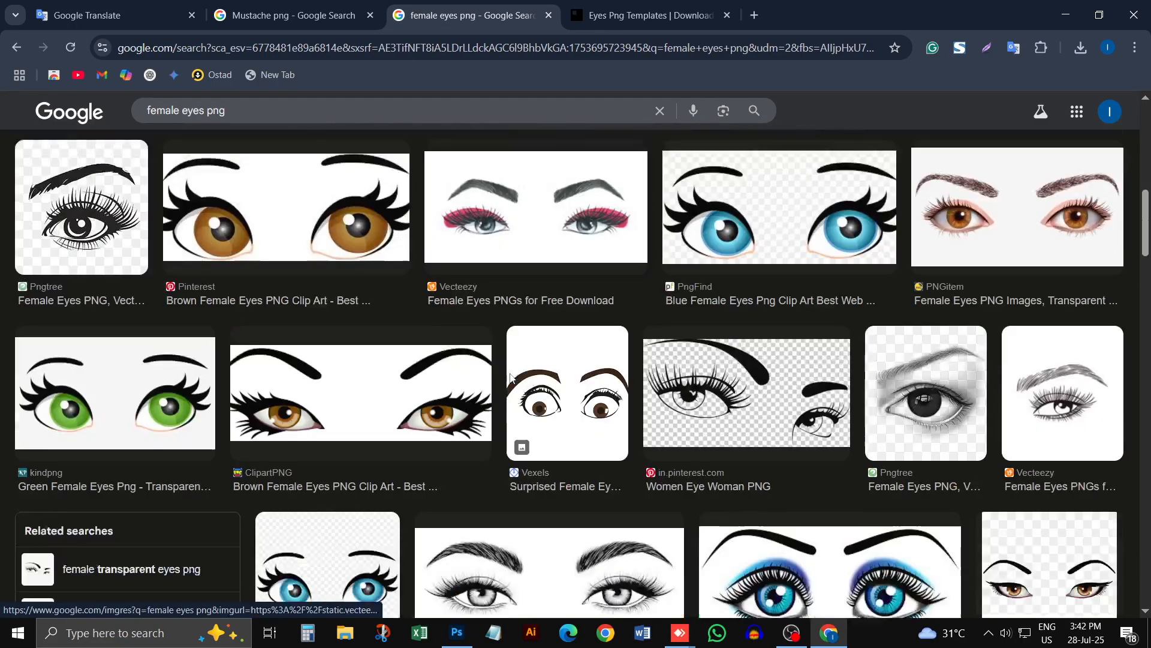
{"action": "scroll", "coordinate": [510, 376], "scroll_direction": "down", "scroll_amount": 1}
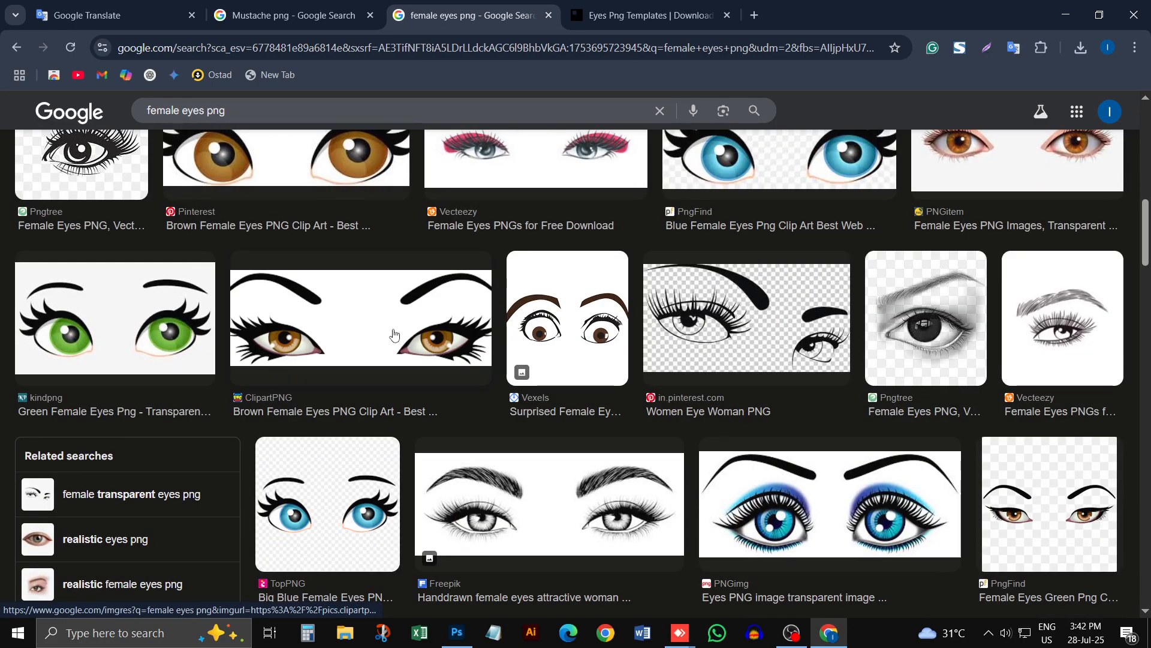
{"action": "scroll", "coordinate": [309, 510], "scroll_direction": "down", "scroll_amount": 2}
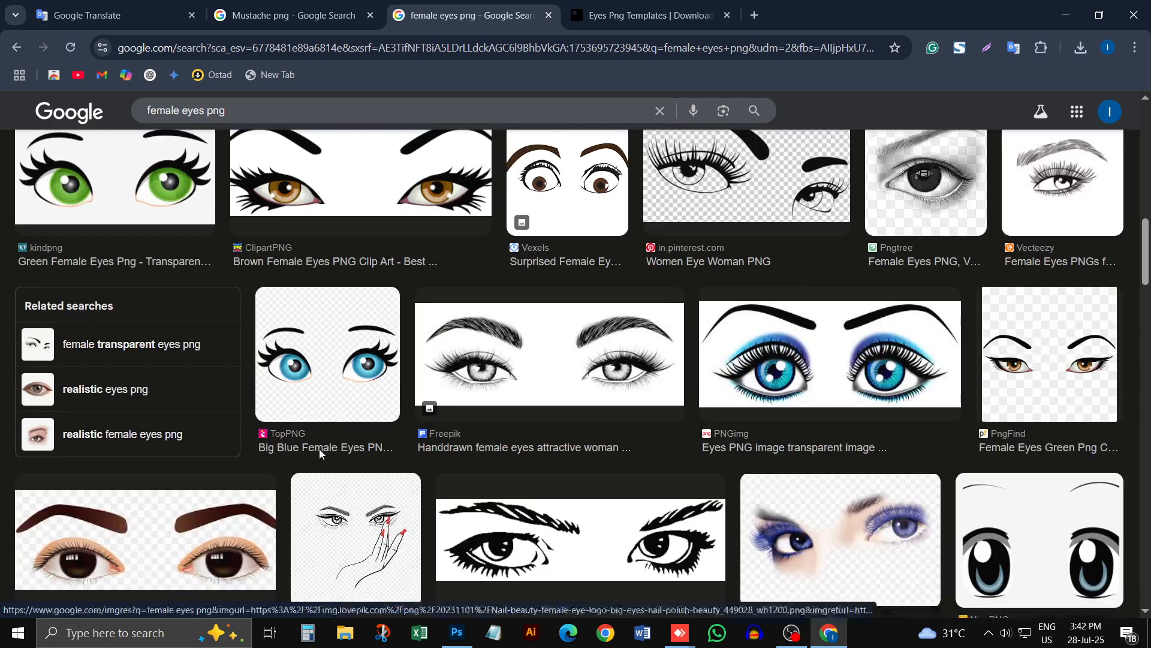
{"action": "scroll", "coordinate": [343, 368], "scroll_direction": "down", "scroll_amount": 3}
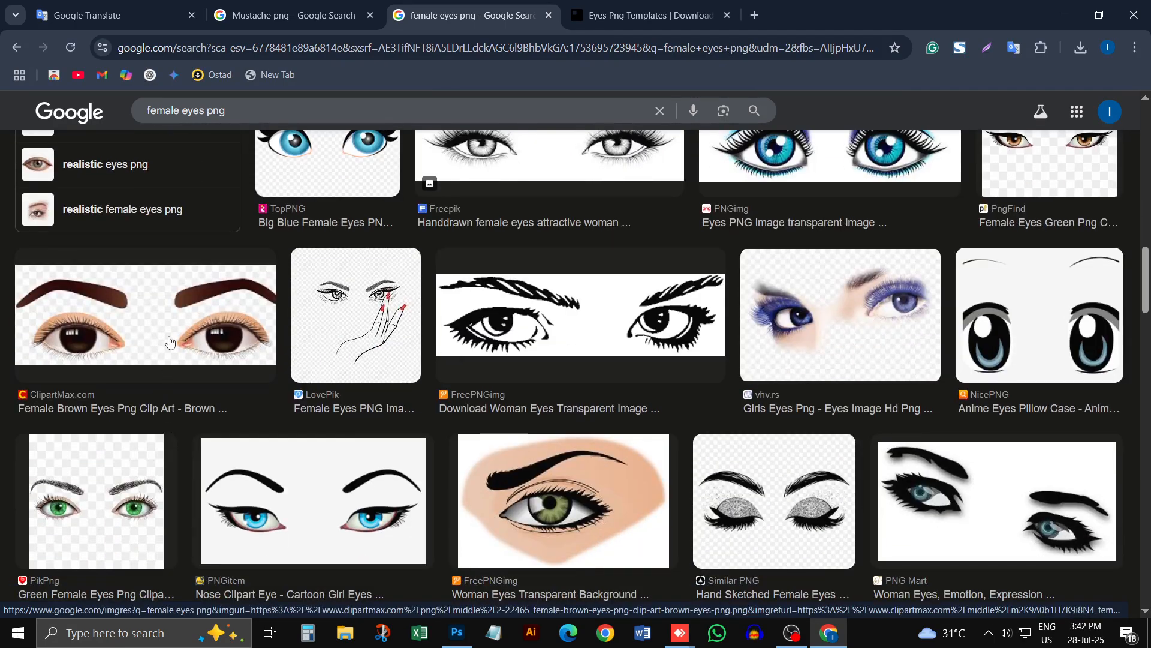
{"action": "scroll", "coordinate": [159, 336], "scroll_direction": "up", "scroll_amount": 5}
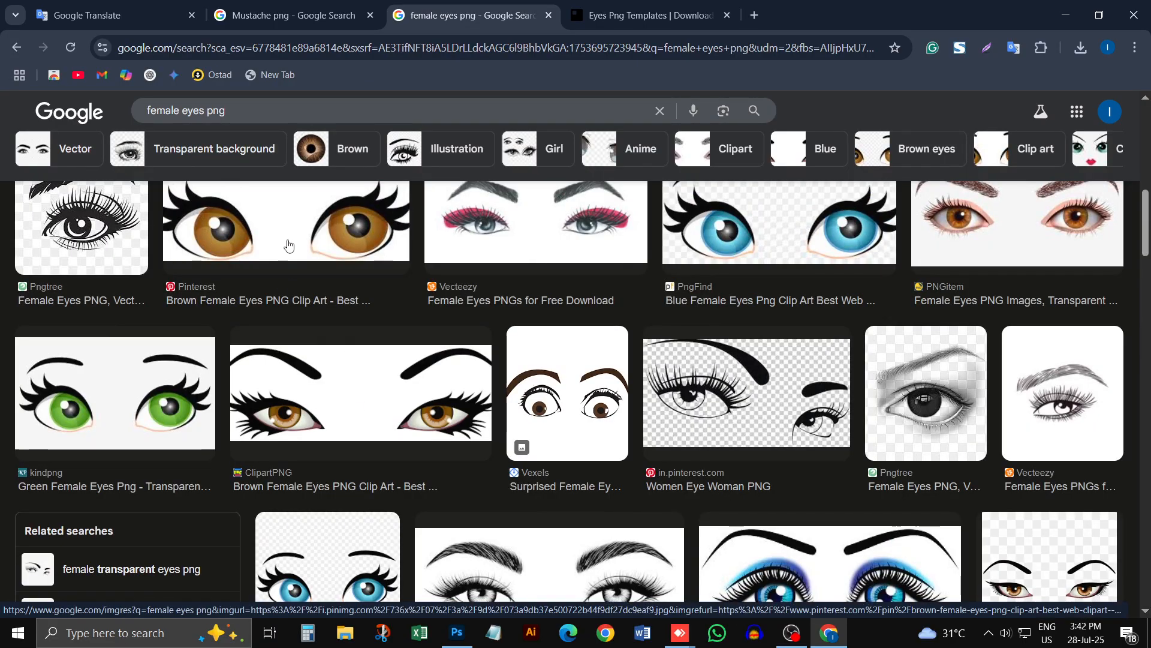
{"action": "scroll", "coordinate": [288, 244], "scroll_direction": "up", "scroll_amount": 2}
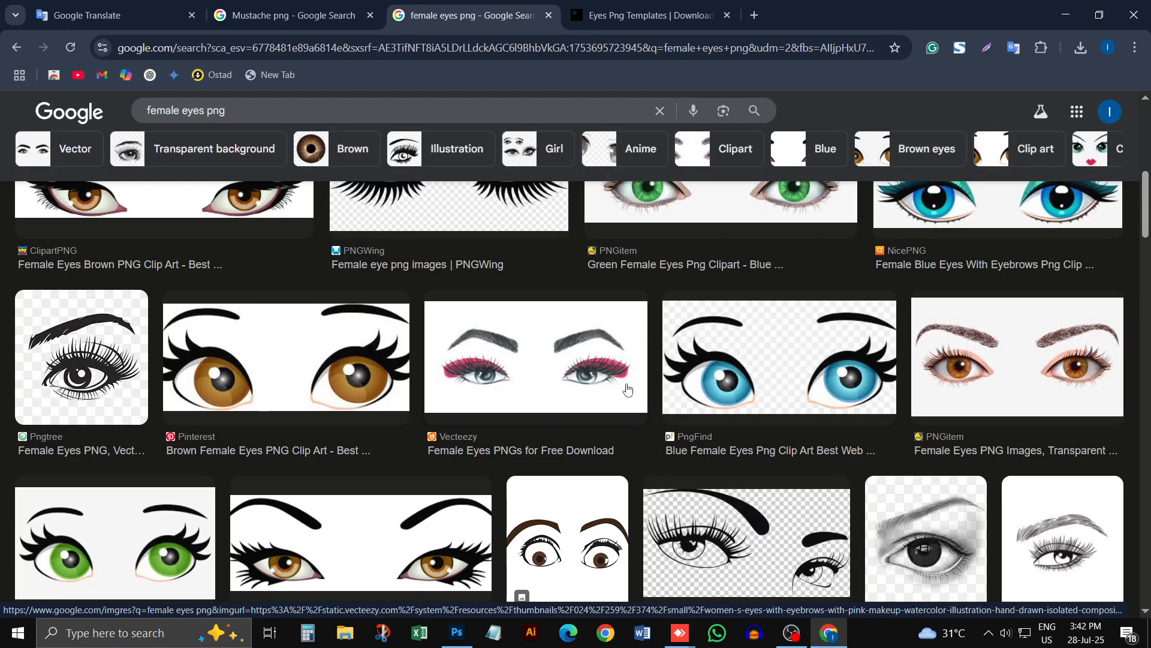
{"action": "scroll", "coordinate": [654, 396], "scroll_direction": "up", "scroll_amount": 2}
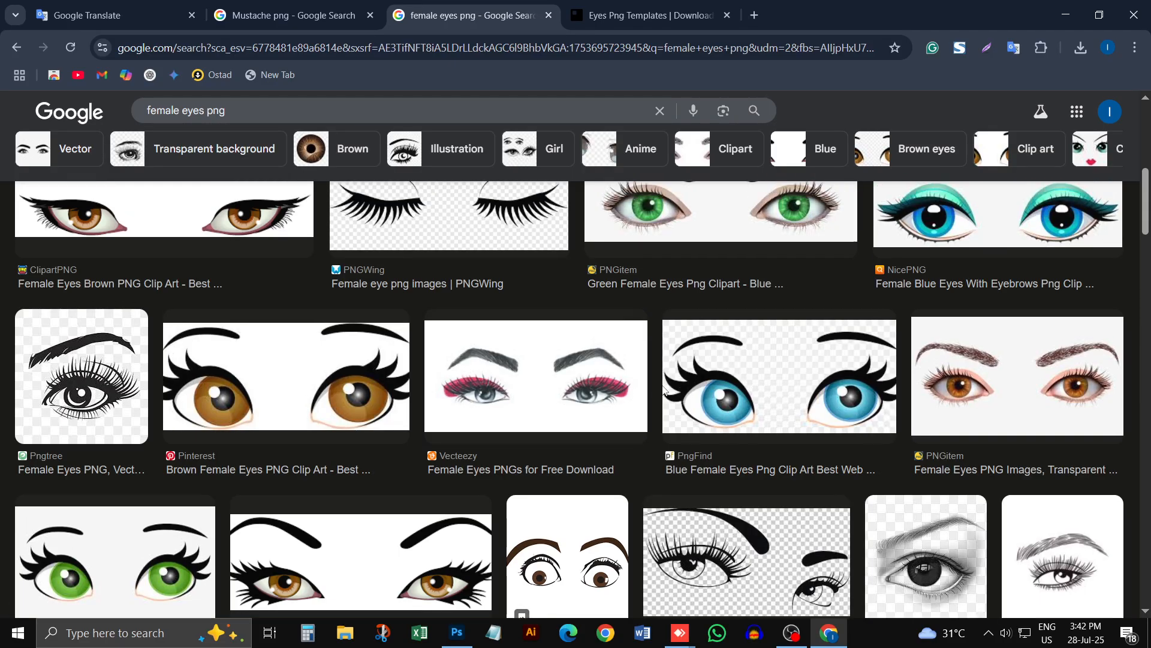
{"action": "scroll", "coordinate": [671, 384], "scroll_direction": "down", "scroll_amount": 3}
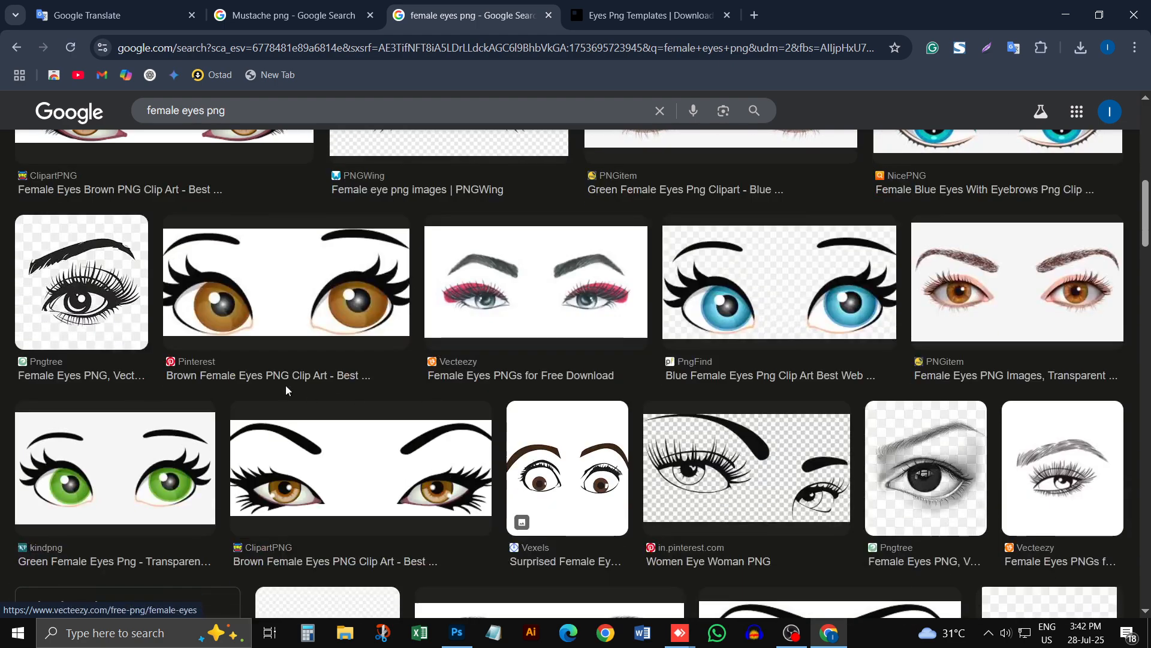
Step: Visit the Pngtree source of the black-and-white single eye image, dismiss the Google sign-in prompt and open the Monochrome Female Eye Closeup page
{"action": "left_click", "coordinate": [84, 292]}
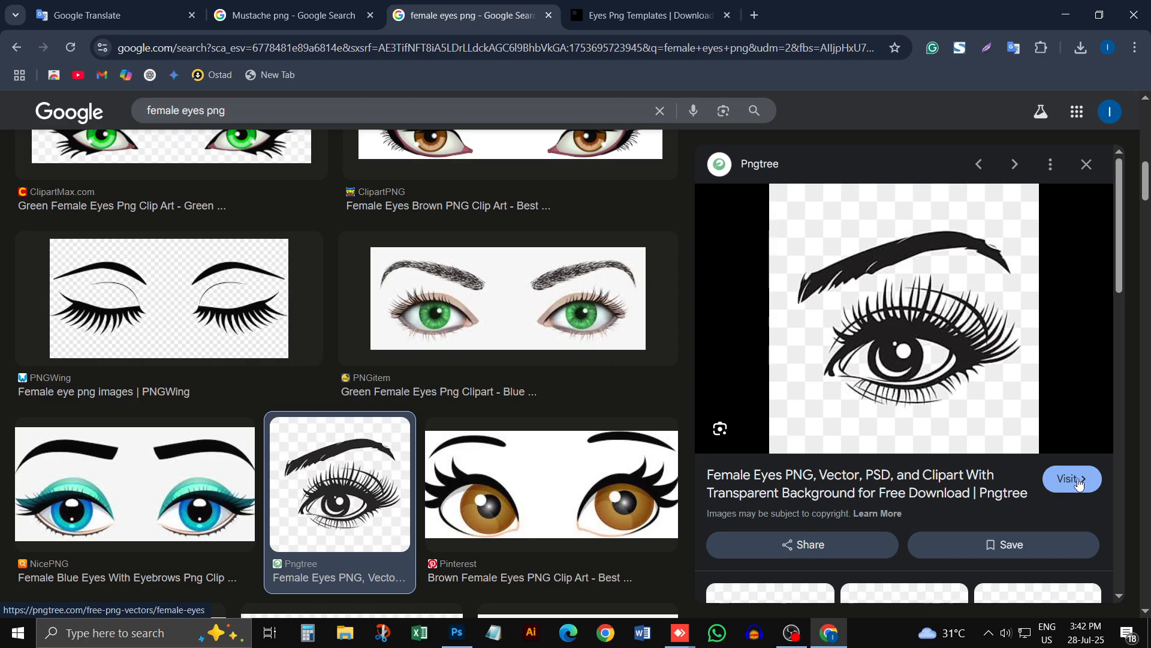
{"action": "left_click", "coordinate": [1065, 477]}
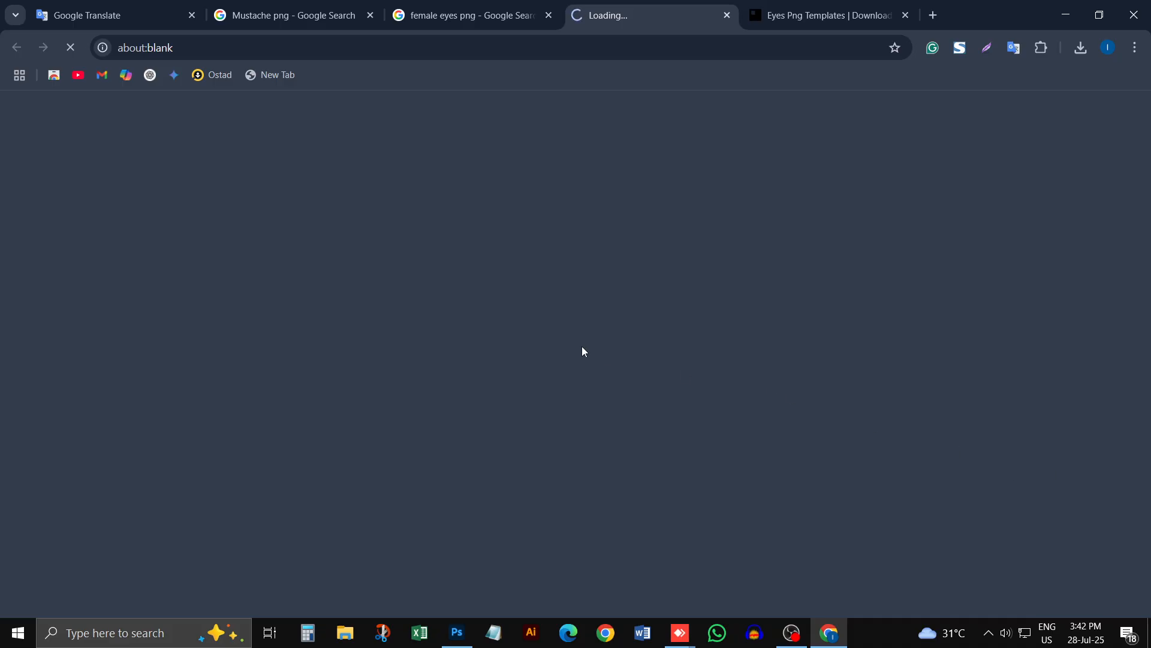
{"action": "scroll", "coordinate": [295, 428], "scroll_direction": "down", "scroll_amount": 3}
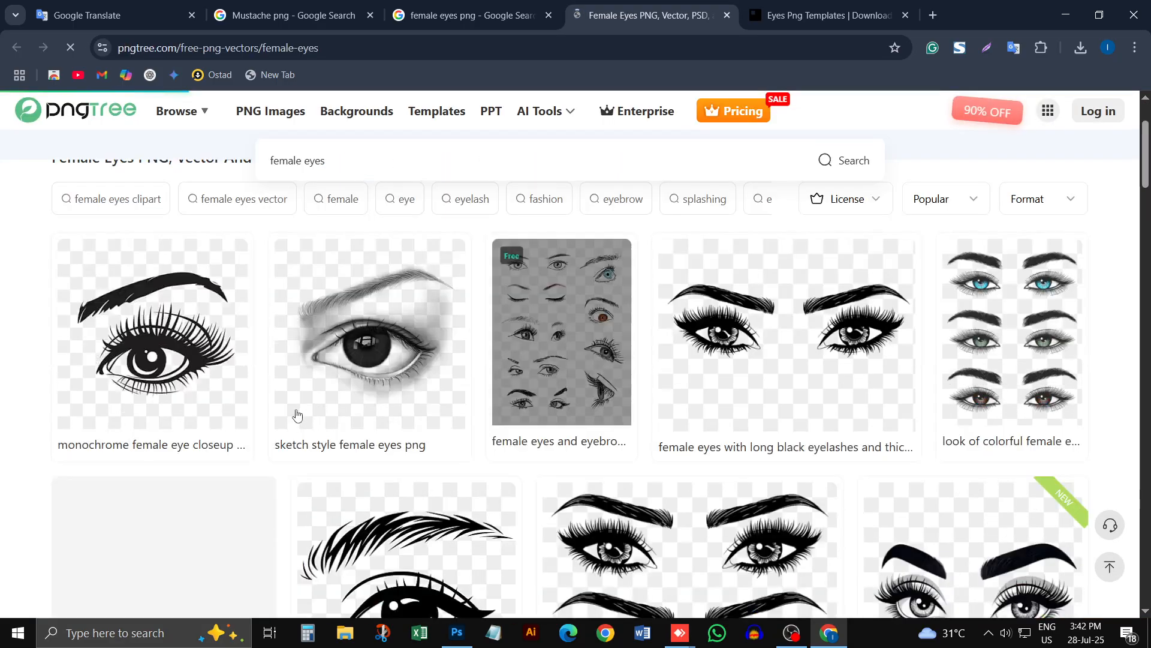
{"action": "mouse_move", "coordinate": [199, 337]}
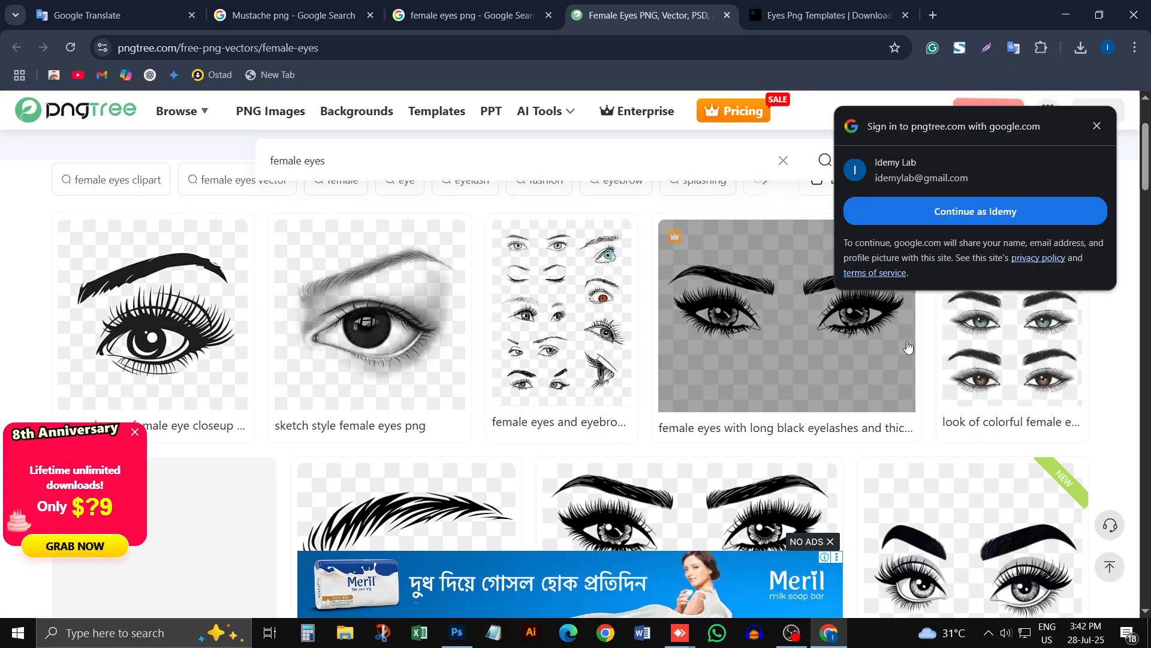
{"action": "left_click", "coordinate": [1097, 126]}
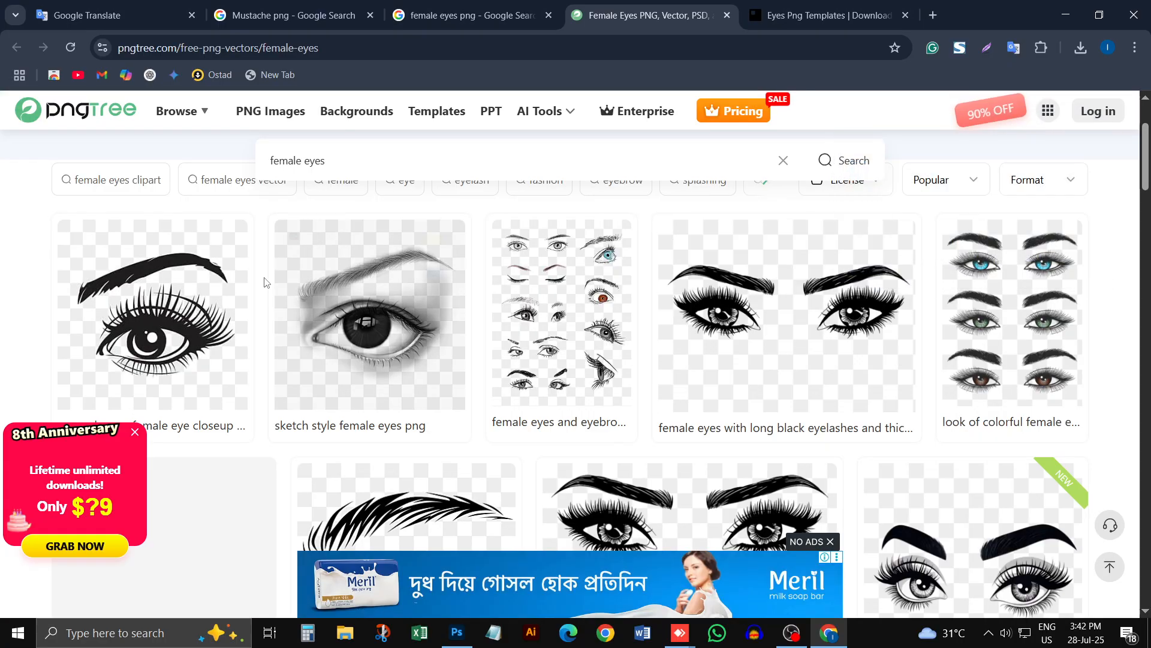
{"action": "left_click", "coordinate": [153, 315]}
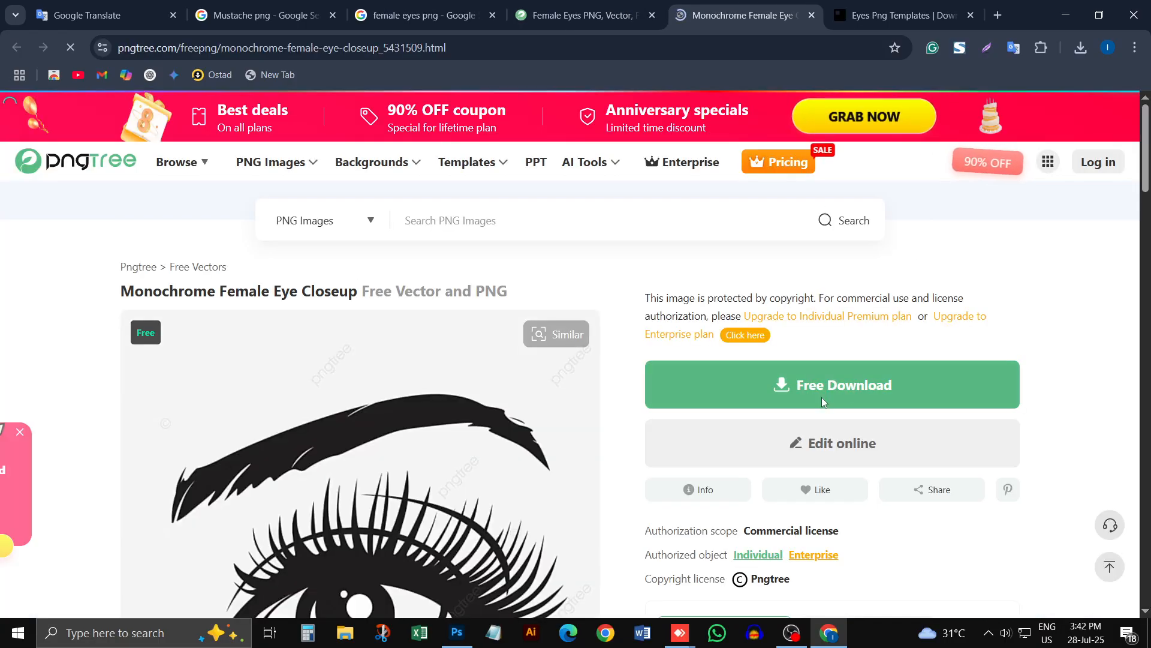
Step: Request the free download of the eye image and sign in to Pngtree with the listed Google account
{"action": "left_click", "coordinate": [822, 397]}
{"action": "left_click", "coordinate": [568, 242]}
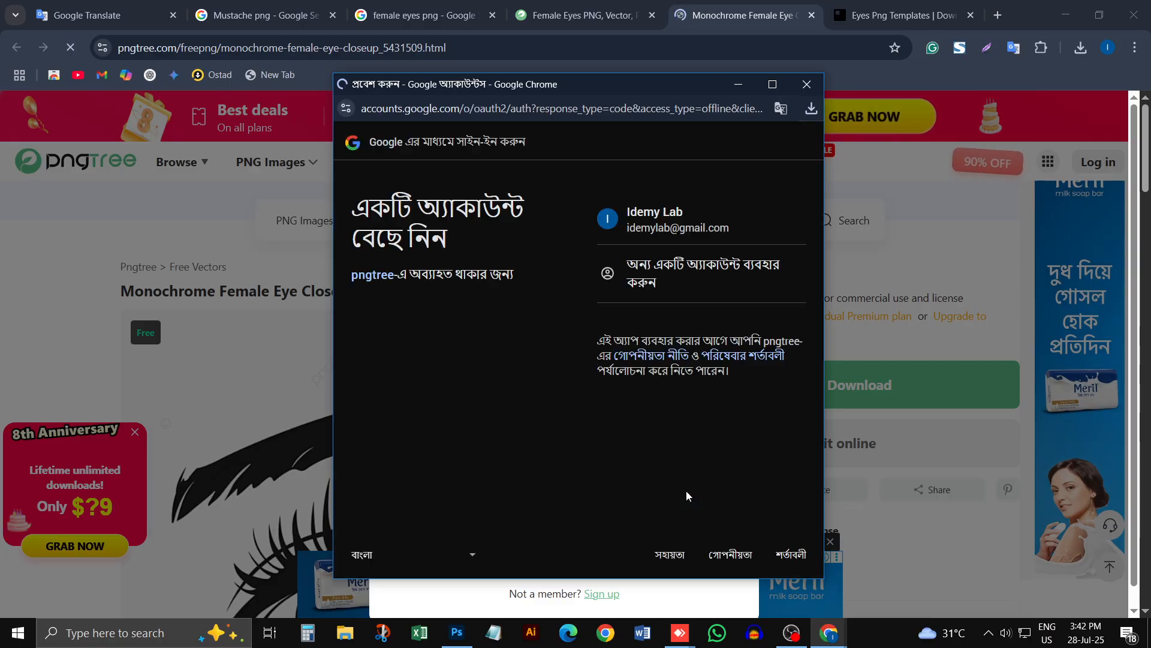
{"action": "left_click", "coordinate": [660, 211]}
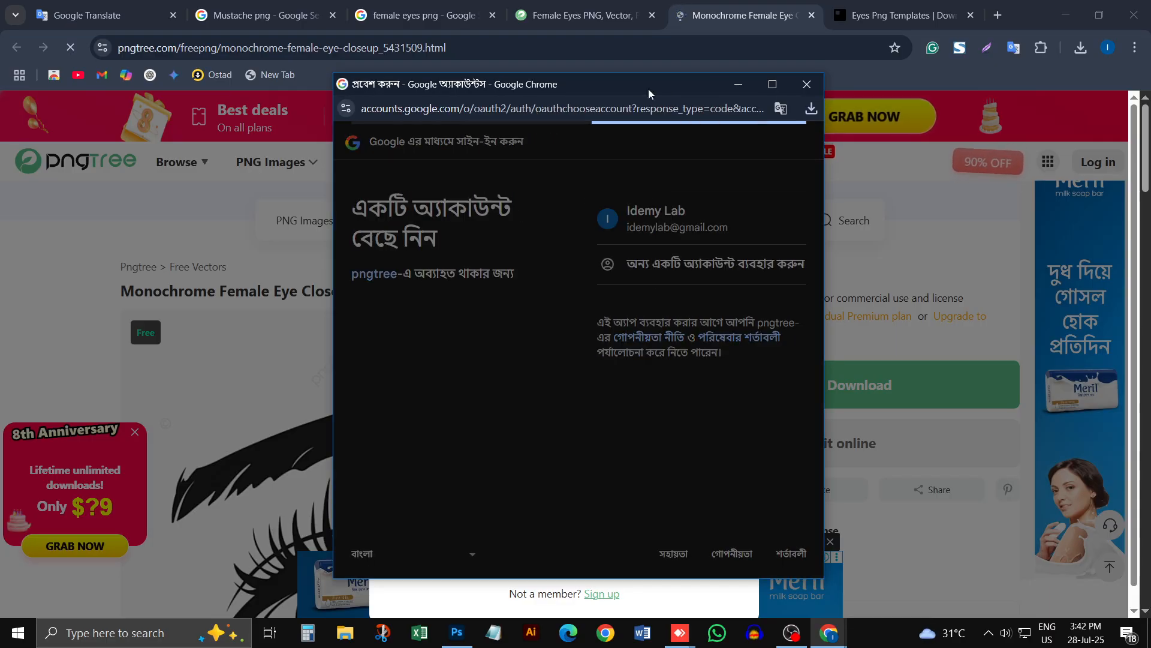
{"action": "left_click_drag", "start_coordinate": [649, 88], "coordinate": [423, 149]}
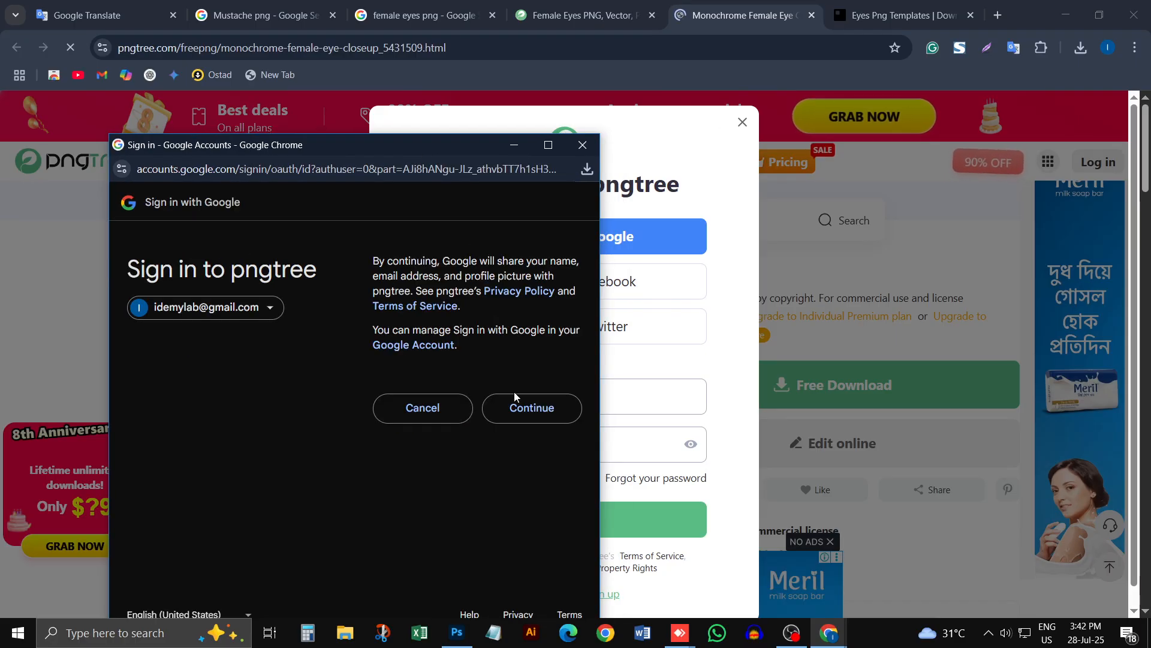
{"action": "left_click", "coordinate": [514, 408]}
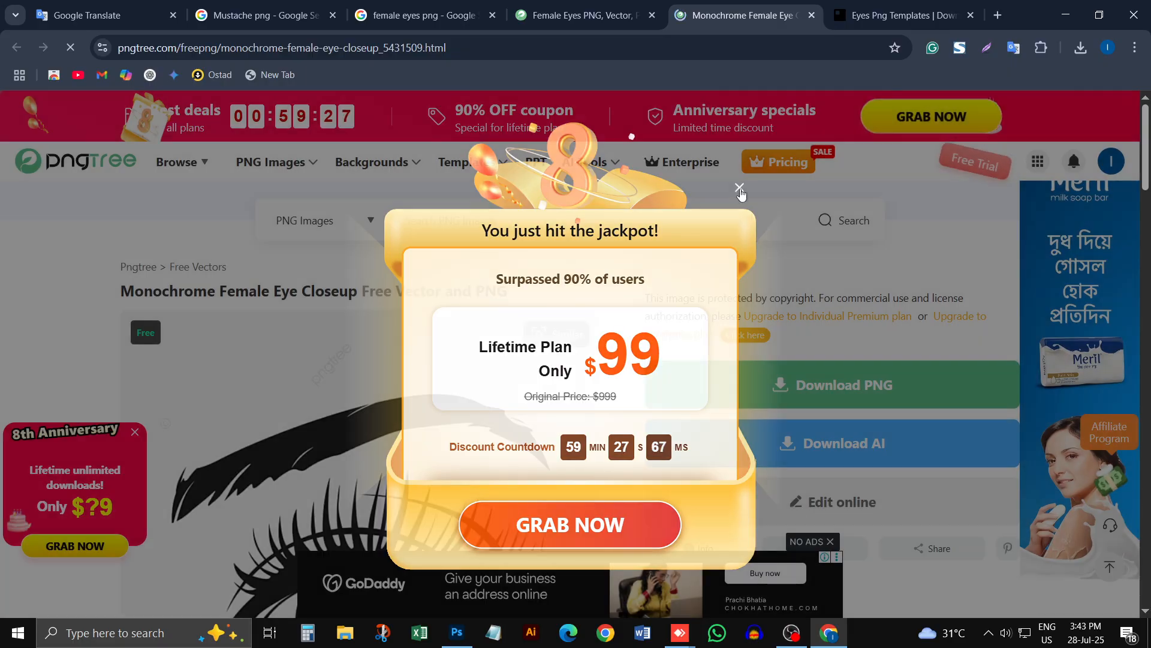
Step: Dismiss the lifetime plan offer and download the eye image as PNG with the free plan's Relax Download
{"action": "left_click", "coordinate": [739, 187]}
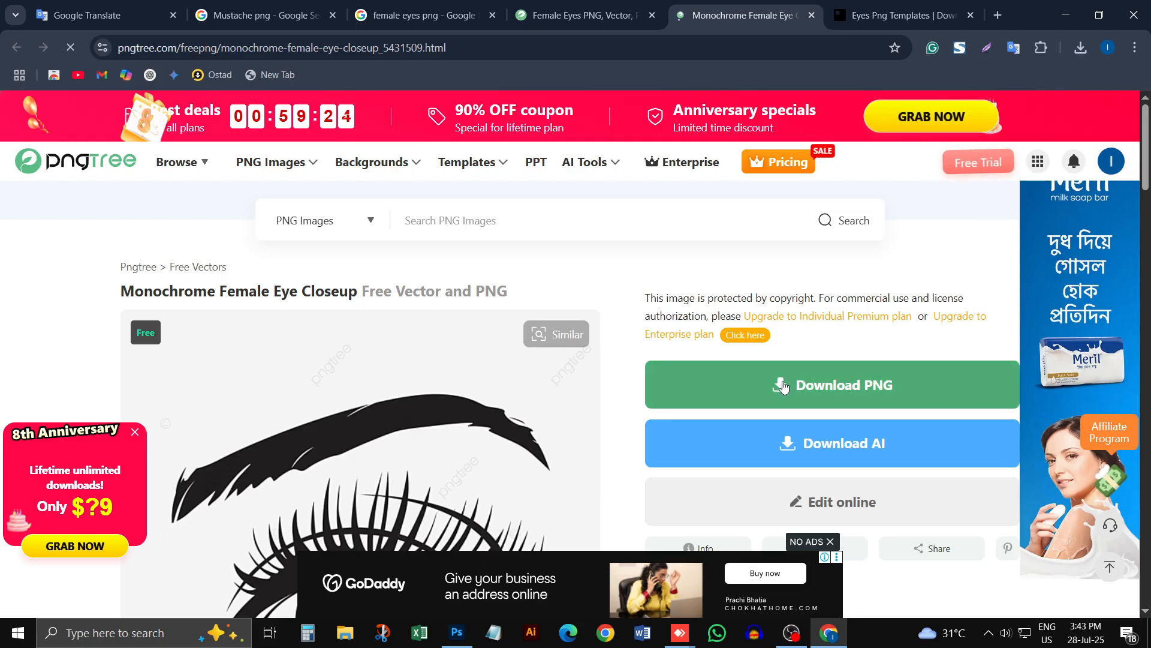
{"action": "left_click", "coordinate": [783, 386]}
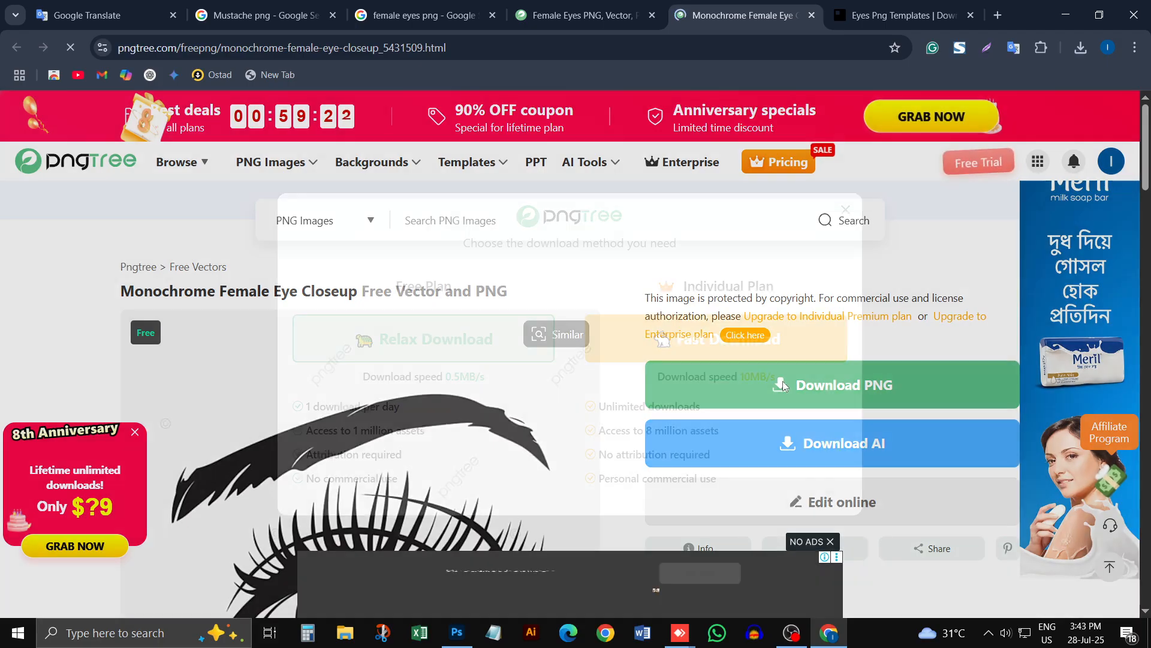
{"action": "left_click", "coordinate": [471, 348]}
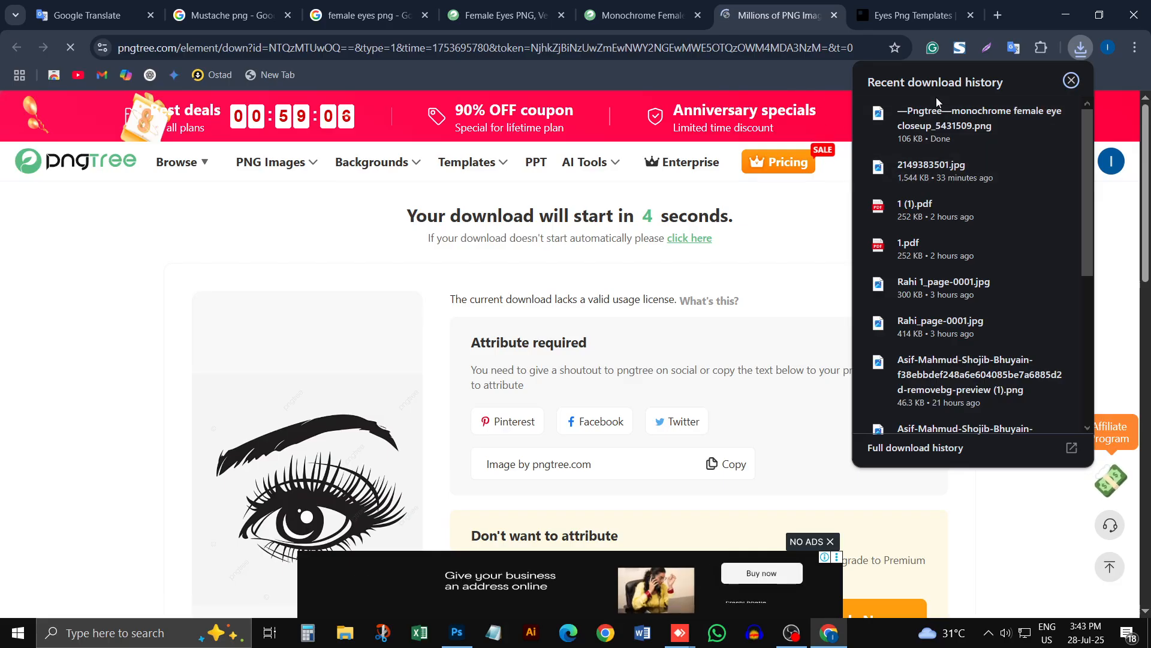
Step: Place the downloaded monochrome eye PNG into the portrait in Photoshop, on the chin below the lips at about X 511, Y 1366 px
{"action": "left_click_drag", "start_coordinate": [938, 120], "coordinate": [460, 538]}
{"action": "left_click_drag", "start_coordinate": [446, 454], "coordinate": [447, 456]}
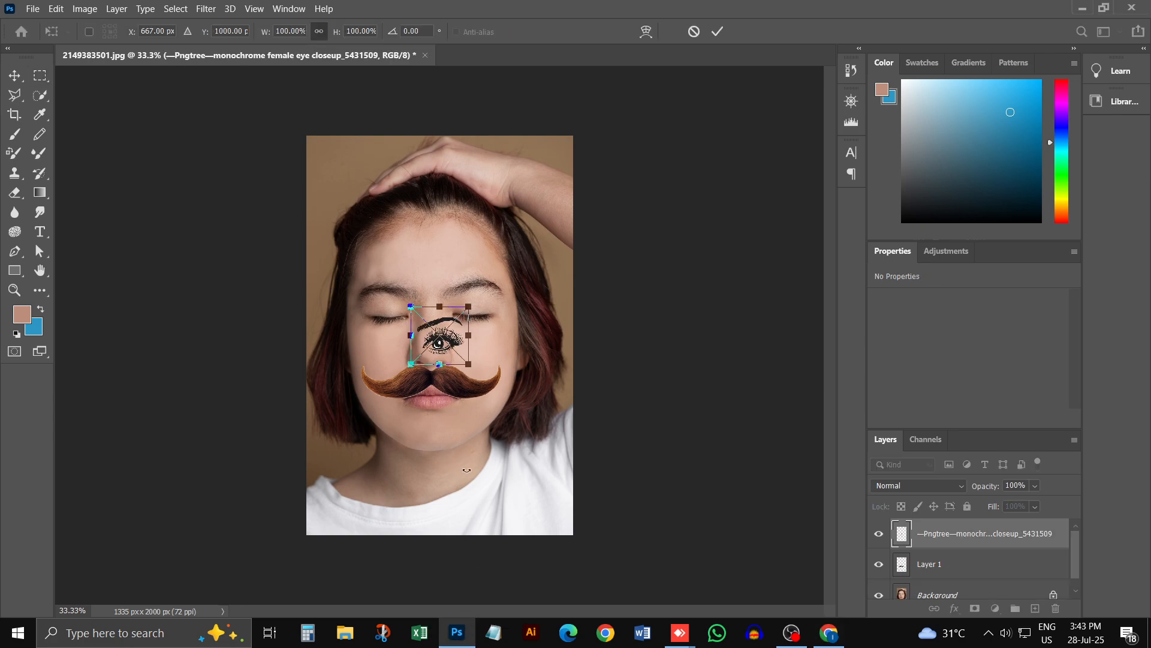
{"action": "left_click_drag", "start_coordinate": [446, 321], "coordinate": [431, 427]}
{"action": "key", "text": "Return"}
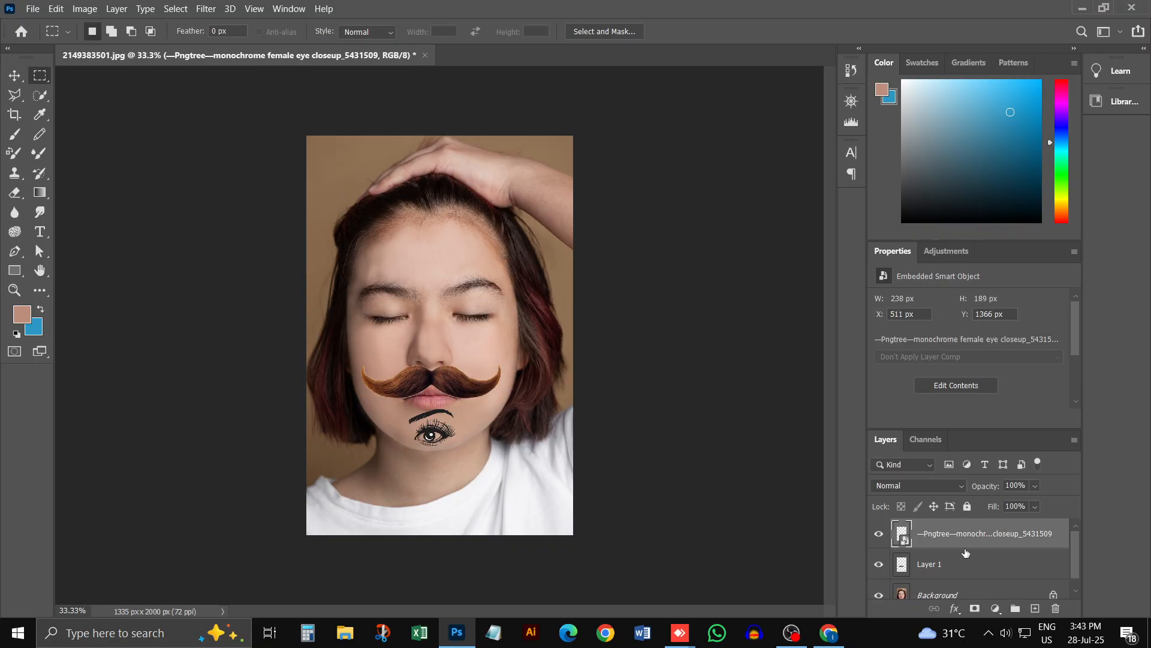
Step: Clone Stamp skin over the closed eye on the right of the photo's Background layer, enlarging the brush from 50 to 80 px
{"action": "left_click", "coordinate": [939, 593]}
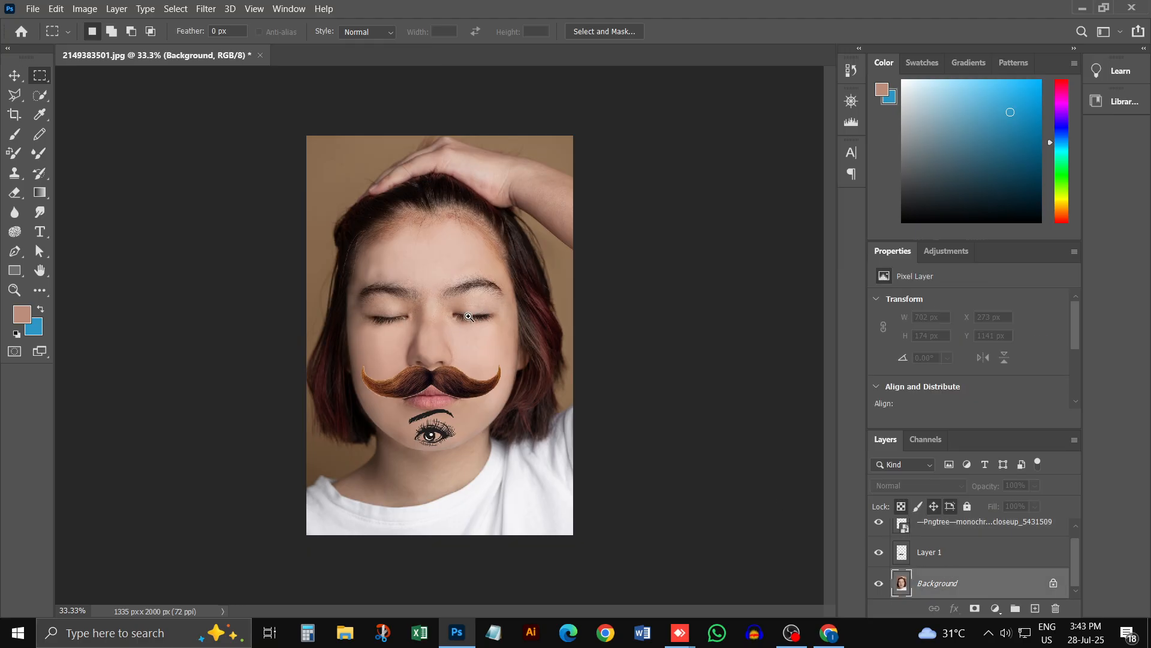
{"action": "left_click", "coordinate": [469, 316], "text": "ctrl"}
{"action": "left_click", "coordinate": [468, 316], "text": "ctrl"}
{"action": "left_click", "coordinate": [467, 315], "text": "ctrl"}
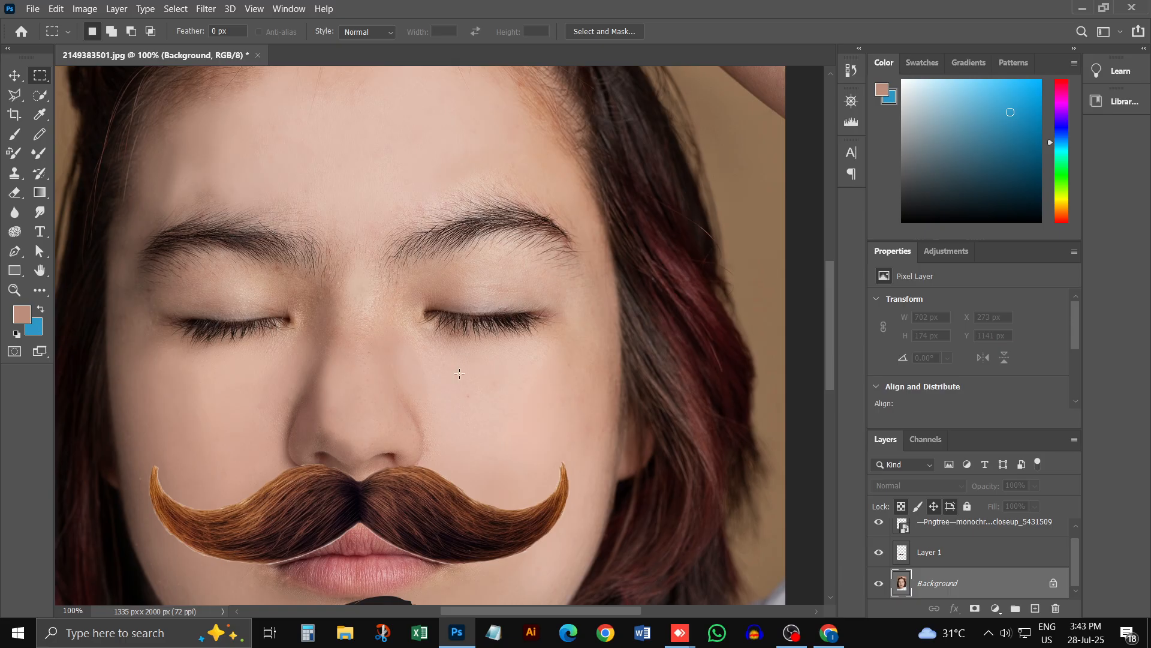
{"action": "left_click", "coordinate": [16, 175]}
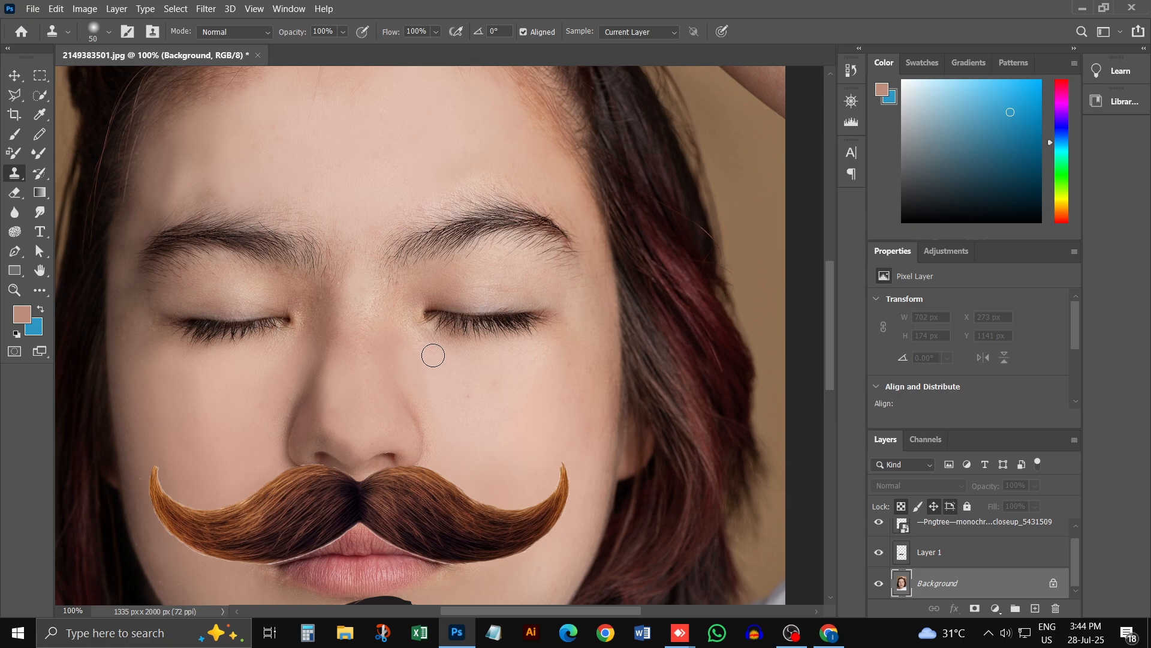
{"action": "left_click_drag", "start_coordinate": [424, 322], "coordinate": [455, 313]}
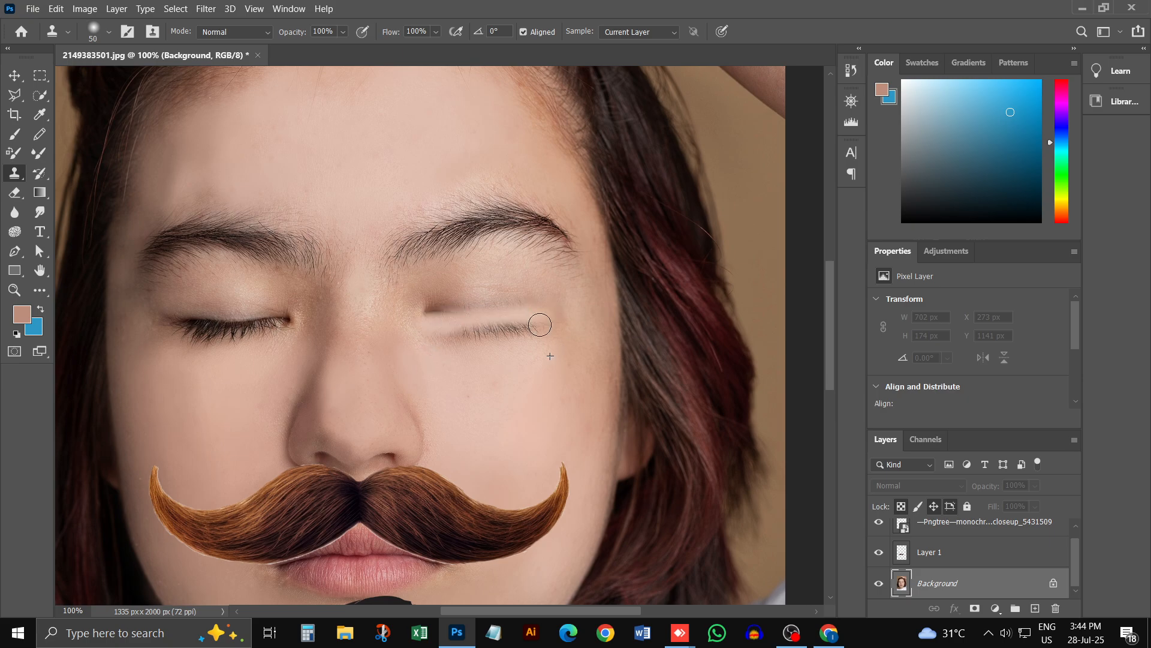
{"action": "mouse_move", "coordinate": [540, 324]}
{"action": "left_mouse_down"}
{"action": "mouse_move", "coordinate": [421, 310]}
{"action": "mouse_move", "coordinate": [510, 313]}
{"action": "mouse_move", "coordinate": [481, 333]}
{"action": "mouse_move", "coordinate": [451, 287]}
{"action": "mouse_move", "coordinate": [423, 308]}
{"action": "mouse_move", "coordinate": [445, 286]}
{"action": "mouse_move", "coordinate": [418, 310]}
{"action": "mouse_move", "coordinate": [544, 307]}
{"action": "mouse_move", "coordinate": [435, 327]}
{"action": "mouse_move", "coordinate": [528, 333]}
{"action": "mouse_move", "coordinate": [519, 365]}
{"action": "mouse_move", "coordinate": [440, 348]}
{"action": "left_mouse_up"}
{"action": "key", "text": "bracketright"}
{"action": "key", "text": "bracketright"}
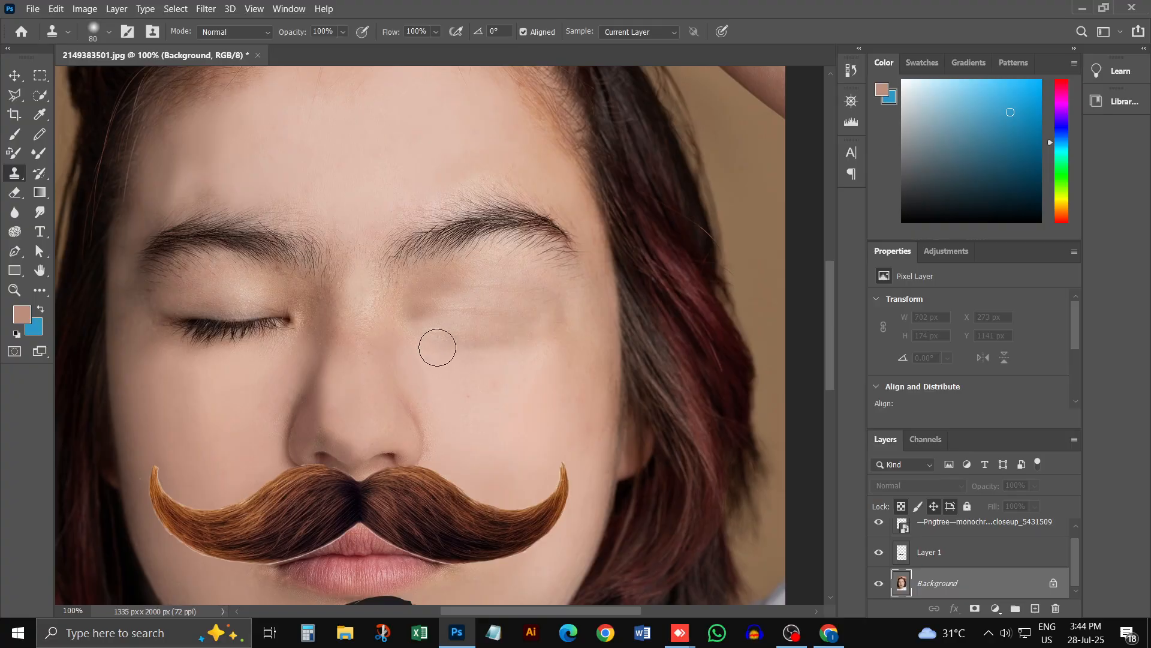
{"action": "left_click", "coordinate": [279, 358], "text": "alt"}
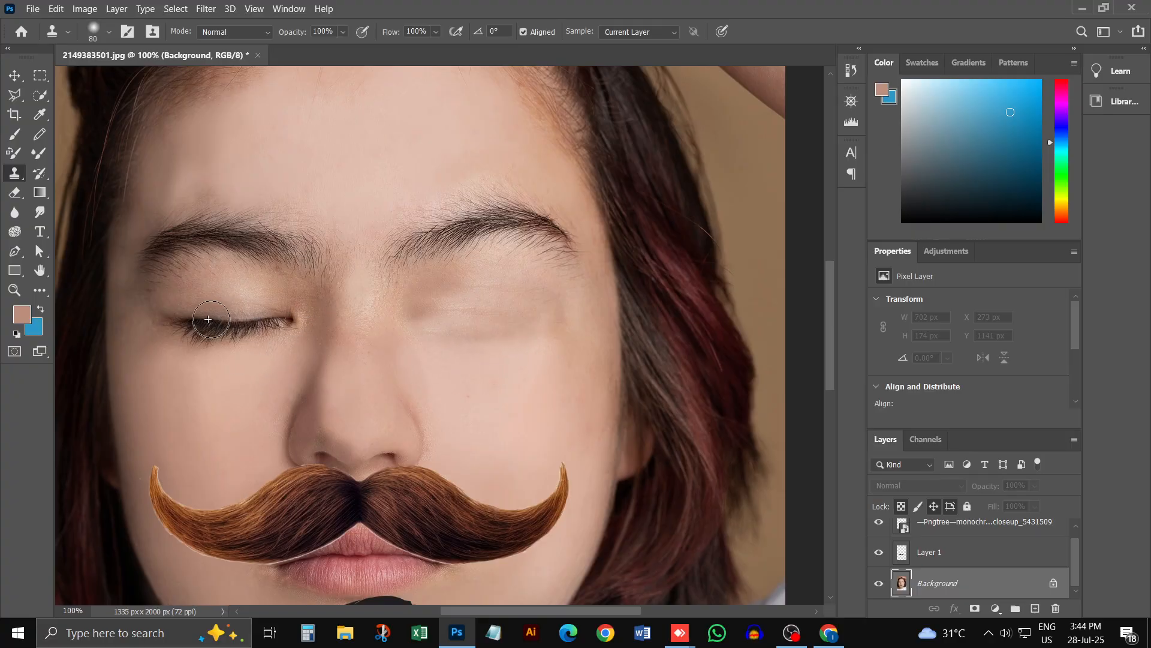
{"action": "left_click_drag", "start_coordinate": [303, 311], "coordinate": [156, 321]}
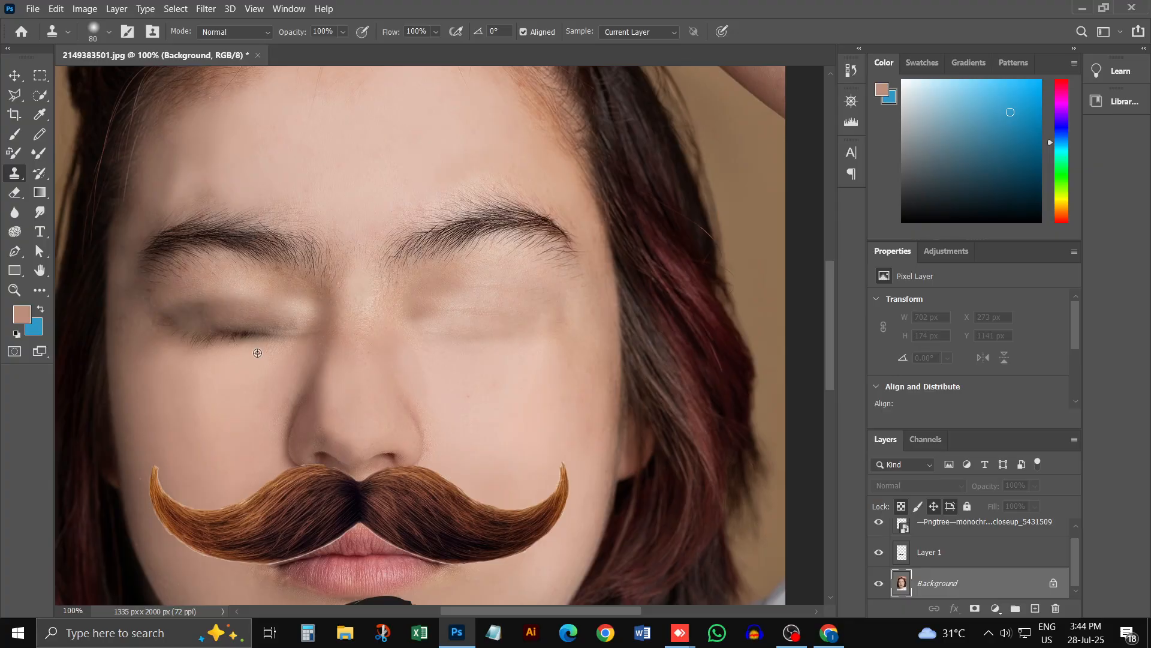
{"action": "left_click", "coordinate": [258, 353], "text": "alt"}
{"action": "left_click_drag", "start_coordinate": [295, 333], "coordinate": [197, 338]}
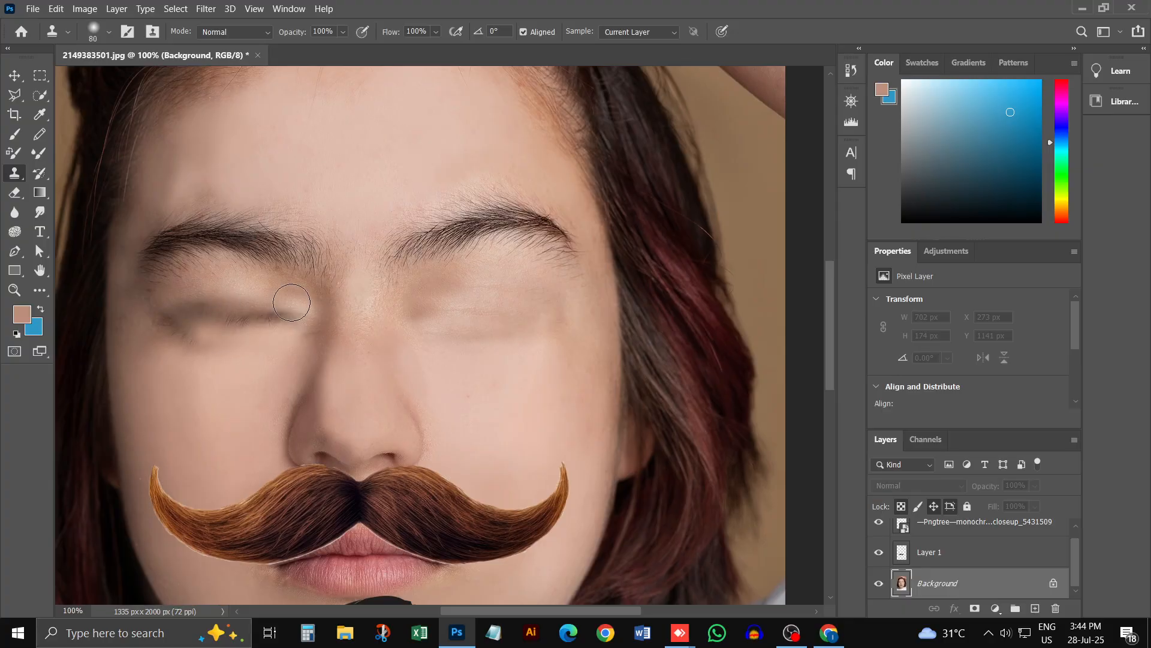
{"action": "left_click_drag", "start_coordinate": [293, 307], "coordinate": [194, 324]}
{"action": "key", "text": "ctrl+z"}
{"action": "key", "text": "ctrl+z"}
{"action": "key", "text": "ctrl+z"}
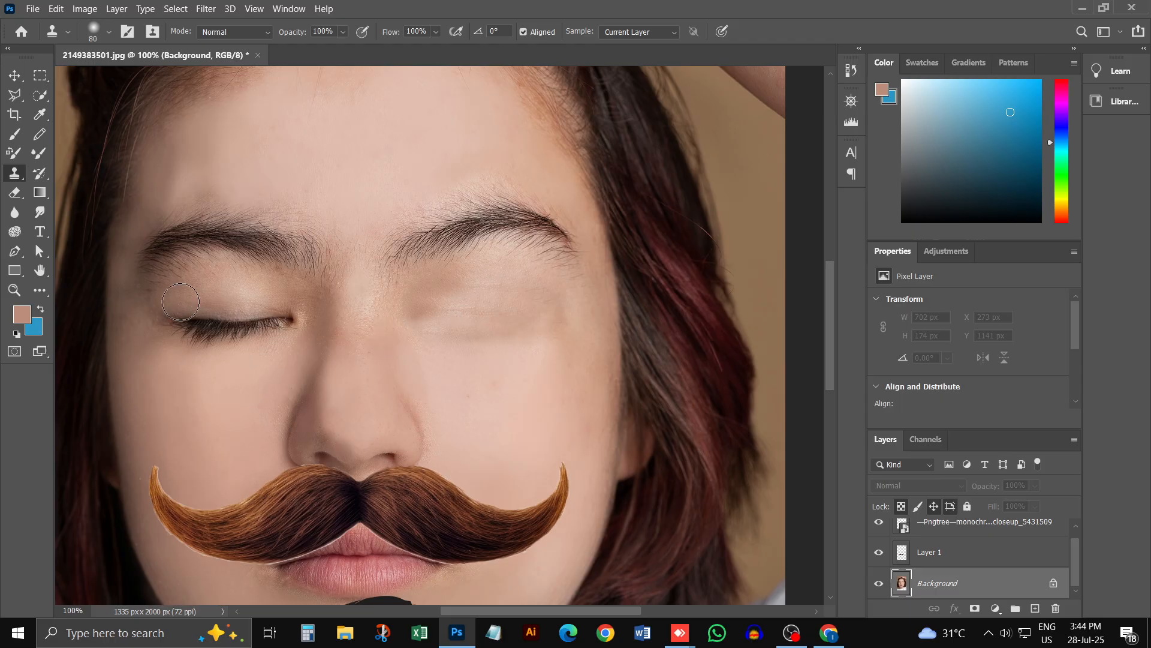
{"action": "left_click_drag", "start_coordinate": [246, 324], "coordinate": [287, 322]}
{"action": "key", "text": "ctrl+z"}
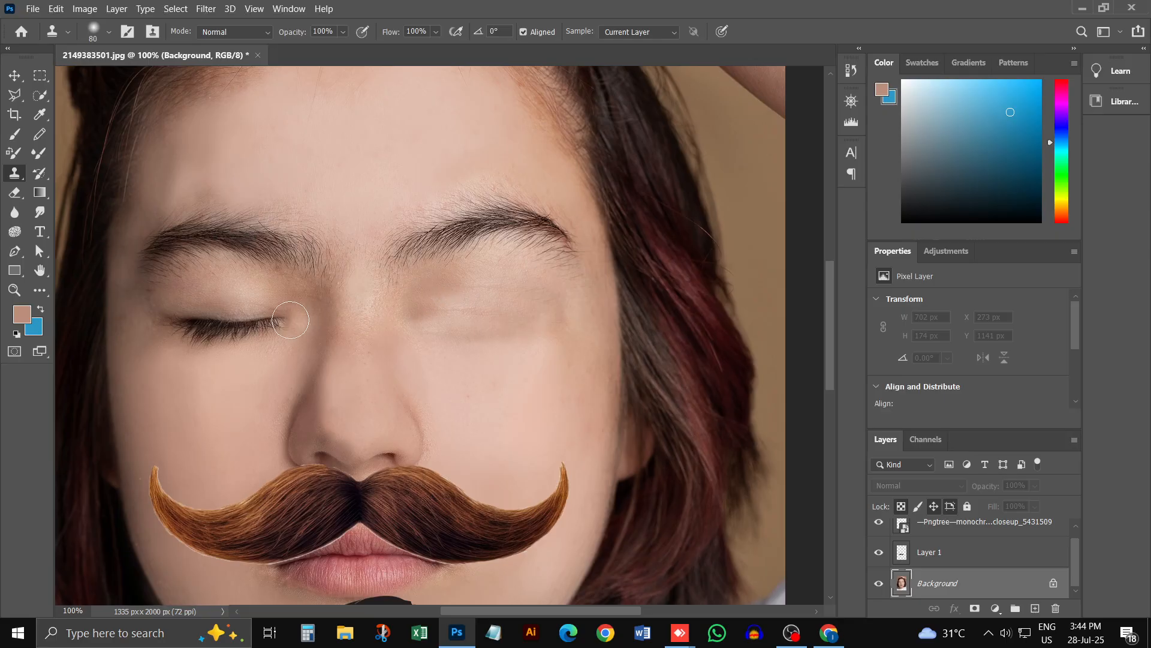
Step: Clone Stamp skin over the closed eye and lashes on the left of the photo's Background layer
{"action": "left_click_drag", "start_coordinate": [290, 320], "coordinate": [174, 316]}
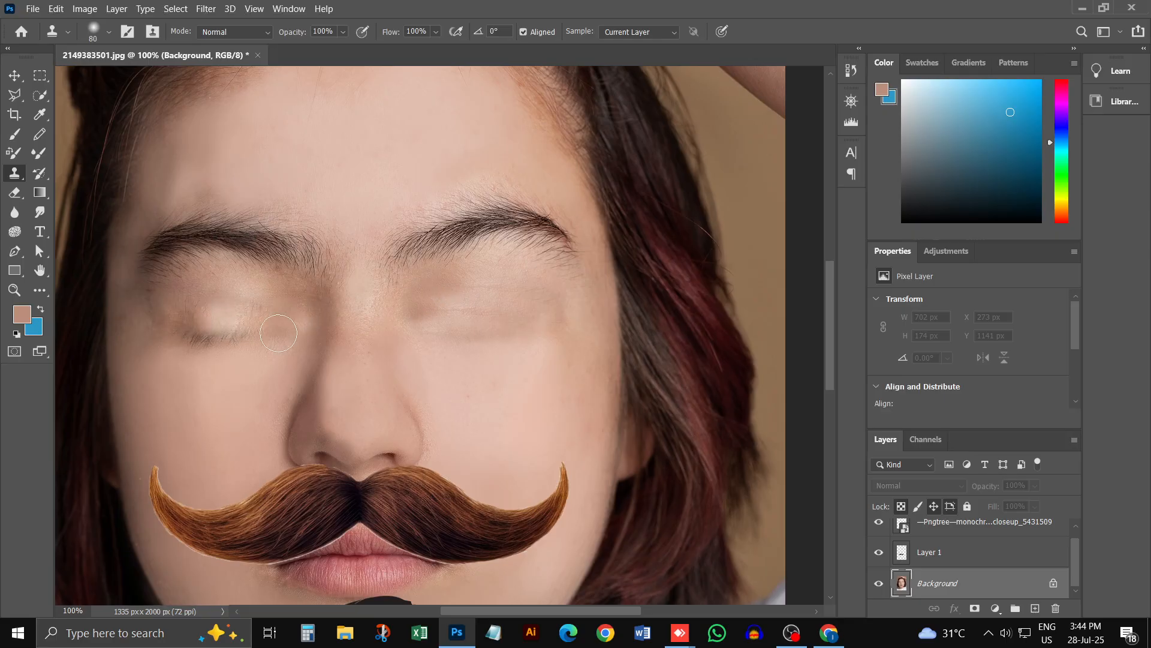
{"action": "left_click_drag", "start_coordinate": [278, 333], "coordinate": [189, 338]}
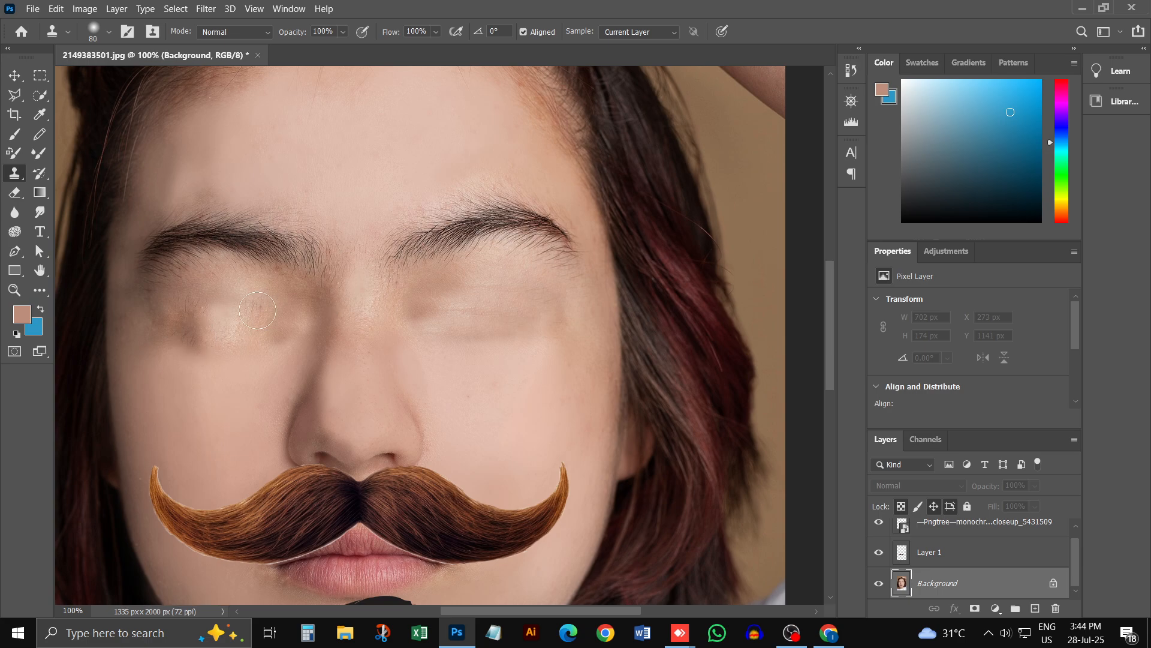
{"action": "left_click_drag", "start_coordinate": [257, 310], "coordinate": [193, 308]}
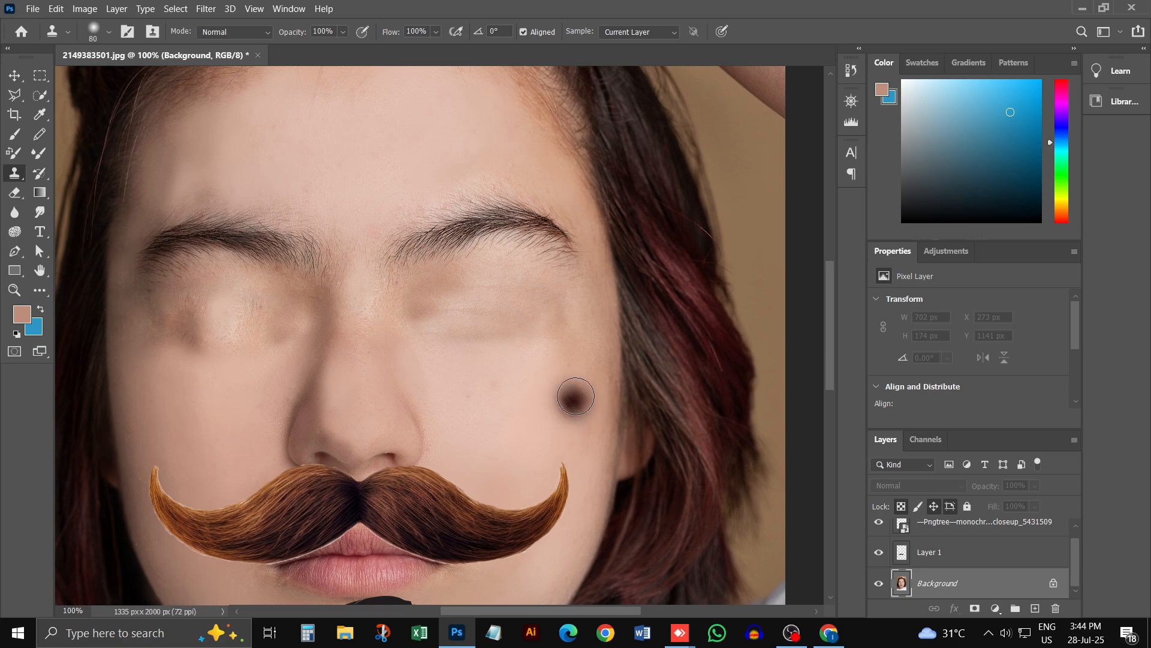
Step: Move the monochrome eye image from the chin onto the cleared right-hand eye area at about X 718, Y 811 px
{"action": "scroll", "coordinate": [412, 424], "scroll_direction": "down", "scroll_amount": 5}
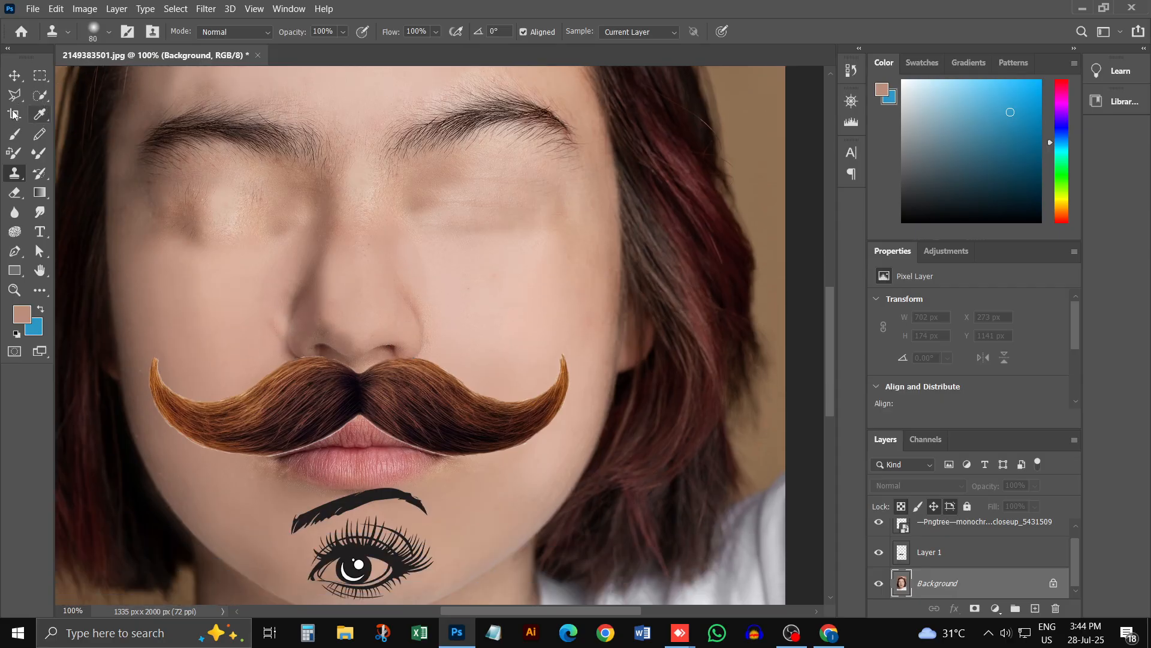
{"action": "left_click", "coordinate": [14, 75]}
{"action": "left_click", "coordinate": [370, 555]}
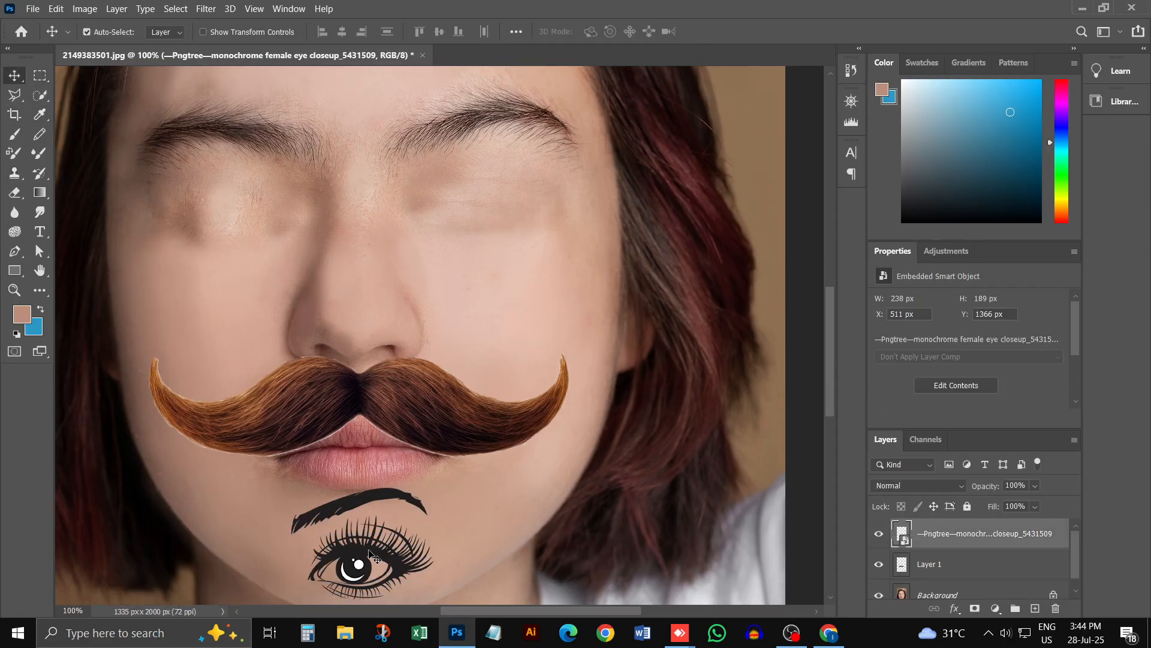
{"action": "mouse_move", "coordinate": [337, 536]}
{"action": "left_mouse_down"}
{"action": "mouse_move", "coordinate": [417, 381]}
{"action": "mouse_move", "coordinate": [474, 220]}
{"action": "left_mouse_up"}
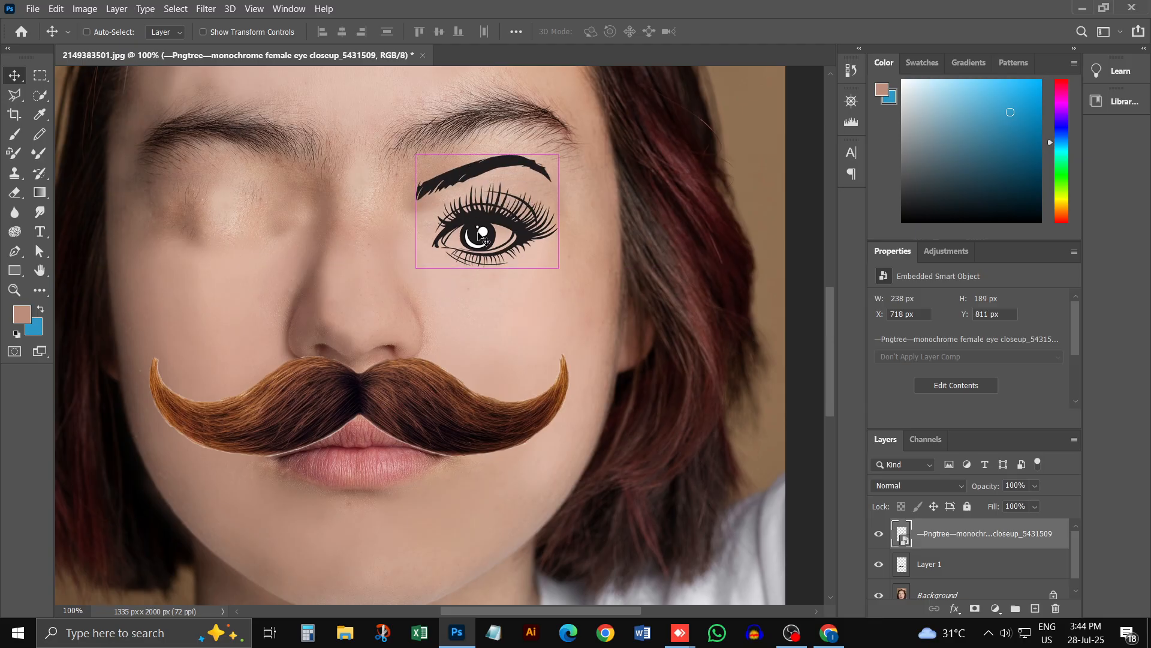
Step: Scale the eye image to about 300 × 238 px at X 687, Y 728 px, and duplicate it onto the left eye area at X 301 px
{"action": "key", "text": "ctrl+t"}
{"action": "left_click_drag", "start_coordinate": [570, 124], "coordinate": [533, 186]}
{"action": "left_click_drag", "start_coordinate": [465, 261], "coordinate": [479, 232]}
{"action": "left_click_drag", "start_coordinate": [580, 122], "coordinate": [616, 85]}
{"action": "left_click_drag", "start_coordinate": [499, 210], "coordinate": [474, 219]}
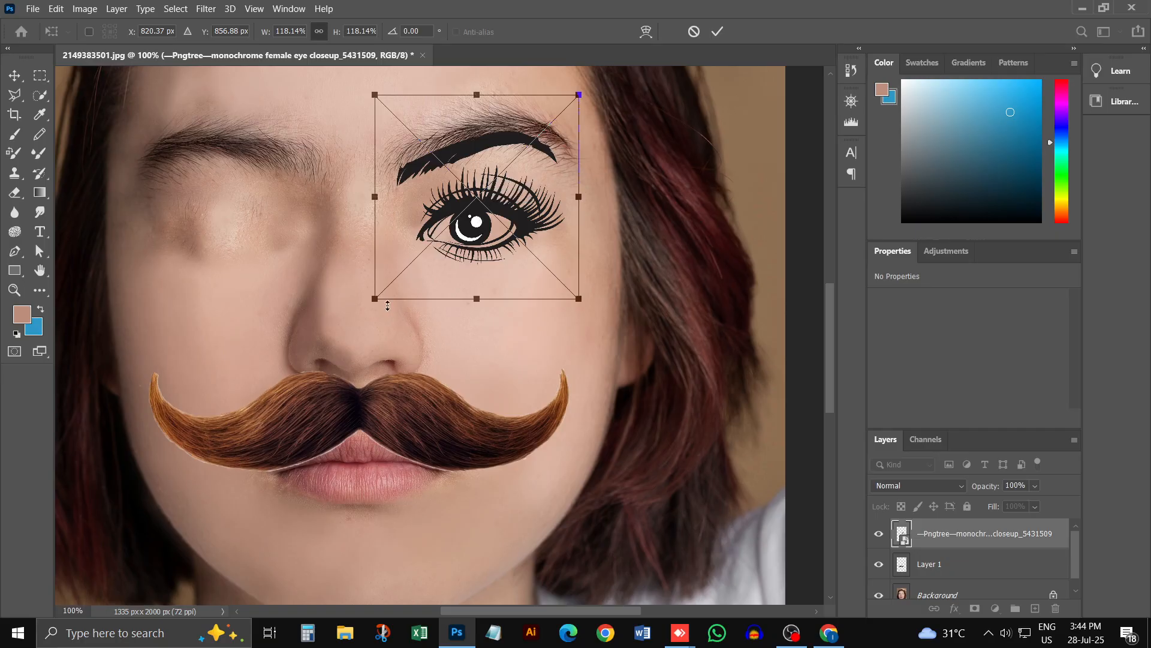
{"action": "mouse_move", "coordinate": [372, 302]}
{"action": "left_mouse_down"}
{"action": "mouse_move", "coordinate": [336, 337]}
{"action": "mouse_move", "coordinate": [414, 257]}
{"action": "mouse_move", "coordinate": [446, 267]}
{"action": "mouse_move", "coordinate": [391, 279]}
{"action": "mouse_move", "coordinate": [351, 308]}
{"action": "left_mouse_up"}
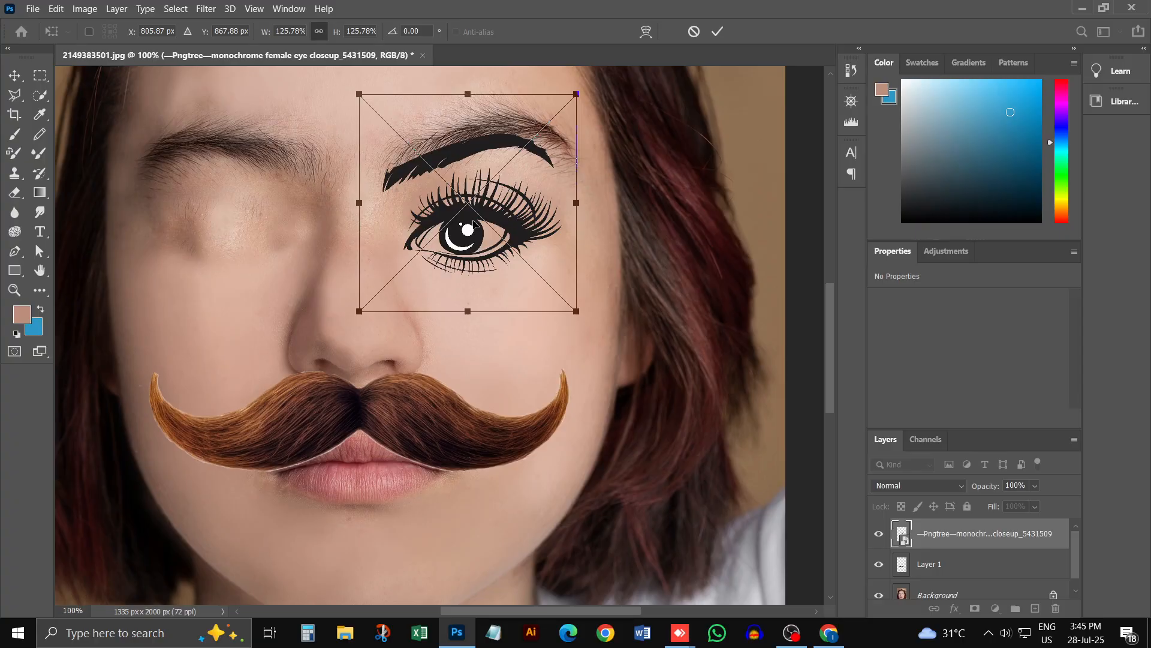
{"action": "left_click_drag", "start_coordinate": [473, 229], "coordinate": [488, 216]}
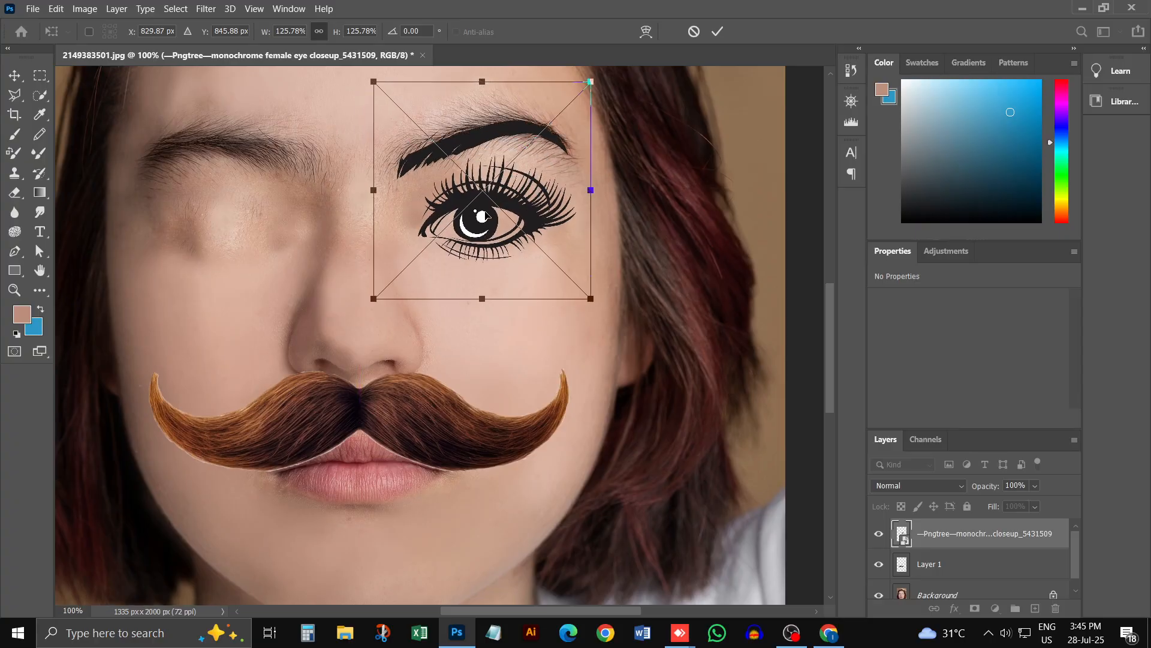
{"action": "key", "text": "Return"}
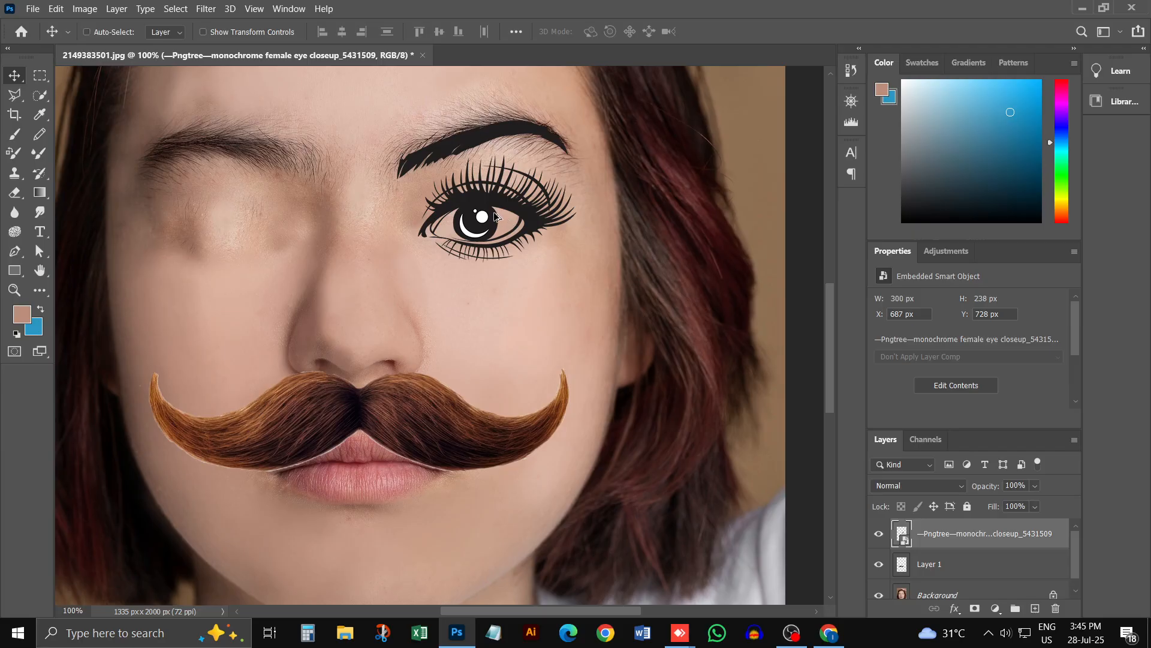
{"action": "left_click_drag", "start_coordinate": [494, 215], "coordinate": [251, 216]}
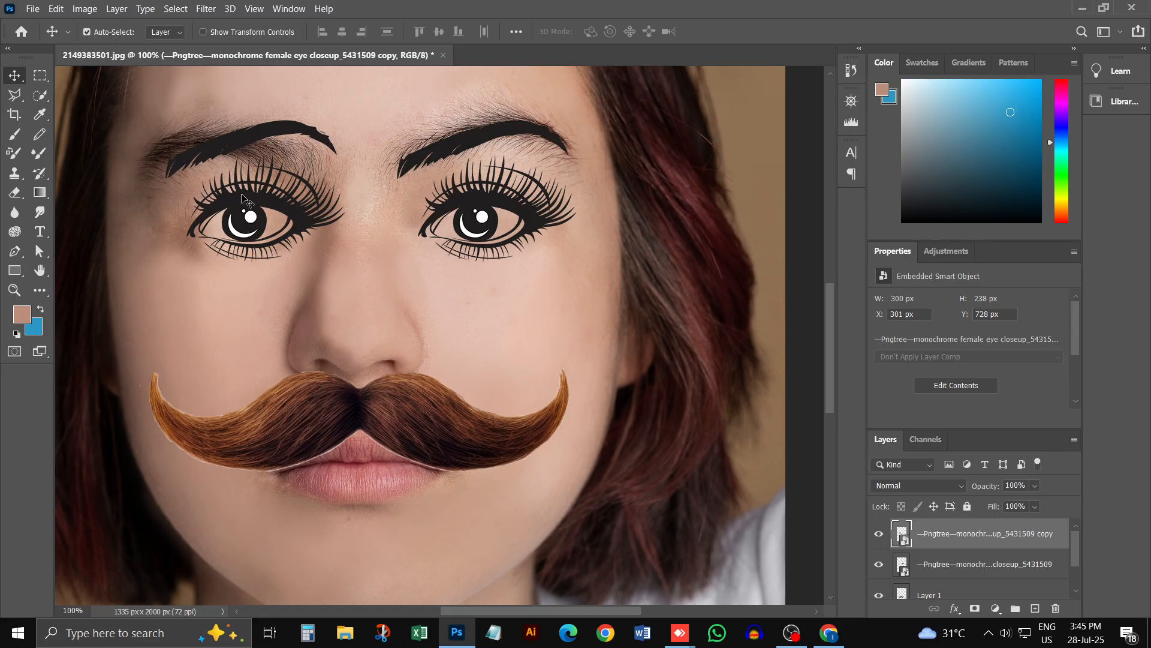
{"action": "left_click", "coordinate": [92, 11]}
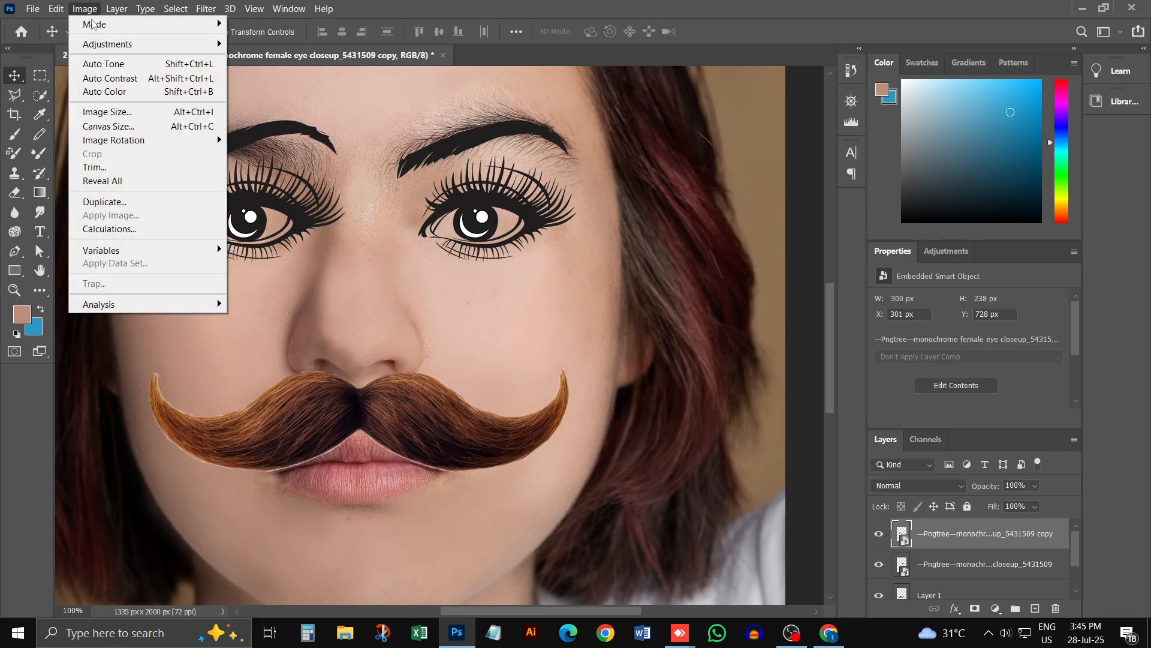
{"action": "mouse_move", "coordinate": [138, 149]}
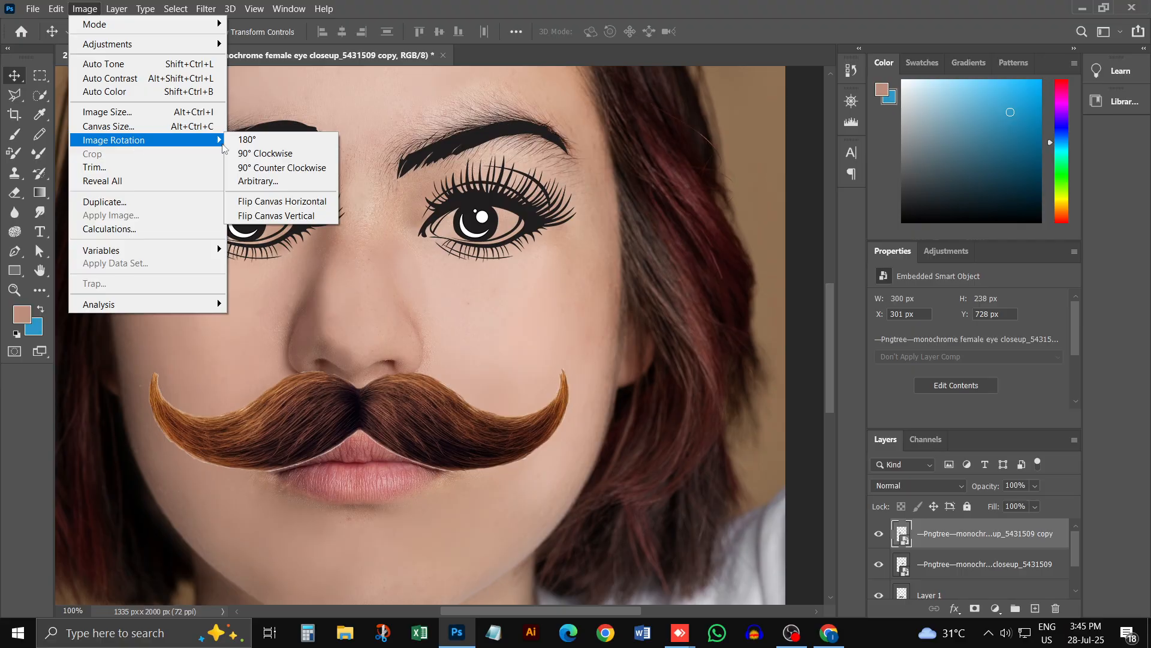
{"action": "left_click", "coordinate": [318, 217]}
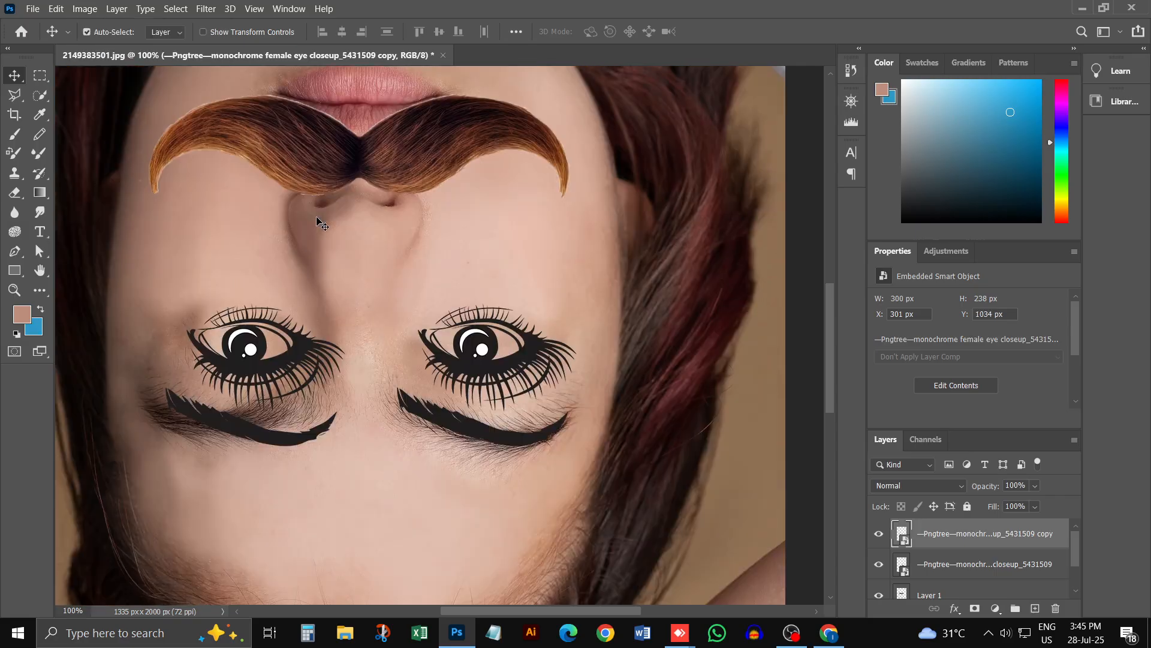
{"action": "key", "text": "ctrl+z"}
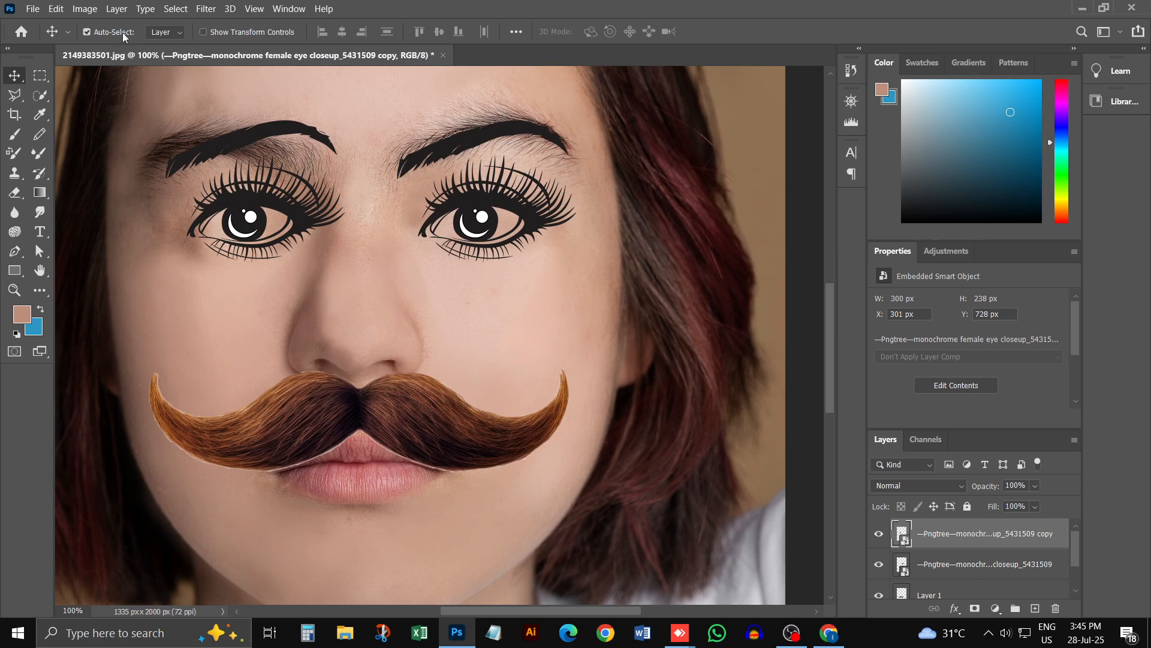
{"action": "left_click", "coordinate": [86, 9]}
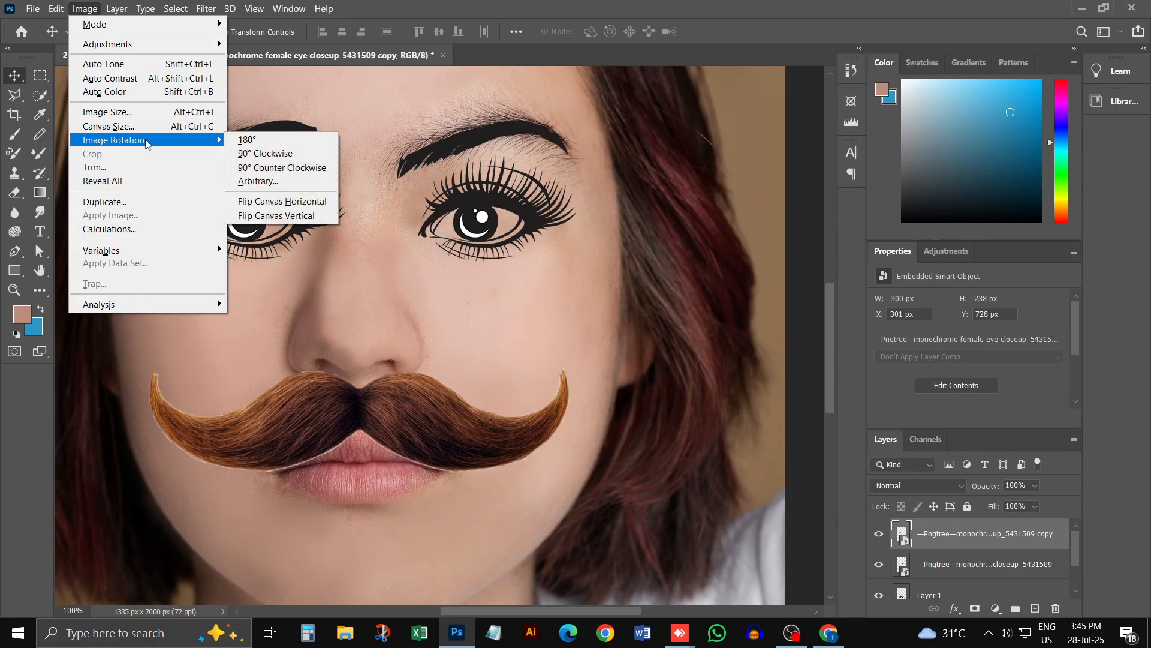
{"action": "left_click", "coordinate": [300, 282]}
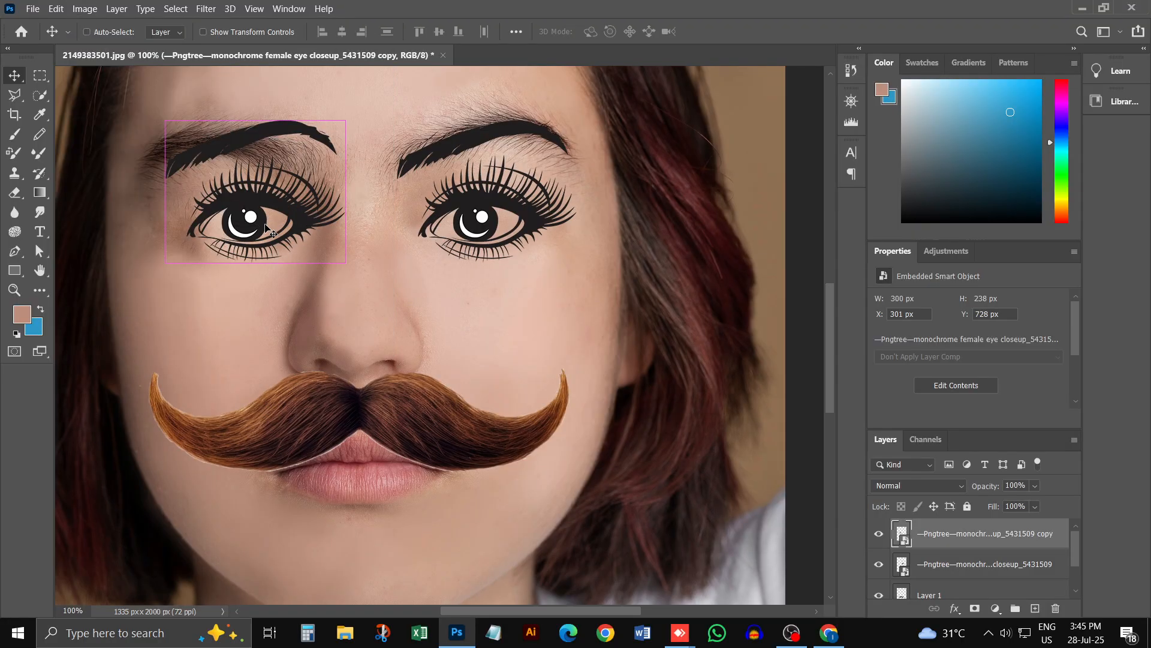
Step: Flip the copied eye horizontally at about 315 × 238 px and position it over the left eye area at X 256, Y 746 px
{"action": "key", "text": "ctrl+t"}
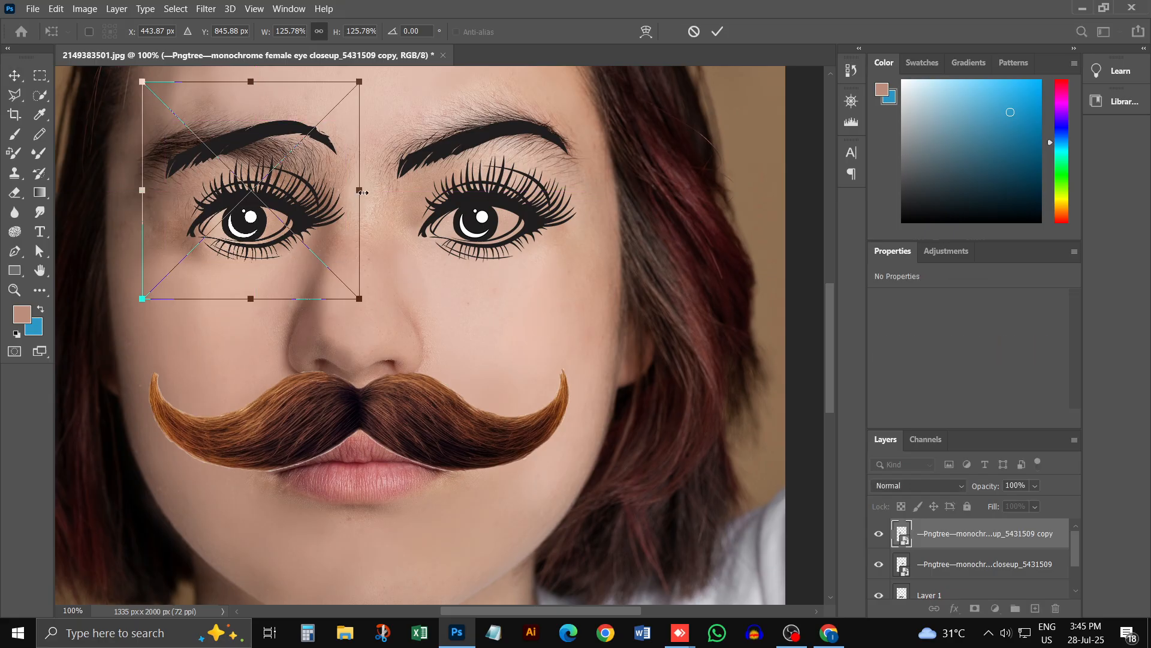
{"action": "left_click_drag", "start_coordinate": [362, 192], "coordinate": [97, 193]}
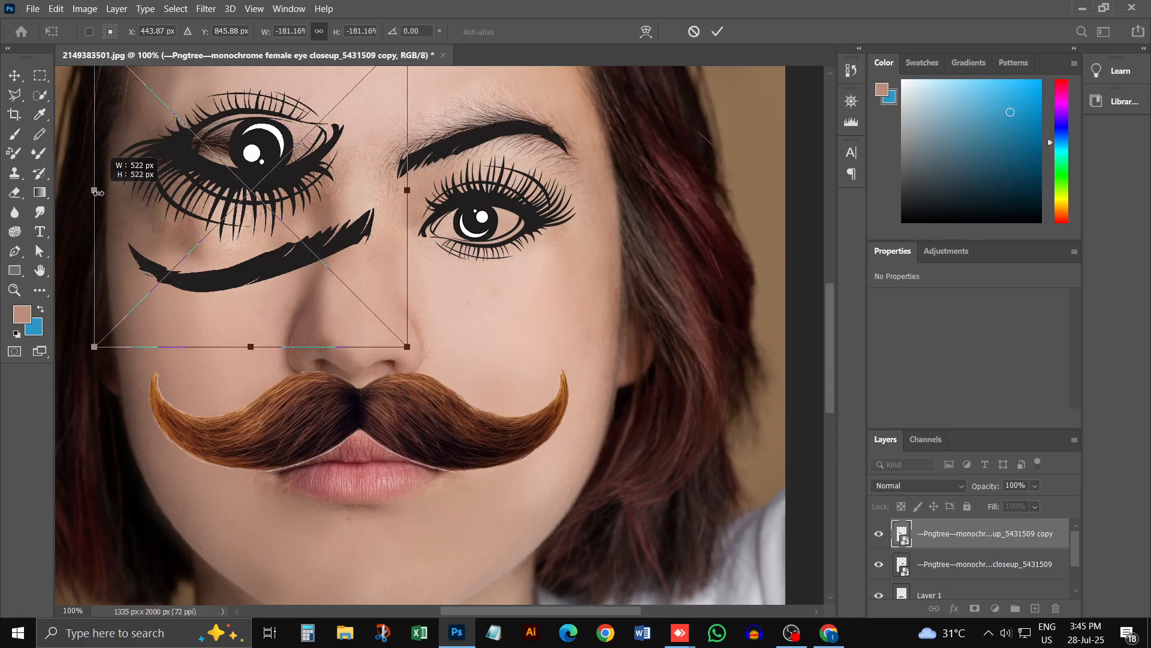
{"action": "left_click_drag", "start_coordinate": [99, 192], "coordinate": [140, 233]}
{"action": "key", "text": "Return"}
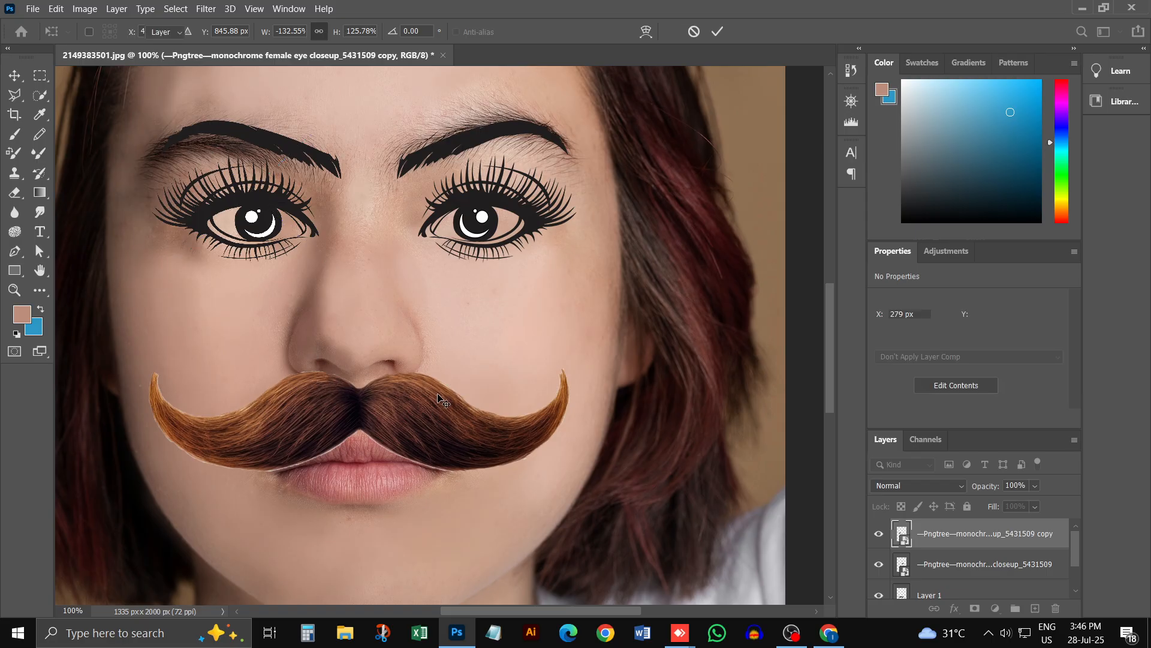
{"action": "left_click_drag", "start_coordinate": [224, 205], "coordinate": [216, 216]}
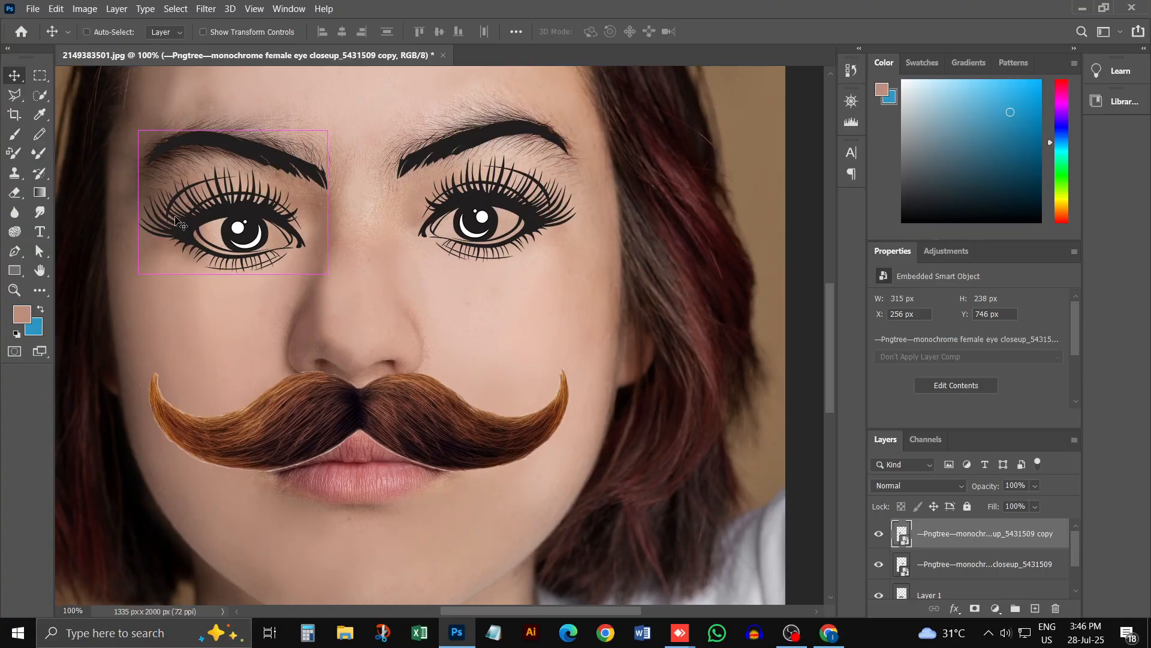
Step: Move the original eye image closer to the nose, level with its copy, at about X 649, Y 746 px
{"action": "key", "text": "ctrl+minus"}
{"action": "key", "text": "ctrl+minus"}
{"action": "key", "text": "ctrl+minus"}
{"action": "key", "text": "ctrl+minus"}
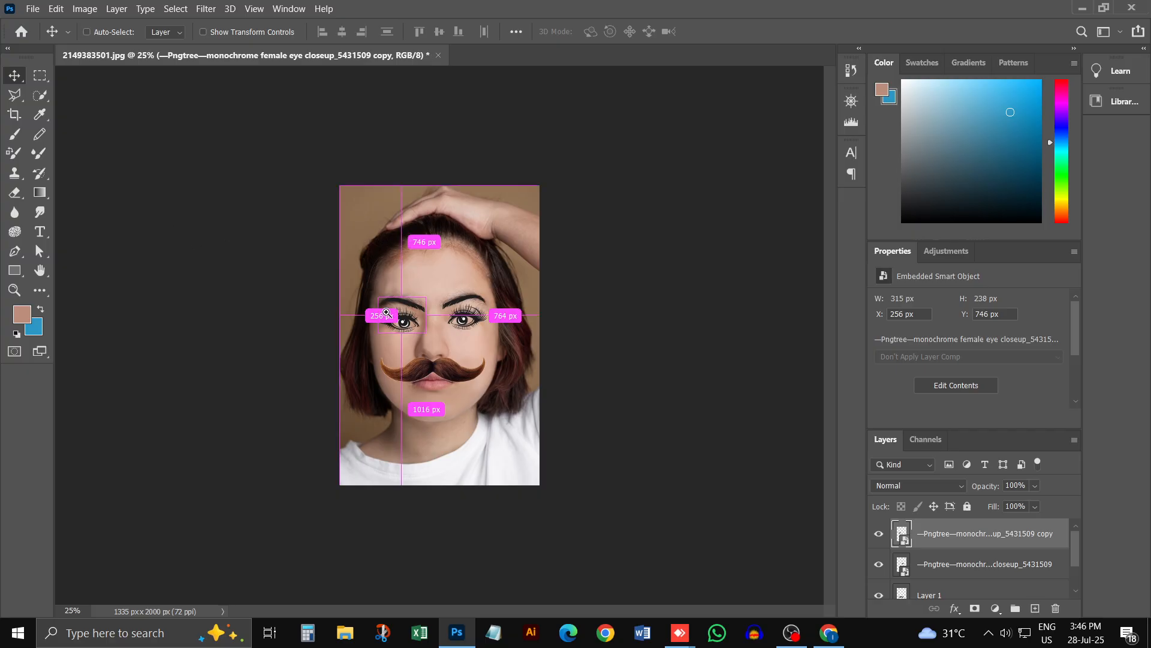
{"action": "key", "text": "ctrl+plus"}
{"action": "key", "text": "ctrl+plus"}
{"action": "key", "text": "ctrl+plus"}
{"action": "key", "text": "ctrl+plus"}
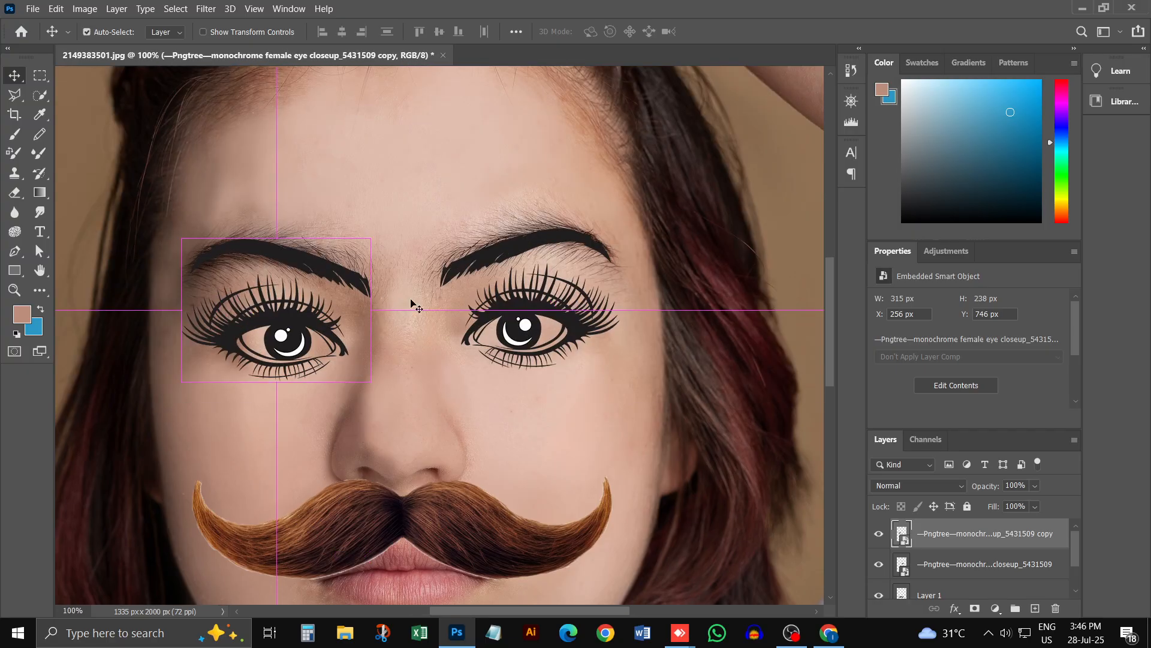
{"action": "left_click_drag", "start_coordinate": [512, 315], "coordinate": [491, 314]}
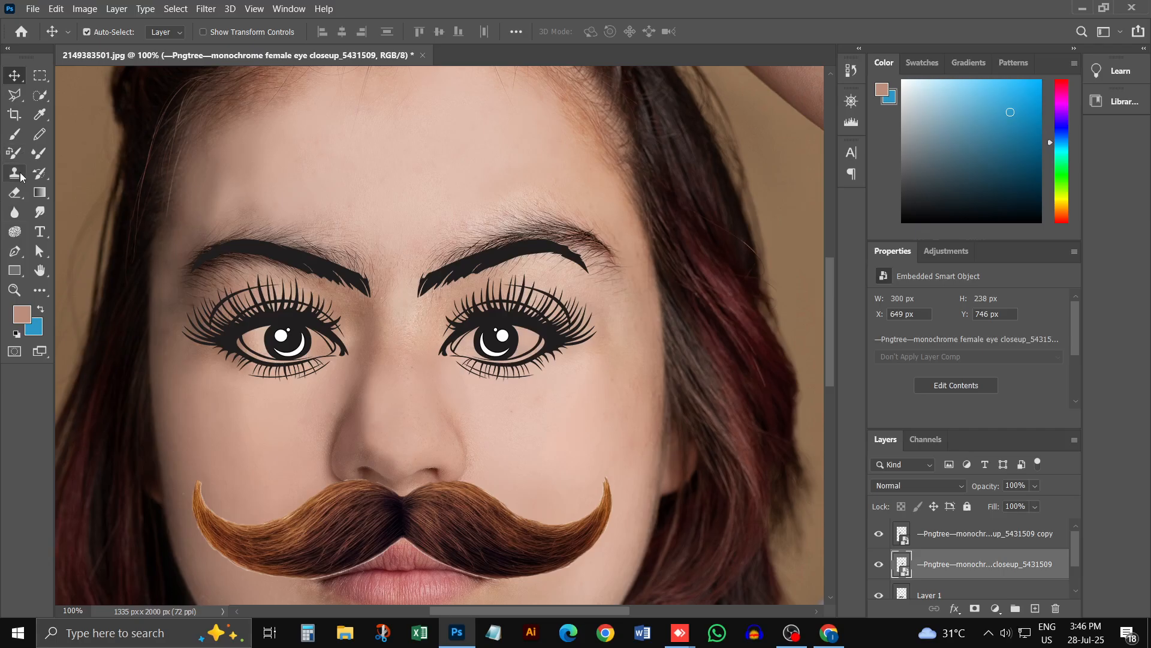
Step: Rasterize the eye layer beside the nose on the right-hand side and erase its drawn black eyebrow with a 125 px eraser
{"action": "key", "text": "e"}
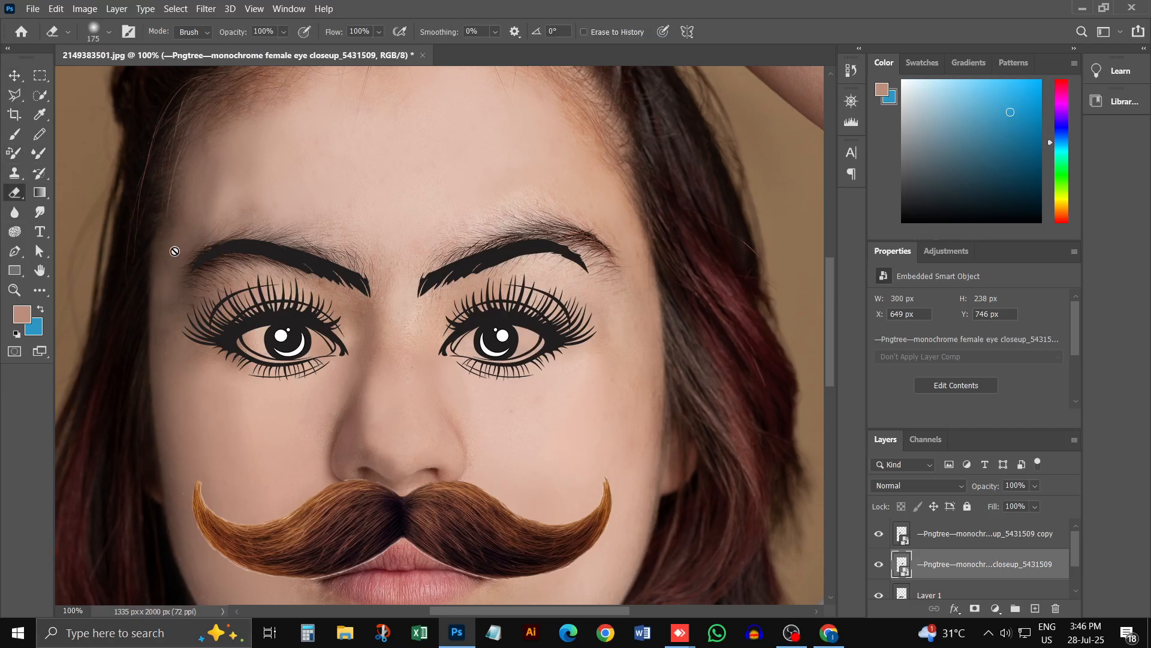
{"action": "left_click", "coordinate": [194, 248]}
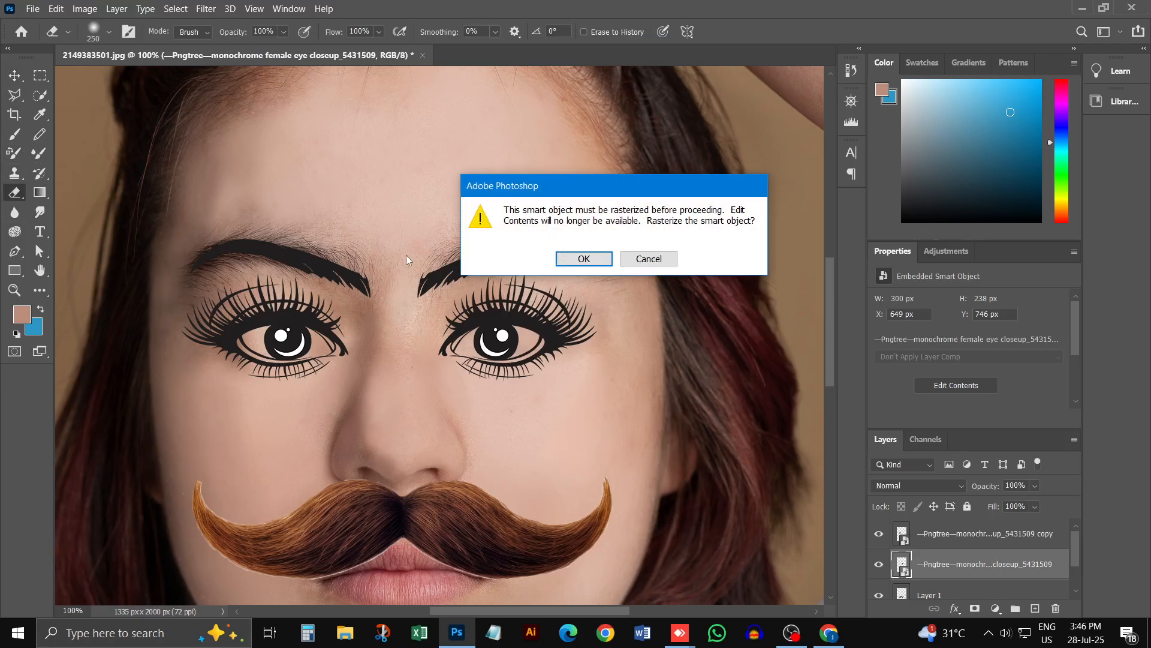
{"action": "left_click", "coordinate": [583, 257]}
{"action": "key", "text": "bracketright"}
{"action": "key", "text": "bracketright"}
{"action": "key", "text": "bracketleft"}
{"action": "key", "text": "bracketleft"}
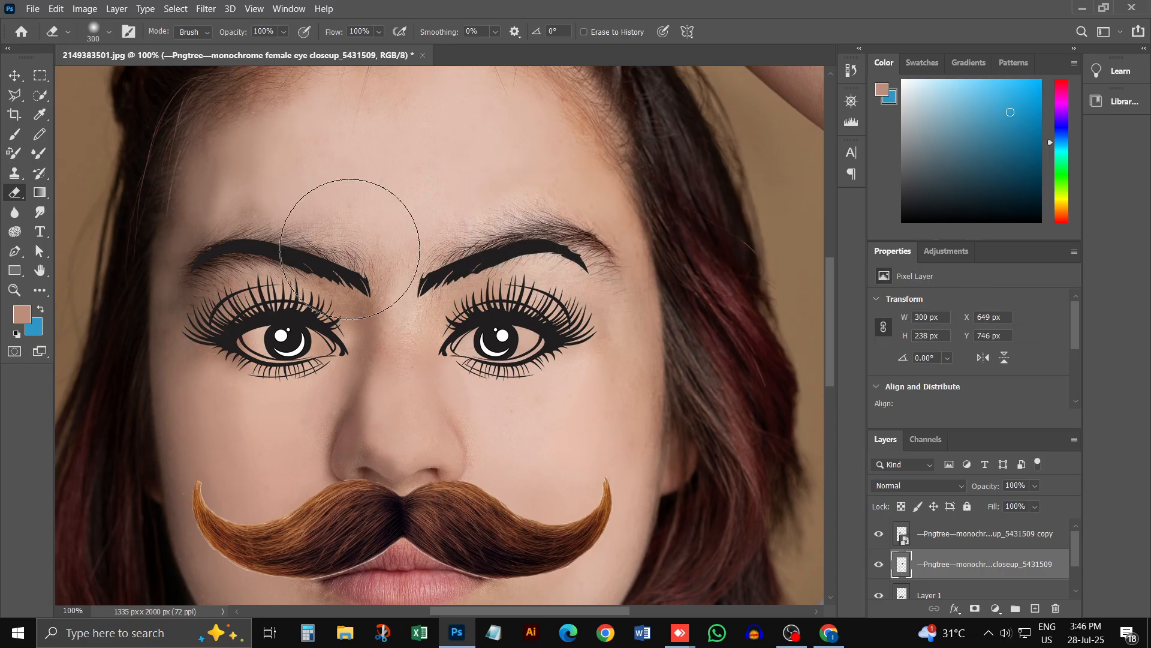
{"action": "key", "text": "bracketleft"}
{"action": "key", "text": "bracketleft"}
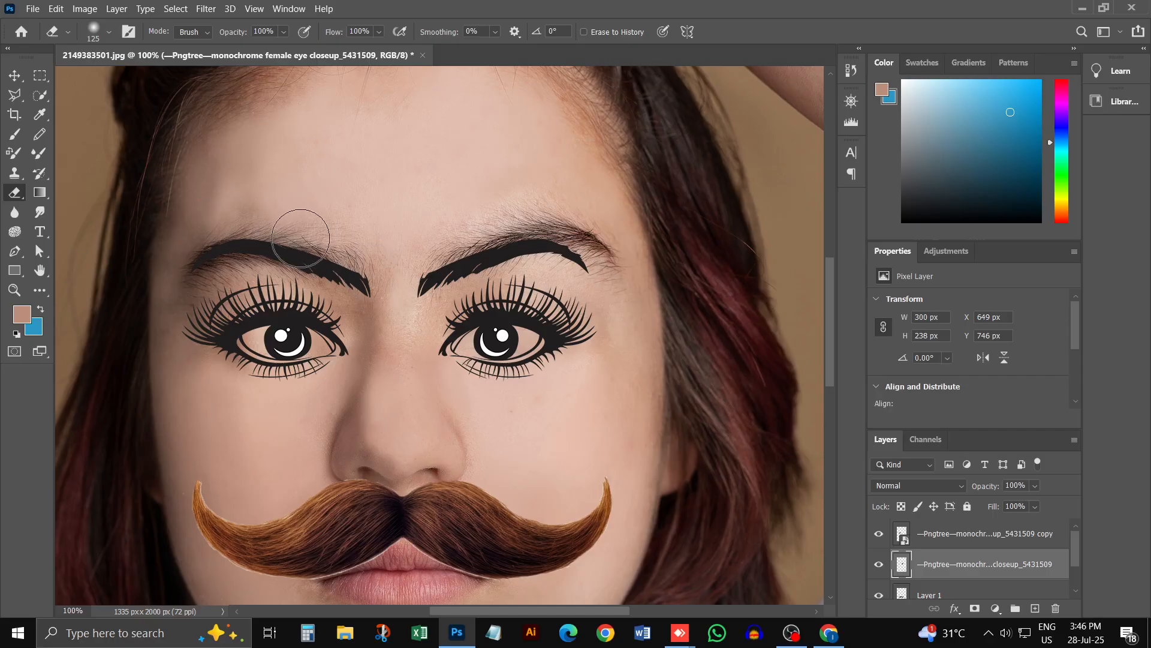
{"action": "mouse_move", "coordinate": [411, 248]}
{"action": "left_mouse_down"}
{"action": "mouse_move", "coordinate": [585, 257]}
{"action": "mouse_move", "coordinate": [432, 264]}
{"action": "mouse_move", "coordinate": [412, 285]}
{"action": "mouse_move", "coordinate": [426, 269]}
{"action": "left_mouse_up"}
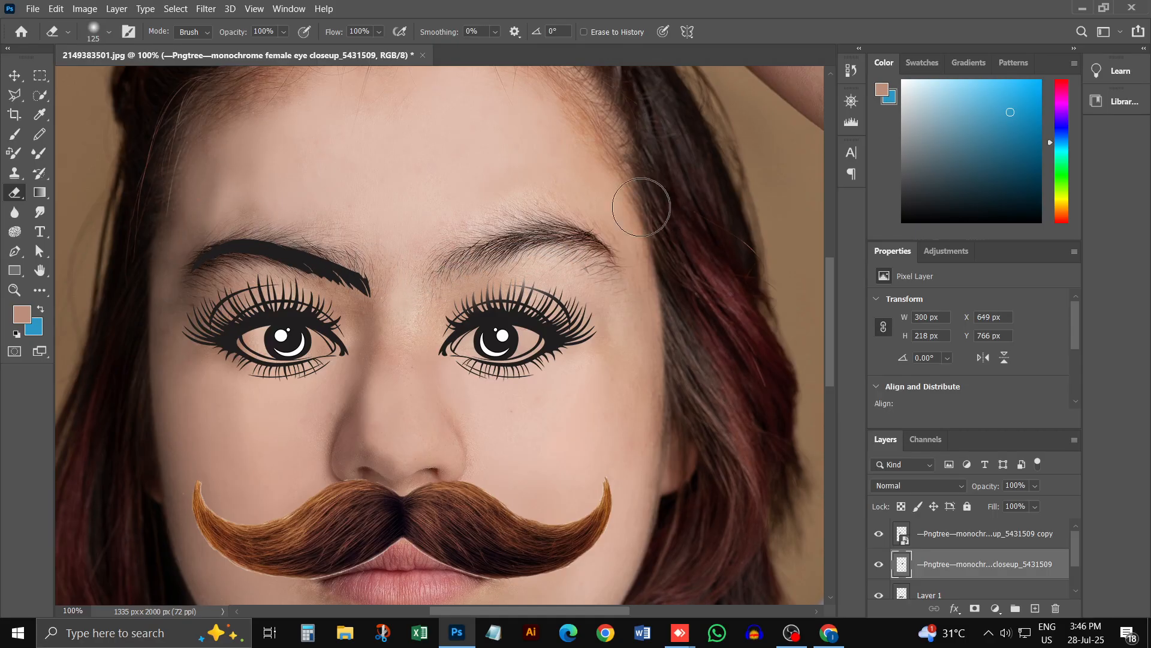
Step: Rasterize the copied eye layer over the left eye area and erase its drawn black eyebrow with the 125 px eraser
{"action": "left_click", "coordinate": [915, 543]}
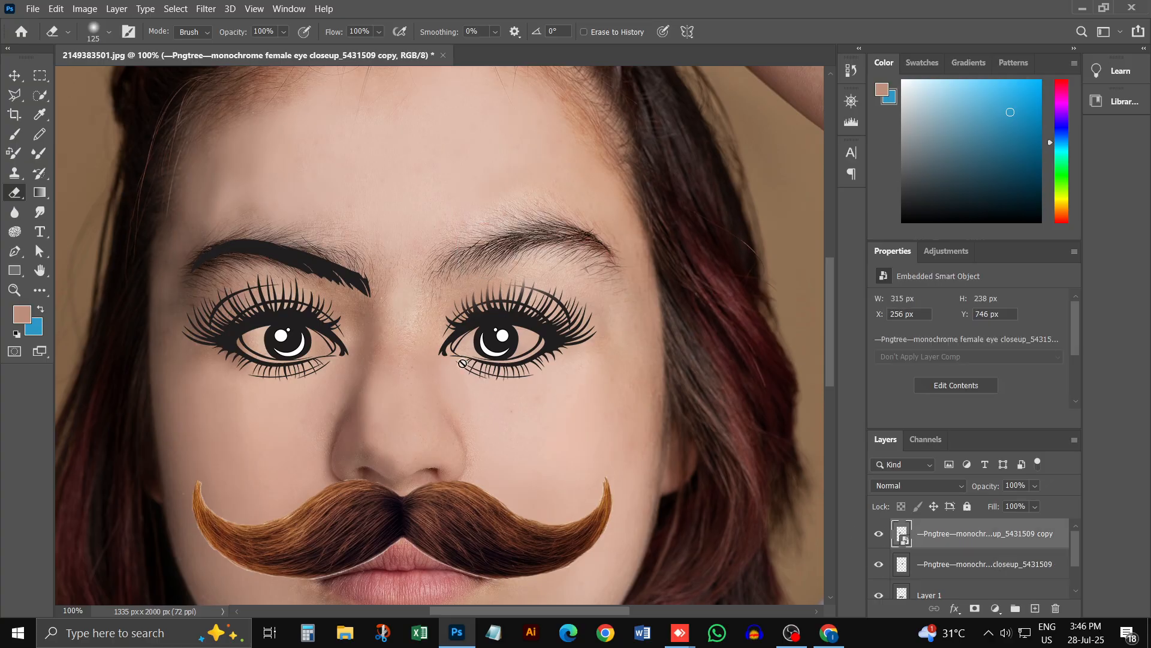
{"action": "left_click", "coordinate": [382, 299]}
{"action": "left_click", "coordinate": [585, 259]}
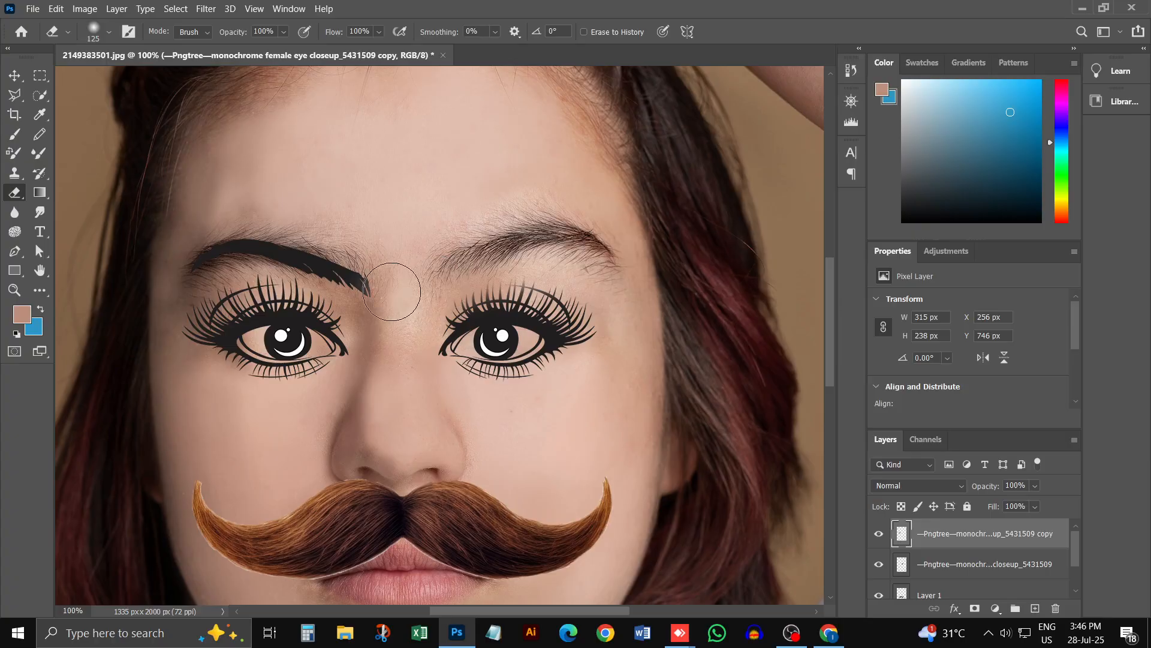
{"action": "left_click_drag", "start_coordinate": [390, 287], "coordinate": [176, 257]}
{"action": "key", "text": "ctrl+z"}
{"action": "left_click_drag", "start_coordinate": [385, 257], "coordinate": [192, 227]}
{"action": "mouse_move", "coordinate": [401, 272]}
{"action": "left_mouse_down"}
{"action": "mouse_move", "coordinate": [198, 250]}
{"action": "mouse_move", "coordinate": [172, 268]}
{"action": "left_mouse_up"}
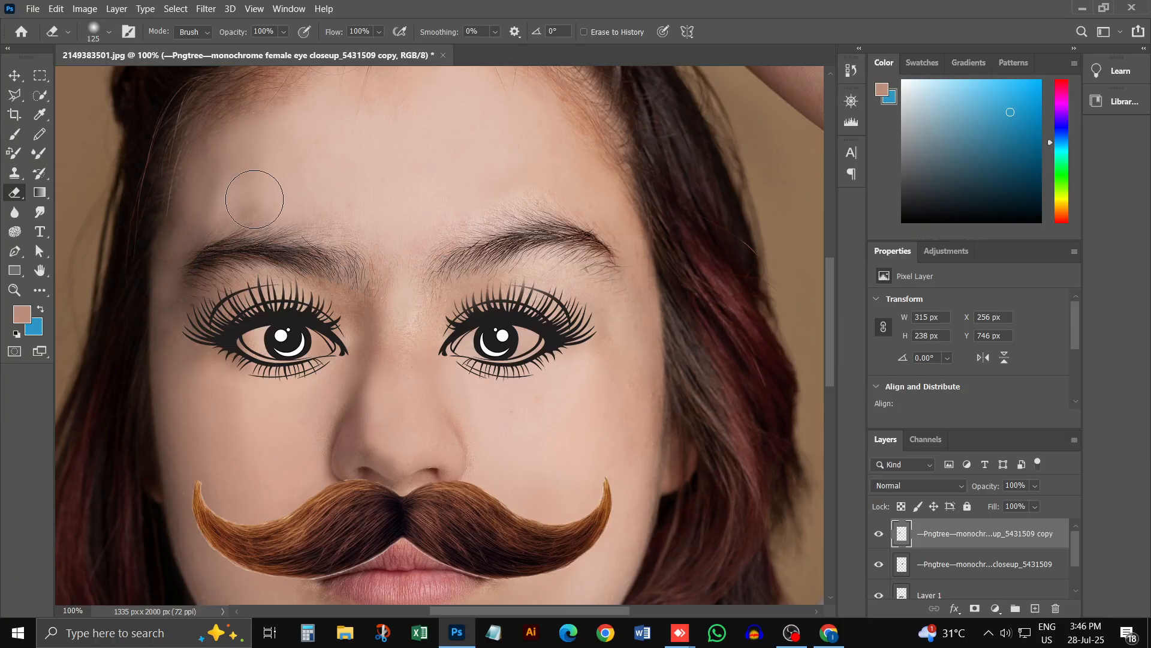
Step: Examine the retouched eyes and mustache up close and within the whole portrait
{"action": "key", "text": "ctrl+minus"}
{"action": "key", "text": "ctrl+minus"}
{"action": "key", "text": "ctrl+minus"}
{"action": "key", "text": "ctrl+minus"}
{"action": "key", "text": "ctrl+minus"}
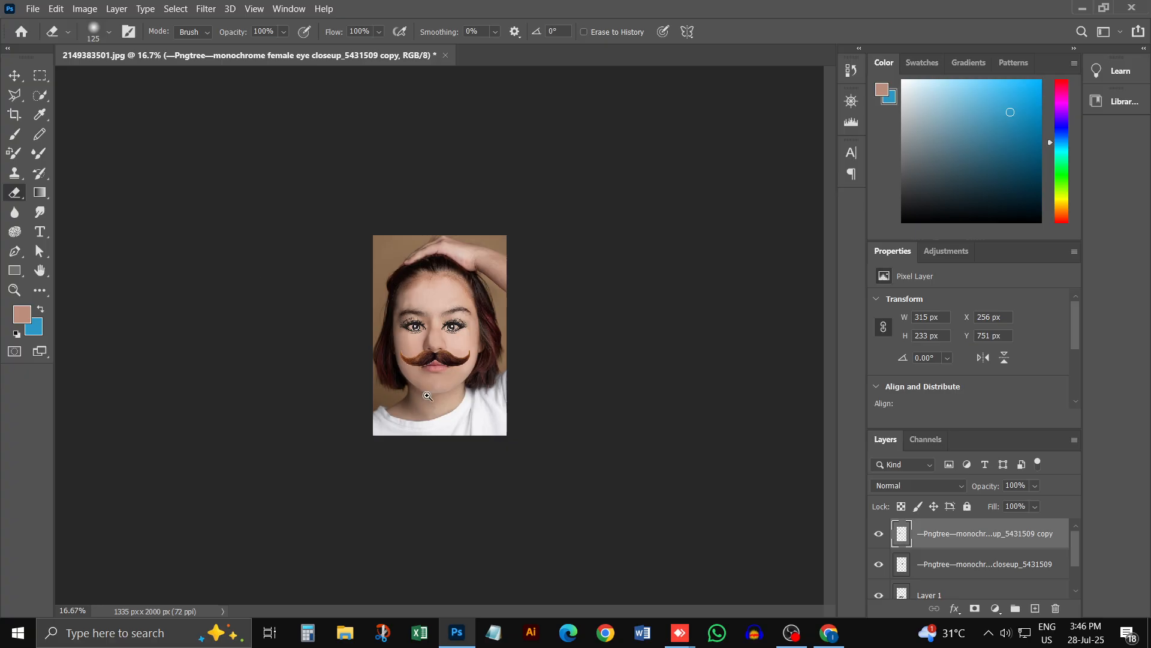
{"action": "left_click", "coordinate": [452, 346], "text": "ctrl"}
{"action": "left_click", "coordinate": [440, 346], "text": "ctrl"}
{"action": "left_click", "coordinate": [439, 347], "text": "ctrl"}
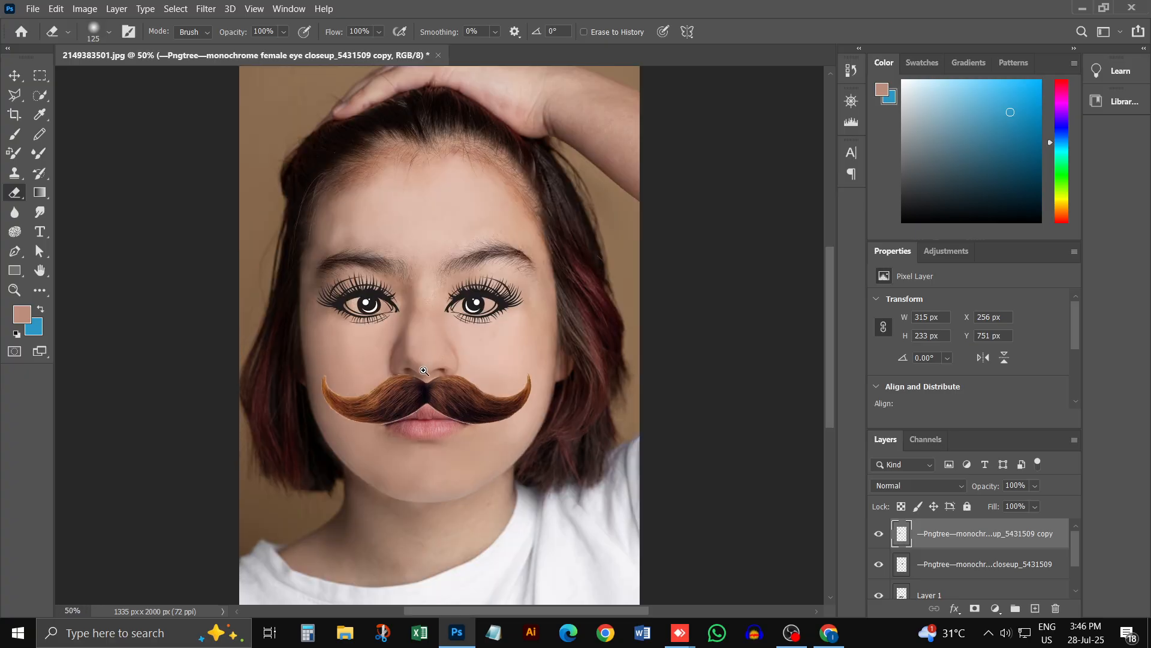
{"action": "left_click", "coordinate": [454, 346], "text": "ctrl"}
{"action": "left_click", "coordinate": [408, 330], "text": "ctrl"}
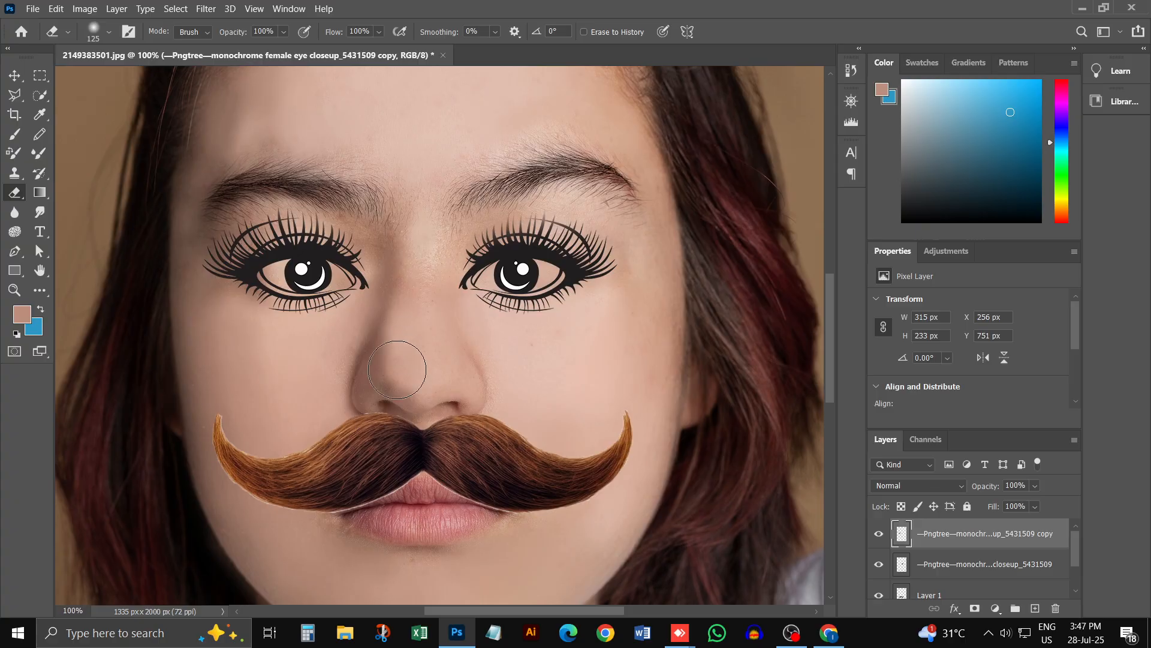
{"action": "key", "text": "ctrl+minus"}
{"action": "key", "text": "ctrl+minus"}
{"action": "key", "text": "ctrl+minus"}
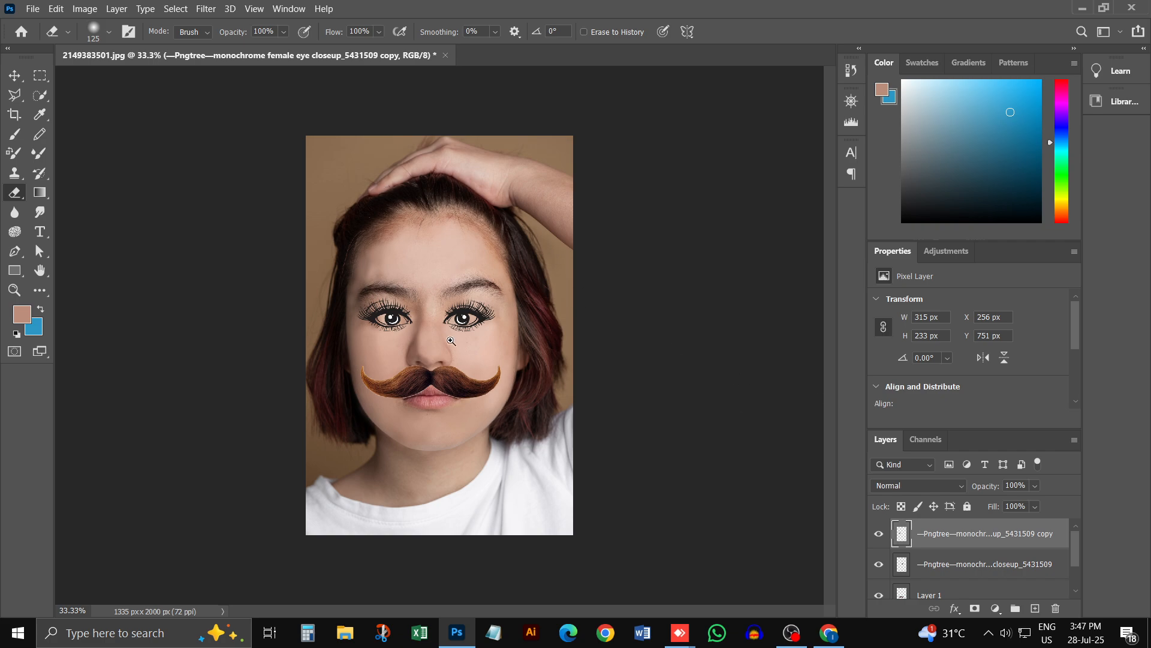
{"action": "scroll", "coordinate": [451, 340], "scroll_direction": "up", "scroll_amount": 2}
{"action": "scroll", "coordinate": [444, 315], "scroll_direction": "down", "scroll_amount": 3}
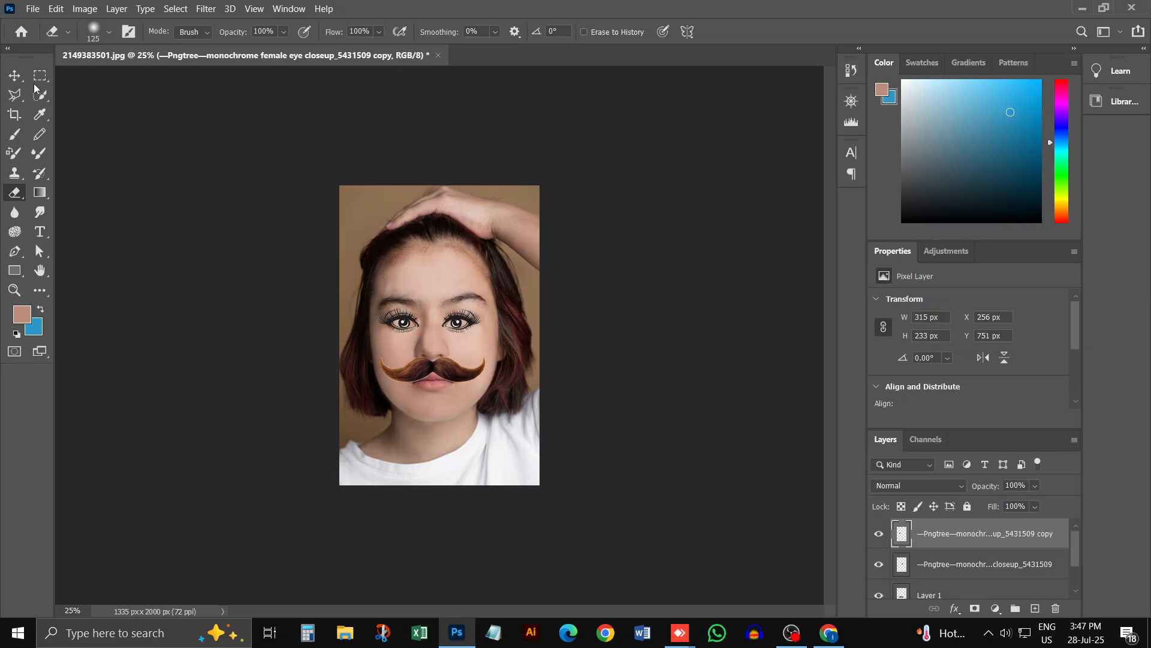
Step: Start a Selective Color adjustment on the Background layer and set Cyan, Magenta, Yellow and Black to +100% for Blacks
{"action": "left_click", "coordinate": [40, 75]}
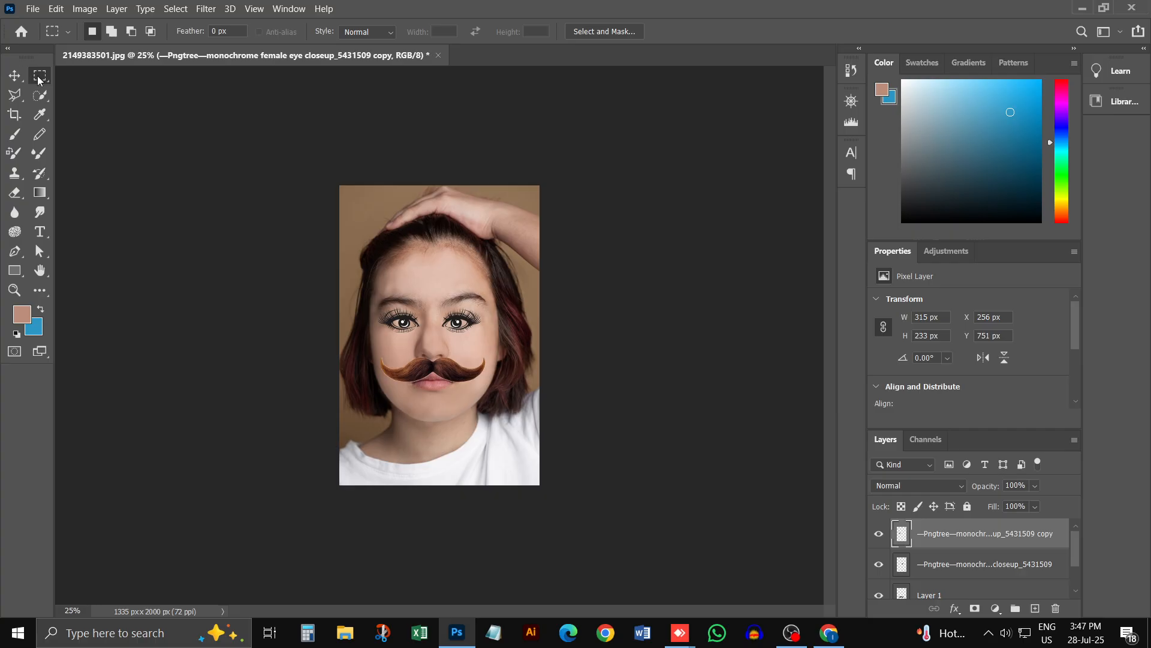
{"action": "left_click", "coordinate": [934, 585]}
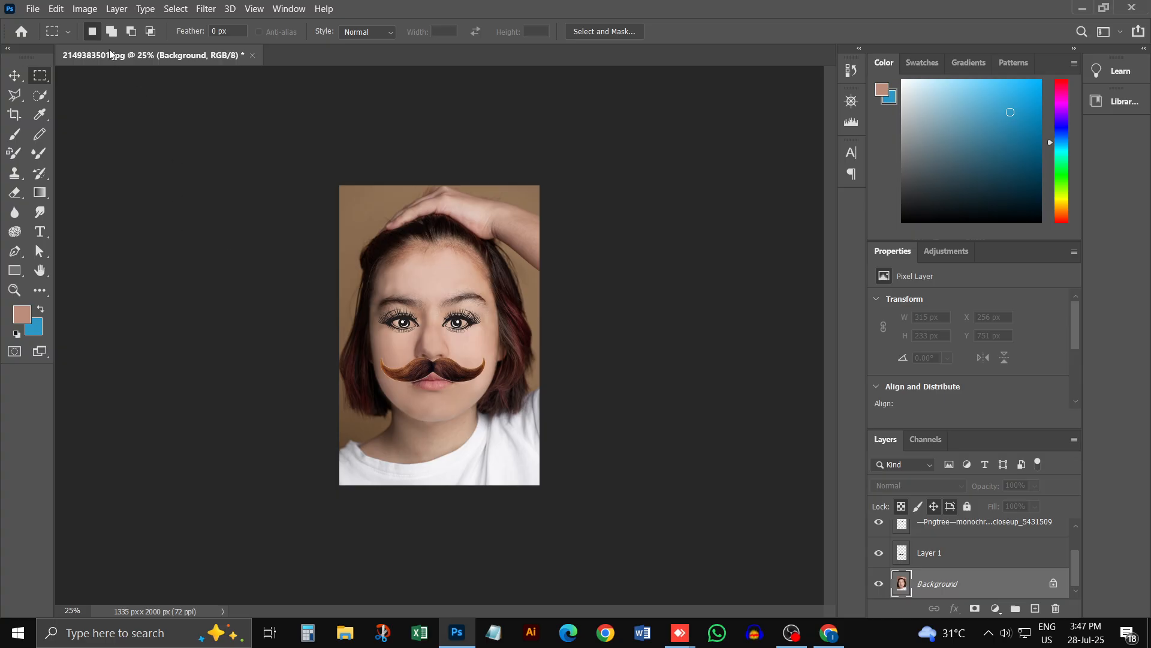
{"action": "left_click", "coordinate": [87, 9]}
{"action": "mouse_move", "coordinate": [115, 46]}
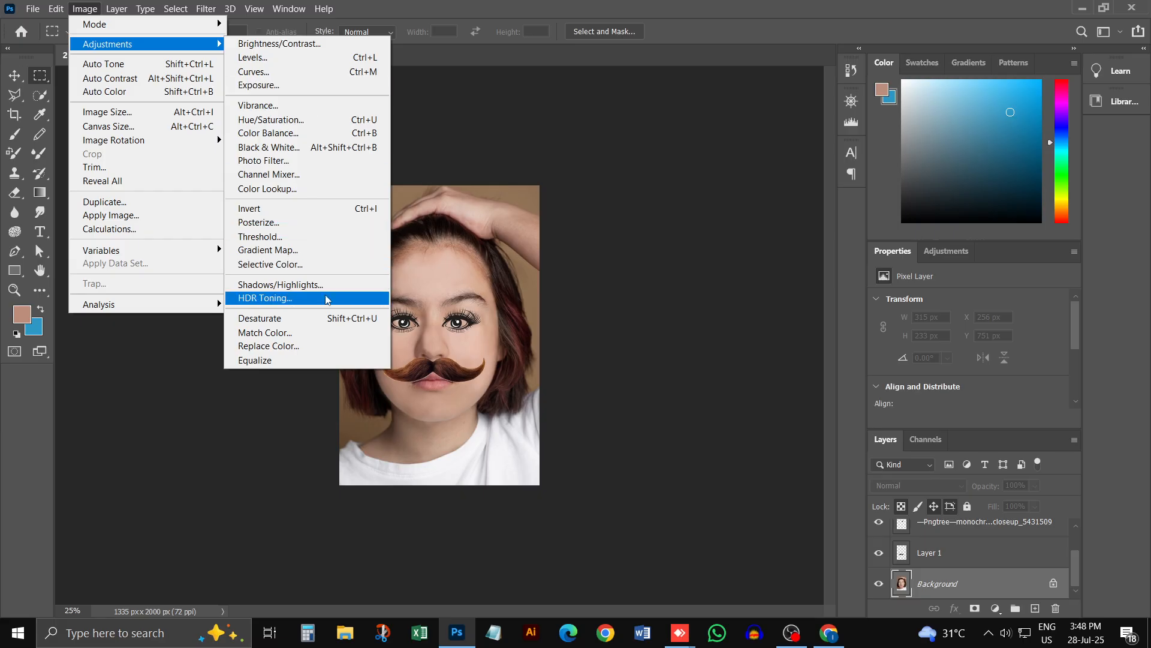
{"action": "left_click", "coordinate": [294, 267]}
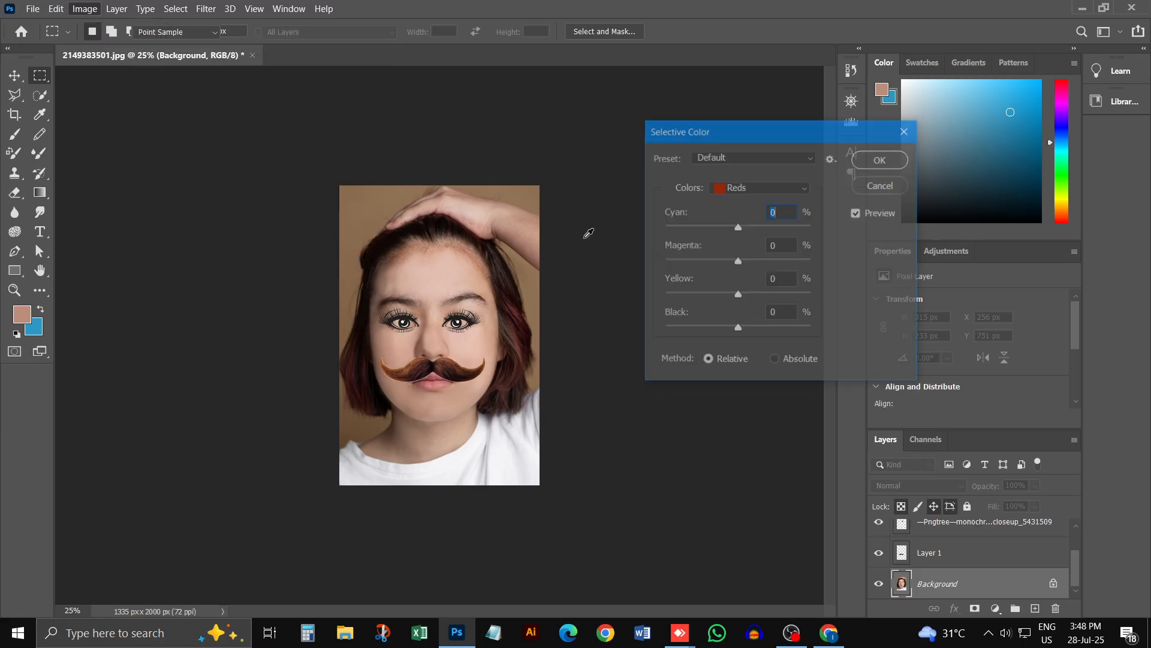
{"action": "left_click_drag", "start_coordinate": [779, 135], "coordinate": [767, 177]}
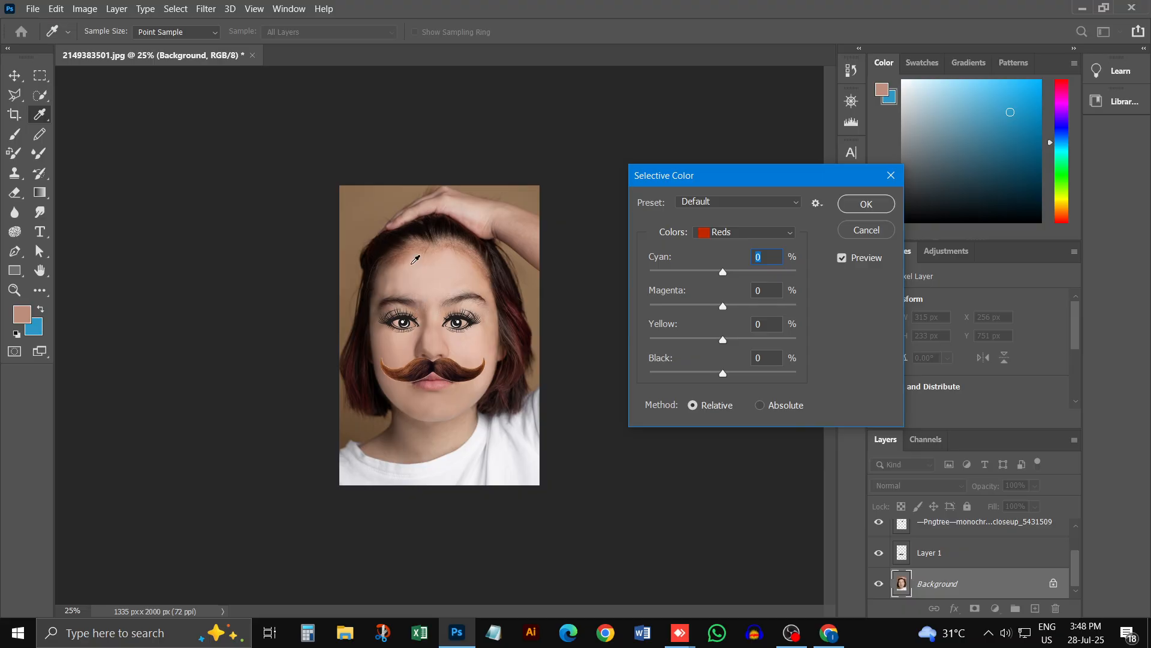
{"action": "left_click", "coordinate": [739, 238]}
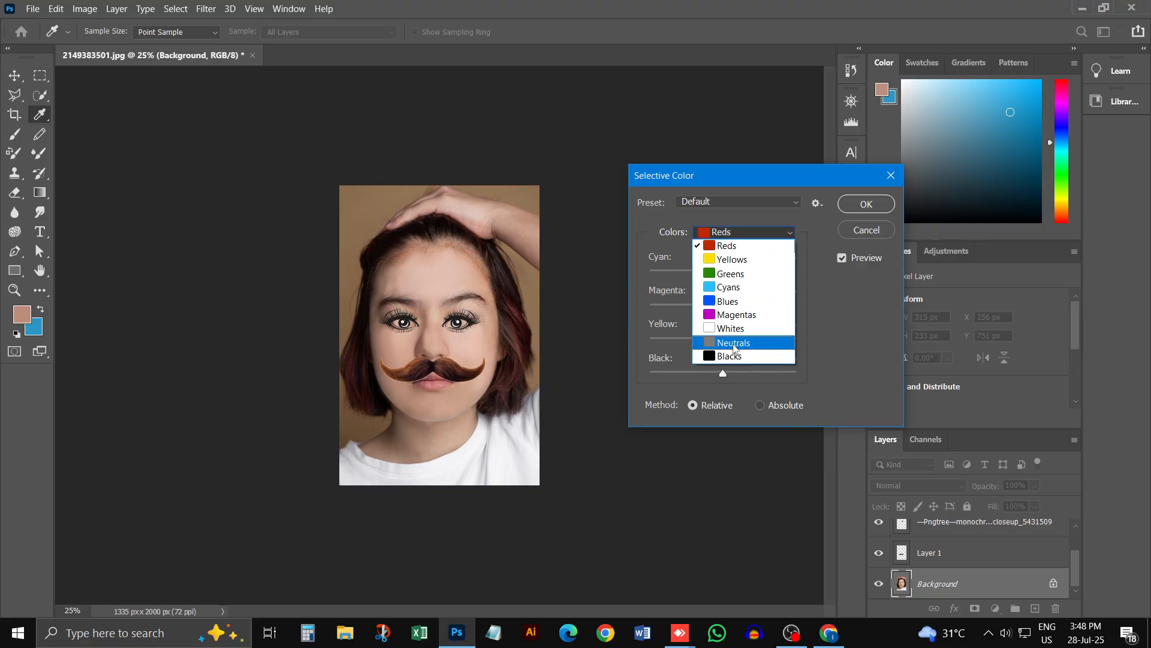
{"action": "left_click", "coordinate": [728, 356]}
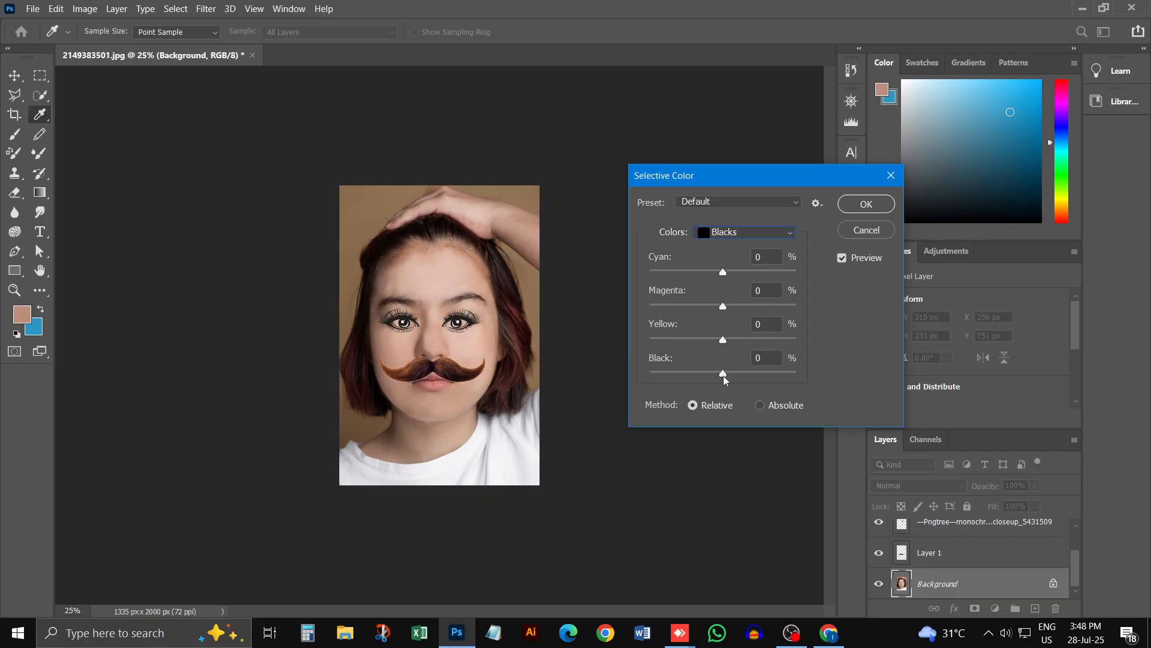
{"action": "left_click_drag", "start_coordinate": [723, 375], "coordinate": [796, 373]}
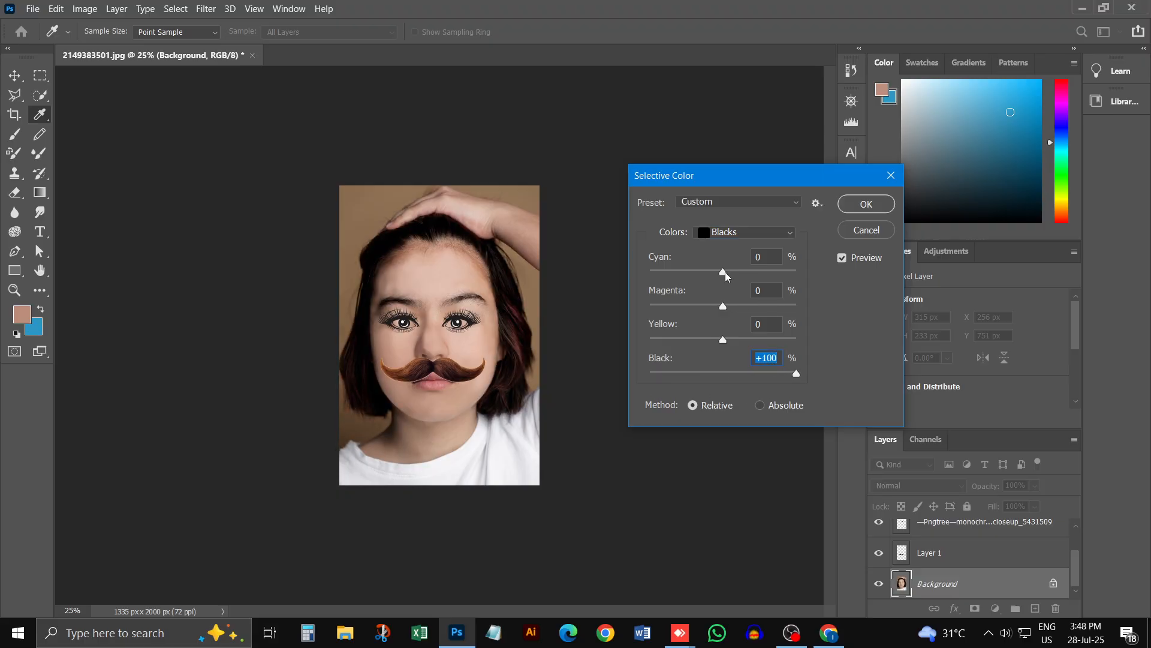
{"action": "left_click_drag", "start_coordinate": [723, 272], "coordinate": [809, 297]}
{"action": "left_click_drag", "start_coordinate": [722, 306], "coordinate": [832, 312]}
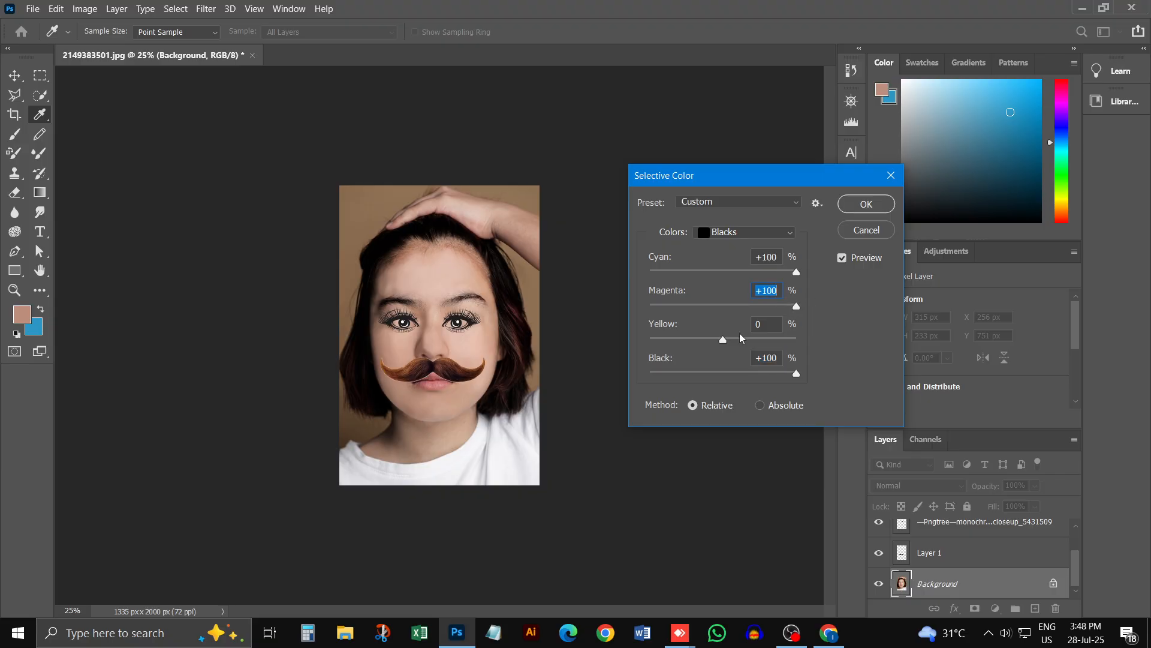
{"action": "left_click_drag", "start_coordinate": [723, 340], "coordinate": [796, 346]}
Step: Set the Black amount to +19% for Neutrals and +28% for Whites in the Selective Color adjustment
{"action": "left_click", "coordinate": [748, 236]}
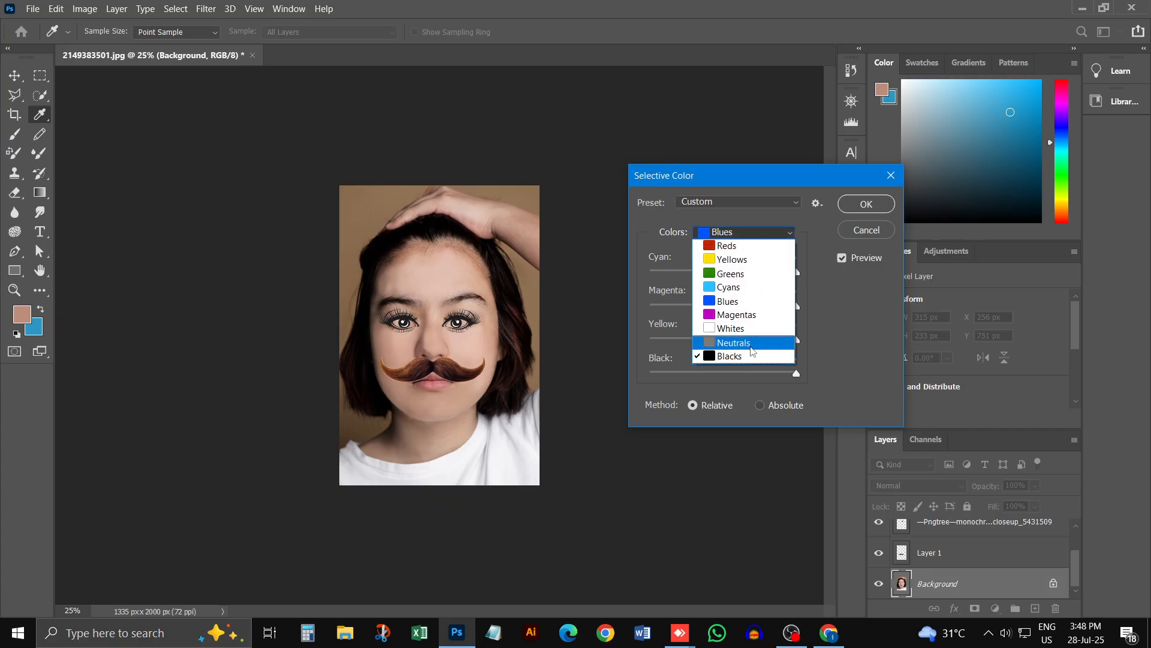
{"action": "left_click", "coordinate": [728, 335]}
{"action": "left_click_drag", "start_coordinate": [723, 372], "coordinate": [739, 375]}
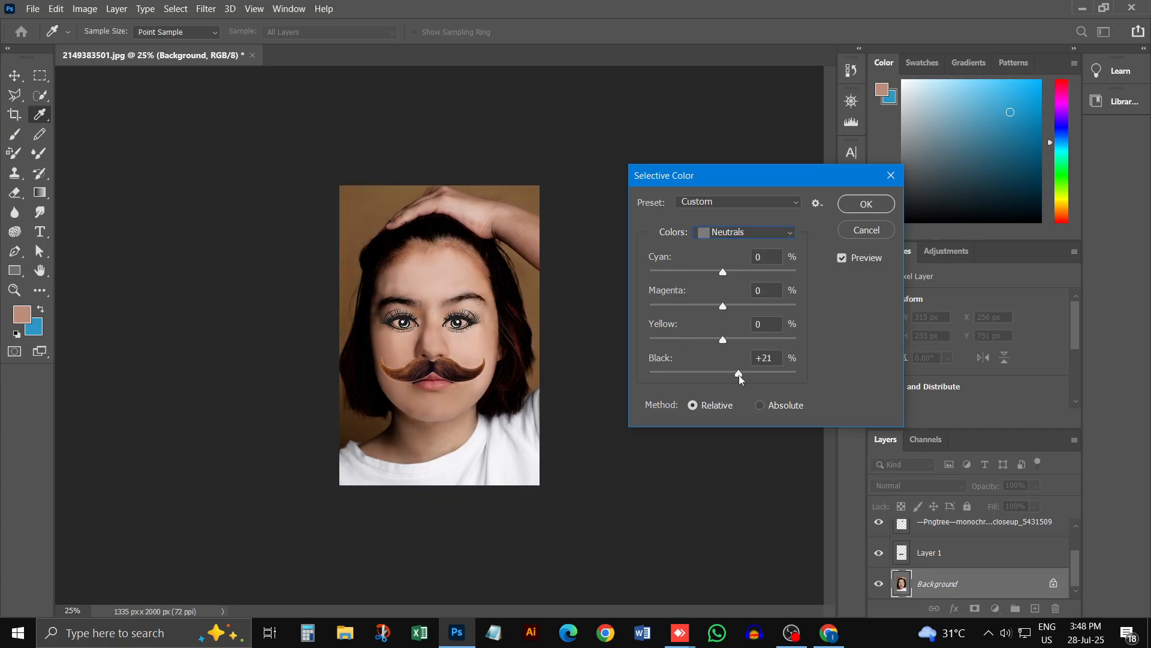
{"action": "left_click", "coordinate": [738, 236]}
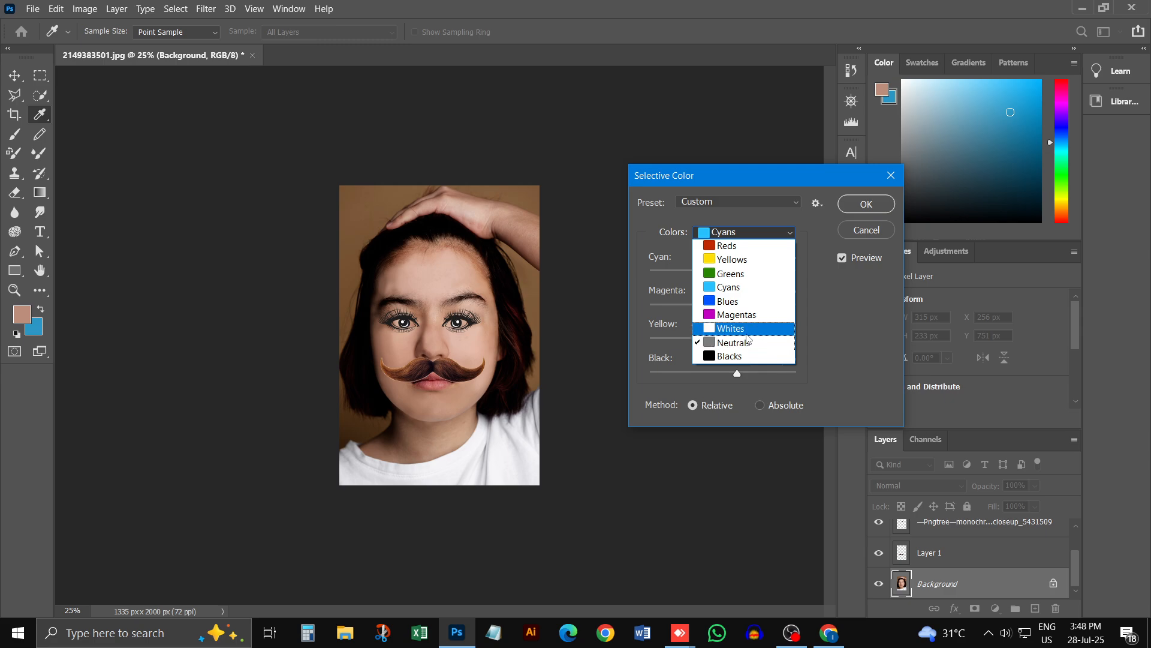
{"action": "left_click", "coordinate": [746, 334]}
{"action": "mouse_move", "coordinate": [724, 375]}
{"action": "left_mouse_down"}
{"action": "mouse_move", "coordinate": [771, 377]}
{"action": "mouse_move", "coordinate": [620, 387]}
{"action": "mouse_move", "coordinate": [730, 387]}
{"action": "left_mouse_up"}
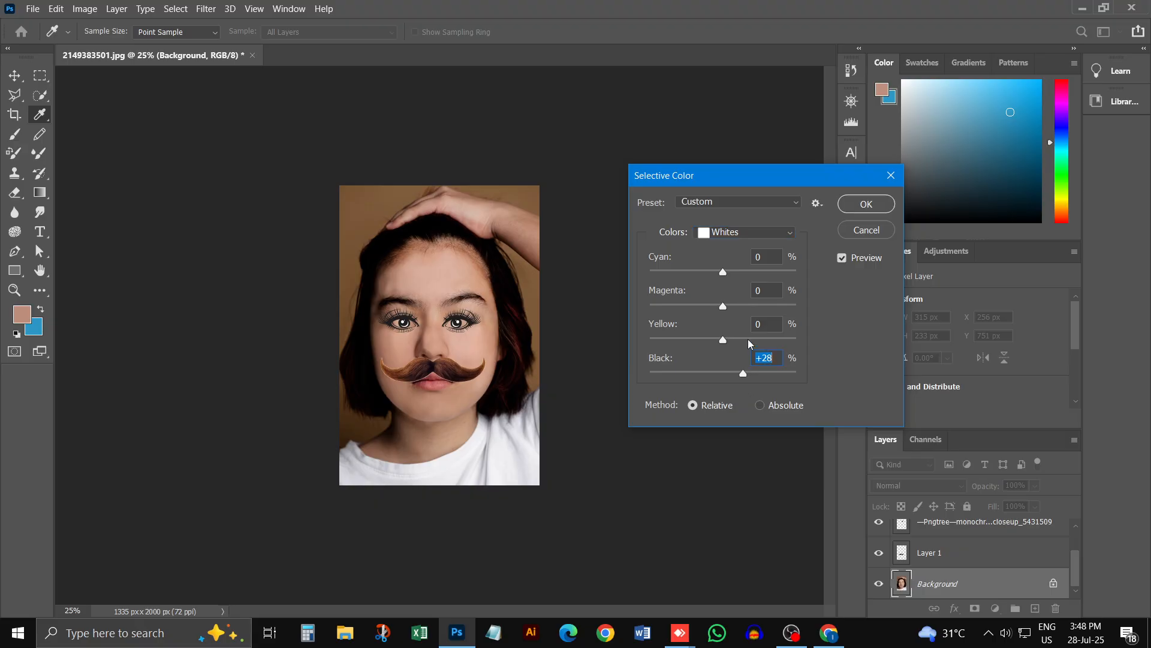
Step: Set Magentas to Cyan +36%, Magenta +38%, Yellow +84% and Black +68%, and apply the Selective Color adjustment
{"action": "left_click", "coordinate": [728, 233]}
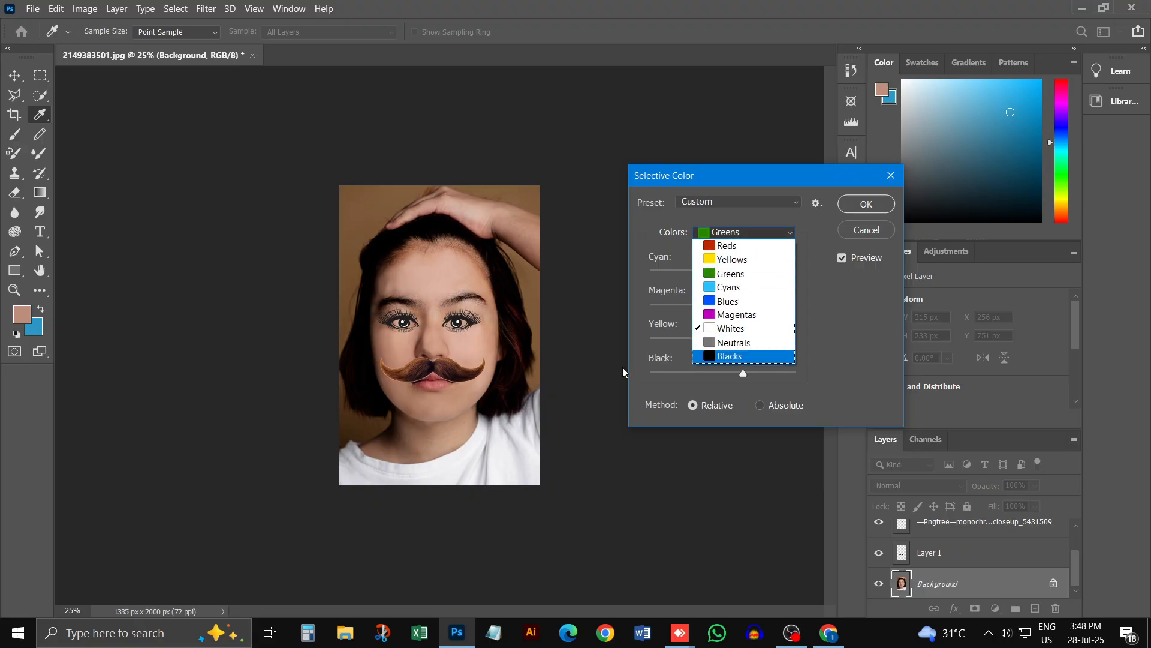
{"action": "left_click", "coordinate": [748, 317]}
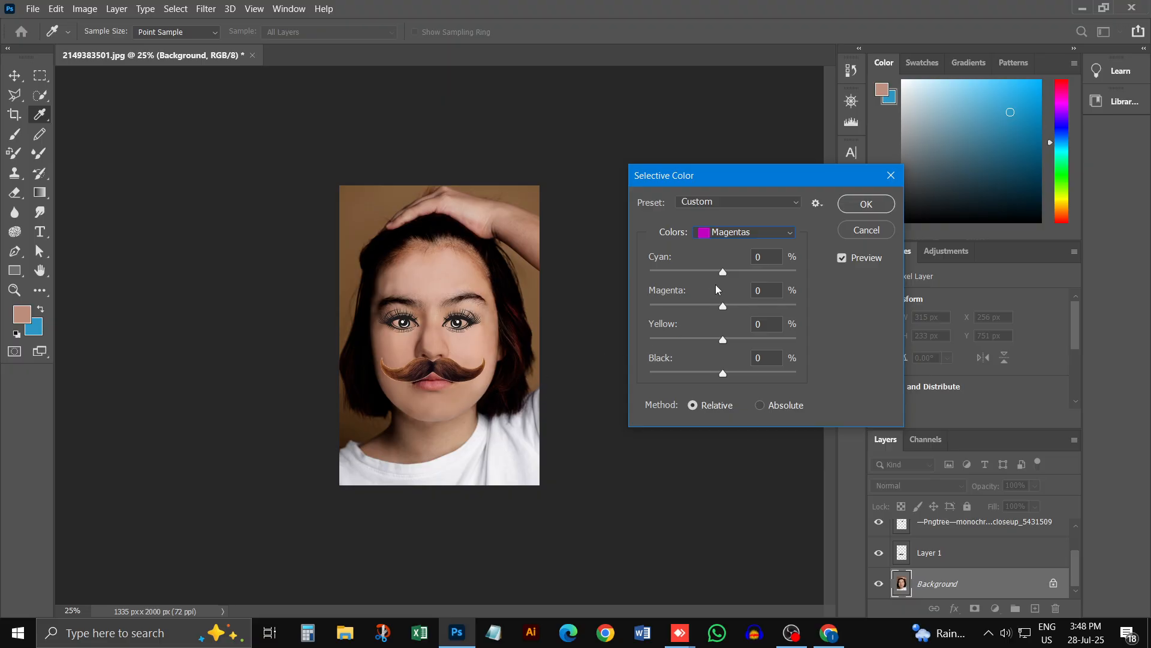
{"action": "mouse_move", "coordinate": [724, 275]}
{"action": "left_mouse_down"}
{"action": "mouse_move", "coordinate": [650, 273]}
{"action": "mouse_move", "coordinate": [717, 273]}
{"action": "left_mouse_up"}
{"action": "left_click_drag", "start_coordinate": [724, 373], "coordinate": [773, 373]}
{"action": "left_click_drag", "start_coordinate": [724, 339], "coordinate": [784, 339]}
{"action": "left_click_drag", "start_coordinate": [723, 306], "coordinate": [750, 306]}
{"action": "left_click", "coordinate": [867, 204]}
{"action": "key", "text": "m"}
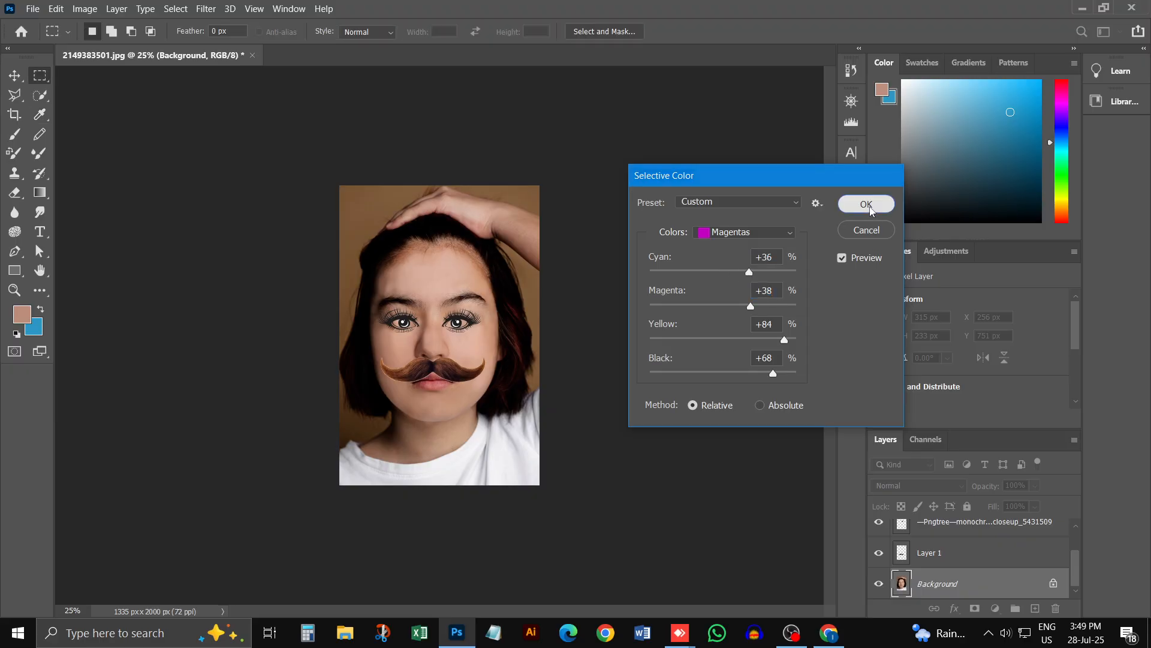